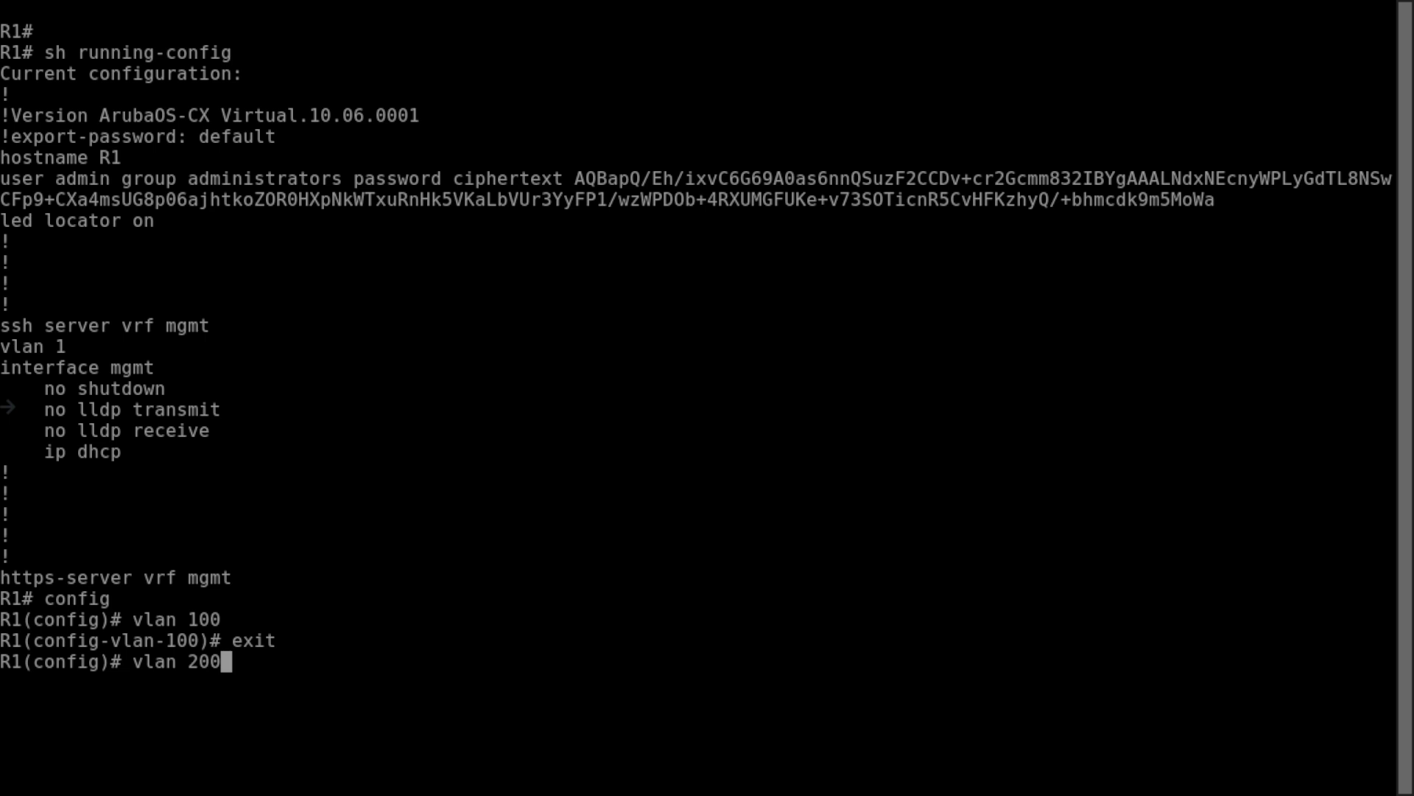
Create VLAN 200 on R1 and return to global configuration mode.
key(Return)
key(Return)
key(Return)
text(exit)
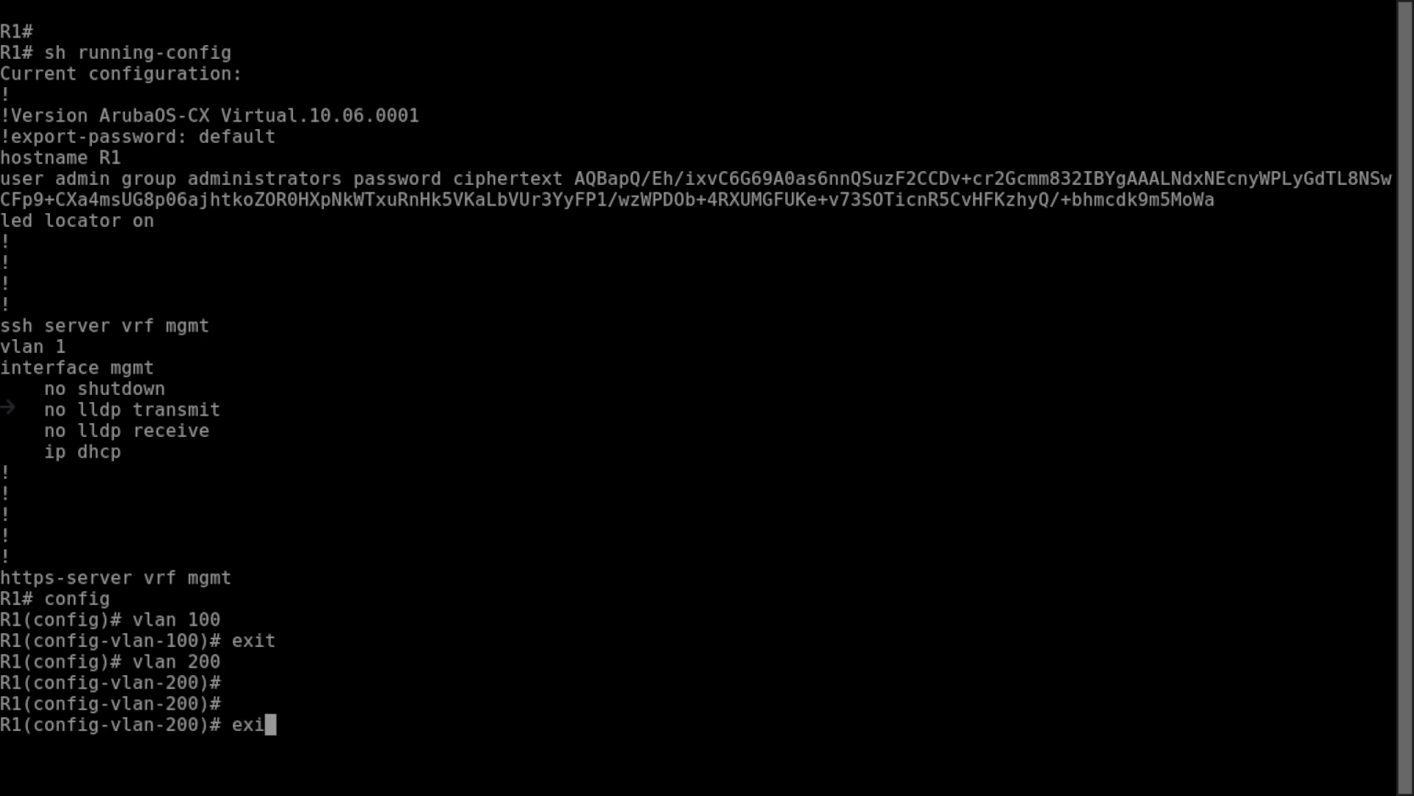
key(Return)
key(Return)
key(Return)
key(Return)
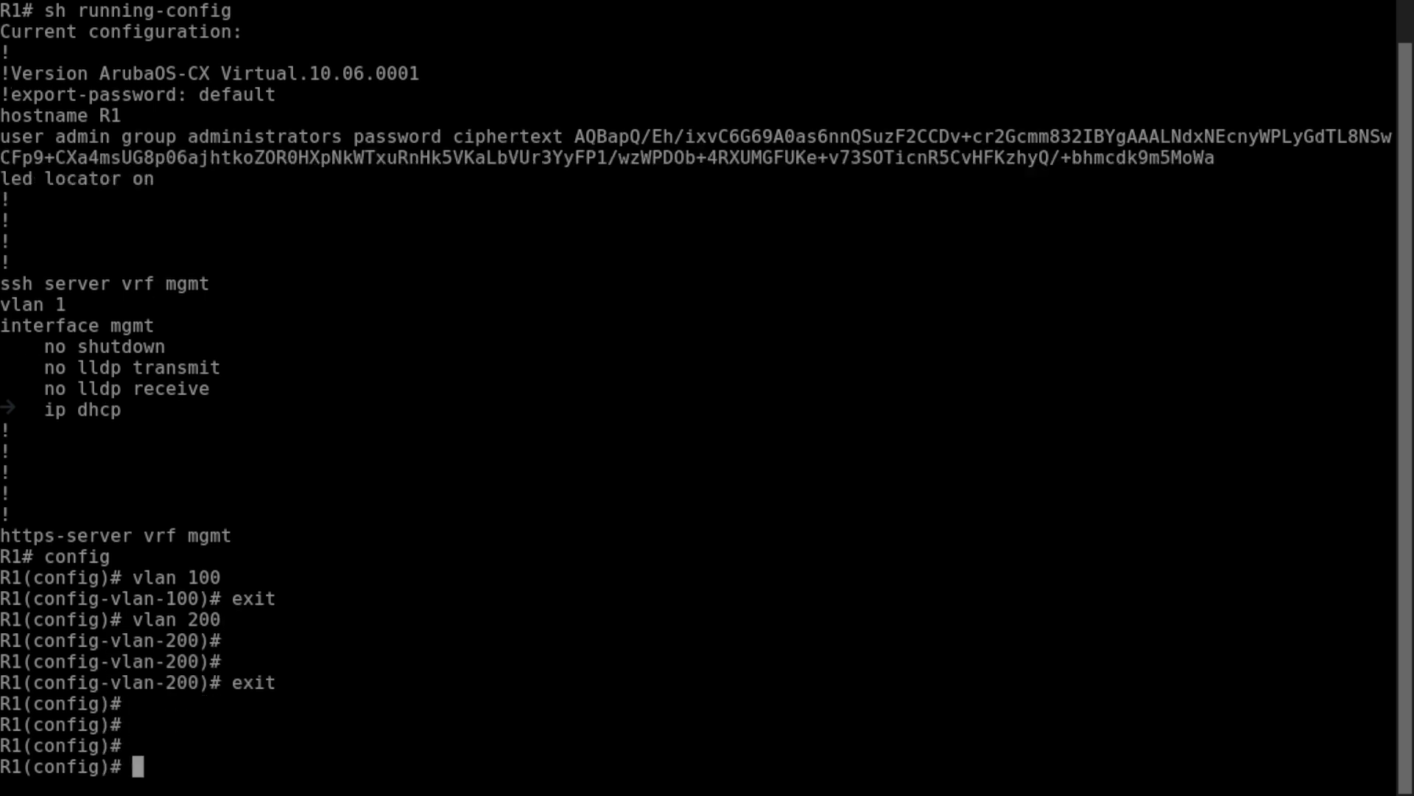
Open the VLAN 100 interface configuration and enable the interface with no shutdown.
text(int vlan100)
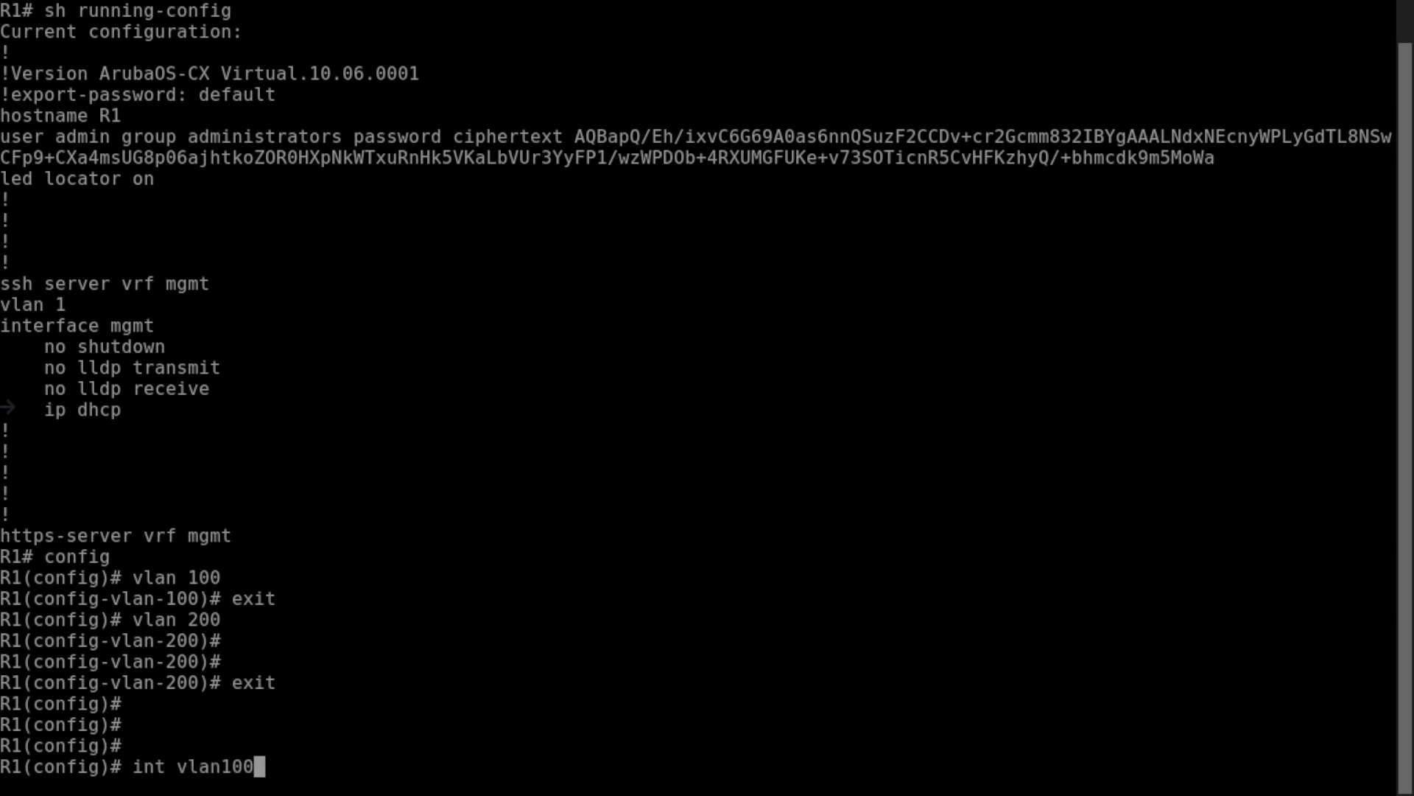
key(Return)
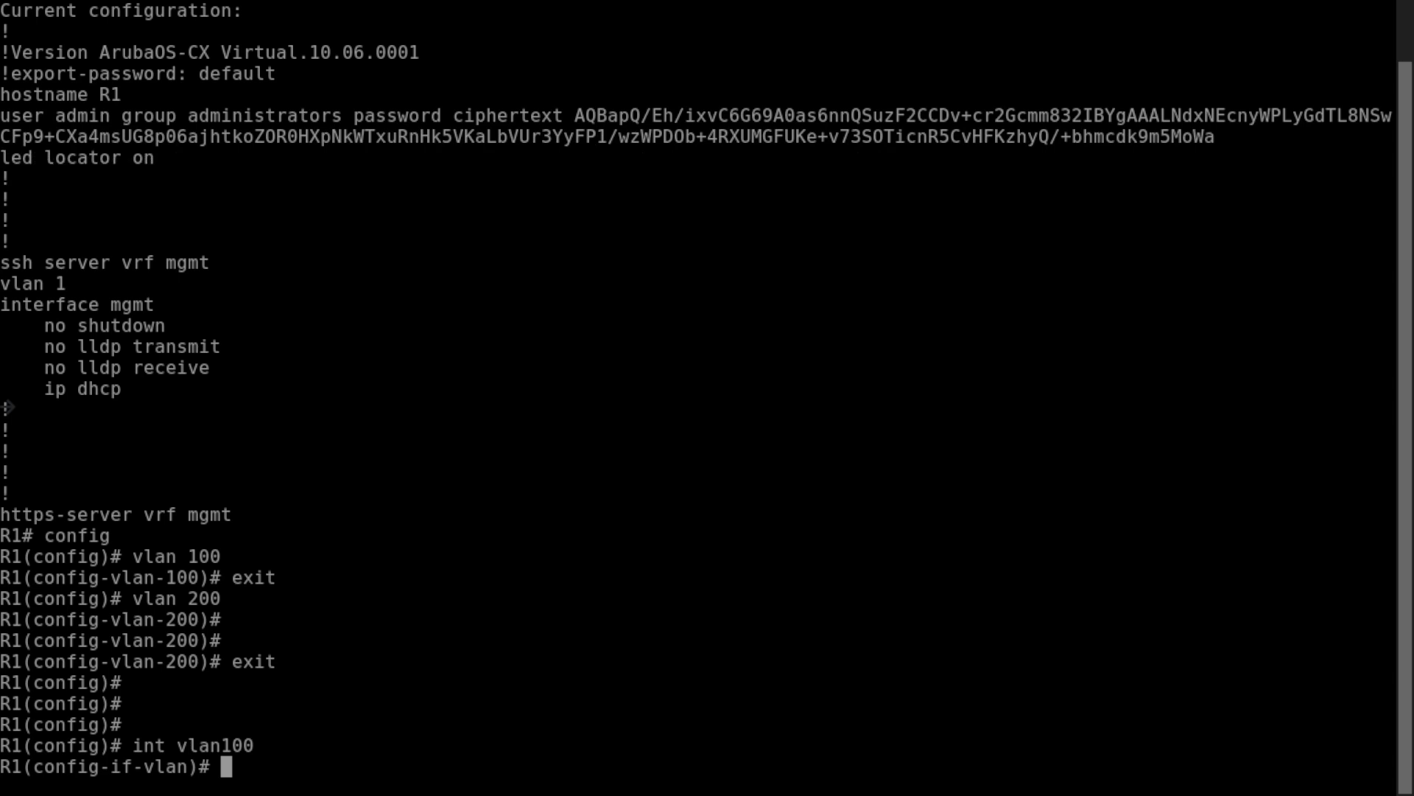
text(no shutdown)
key(Return)
Assign IP address 10.0.100.254/24 to the VLAN 100 interface and exit to global configuration mode.
text(ip address )
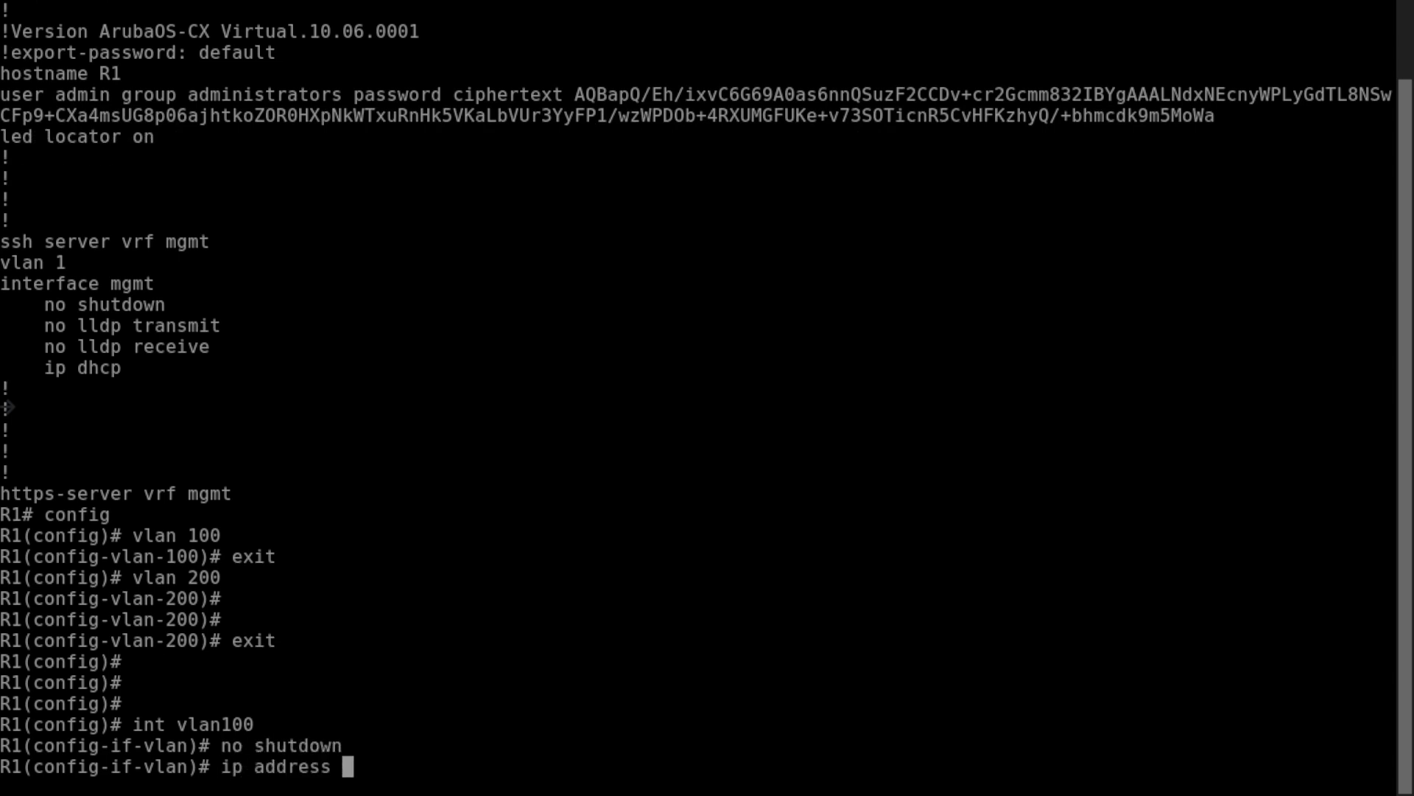
text(10.0.100)
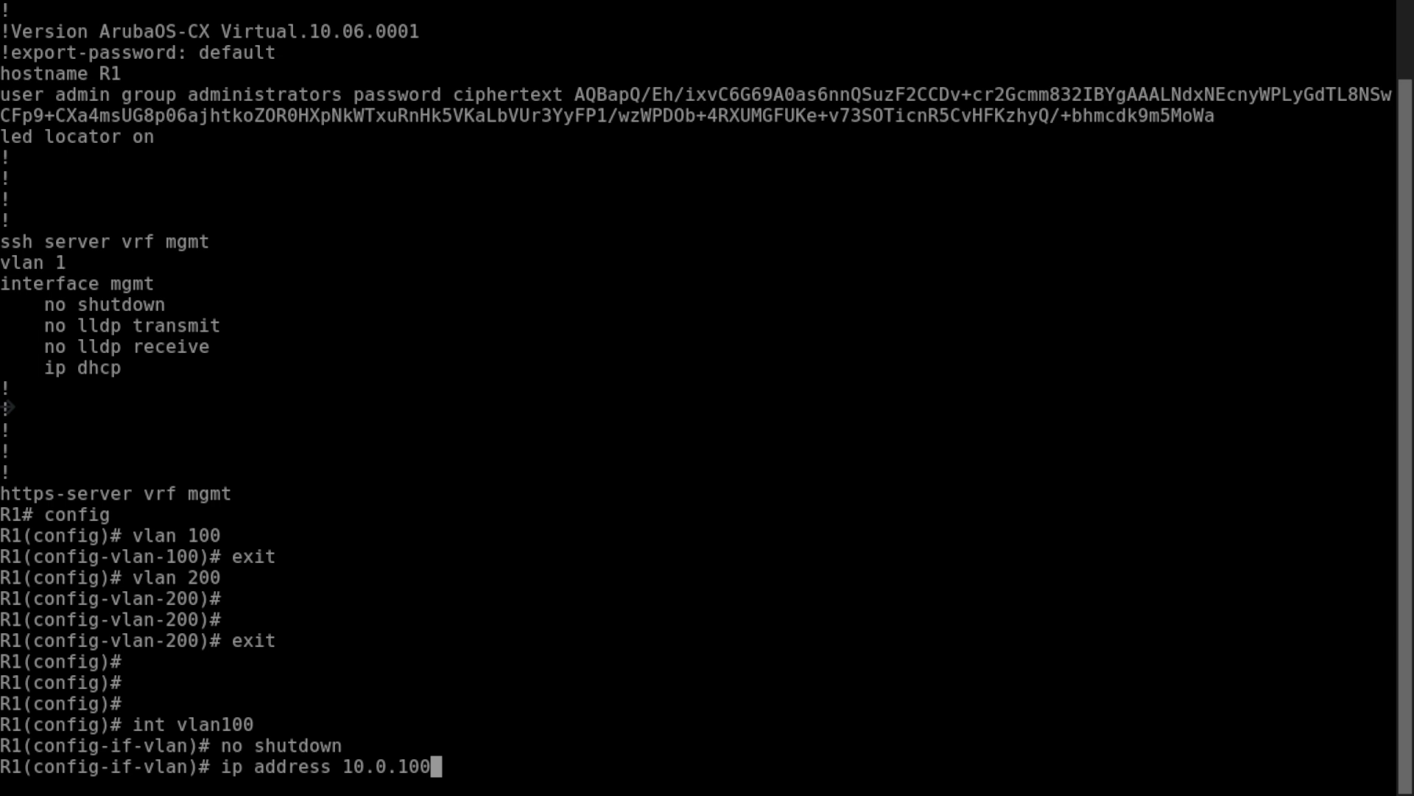
text(.254)
key(BackSpace)
text(/24)
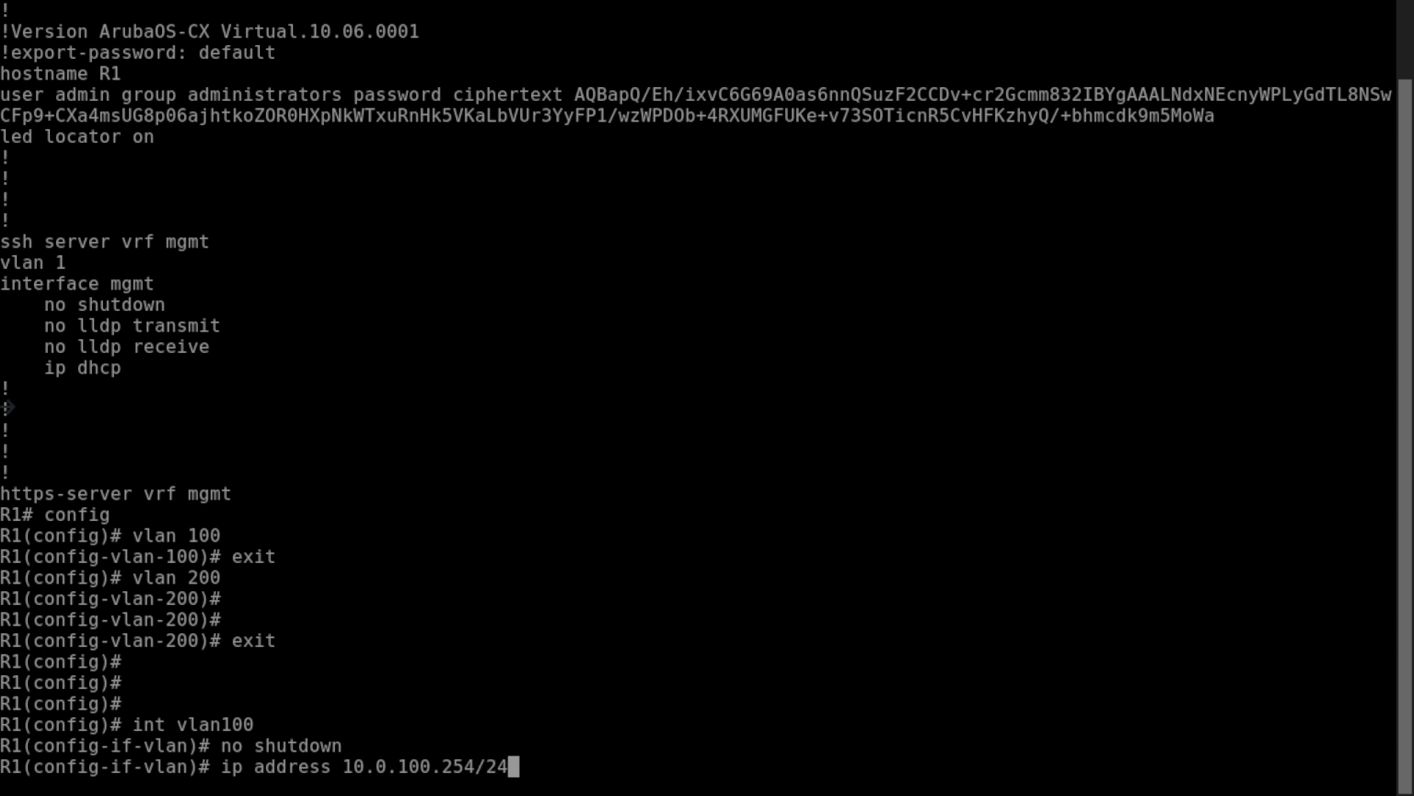
key(question)
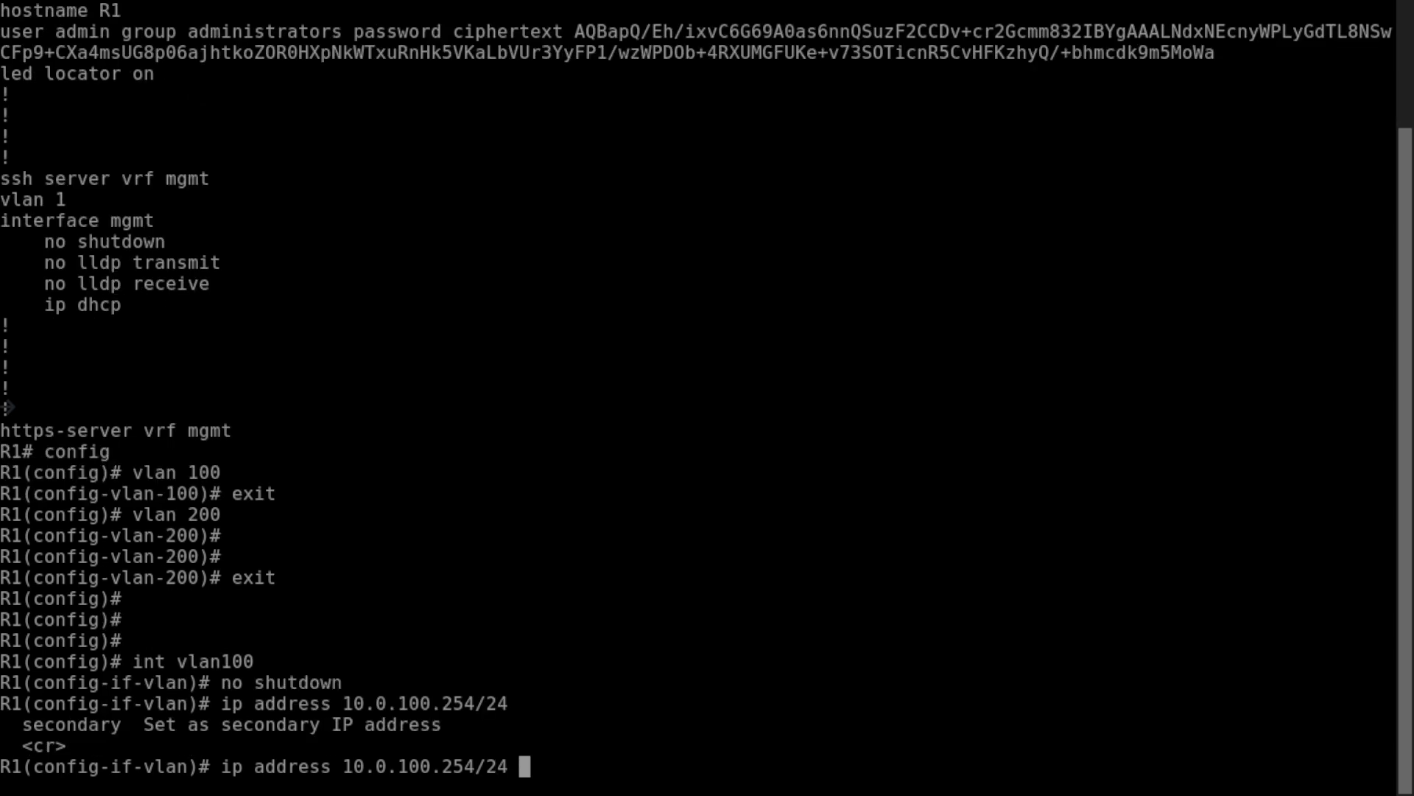
key(Return)
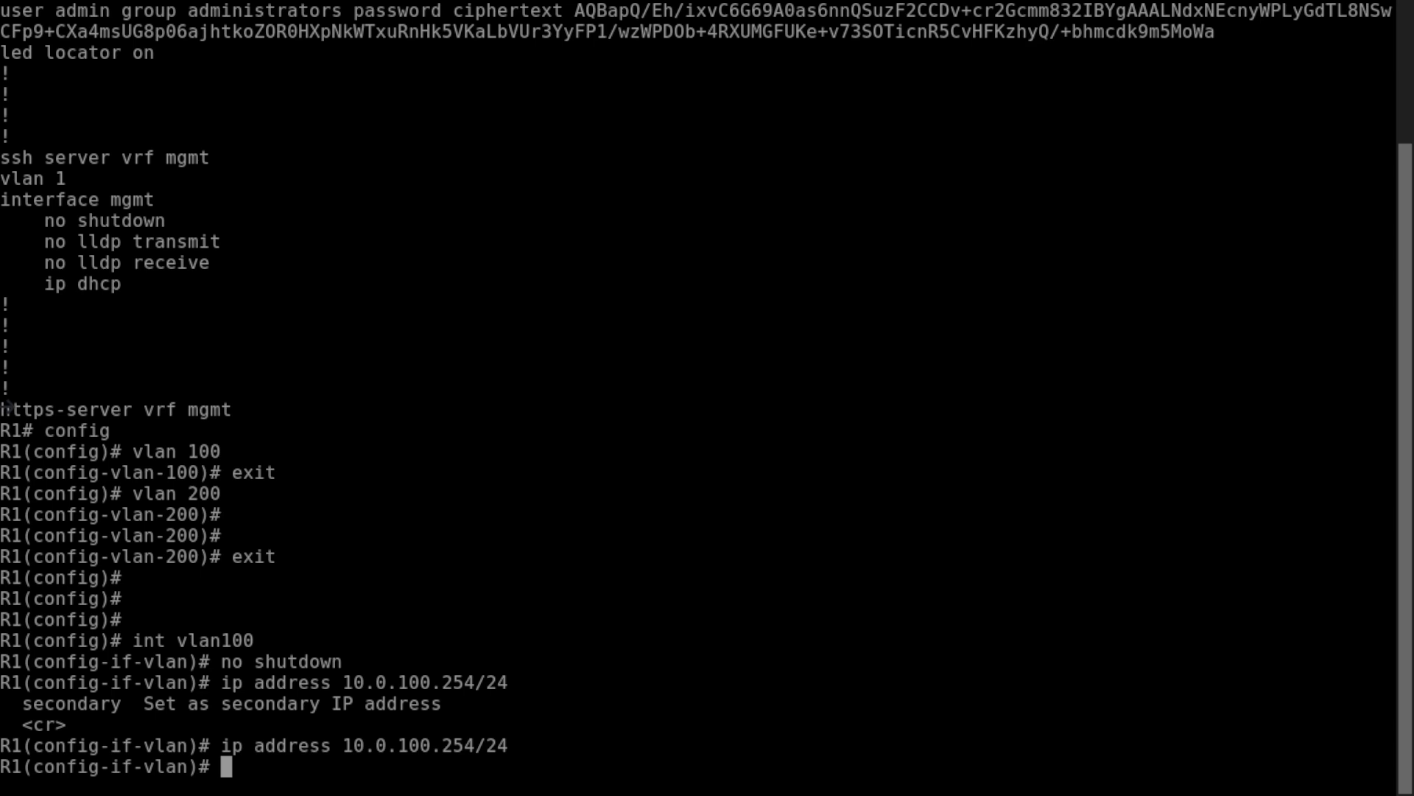
text(exit)
key(Return)
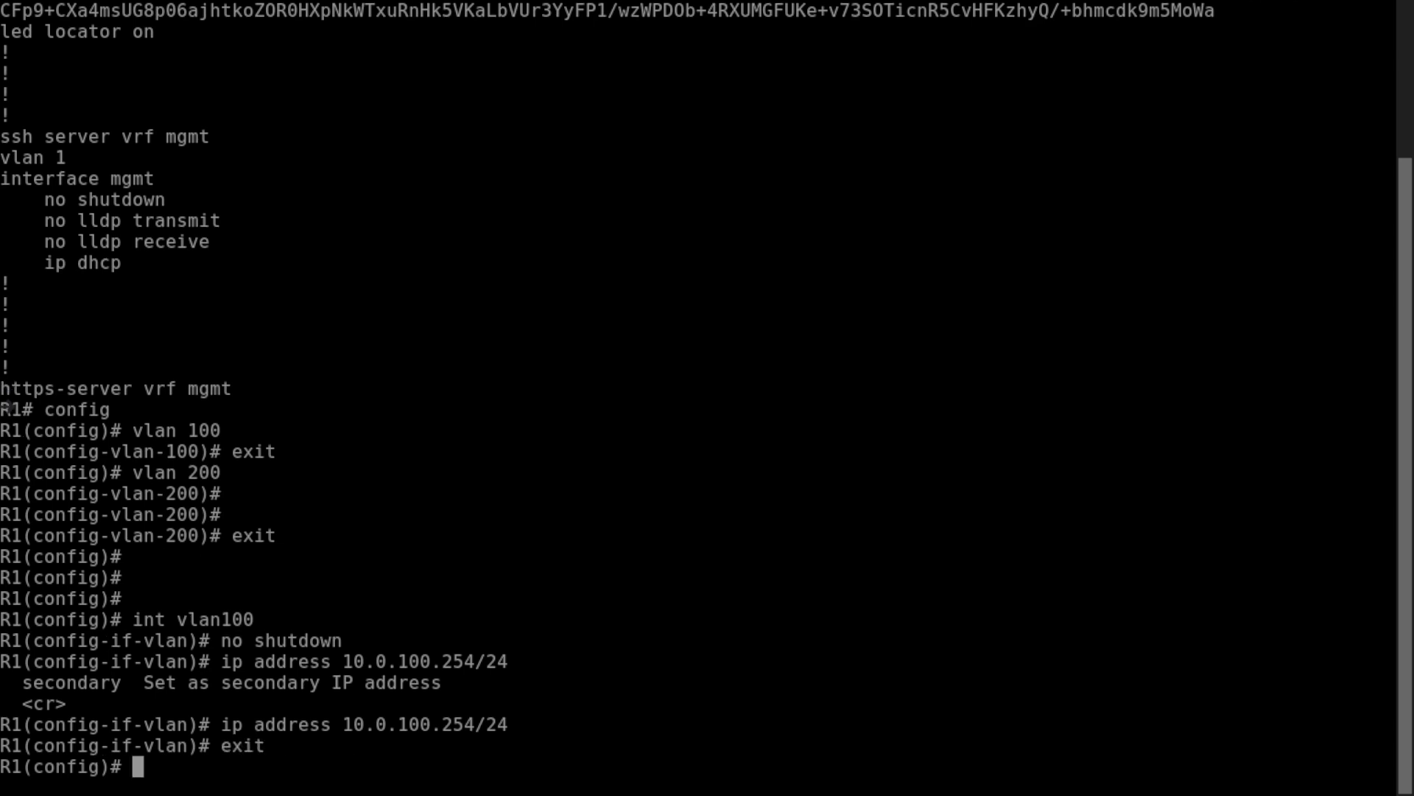
key(Return)
key(Return)
key(Return)
key(Return)
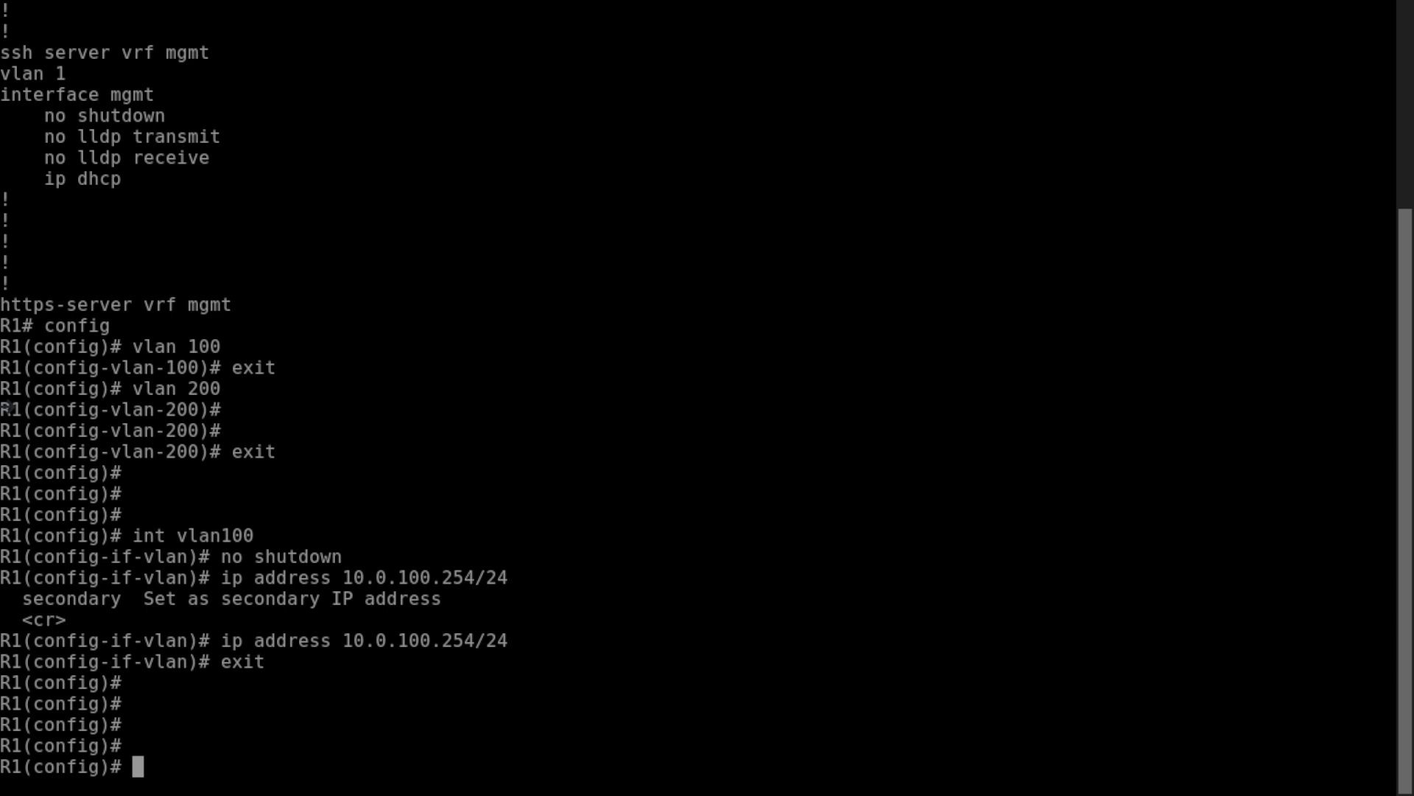
text(int vlan100)
key(Return)
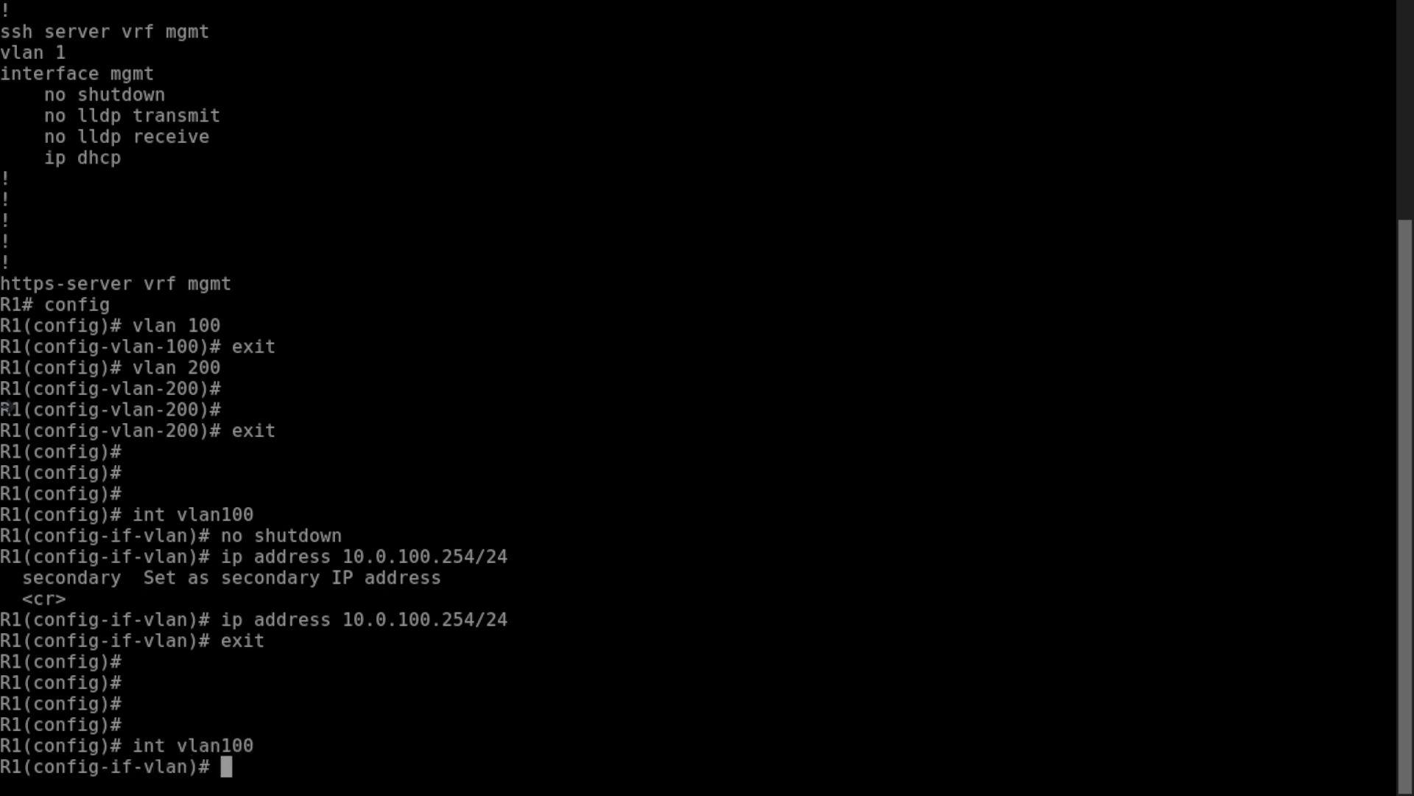
text(exit)
key(Return)
Open the VLAN 200 interface configuration and enable the interface with no shutdown.
text(int vlan)
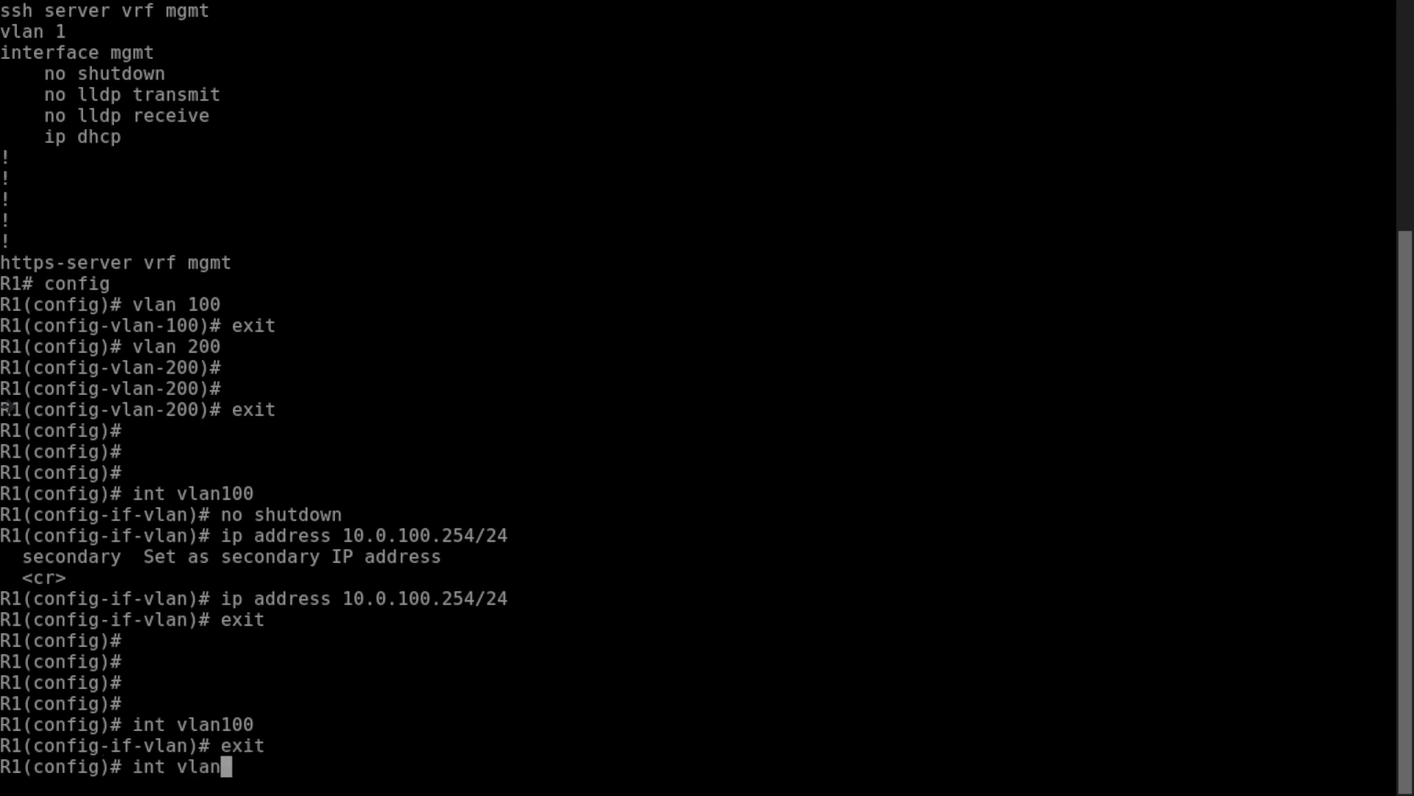
text(200)
key(Return)
key(Return)
key(Return)
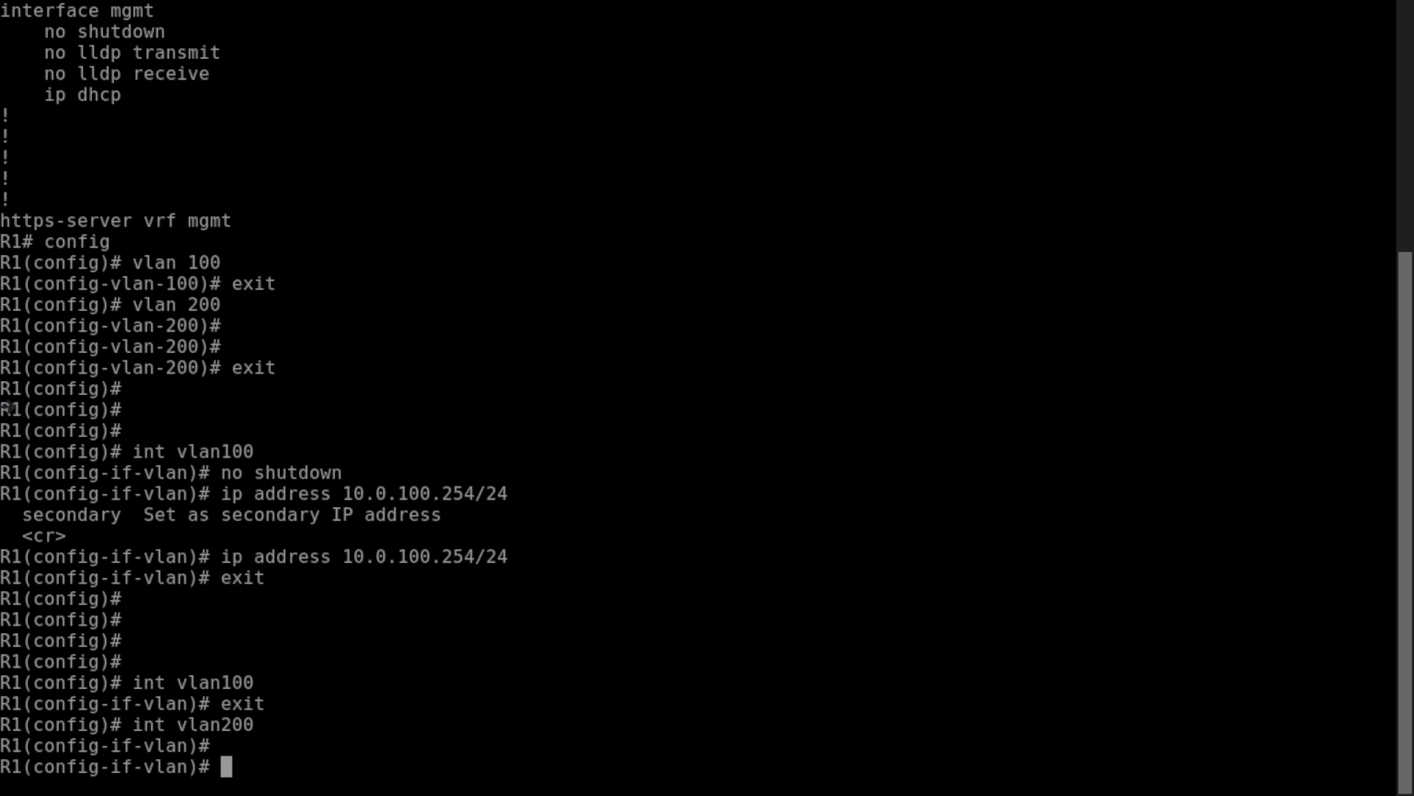
text(no su)
key(Return)
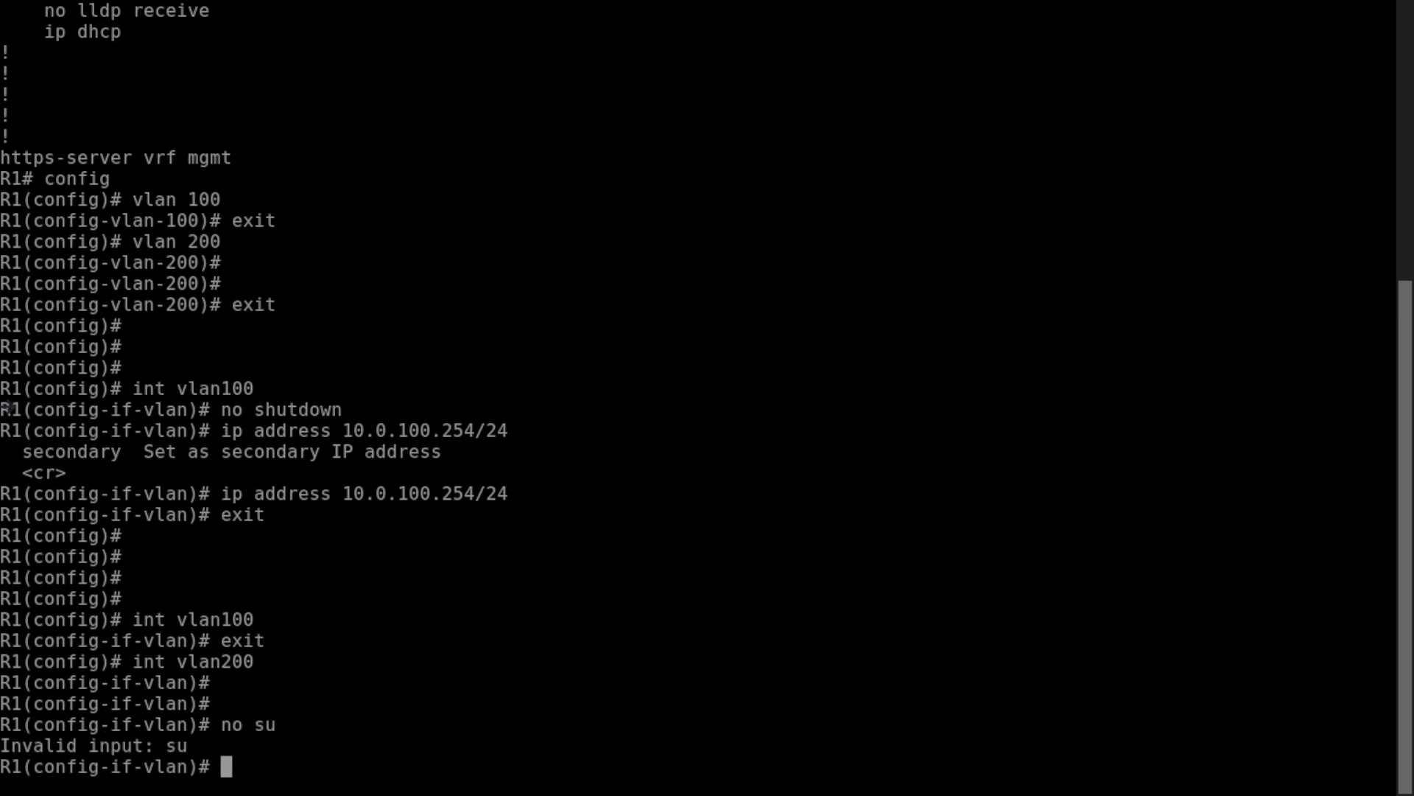
text(no sh)
key(Tab)
key(Return)
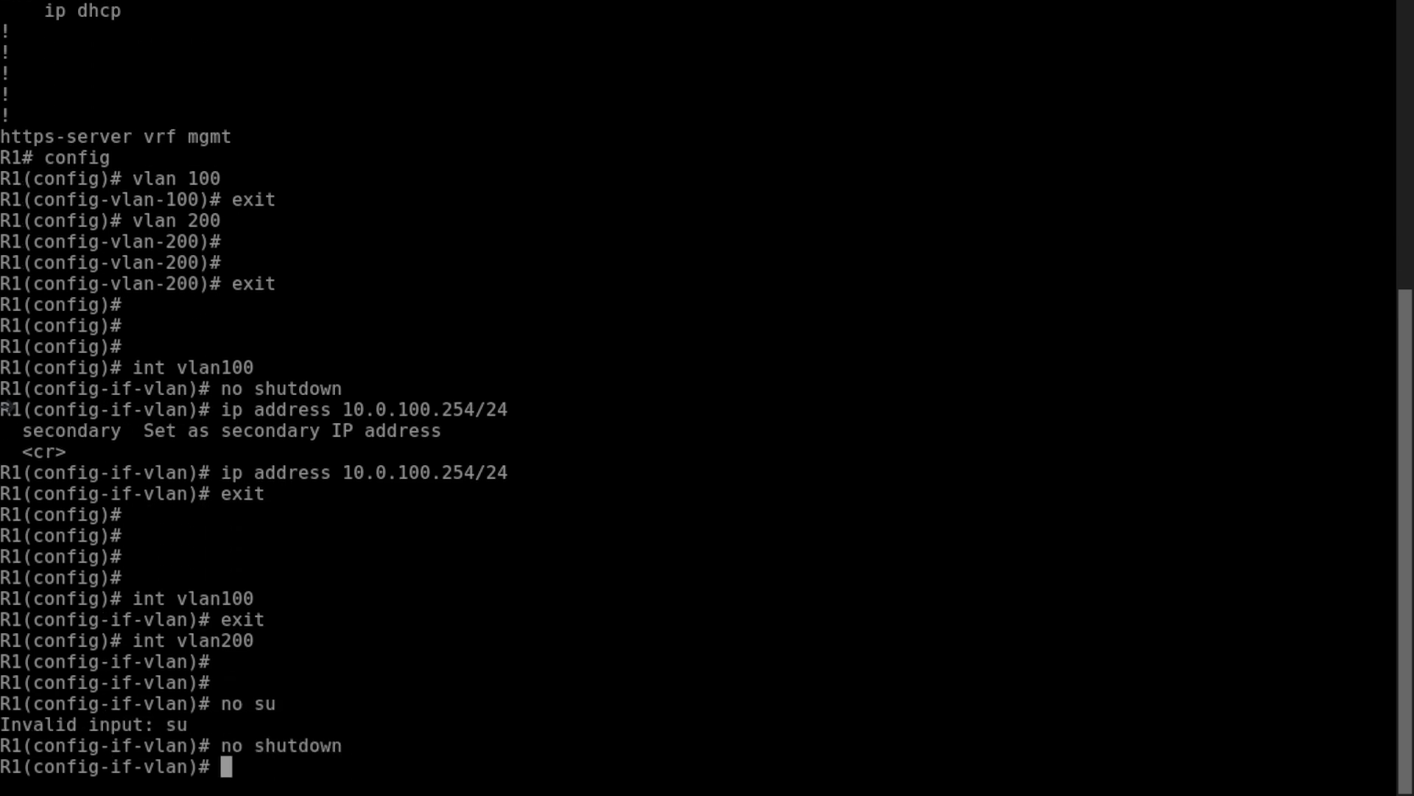
key(Return)
key(Return)
Assign IP address 10.0.200.254/24 to the VLAN 200 interface and exit to global configuration mode.
text(ip address )
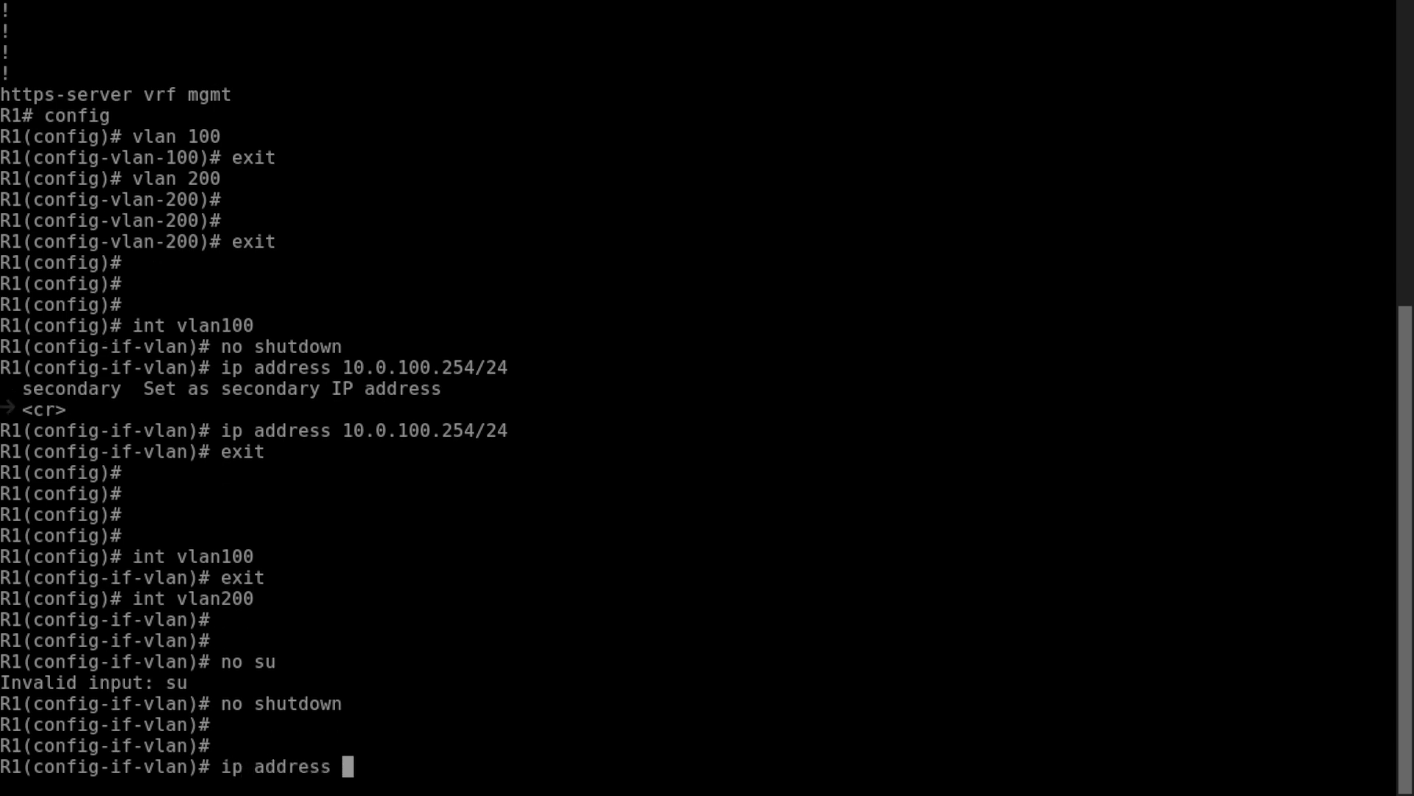
text(10.0.200)
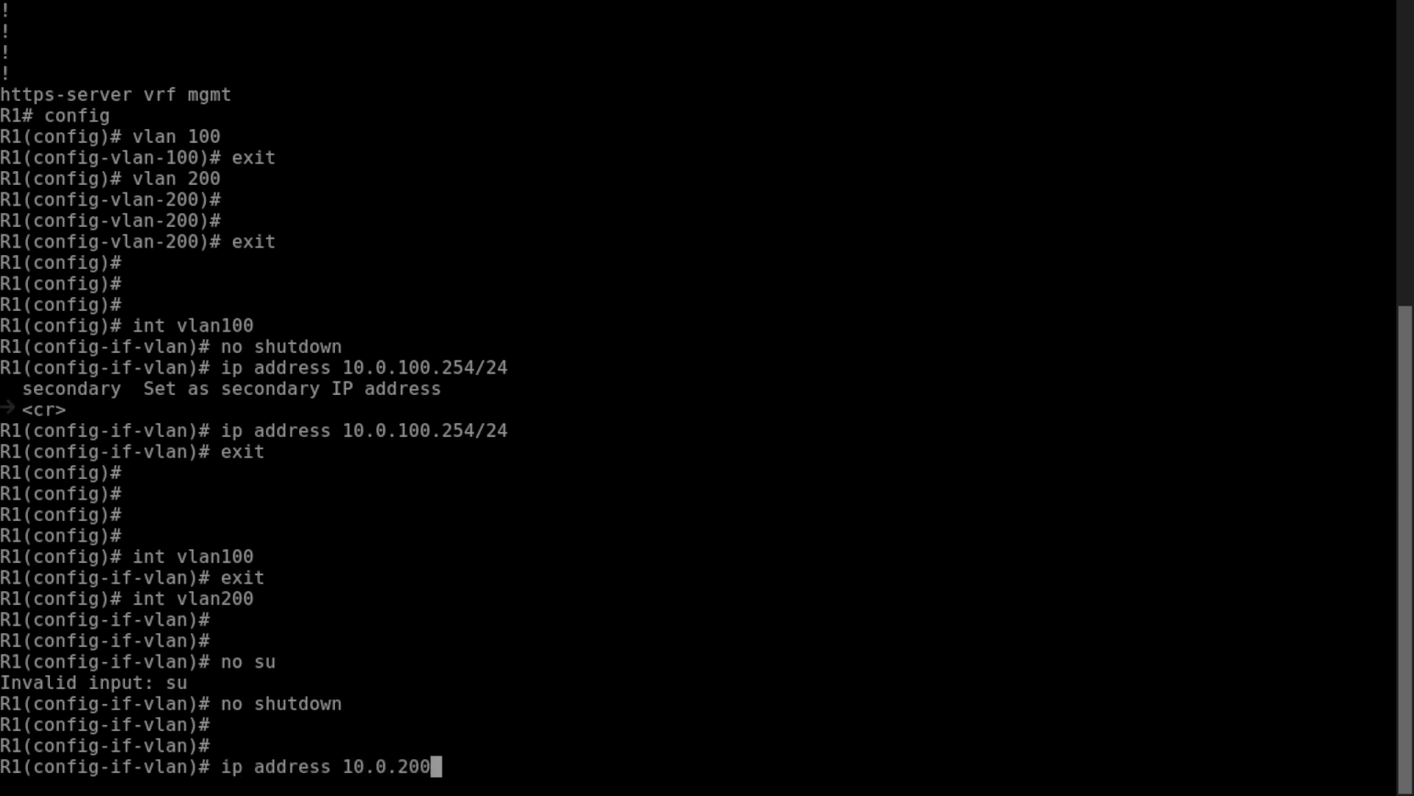
text(.254/24)
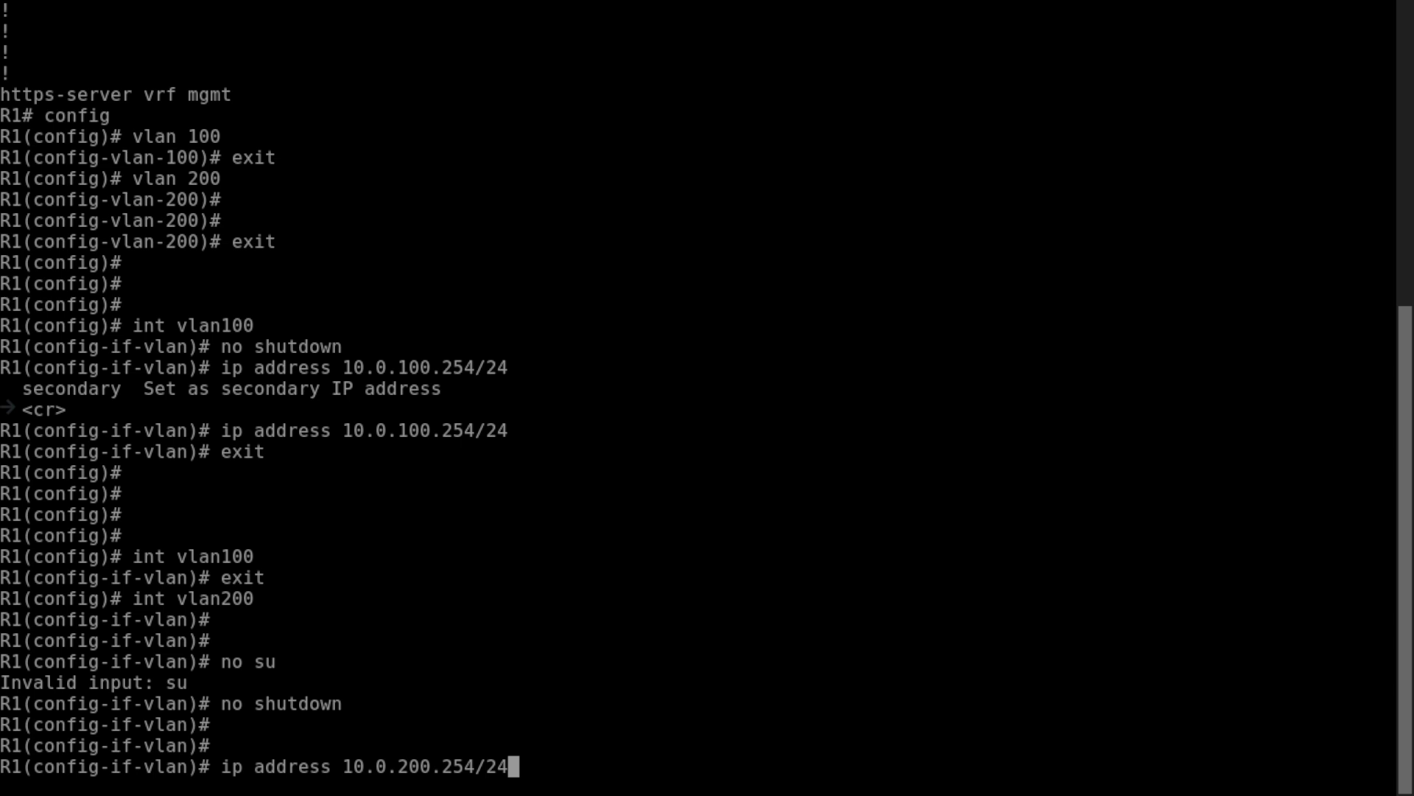
key(Return)
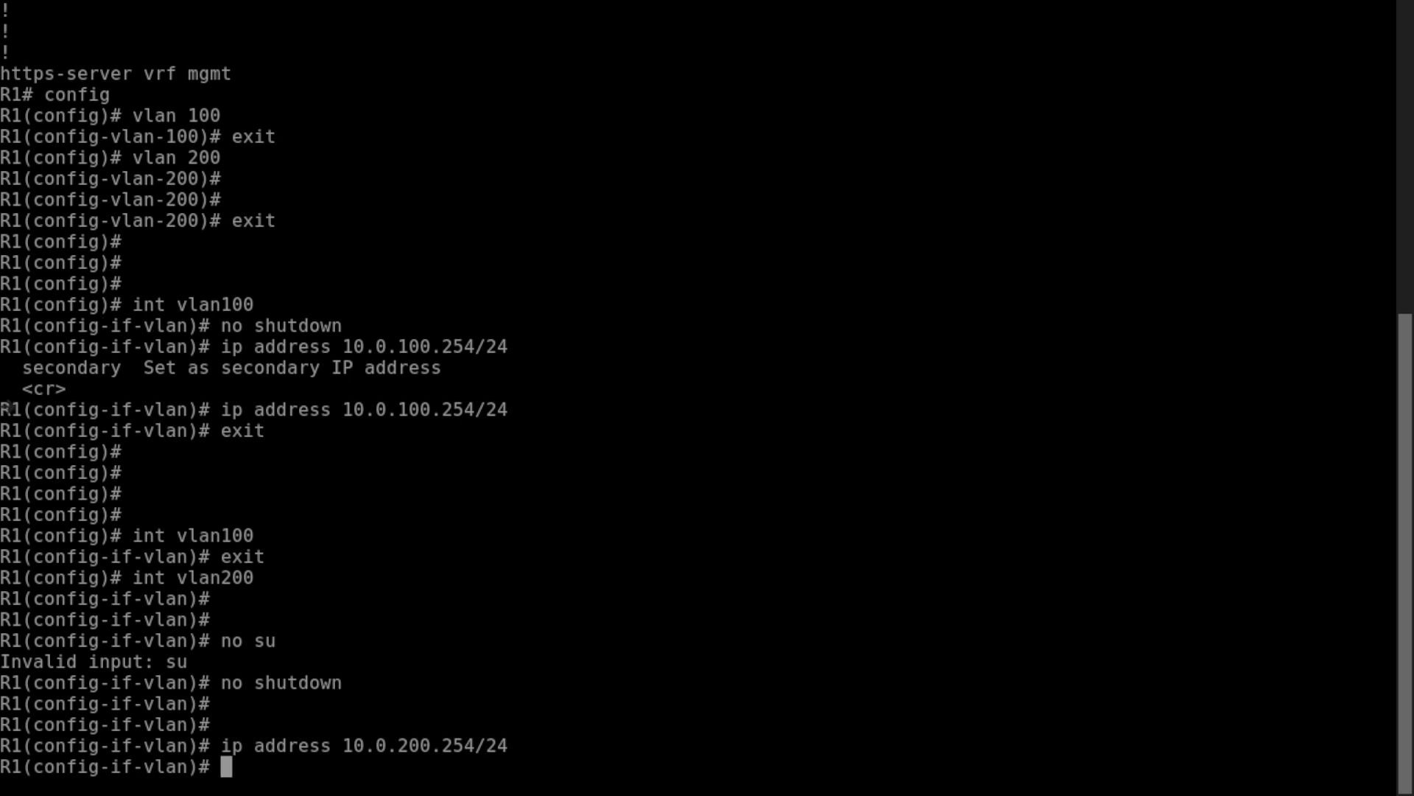
text(eexit)
key(Return)
text(exit)
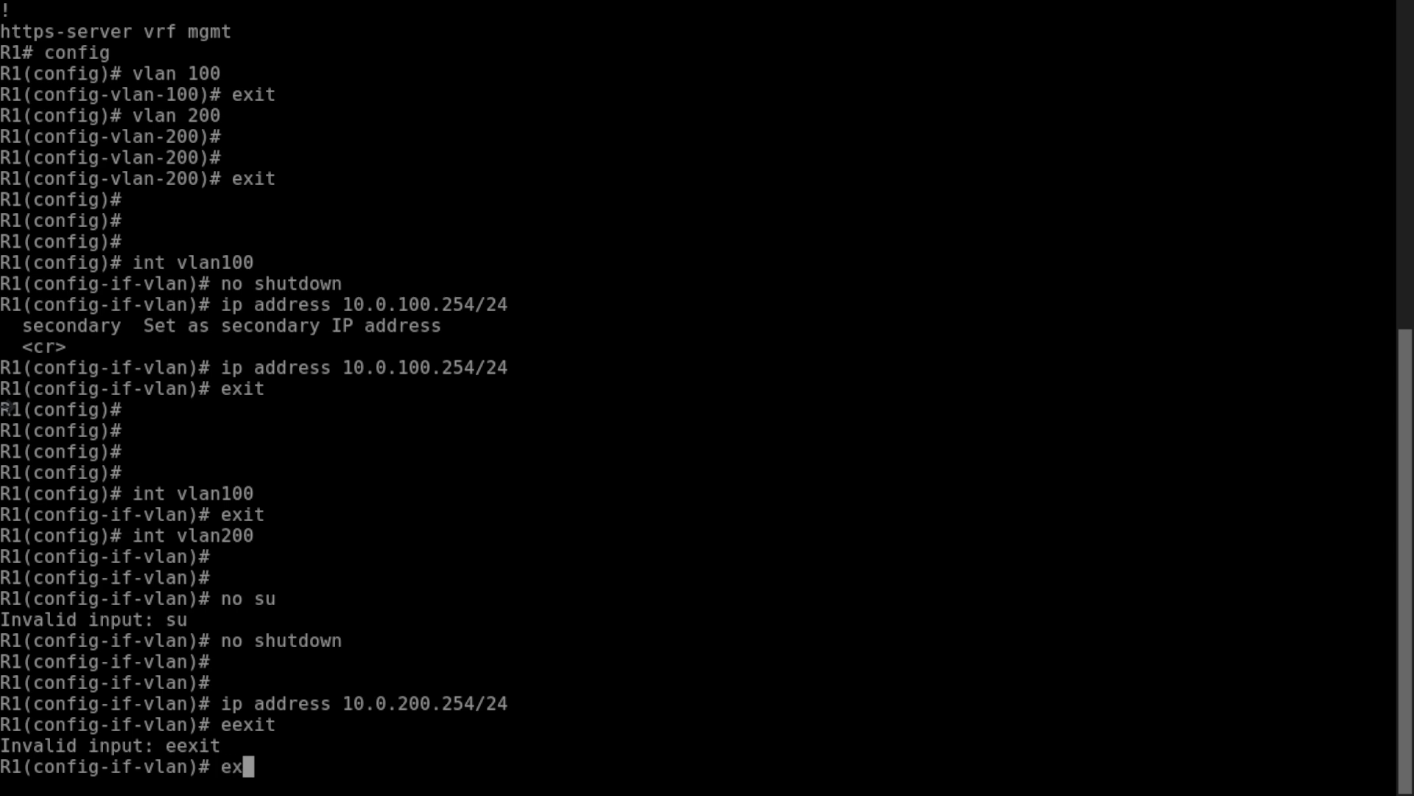
key(Return)
key(Return)
key(Return)
key(Return)
key(Return)
key(Return)
key(Return)
key(Return)
Display the full running configuration to check the VLANs and their interface addresses.
text(sh running-config)
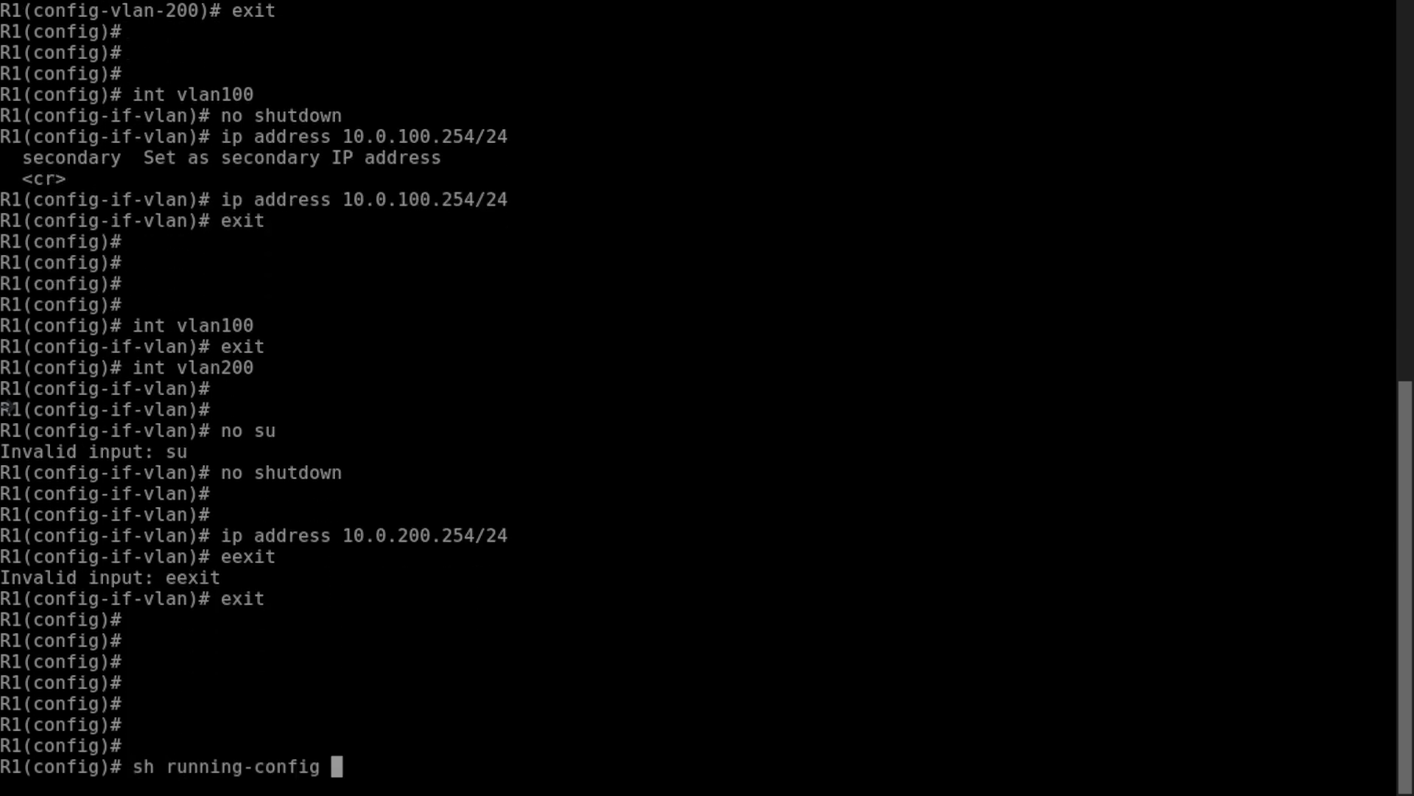
key(Return)
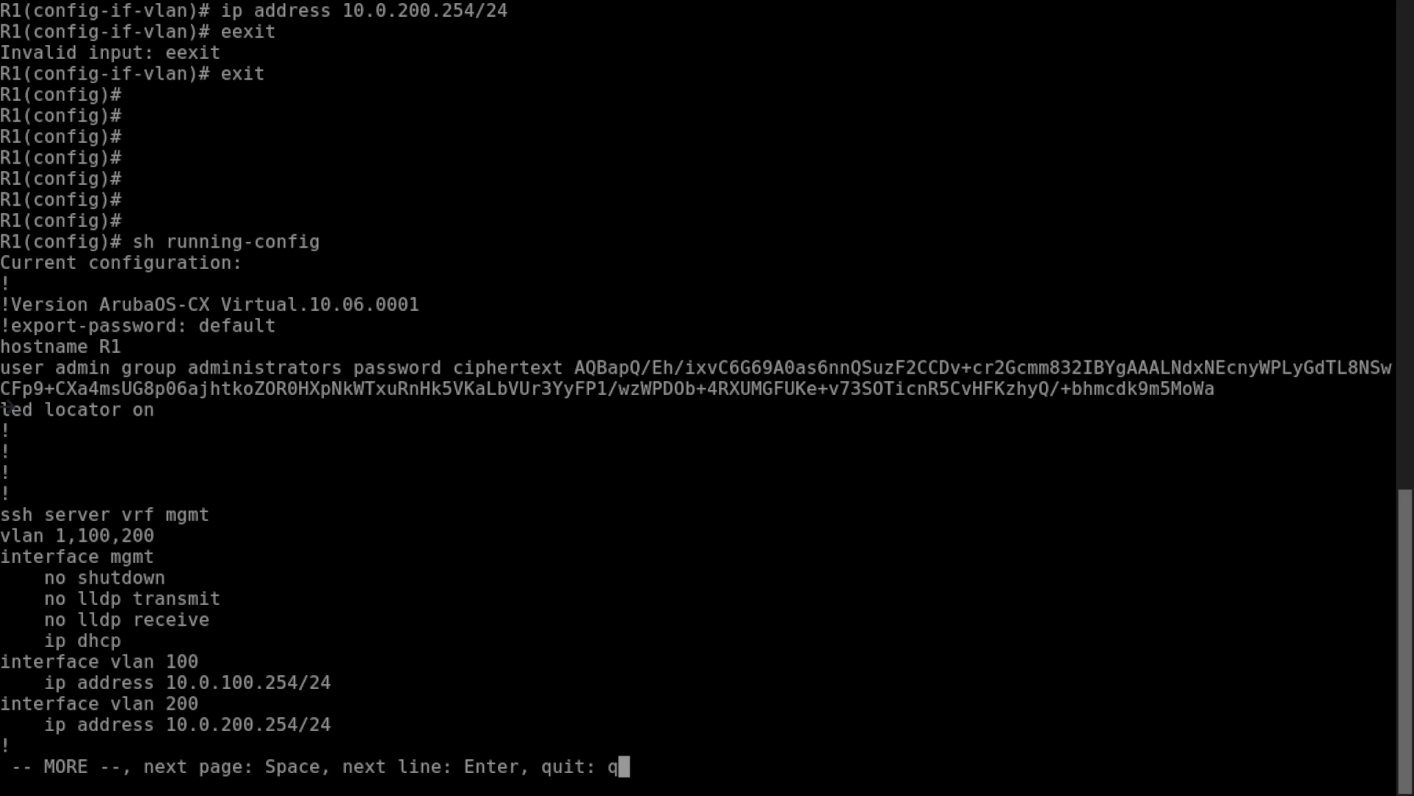
key(space)
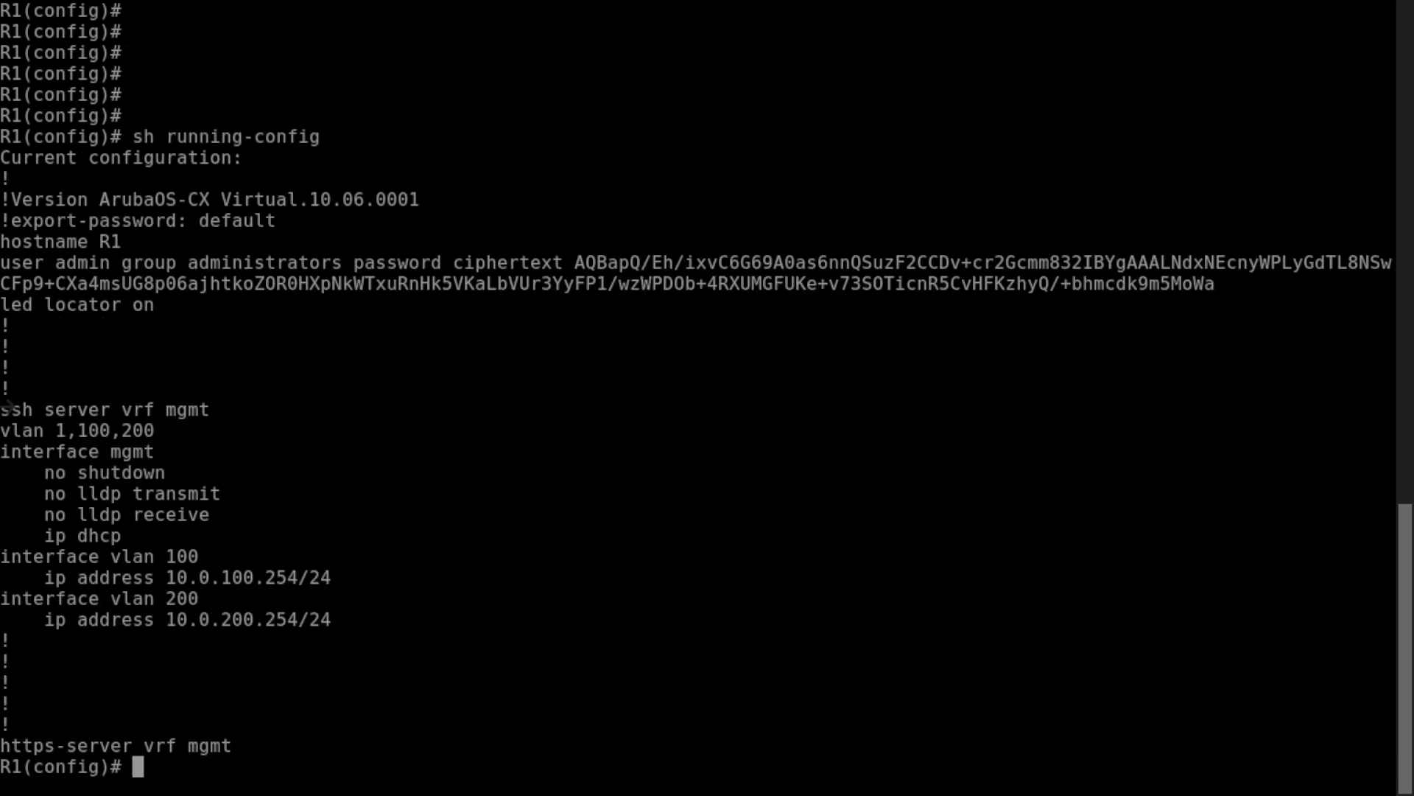
key(Return)
key(Return)
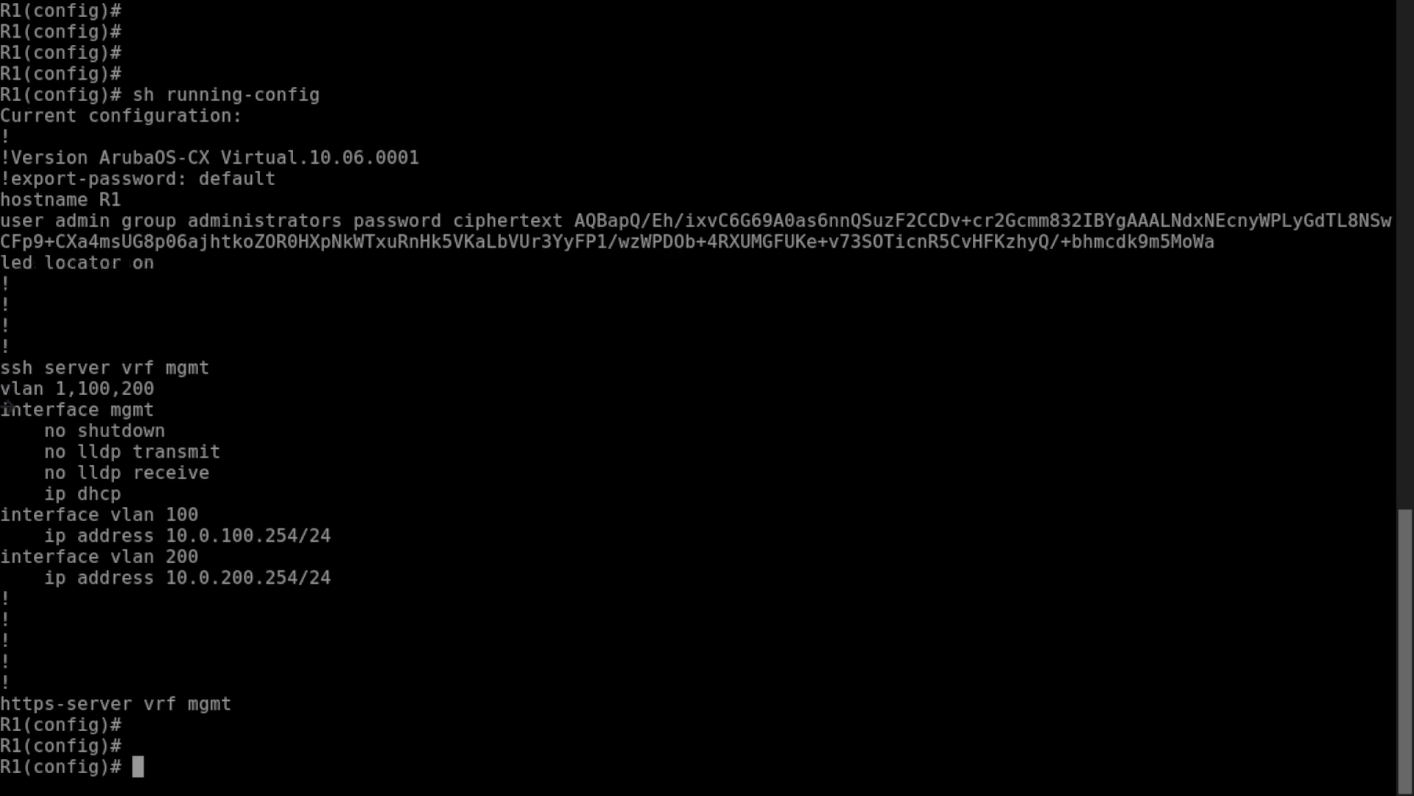
Open the configuration of interface 1/1/1 and enable the port with no shutdown.
text(int 1/1/1)
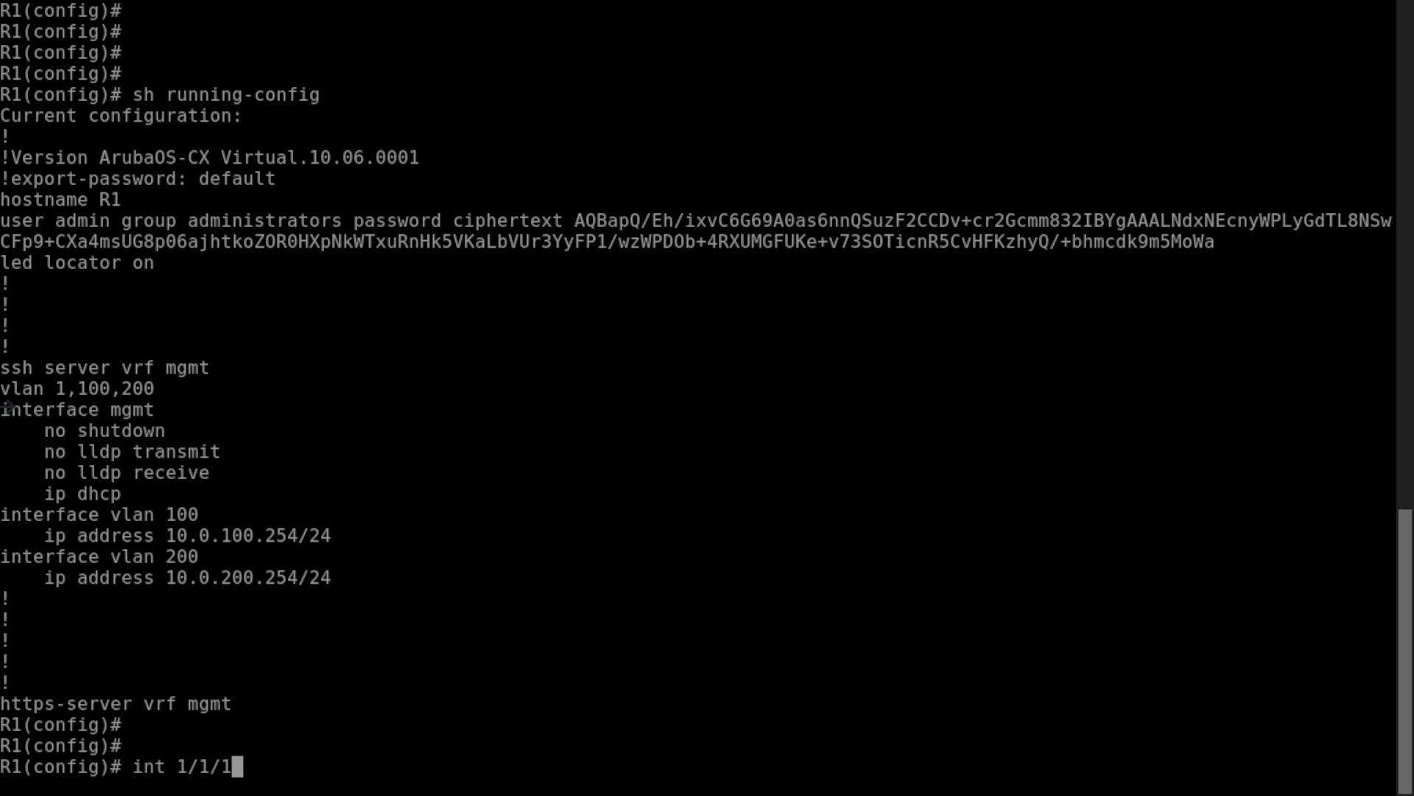
text(-1/1/2)
key(BackSpace)
key(BackSpace)
key(BackSpace)
key(BackSpace)
key(BackSpace)
key(BackSpace)
key(BackSpace)
text(1)
key(Return)
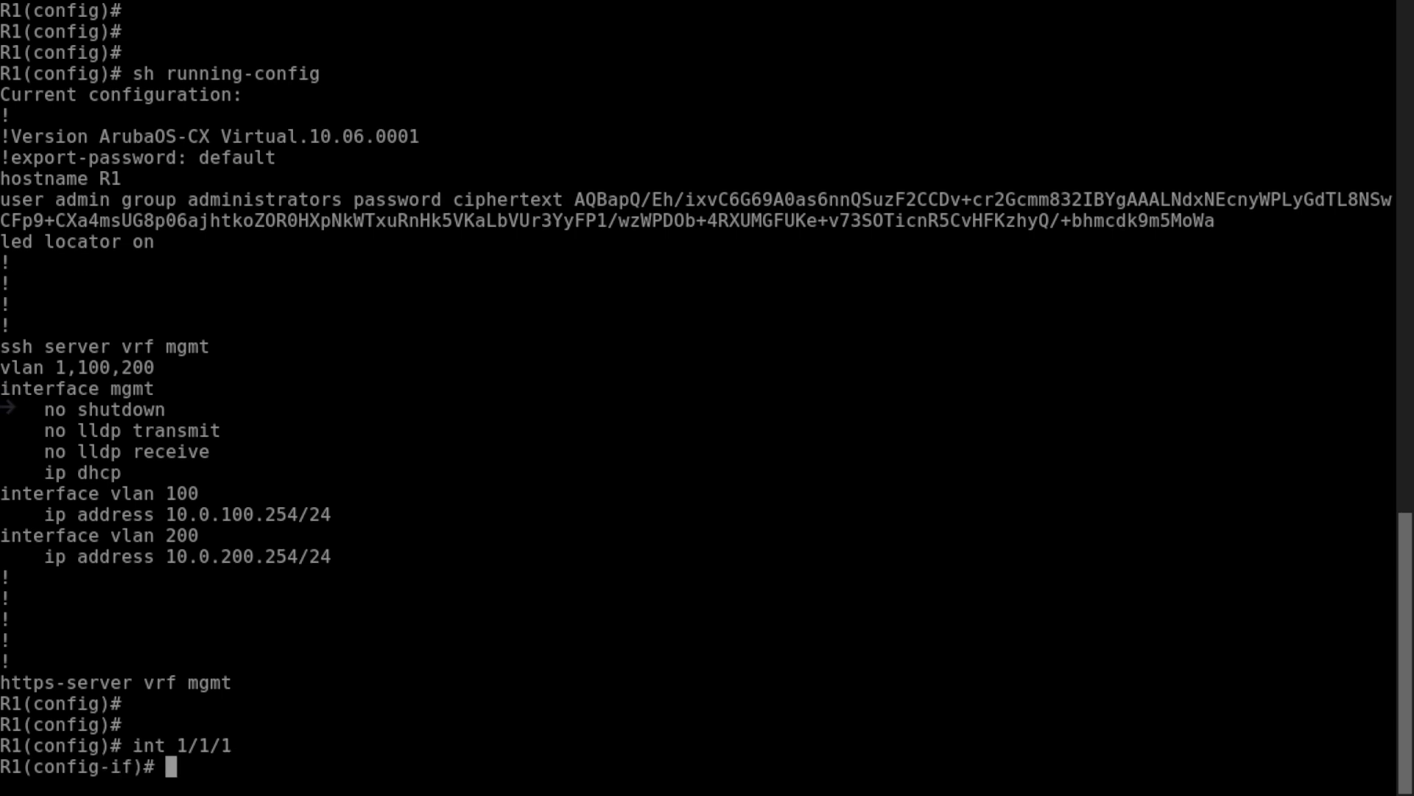
text(no shutdown)
key(Return)
Disable routing on interface 1/1/1 so it works as a layer 2 port.
text(no r)
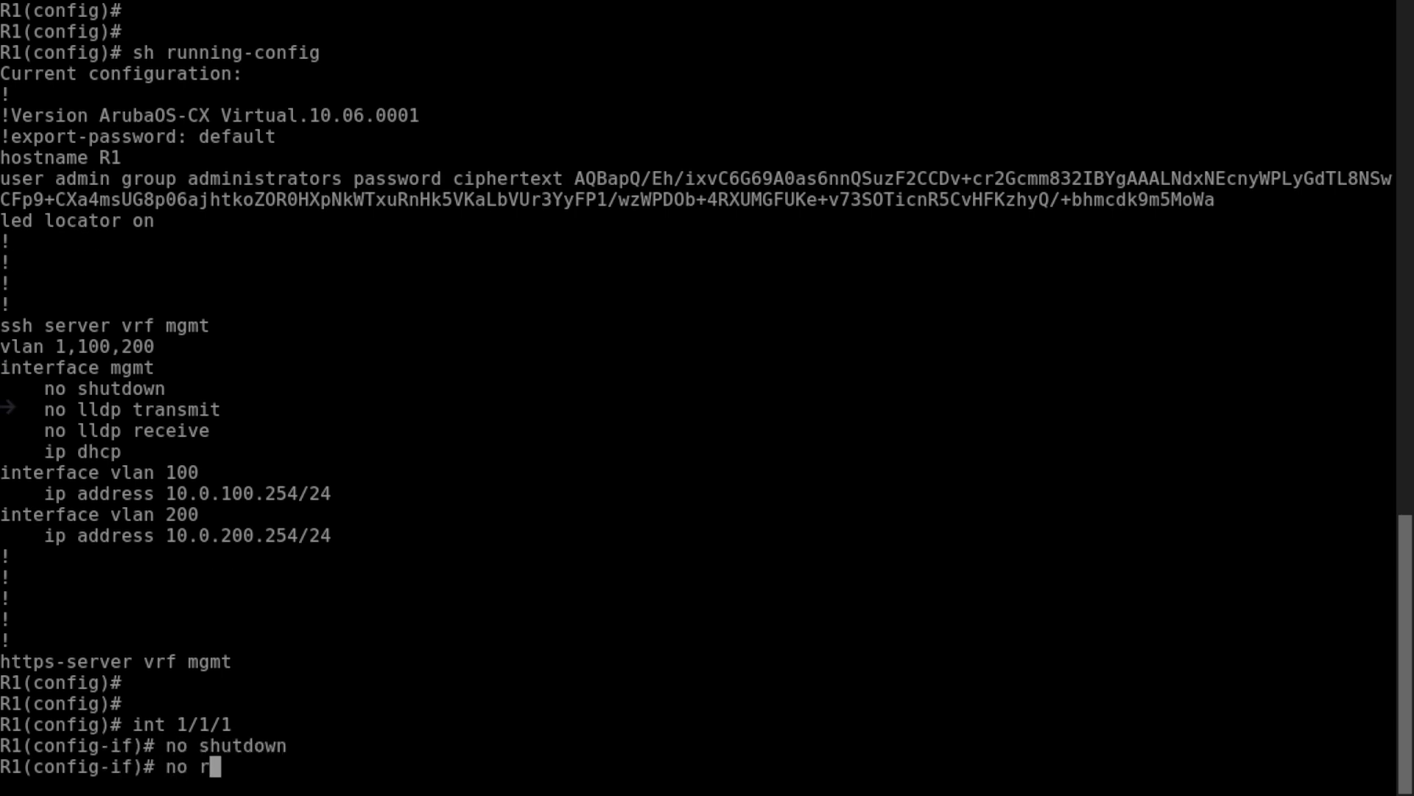
key(Return)
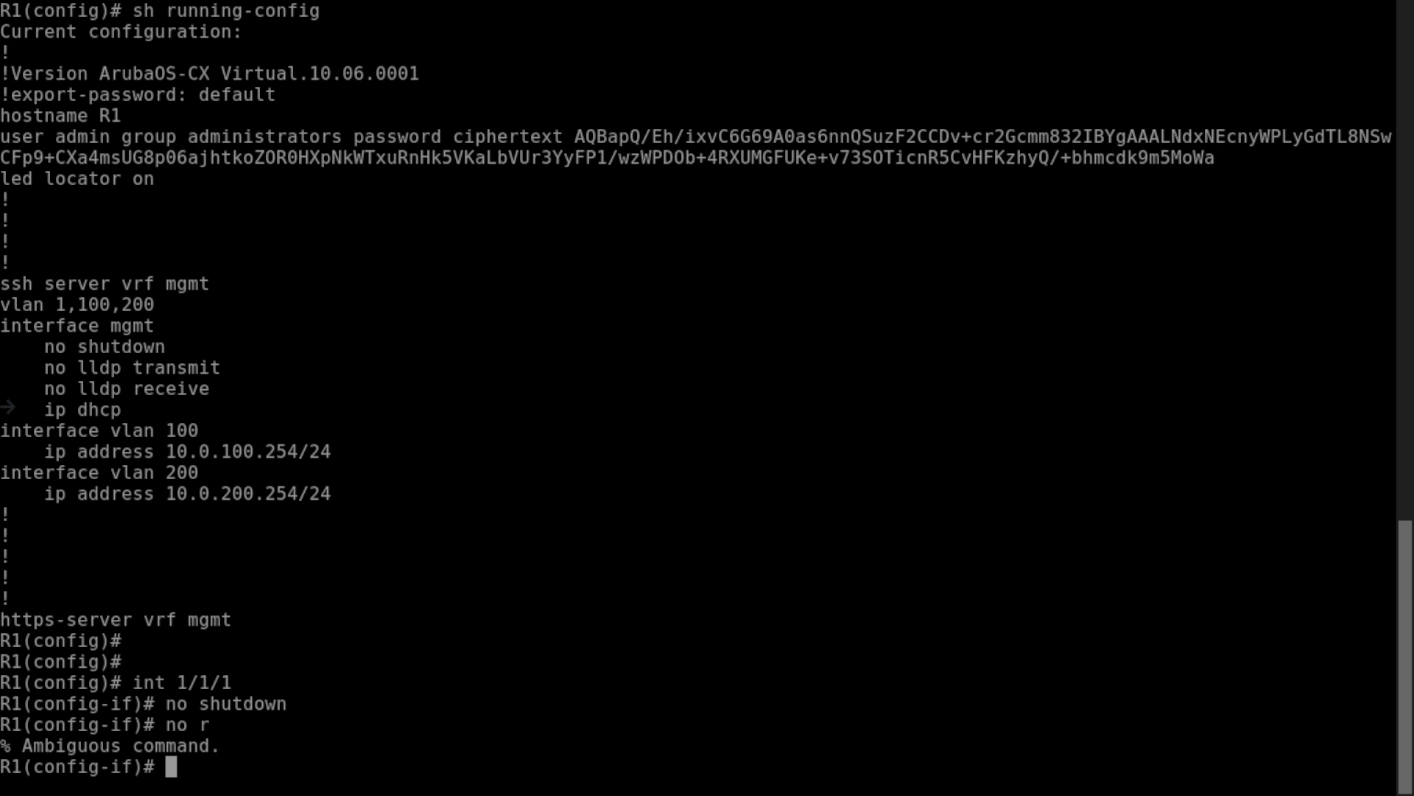
text(no routing)
key(Return)
key(Return)
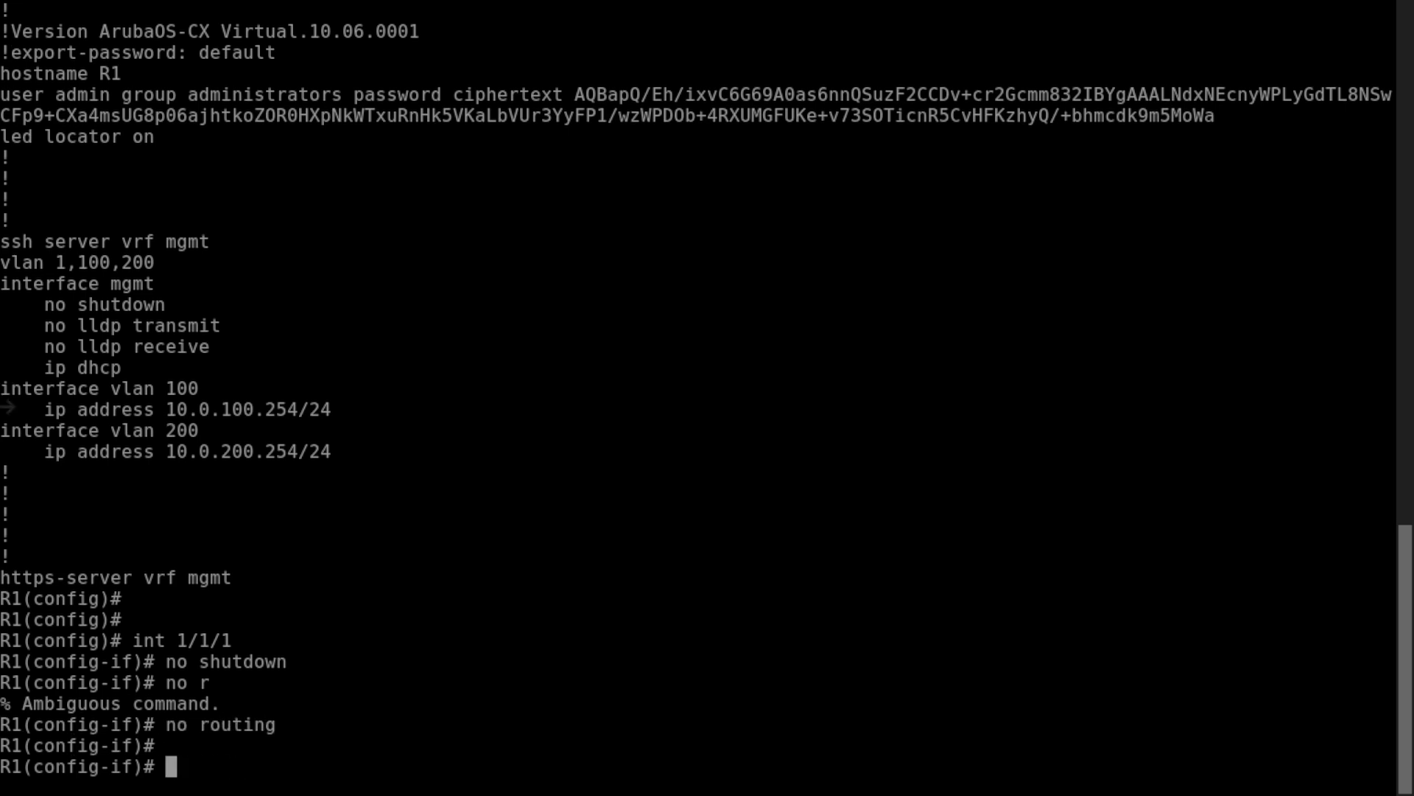
key(Return)
Set the description of interface 1/1/1 to "going to pc-1".
text(d)
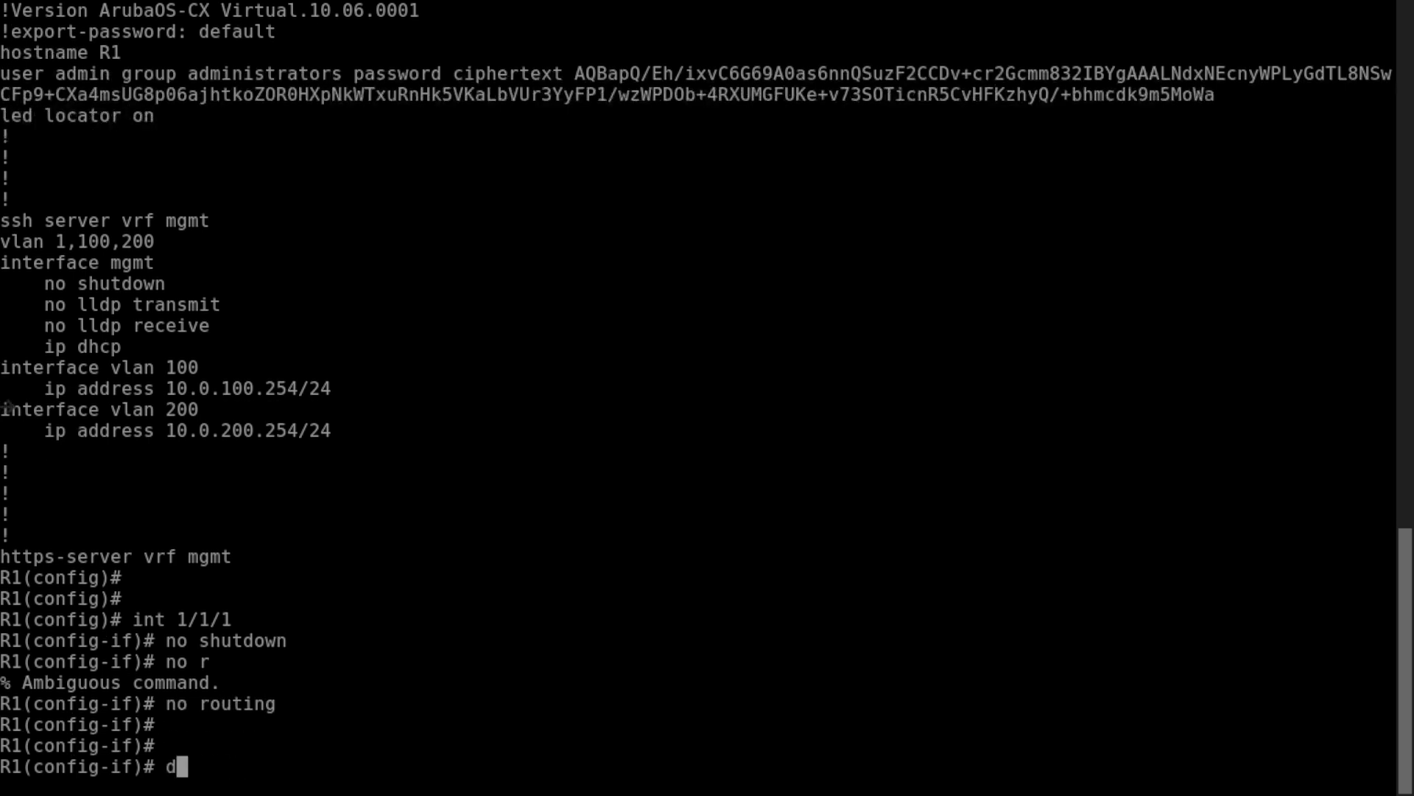
text(esc going to pc-1)
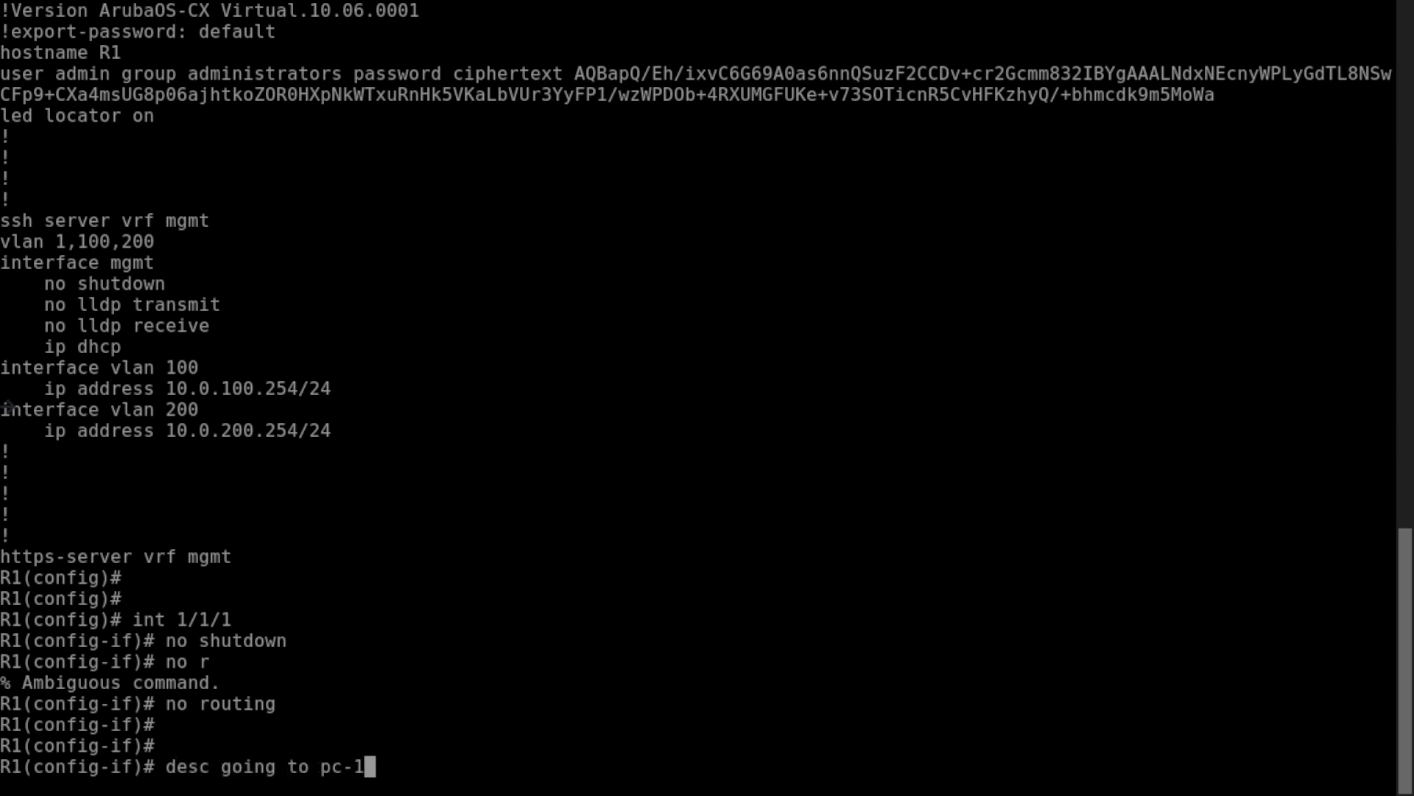
key(Return)
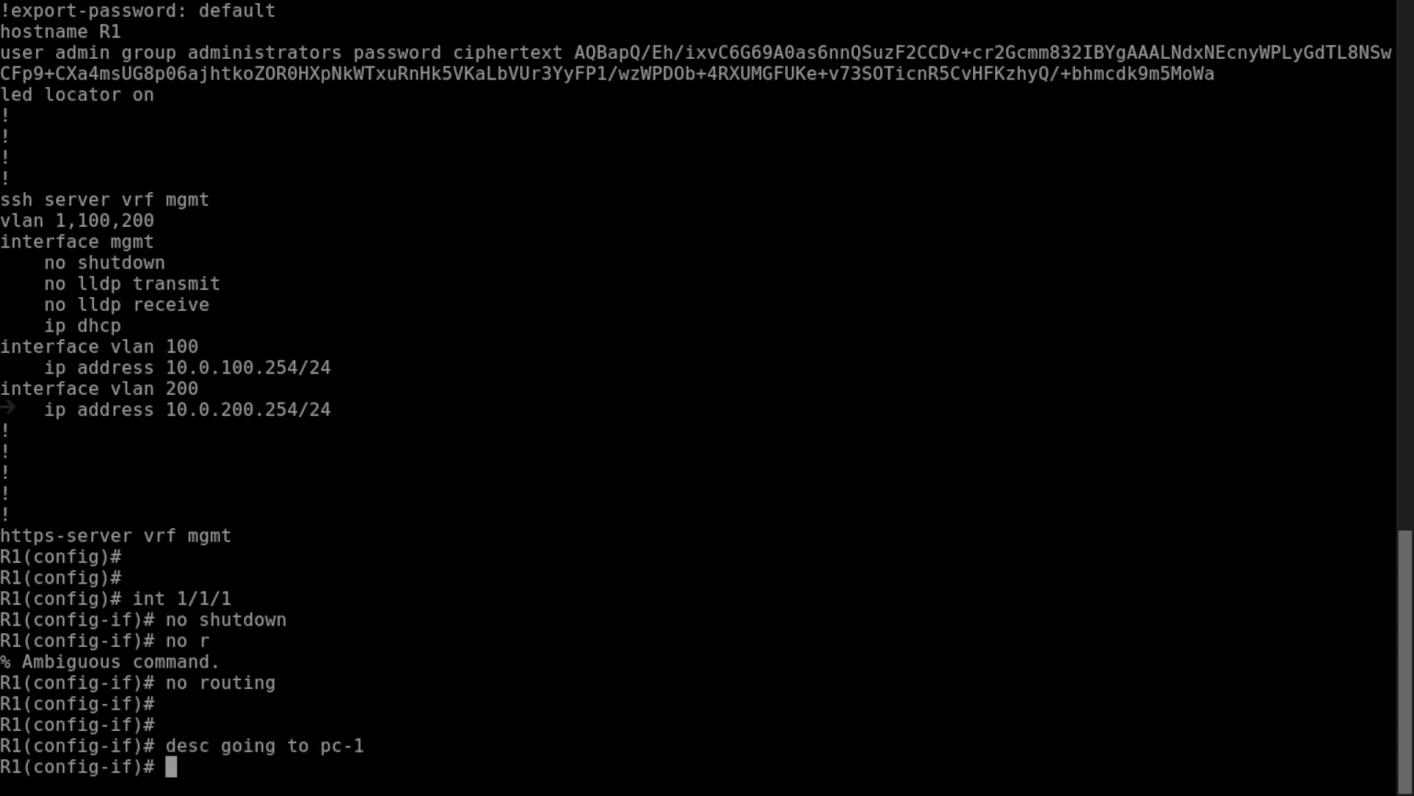
Assign interface 1/1/1 to access VLAN 100 and exit the interface configuration.
text(v)
key(BackSpace)
text(vlan access 100)
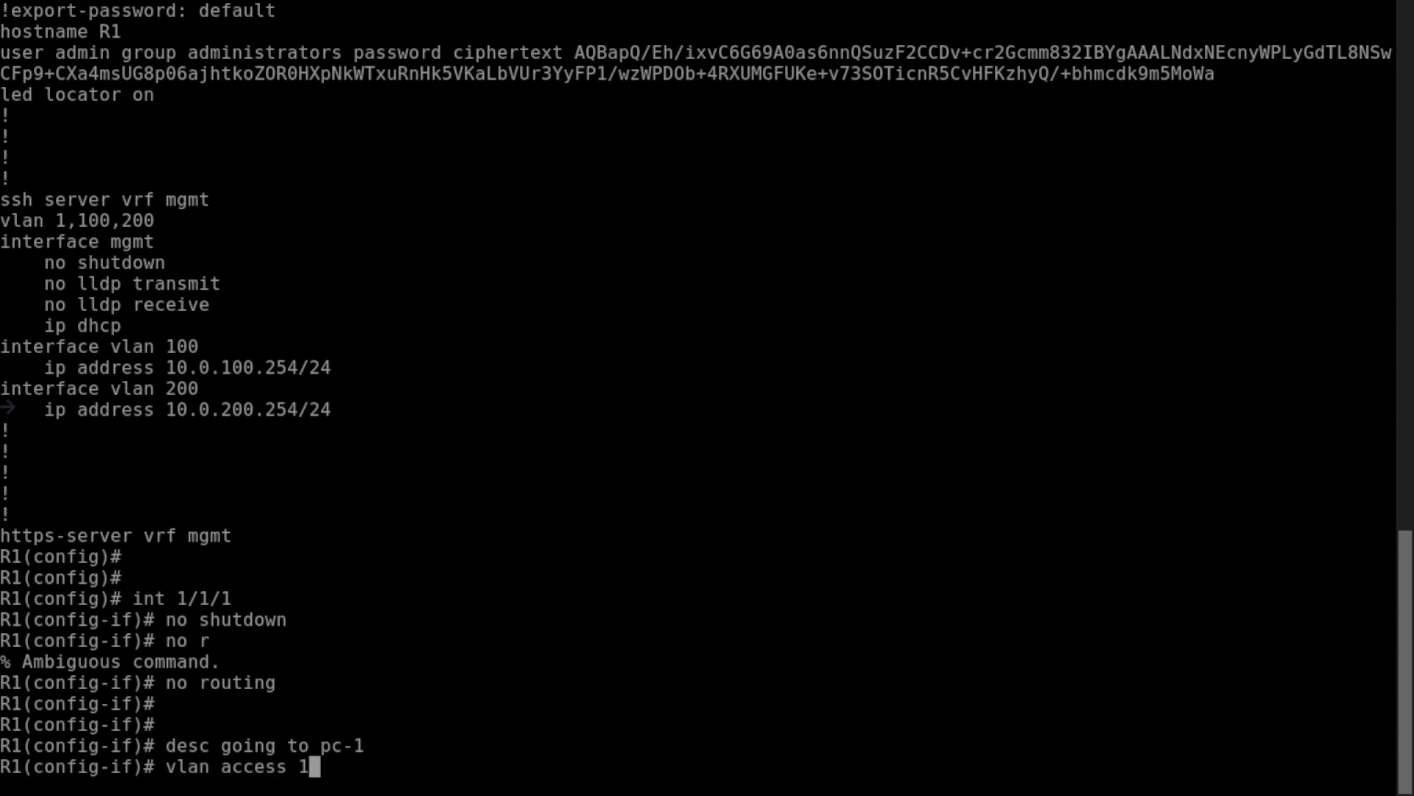
key(Return)
text(exit)
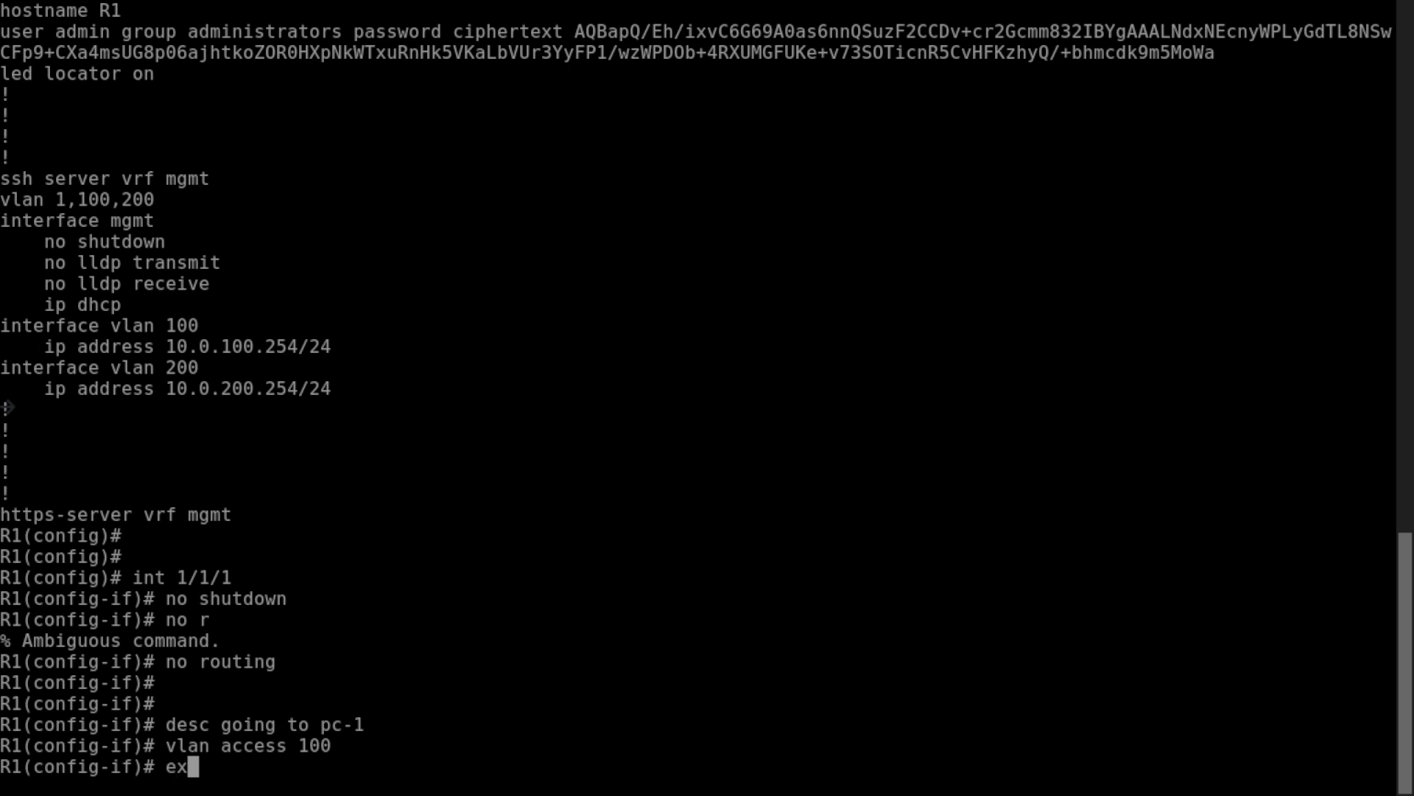
key(Return)
key(Return)
key(Return)
key(Return)
key(Return)
key(Return)
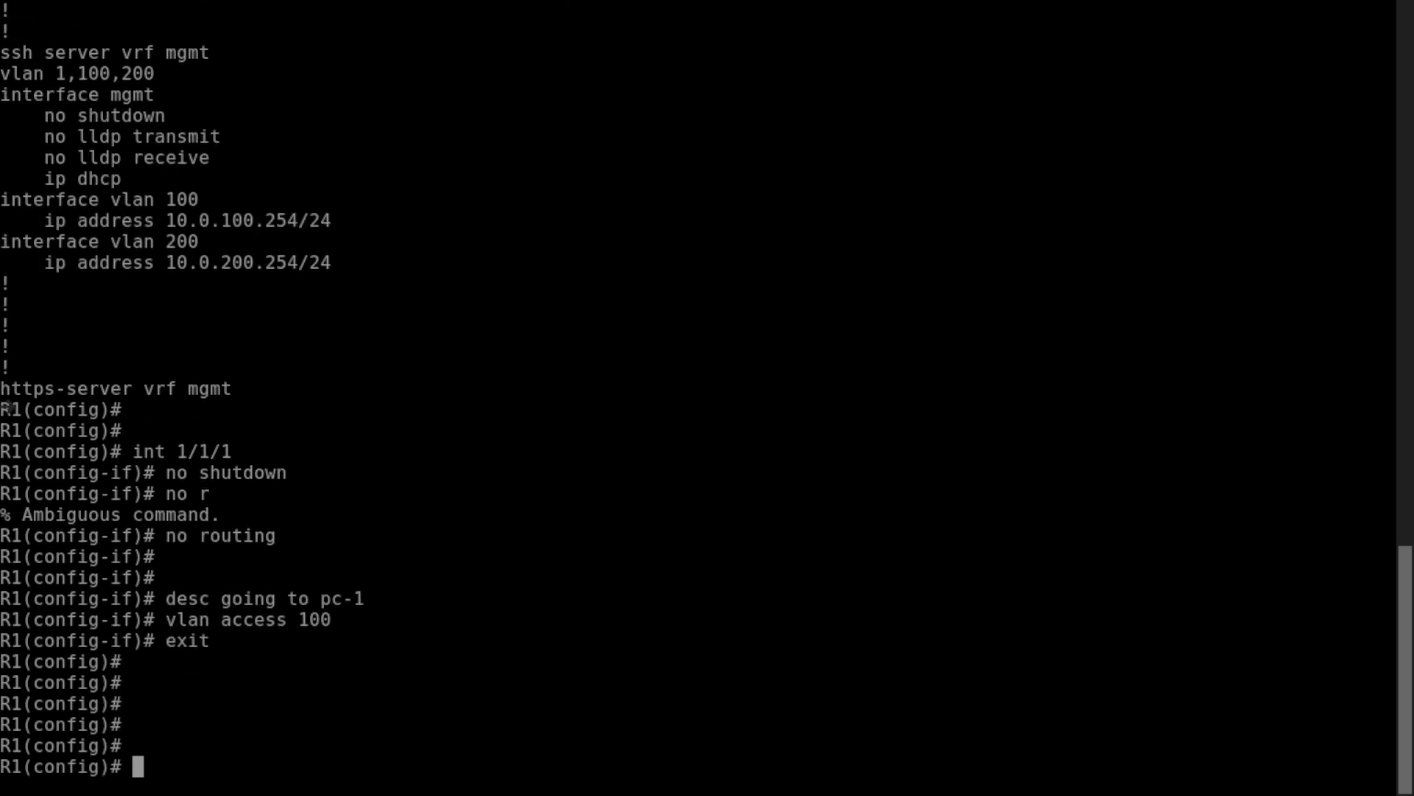
Enable interface 1/1/2 with no shutdown and disable routing on it.
text(int 1/1/2)
key(Return)
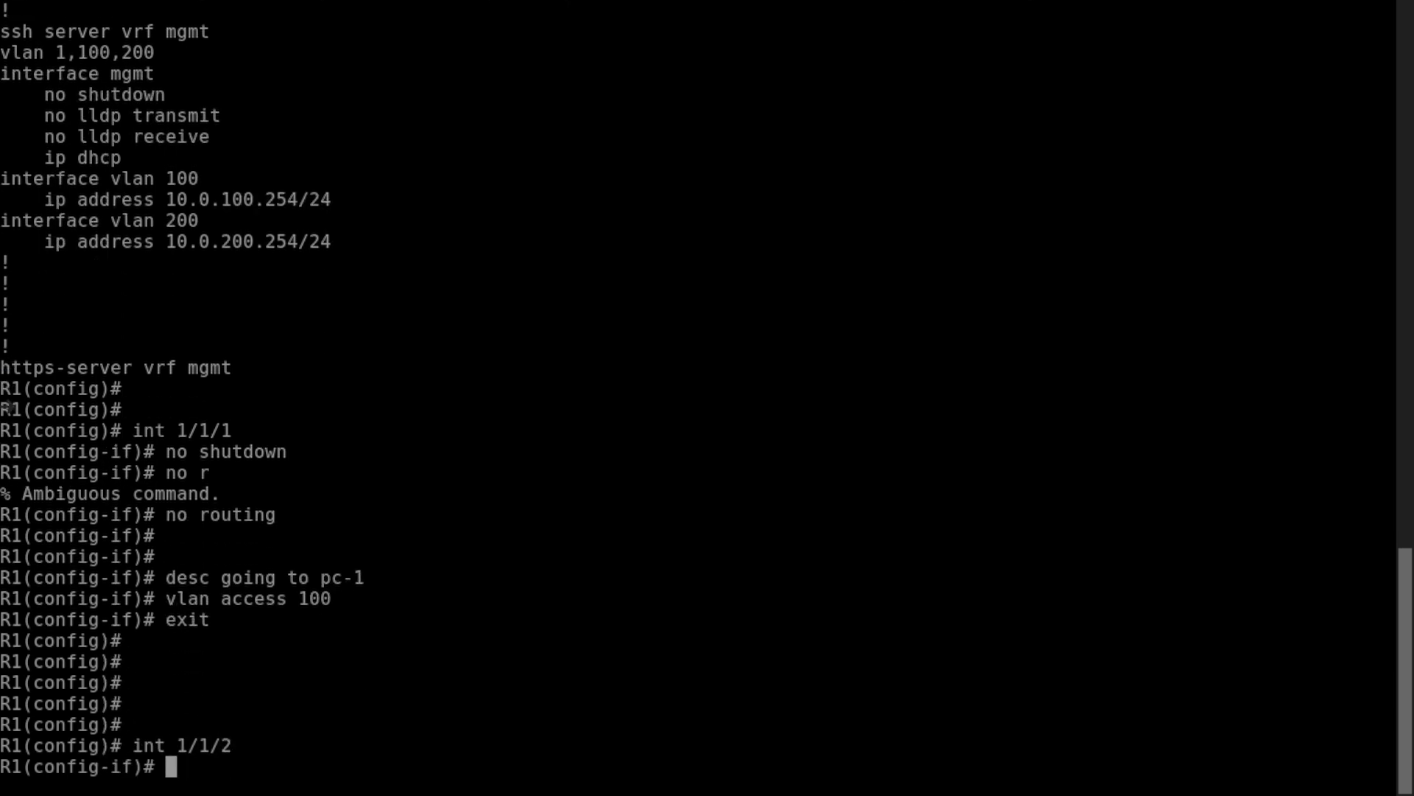
text(no shutdown)
key(Return)
text(n)
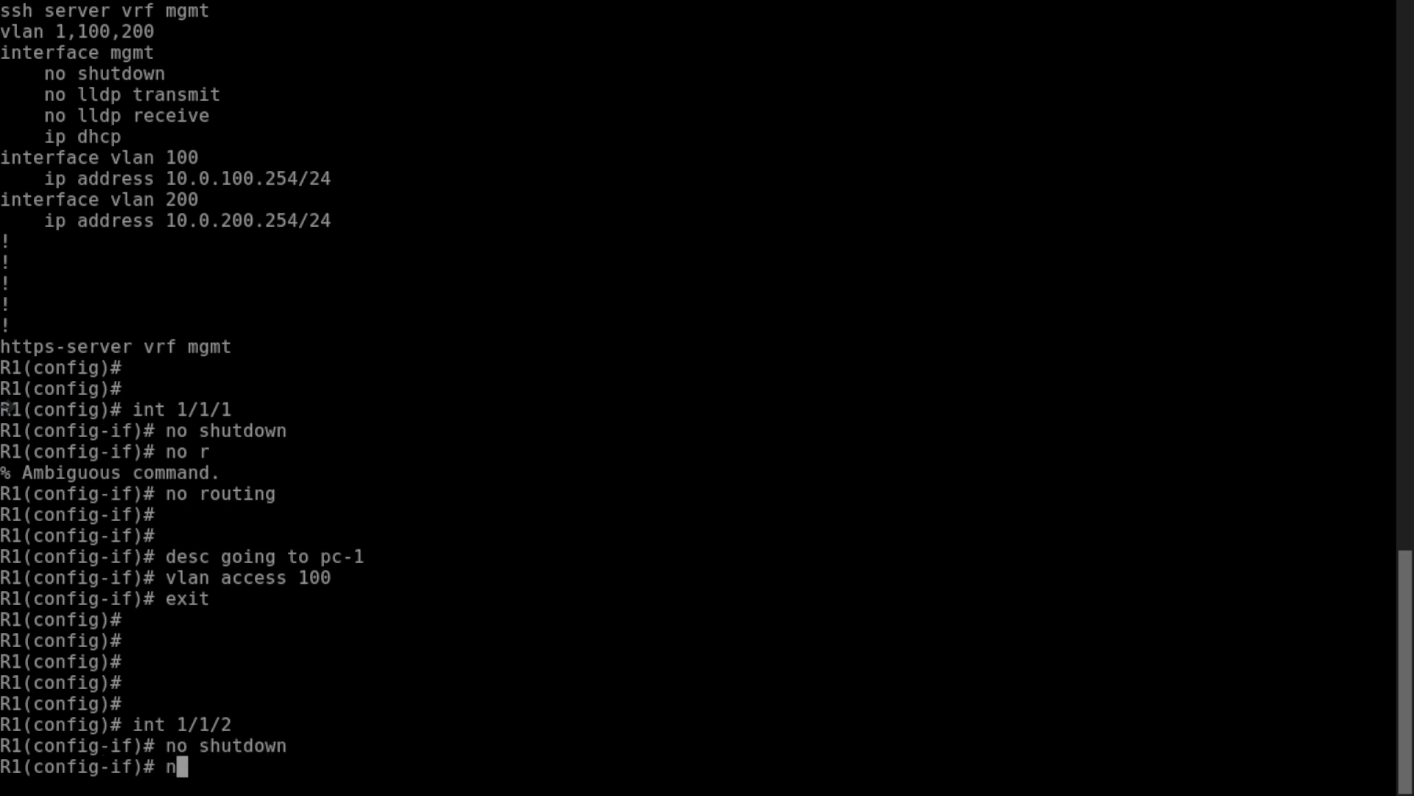
text(o routing)
key(Return)
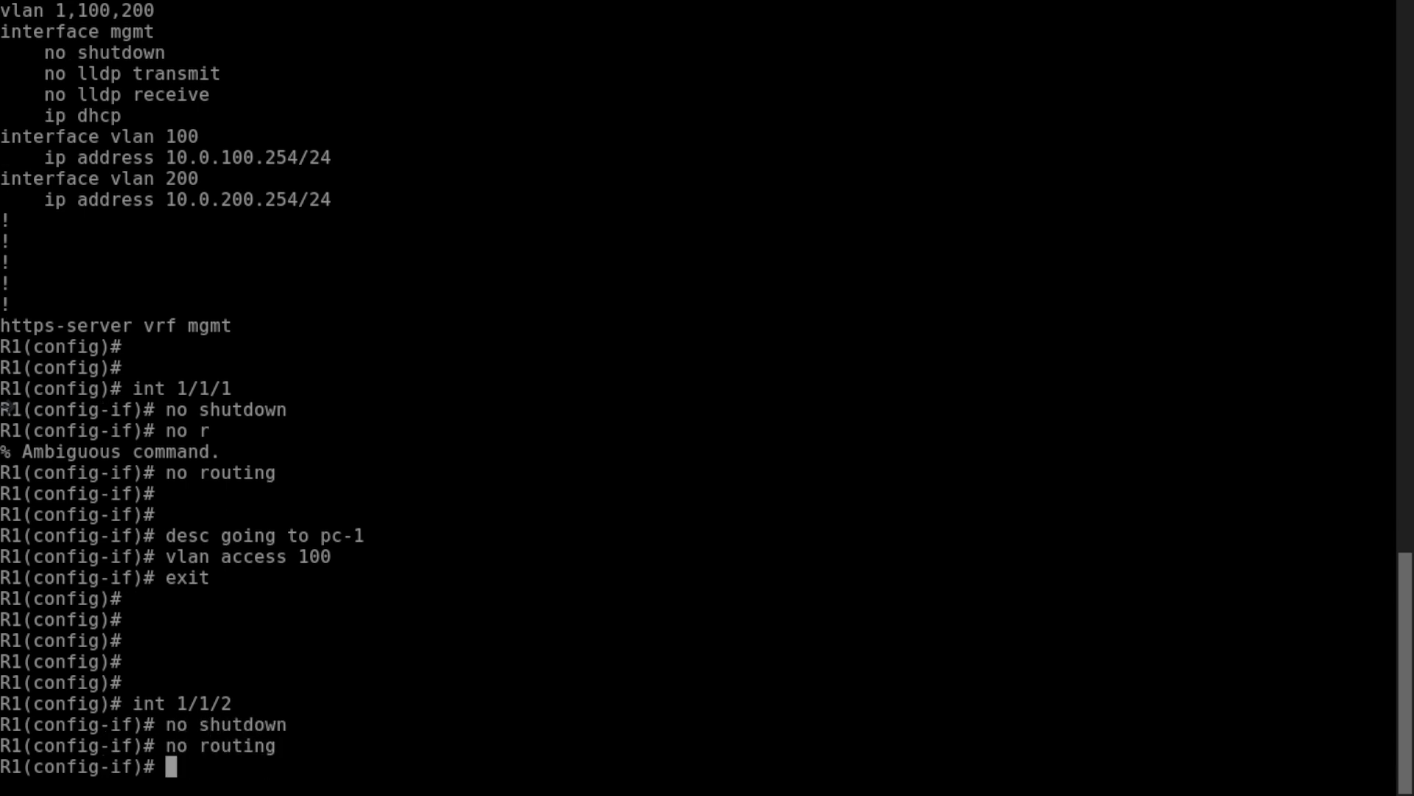
Set the description of interface 1/1/2 to "going to pc-2".
text(deeeeee)
key(BackSpace)
key(BackSpace)
key(BackSpace)
key(BackSpace)
key(BackSpace)
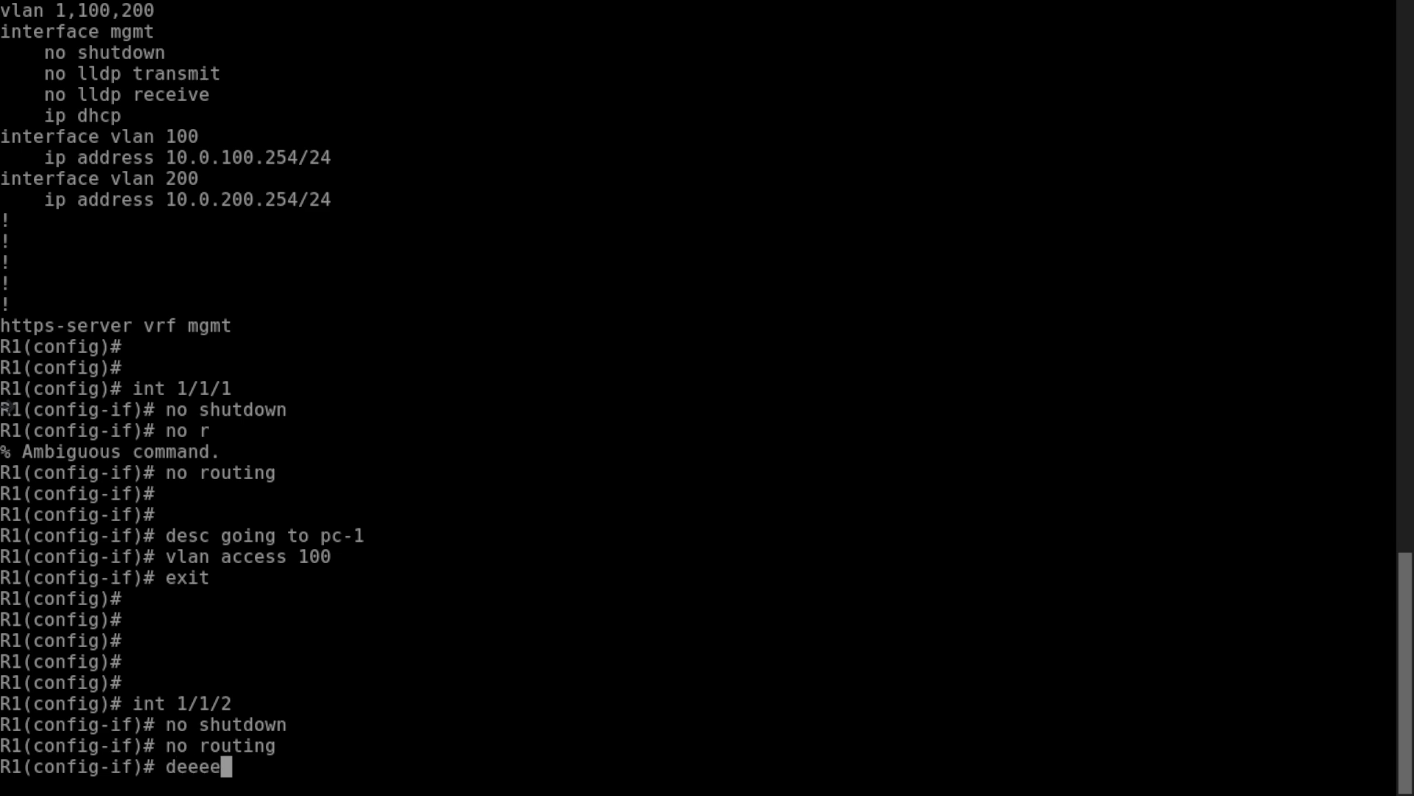
text(sc gi)
key(BackSpace)
text(oing to )
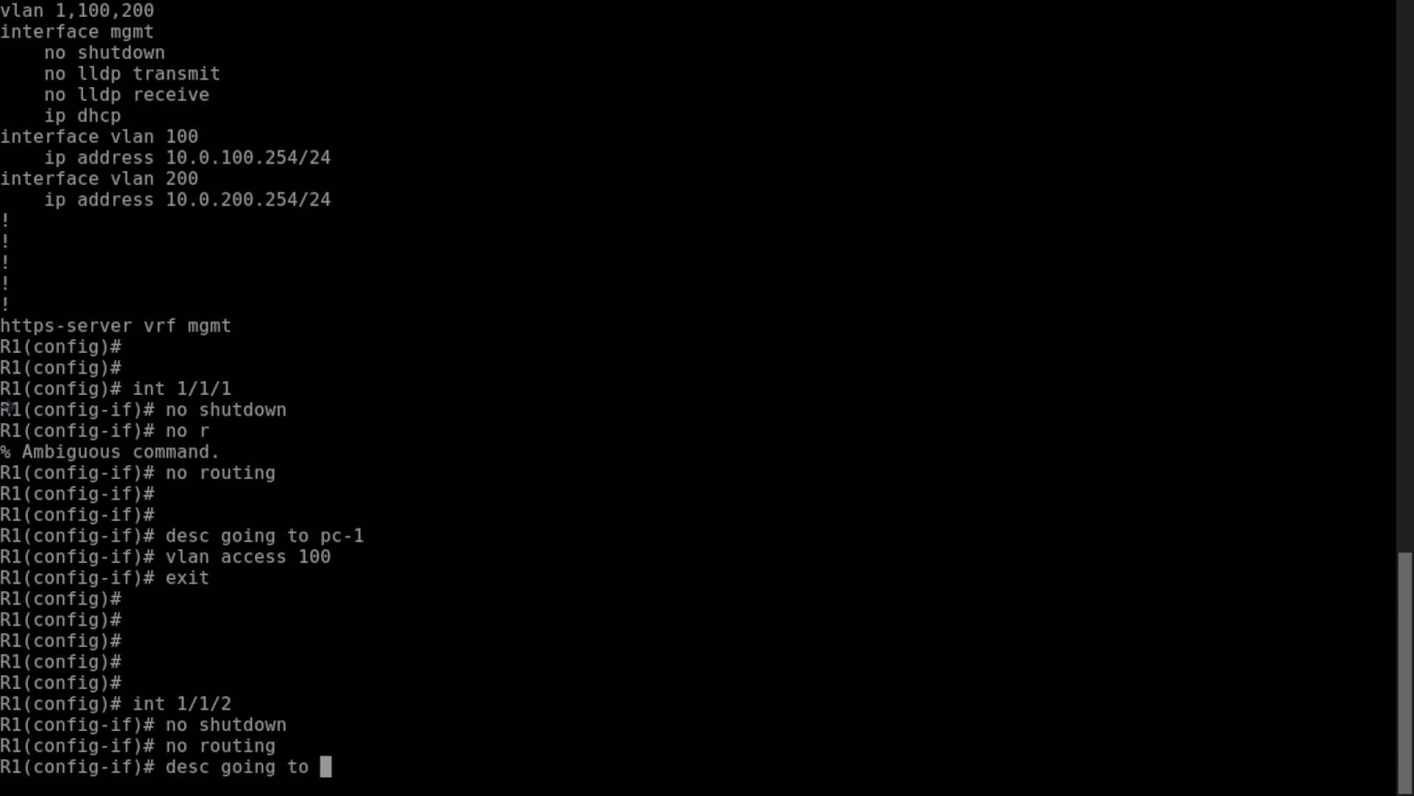
text(pc-2)
key(Return)
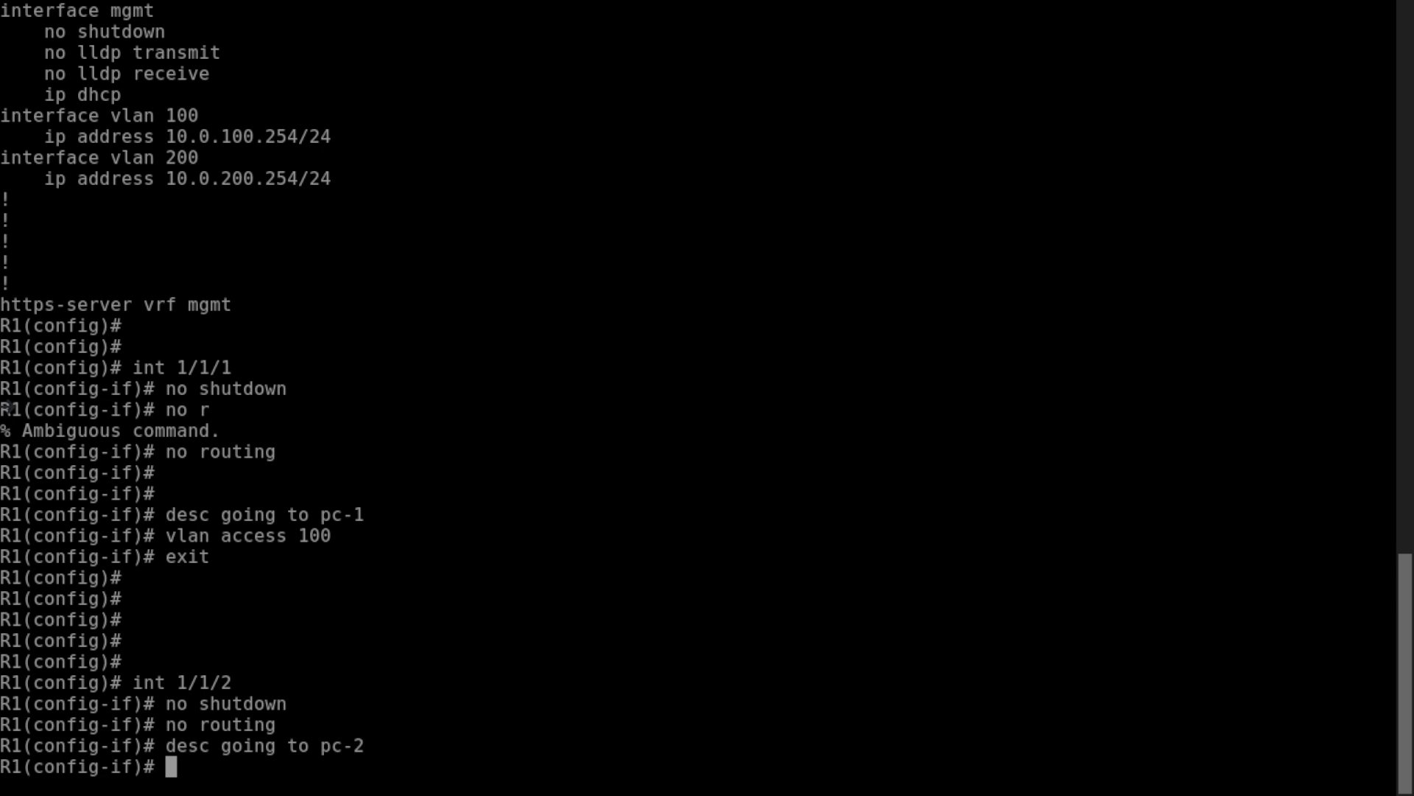
Assign interface 1/1/2 to access VLAN 200 and exit the interface configuration.
text(vlan ac)
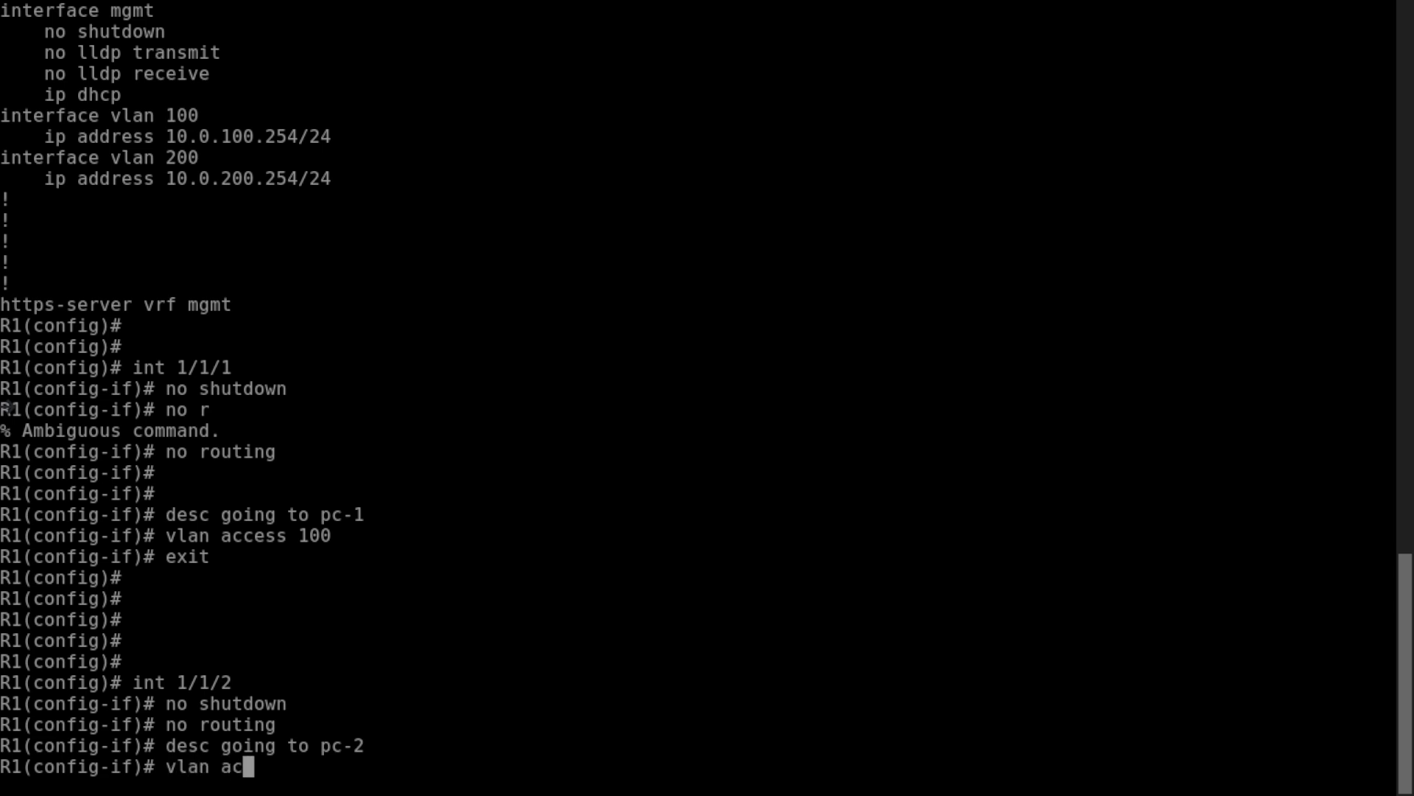
text(cess 200)
key(Return)
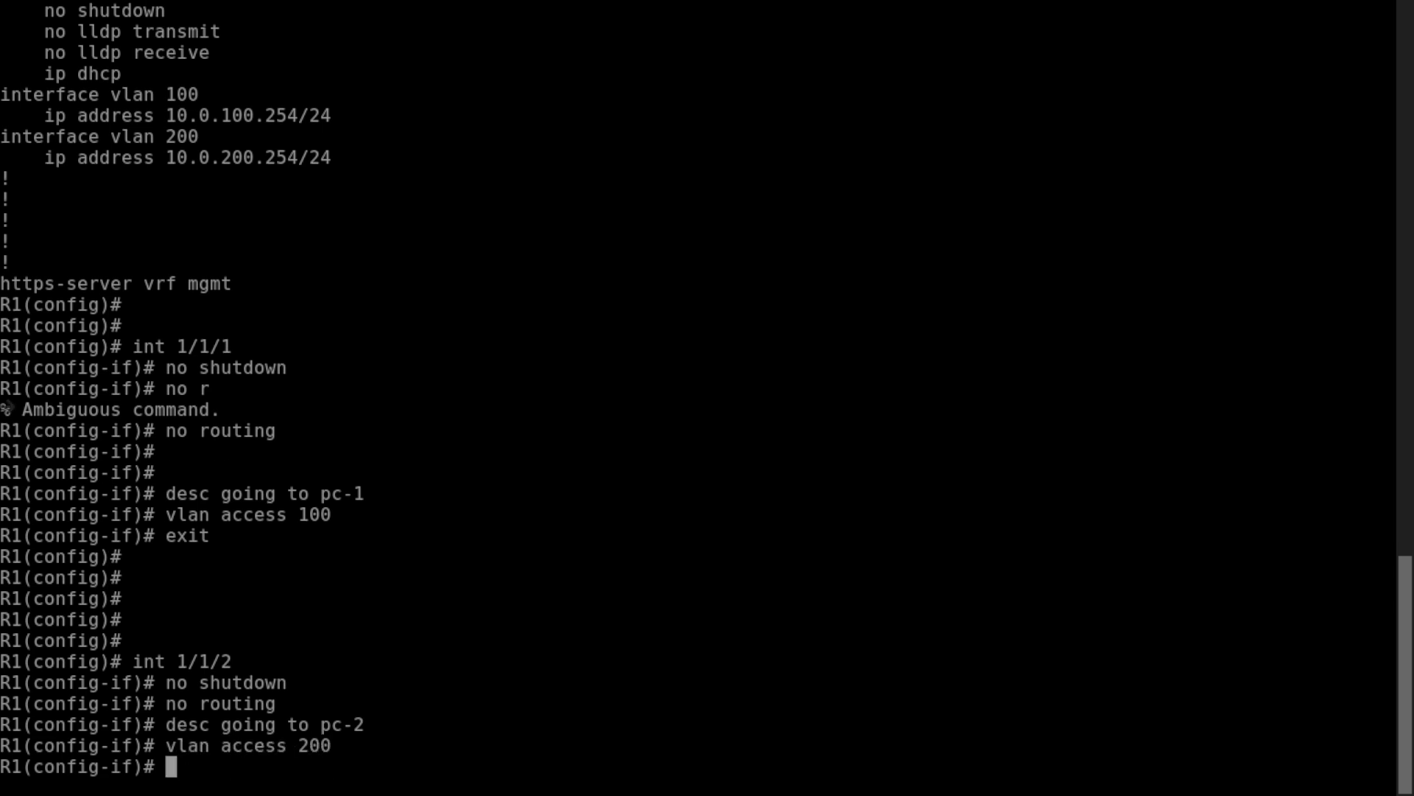
text(exit)
key(Return)
key(Return)
key(Return)
key(Return)
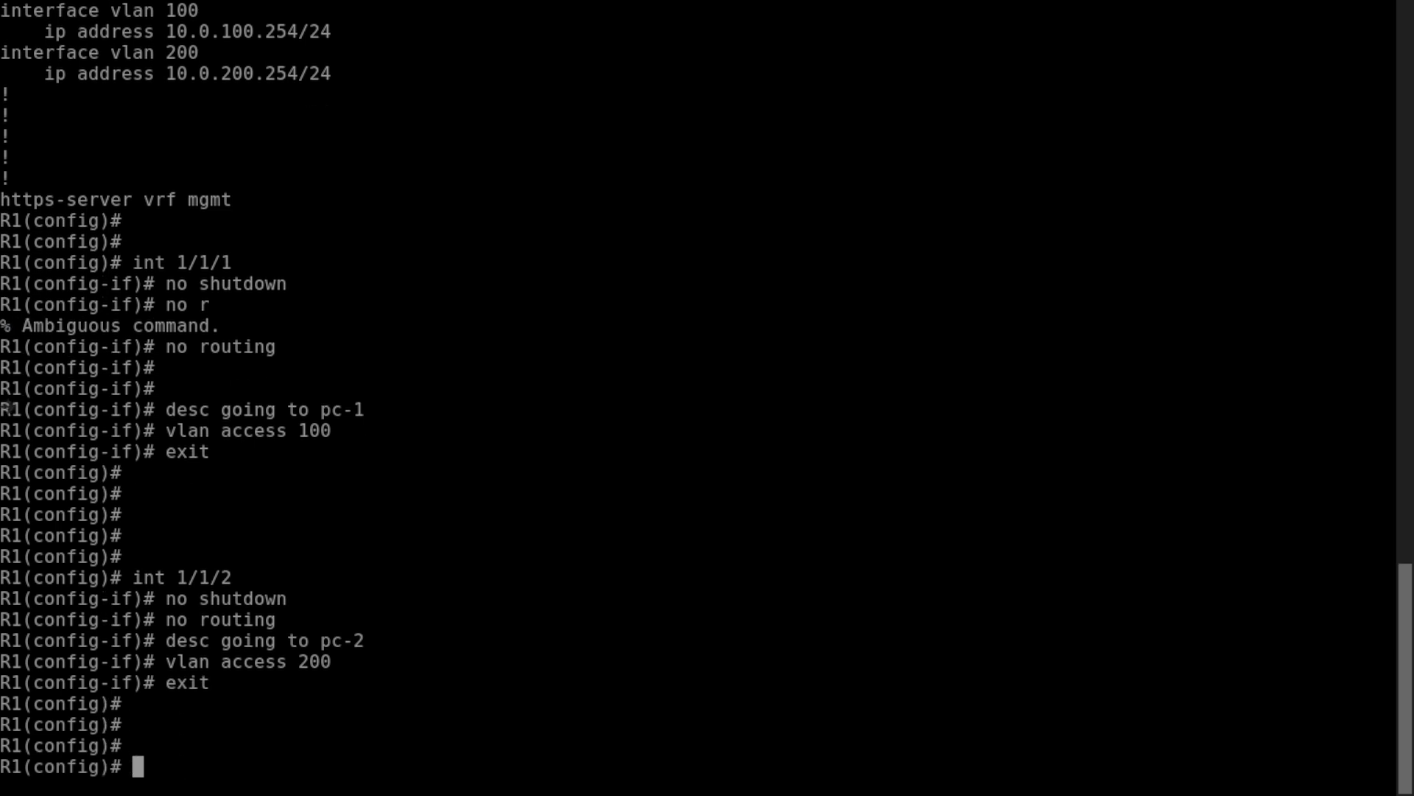
Display R1's full running configuration to check access ports 1/1/1 and 1/1/2.
key(Return)
key(Return)
key(Return)
key(Return)
text(sh r)
key(BackSpace)
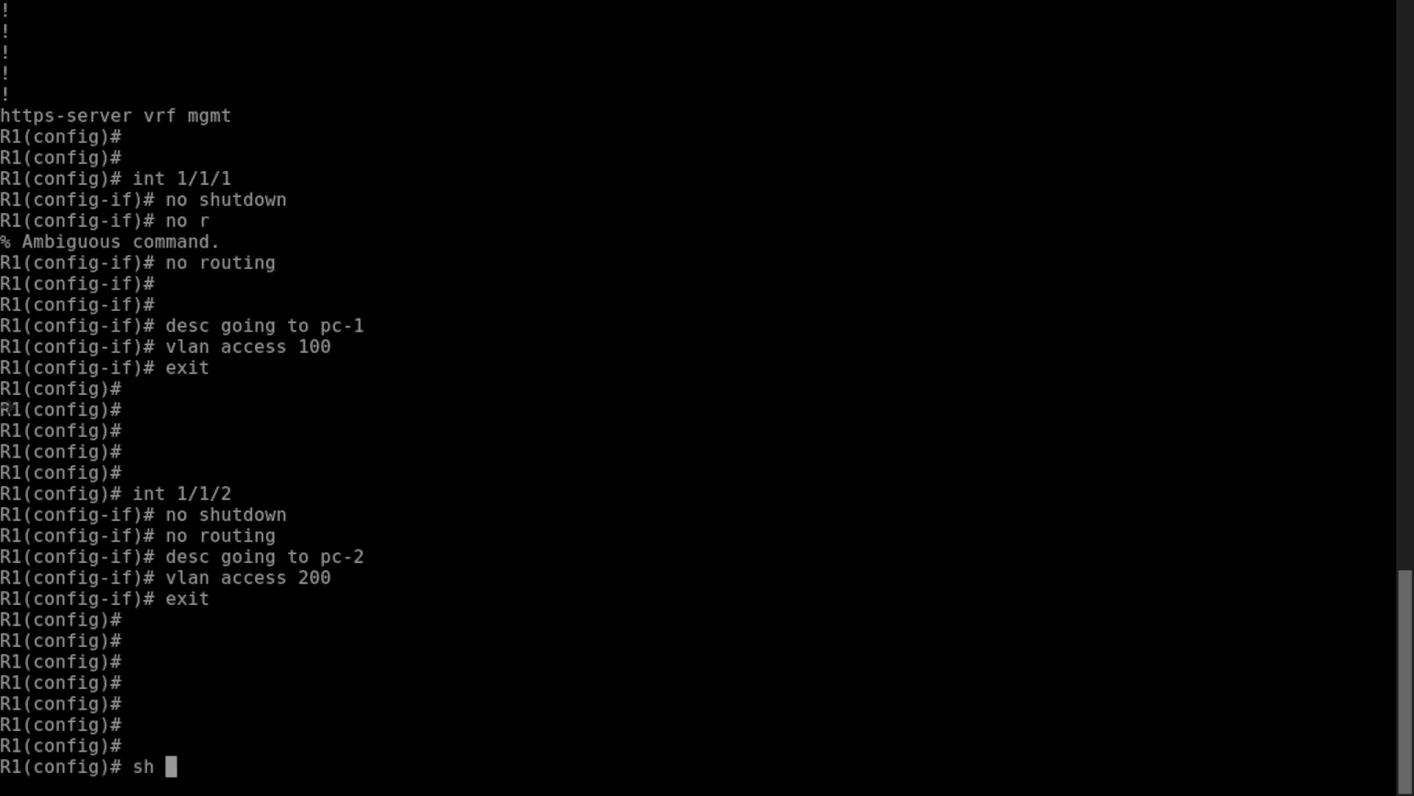
text(running-config)
key(Return)
key(space)
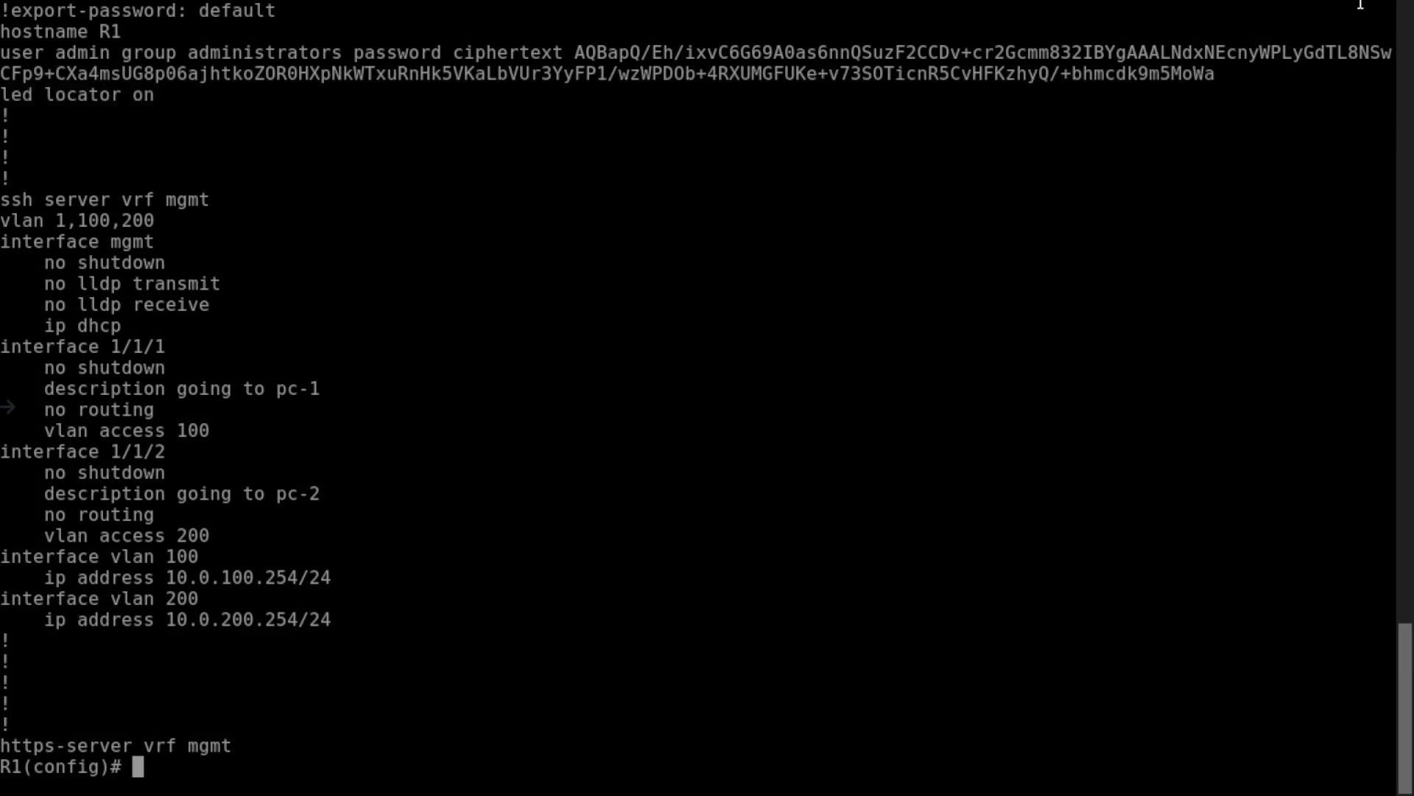
Open the configuration of interface 1/1/5 on R1 and enable the port with no shutdown.
key(Return)
key(Return)
key(Return)
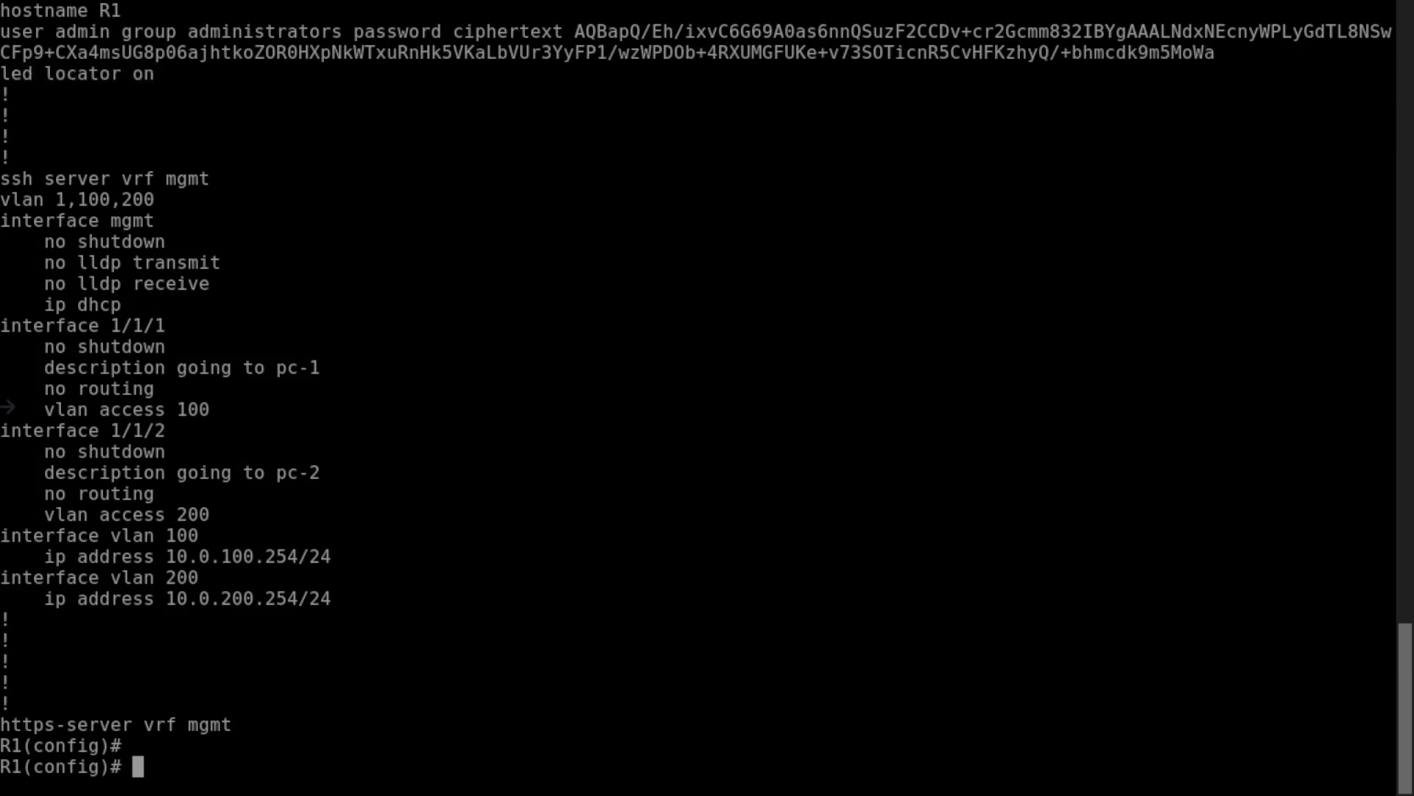
text(int 1/1/5)
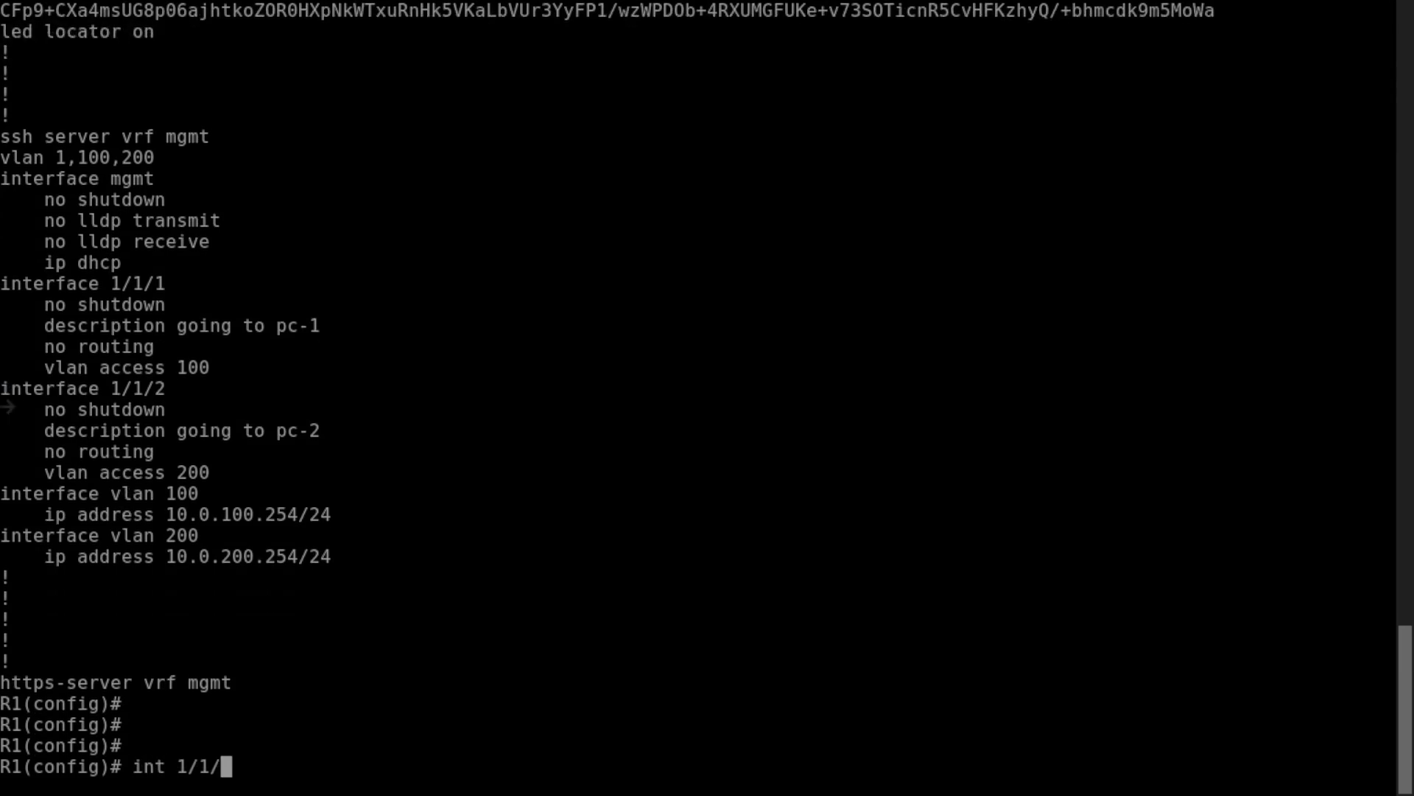
key(Return)
text(n)
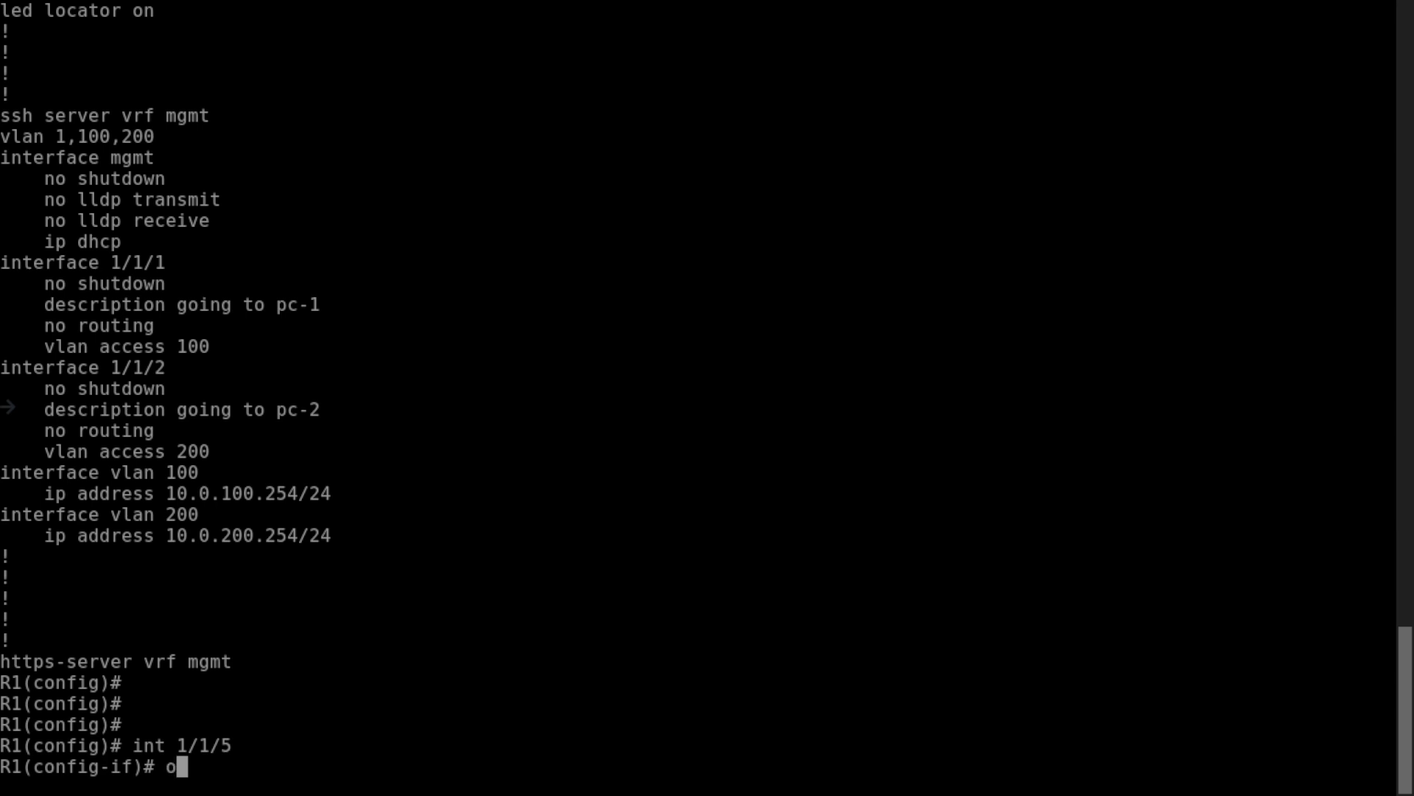
key(BackSpace)
text(no shutdown)
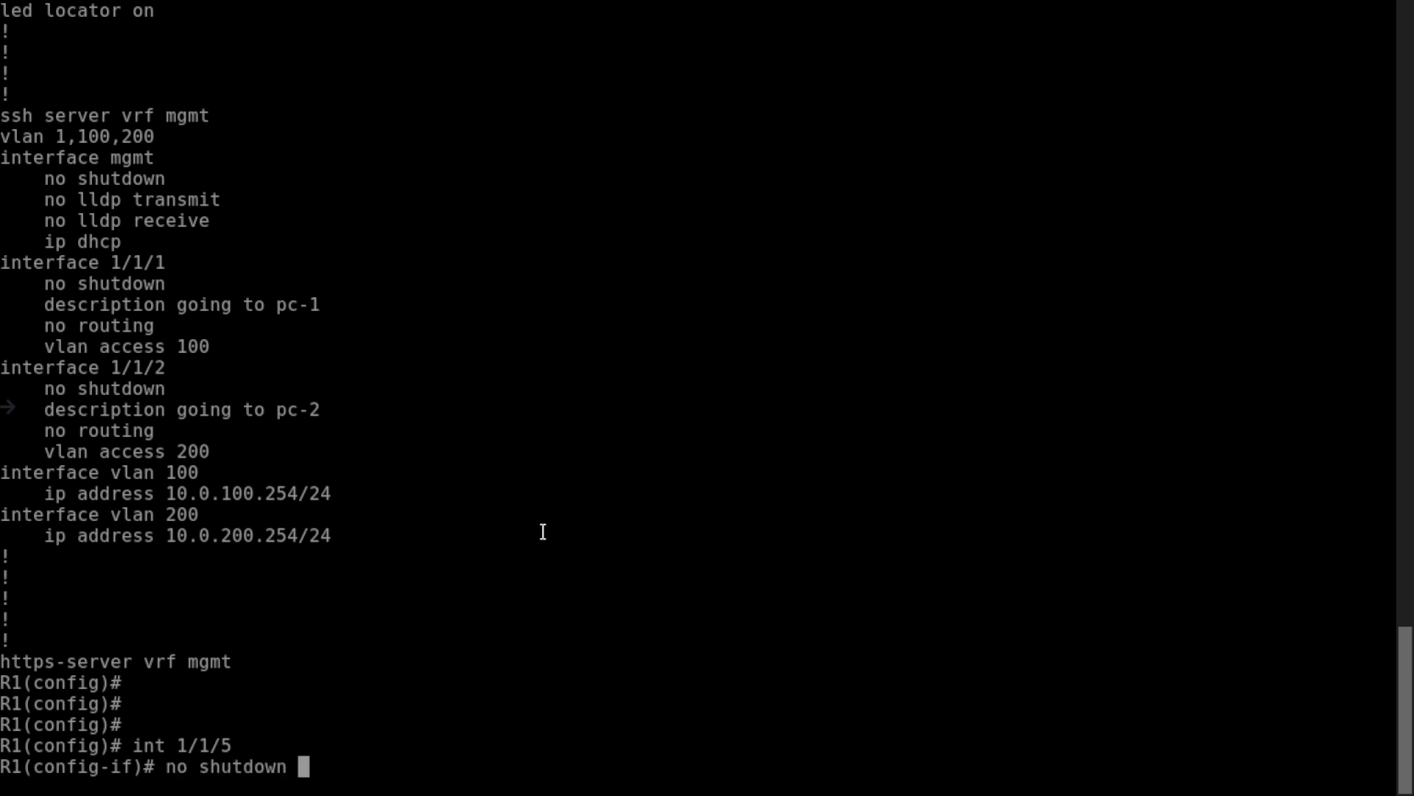
key(Return)
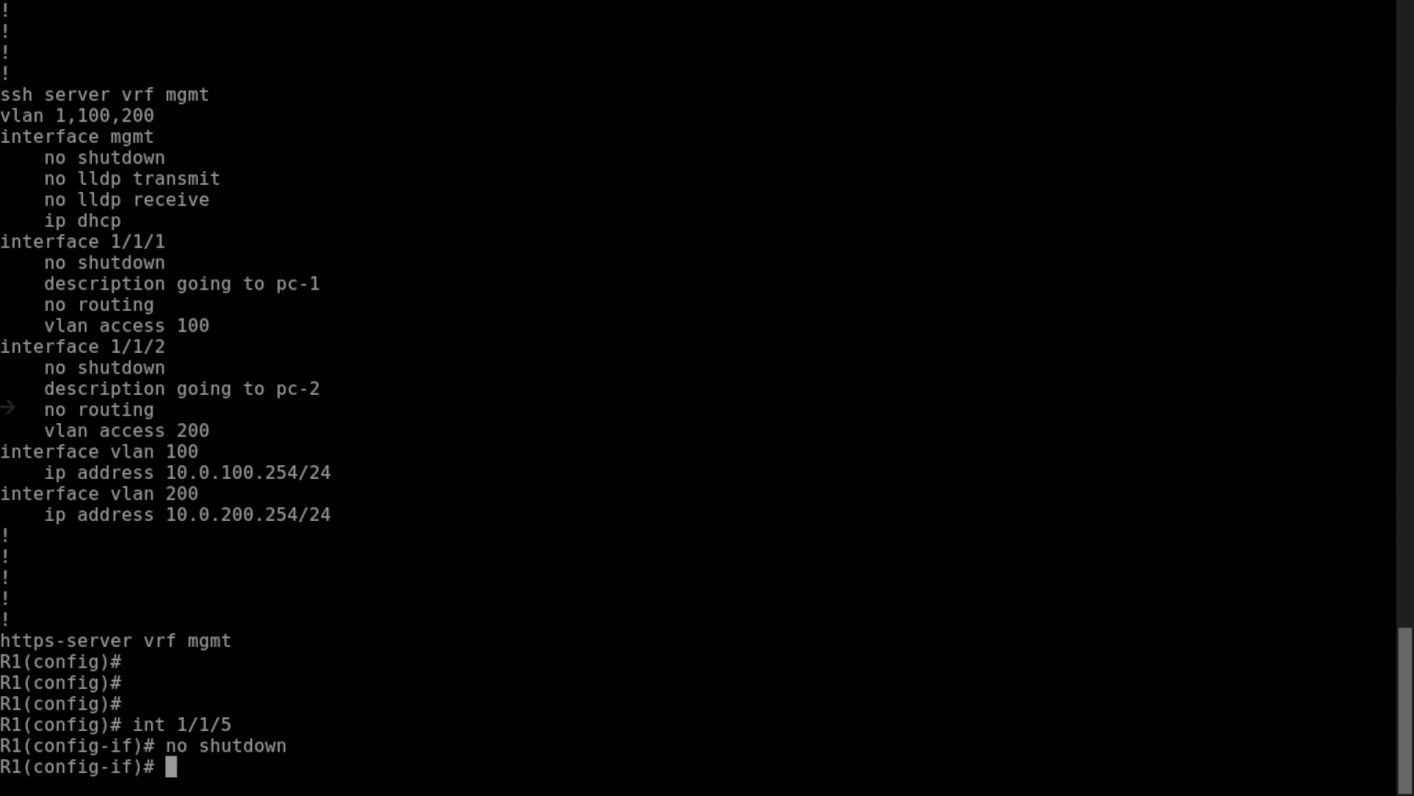
Assign IP address 10.0.12.1/30 to interface 1/1/5 on R1 and exit the interface configuration.
text(i)
key(BackSpace)
key(BackSpace)
text(ip address 10.0.)
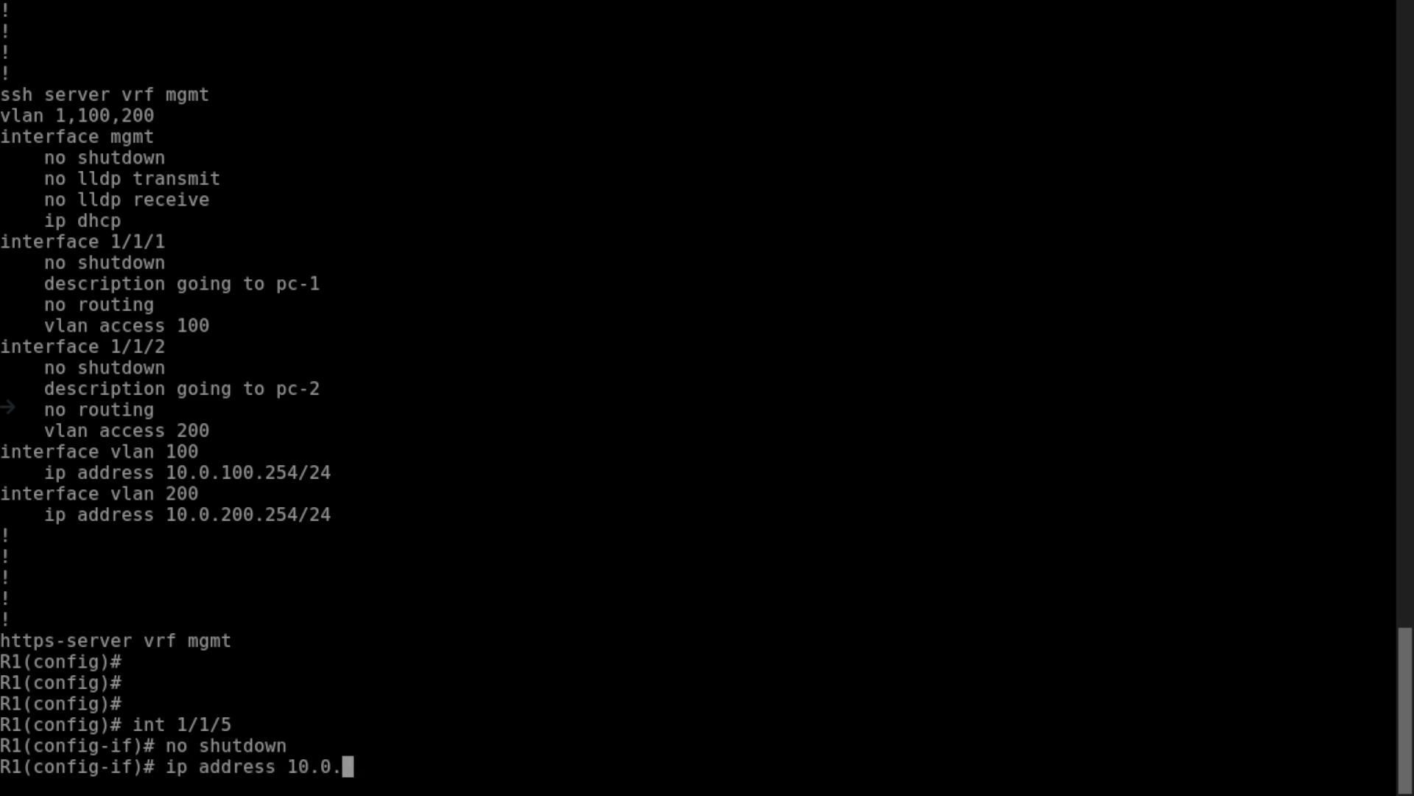
text(12)
text(.1/30)
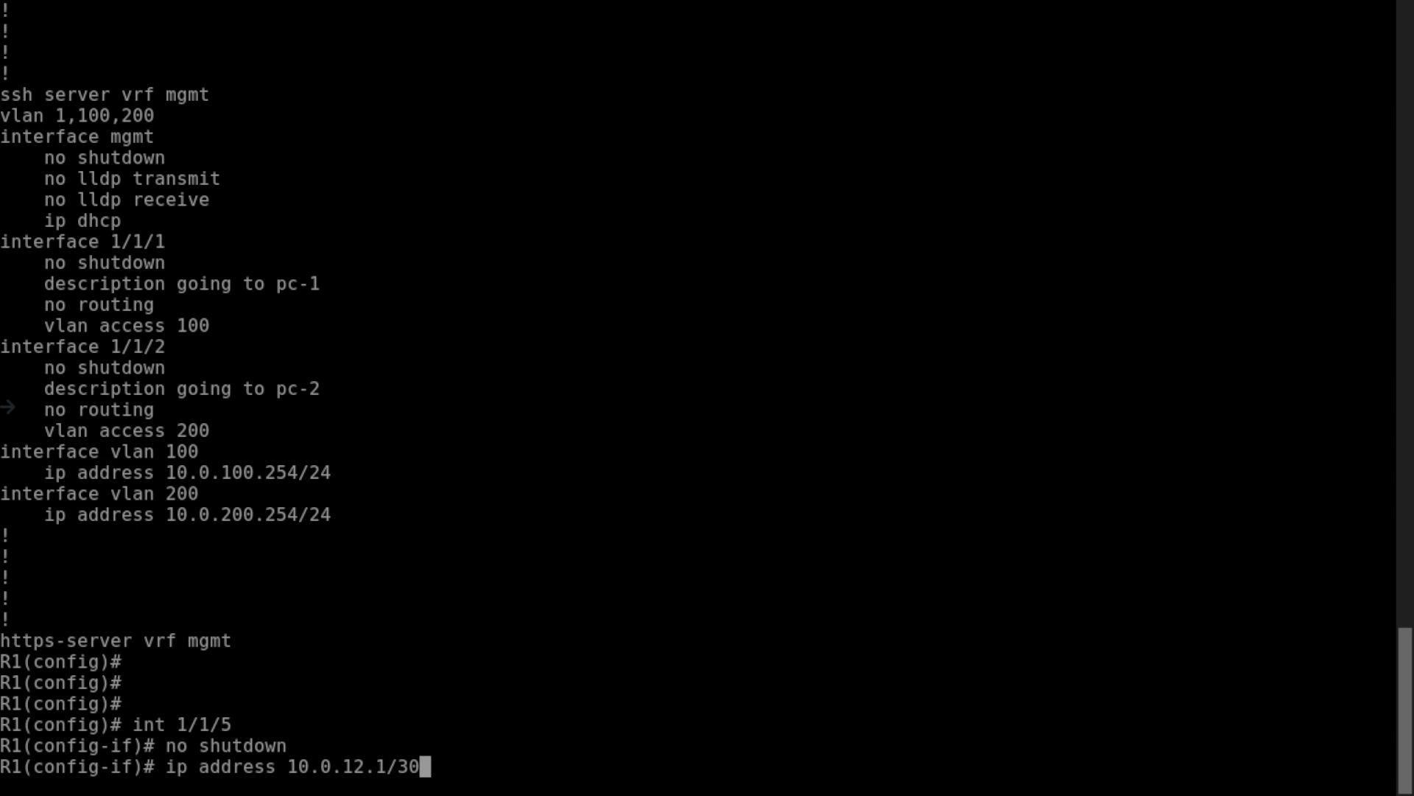
key(Return)
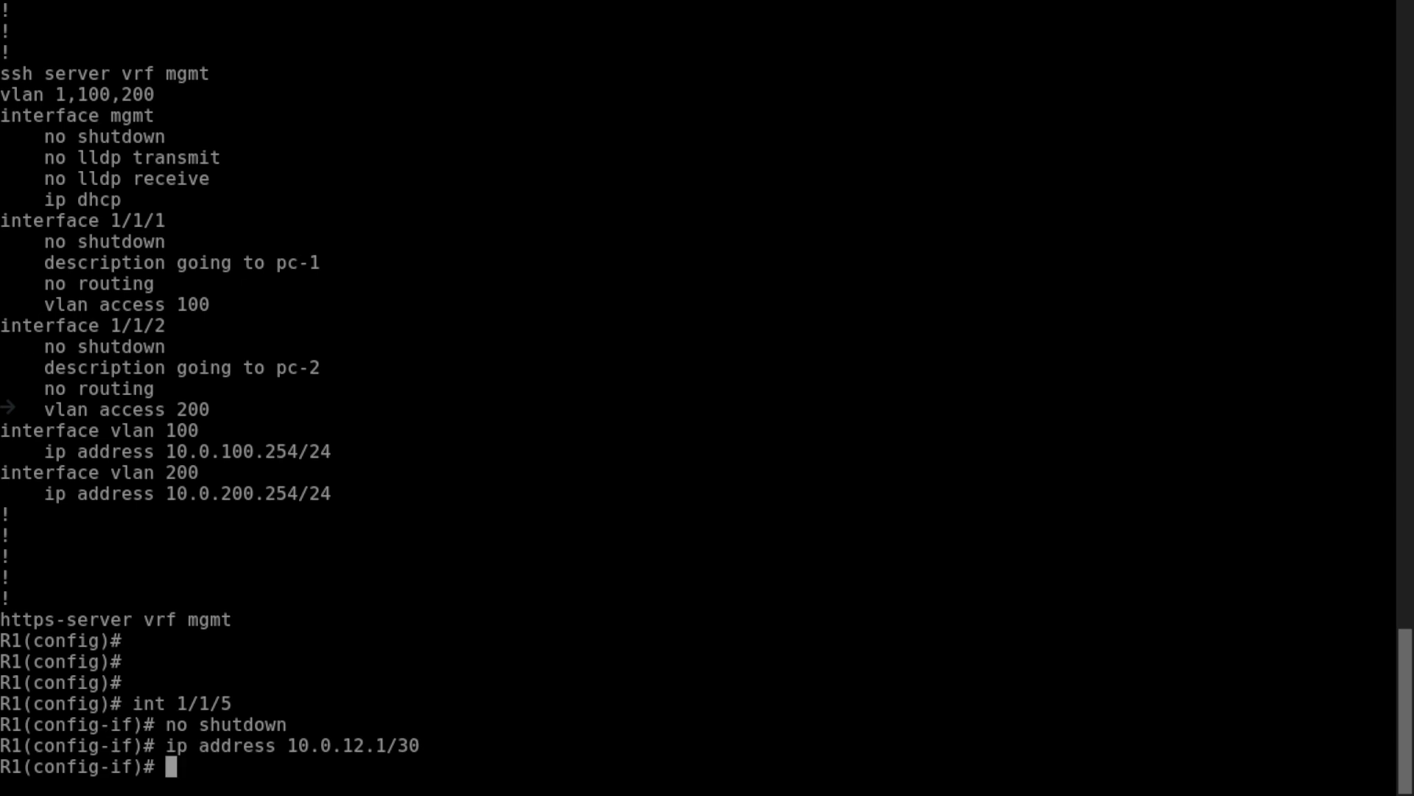
text(exit)
key(Return)
key(Return)
key(Return)
key(Return)
key(Return)
key(Return)
key(Return)
Display R1's full running configuration to check the address on interface 1/1/5.
text(sh)
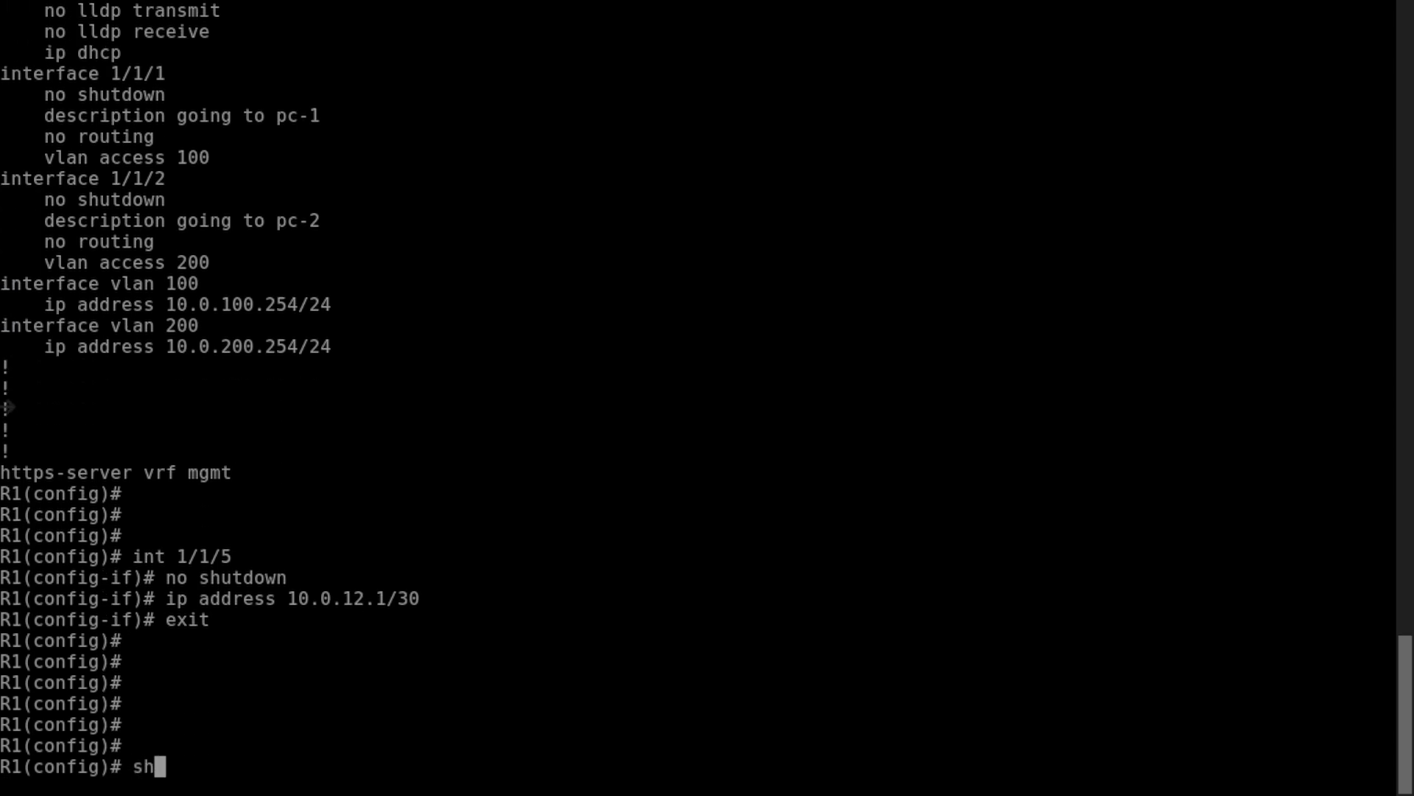
text( running-config)
key(Return)
key(space)
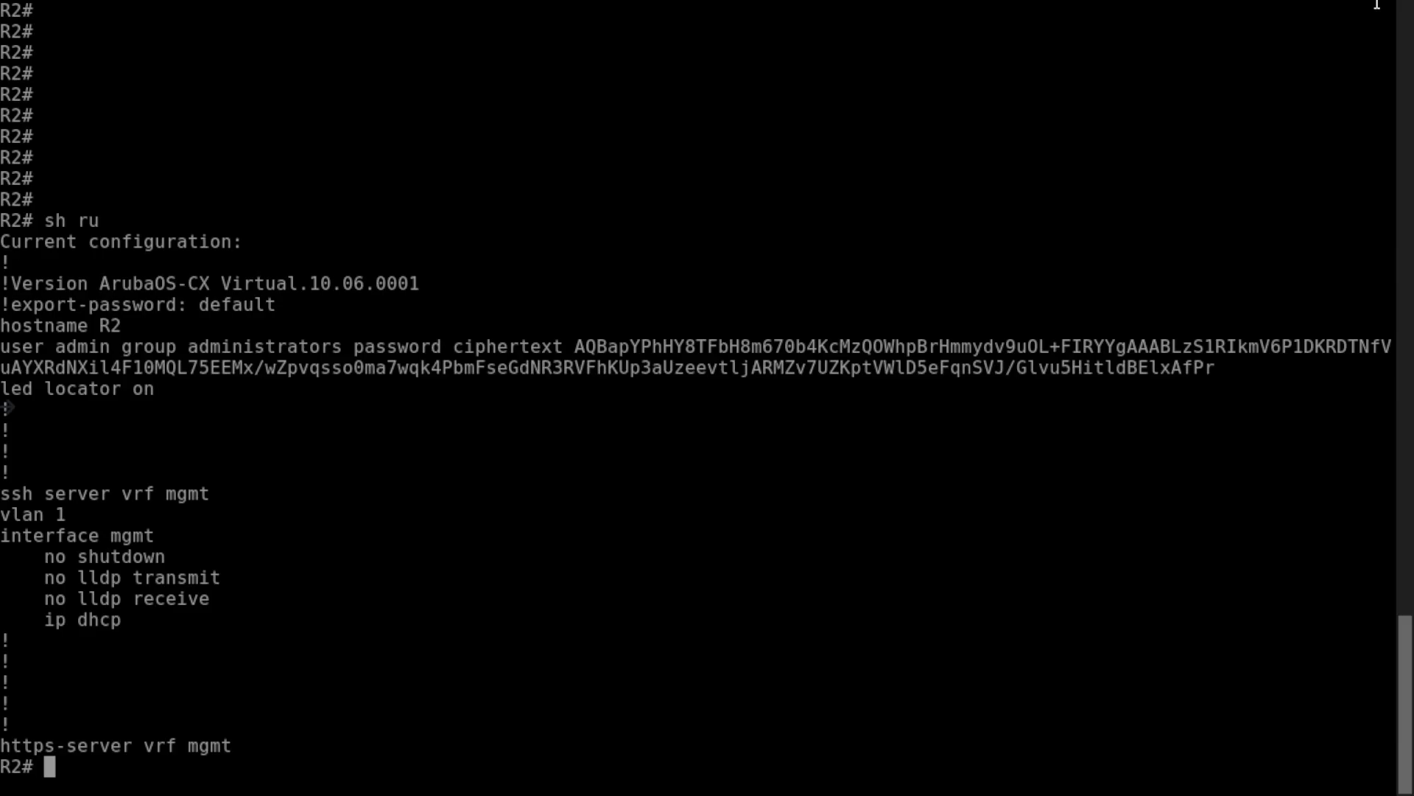
Try to open interface 1/1/5 on R2 directly from the privileged prompt.
key(Return)
key(Return)
key(Return)
key(Return)
key(Return)
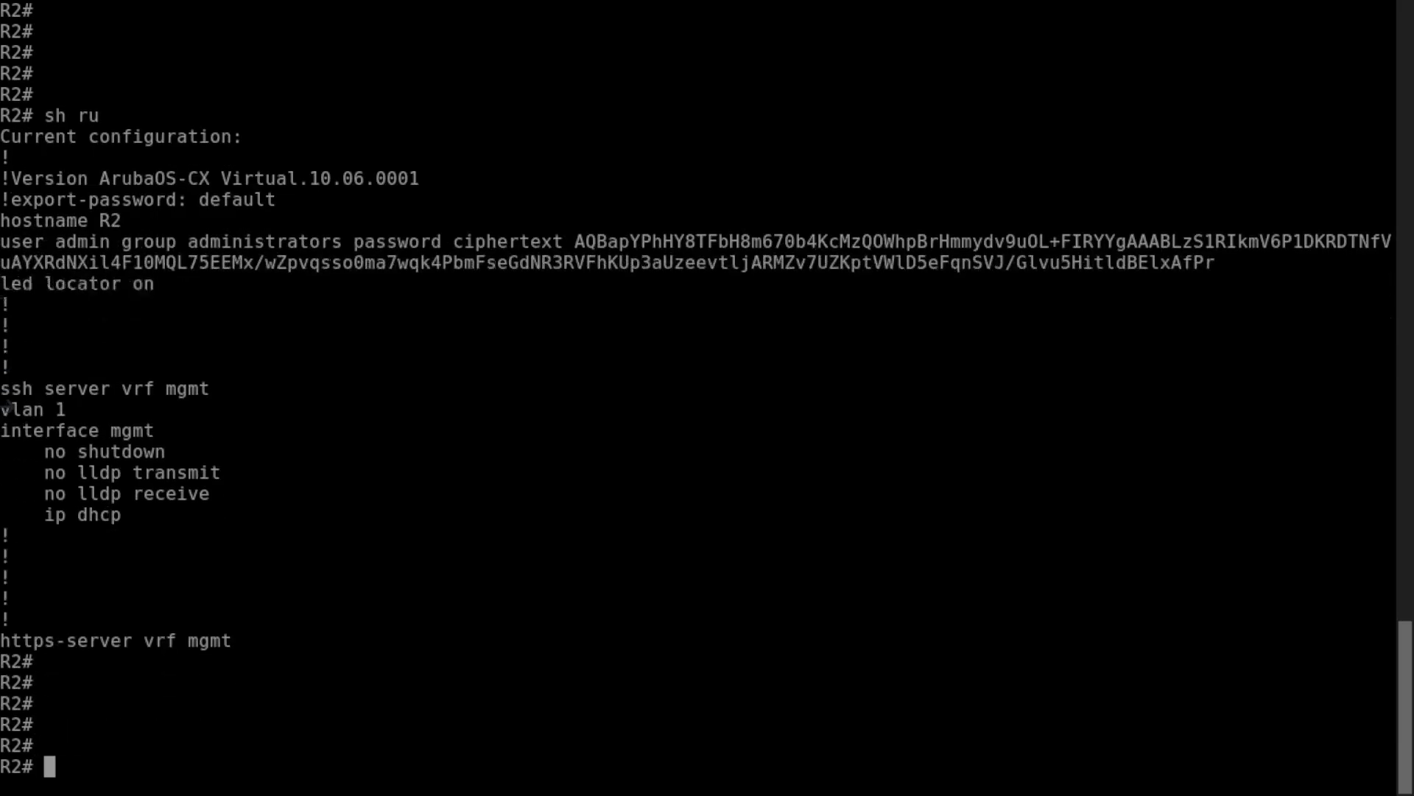
key(Return)
key(Return)
text(int 1/1)
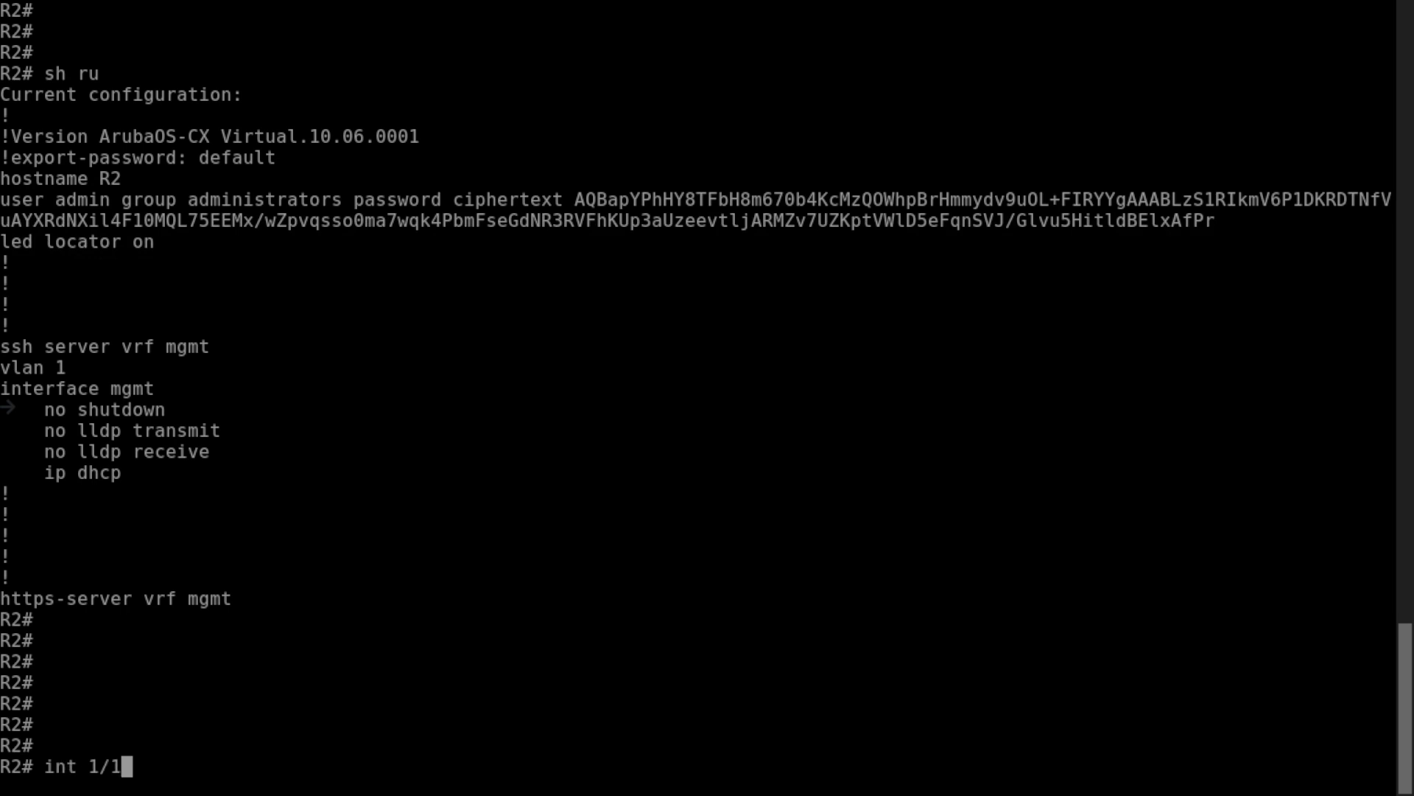
text(/5)
key(Return)
Enter global configuration mode on R2 and enable interface 1/1/5 with no shutdown.
text(config)
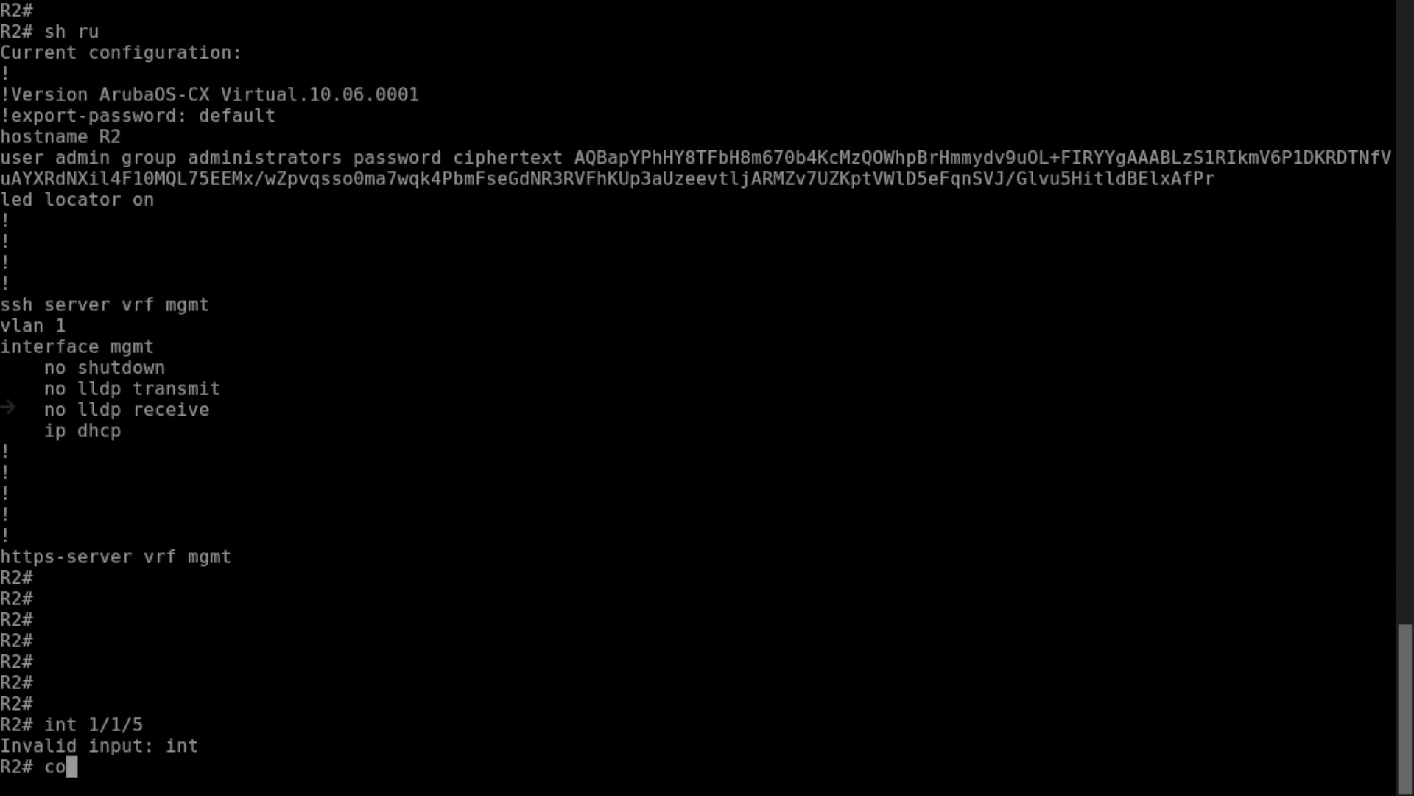
key(Return)
key(Return)
key(Return)
key(Return)
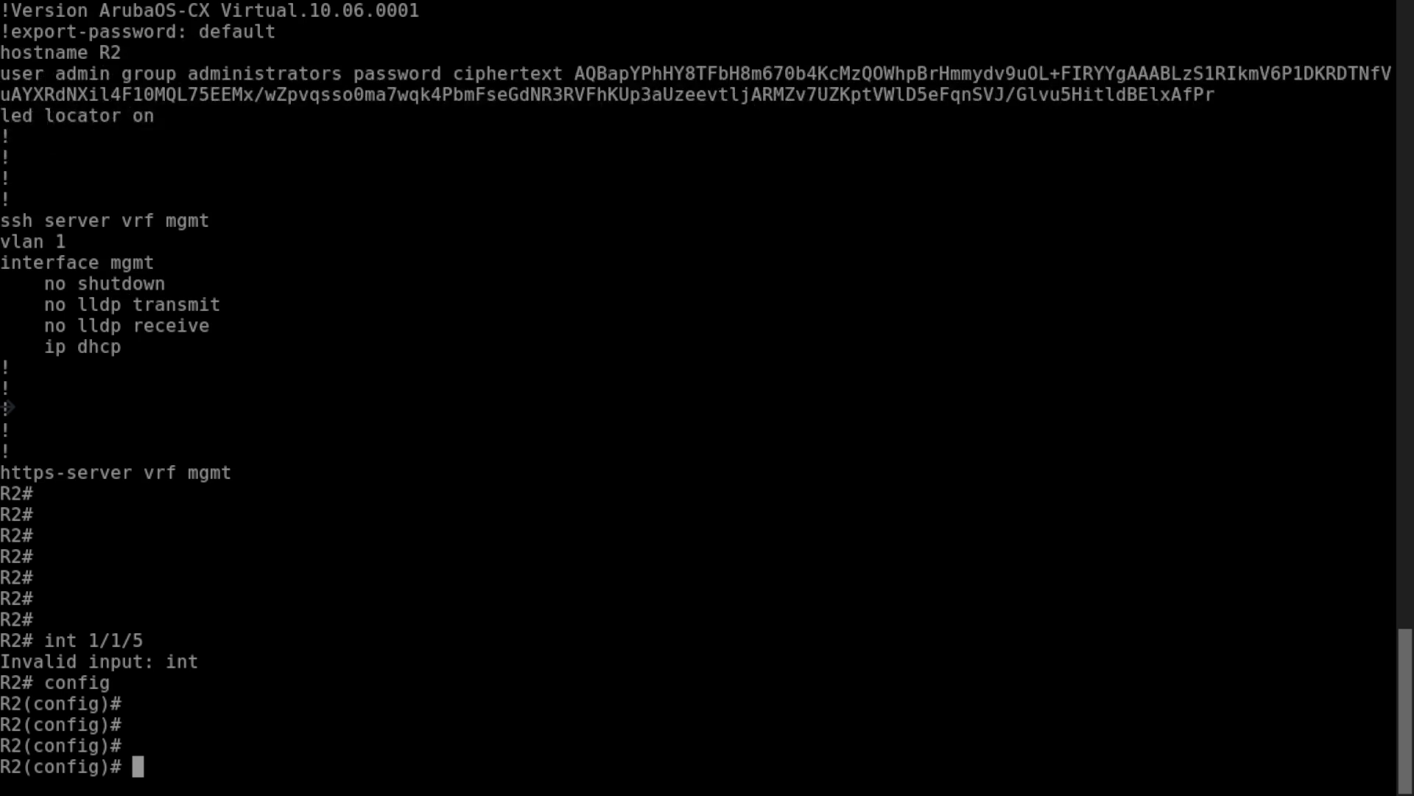
text(int 1/1/5)
key(Return)
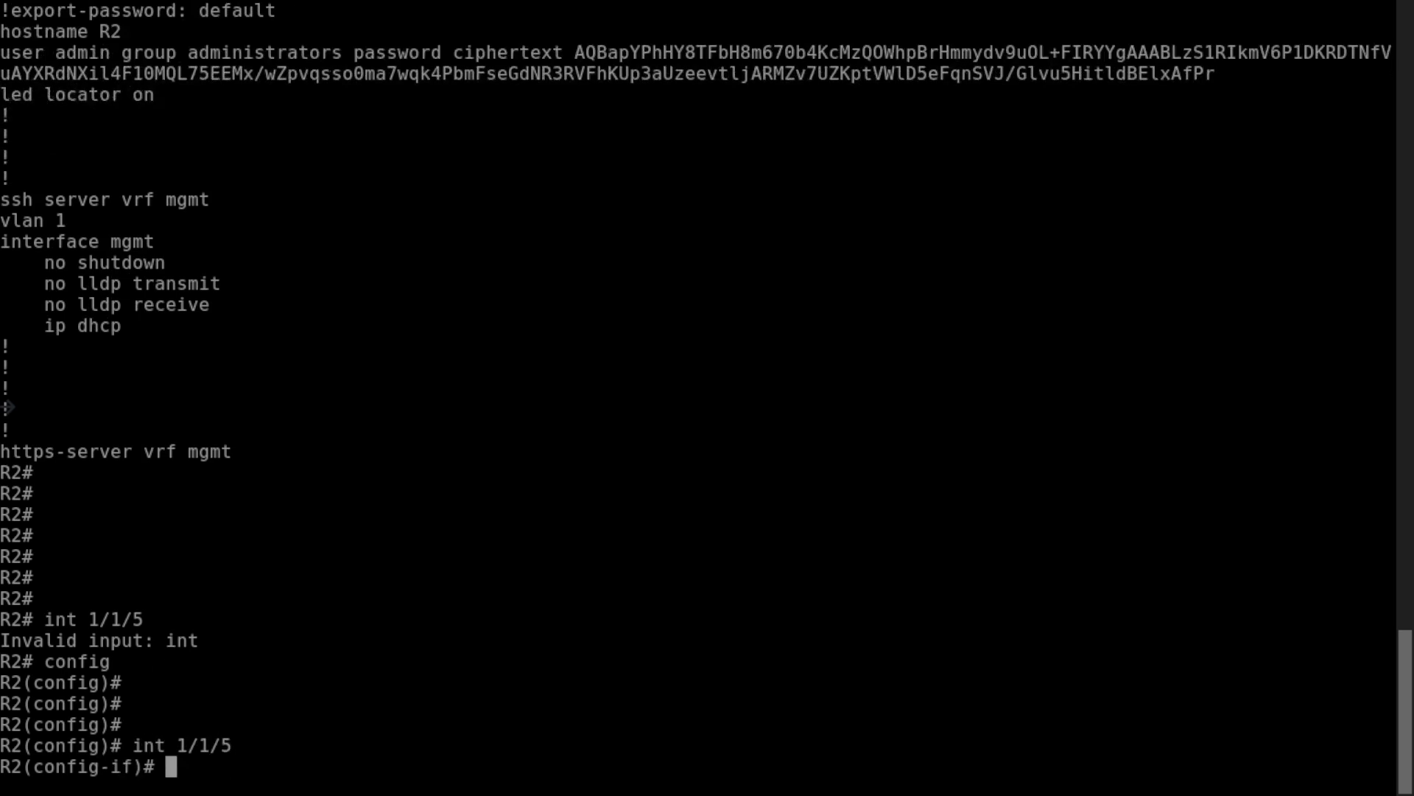
text(no shutdown)
key(Return)
Assign IP address 10.0.12.2/30 to interface 1/1/5 on R2 and exit the interface configuration.
text(ip address )
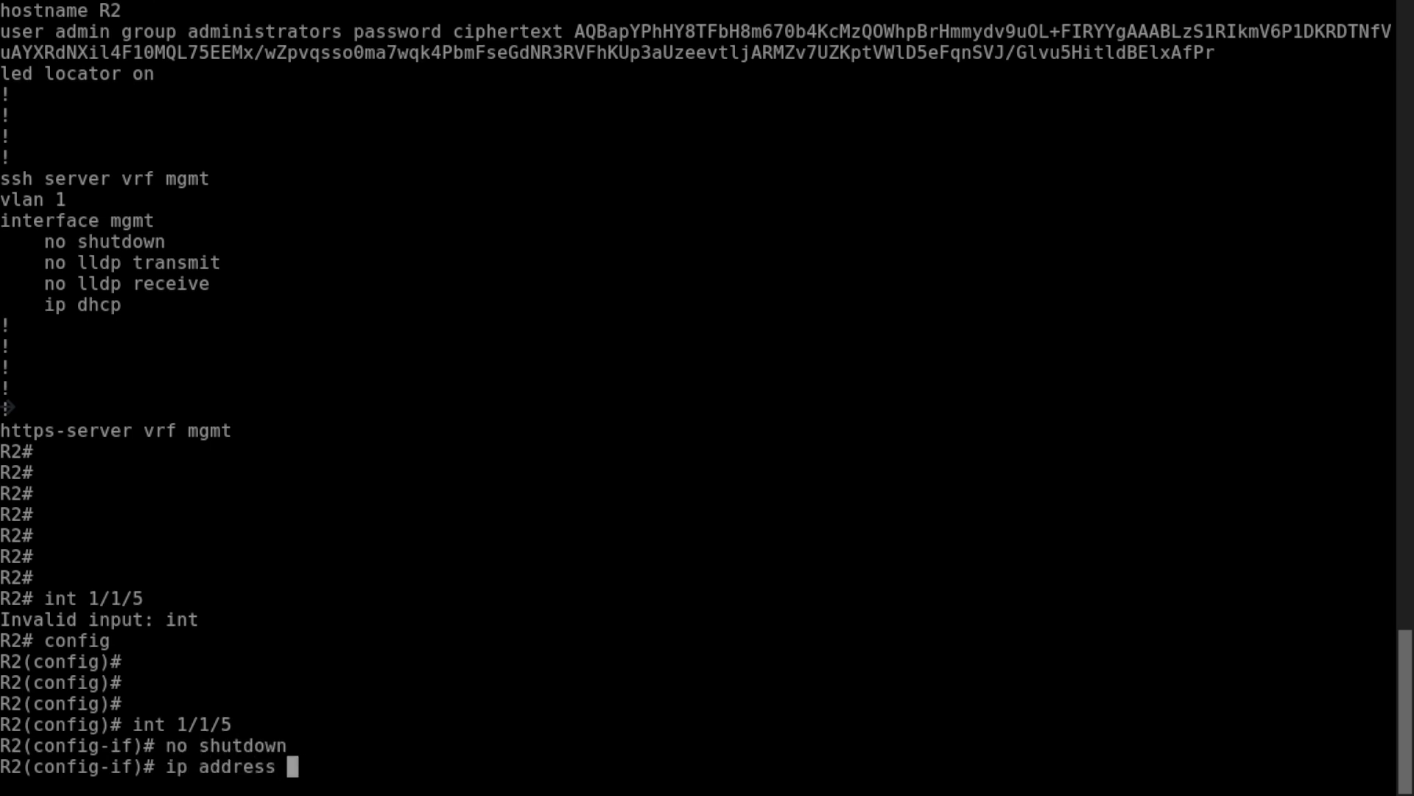
text(10.0.12.2)
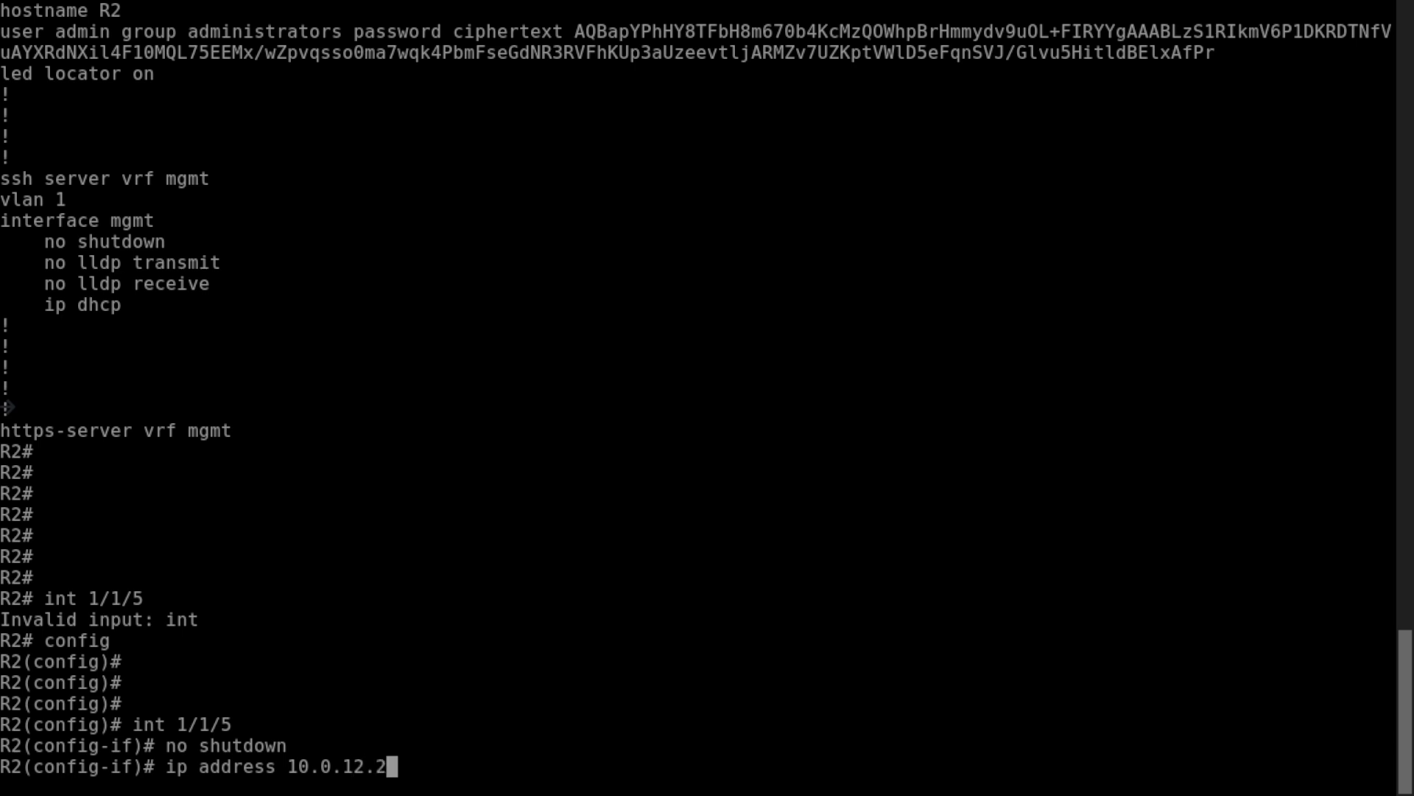
text(/30)
key(Return)
key(Return)
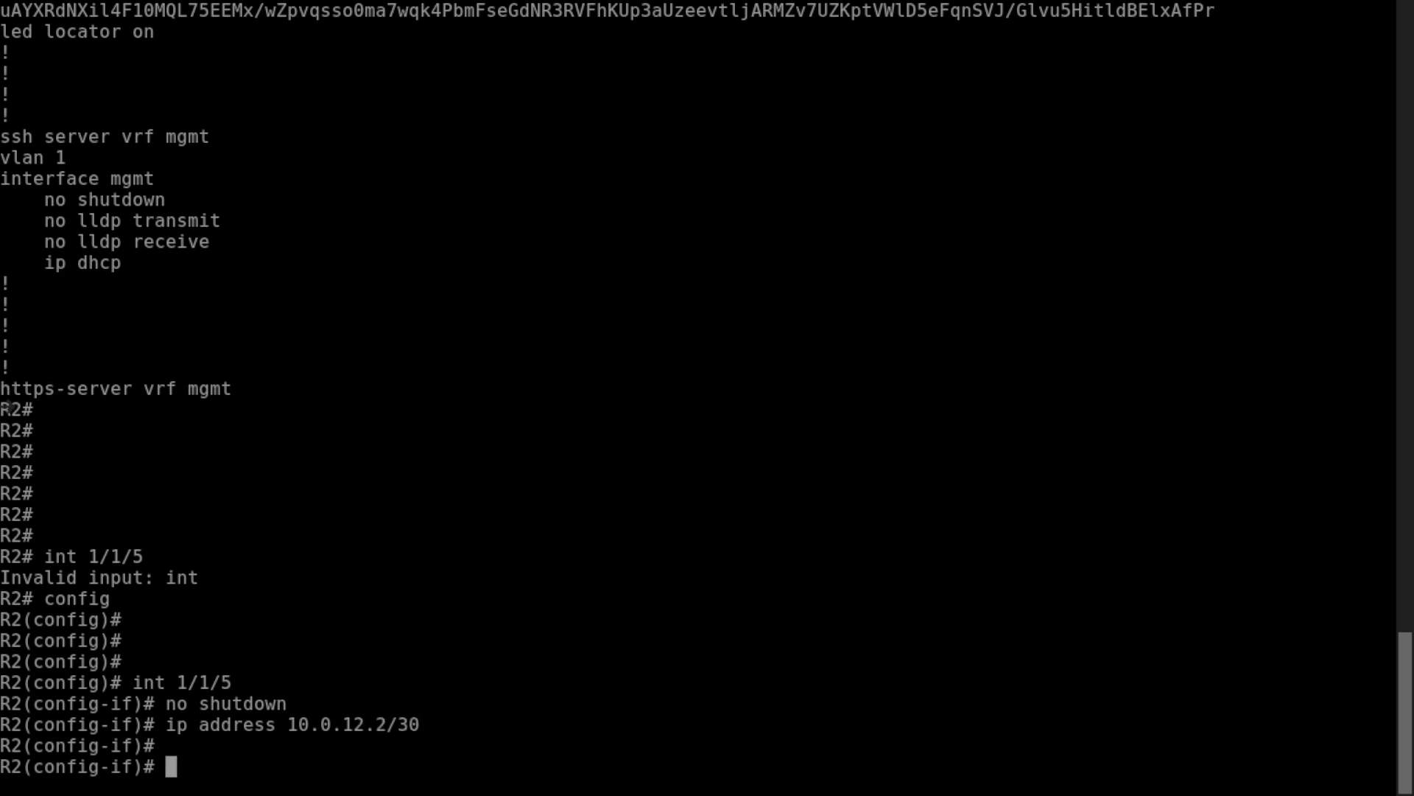
key(Return)
key(Return)
text(x)
key(BackSpace)
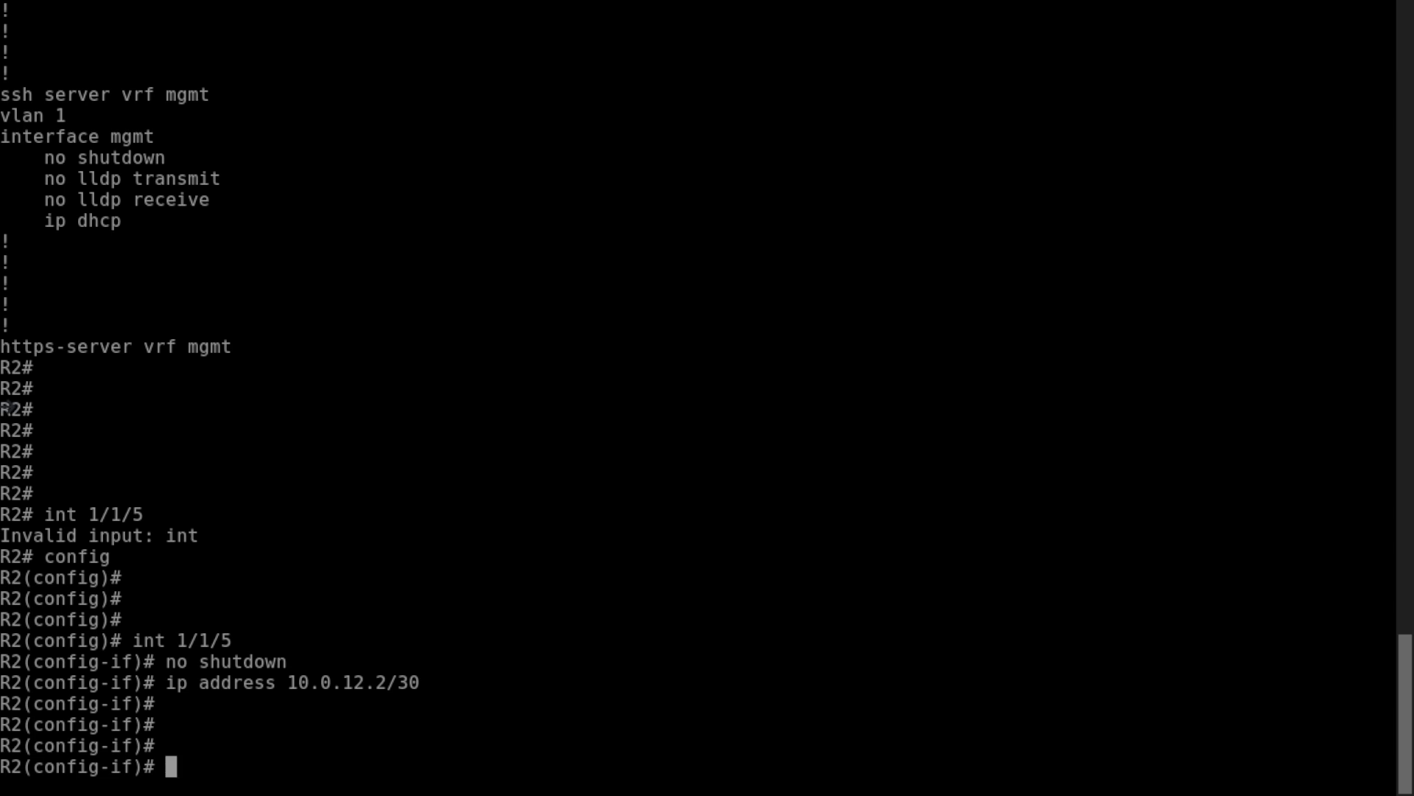
text(exit)
key(Return)
key(Return)
key(Return)
key(Return)
key(Return)
key(Return)
key(Return)
key(Return)
key(Return)
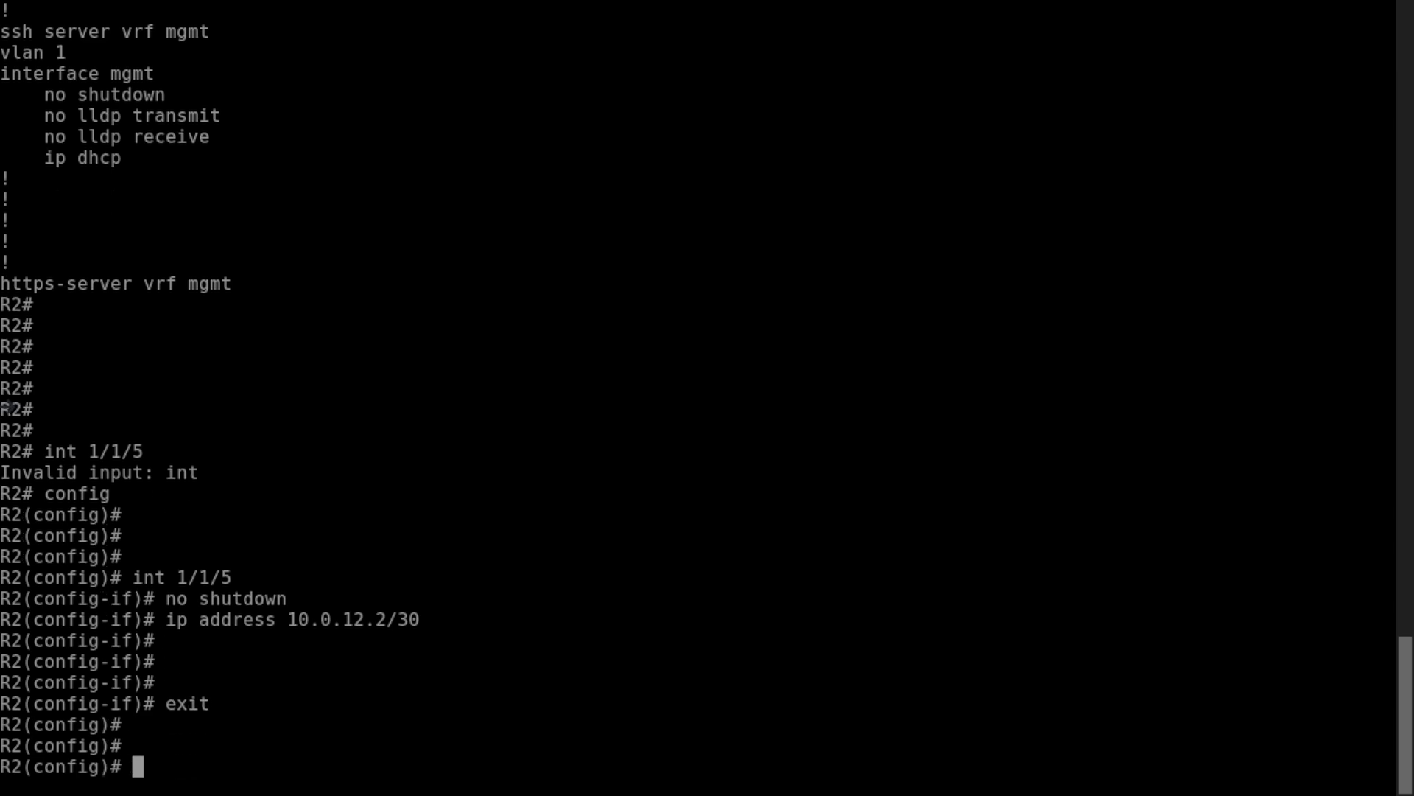
Display R2's running configuration to check the settings of interface 1/1/5.
text(sh ru)
key(Tab)
key(Return)
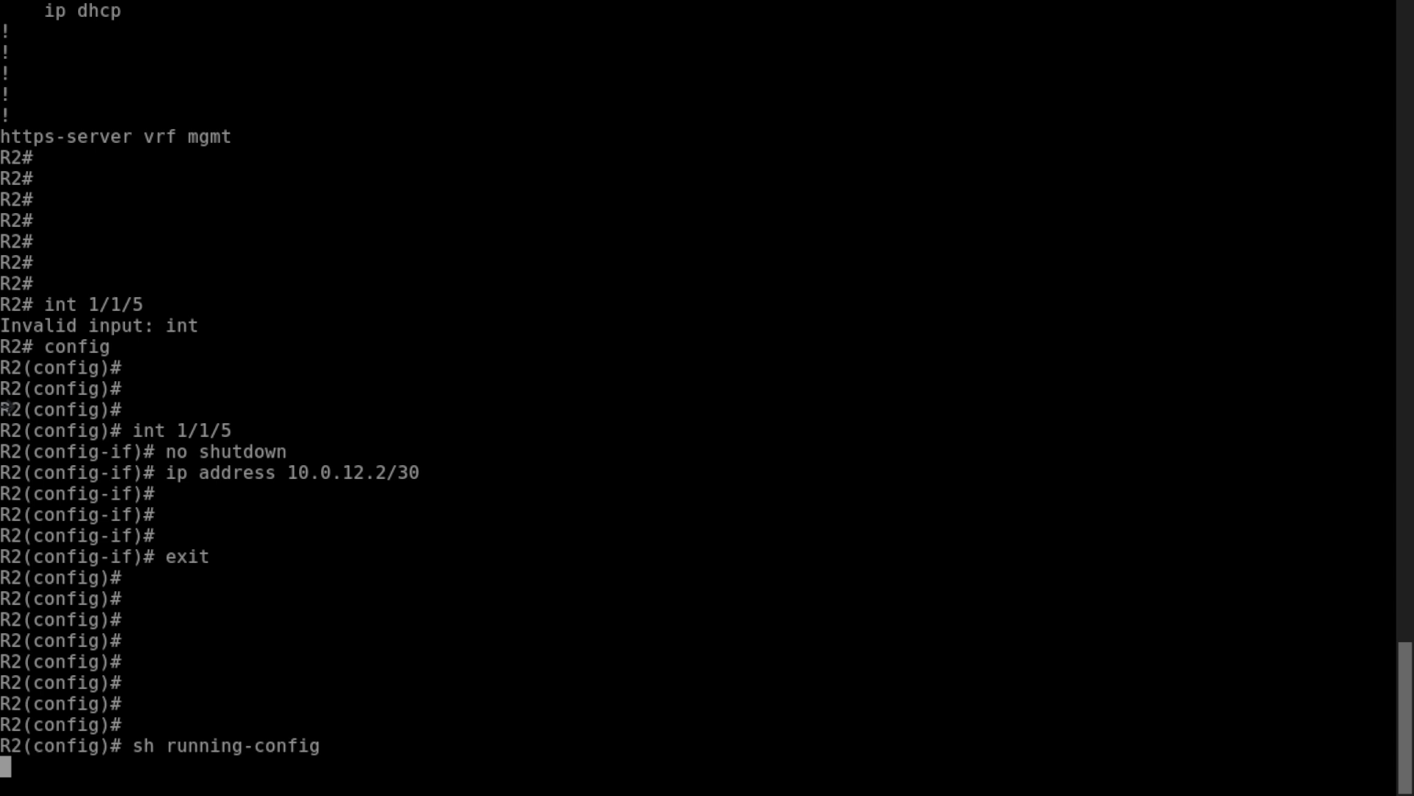
Finish the running-config listing and enter DHCP server configuration for the default VRF on R2.
key(space)
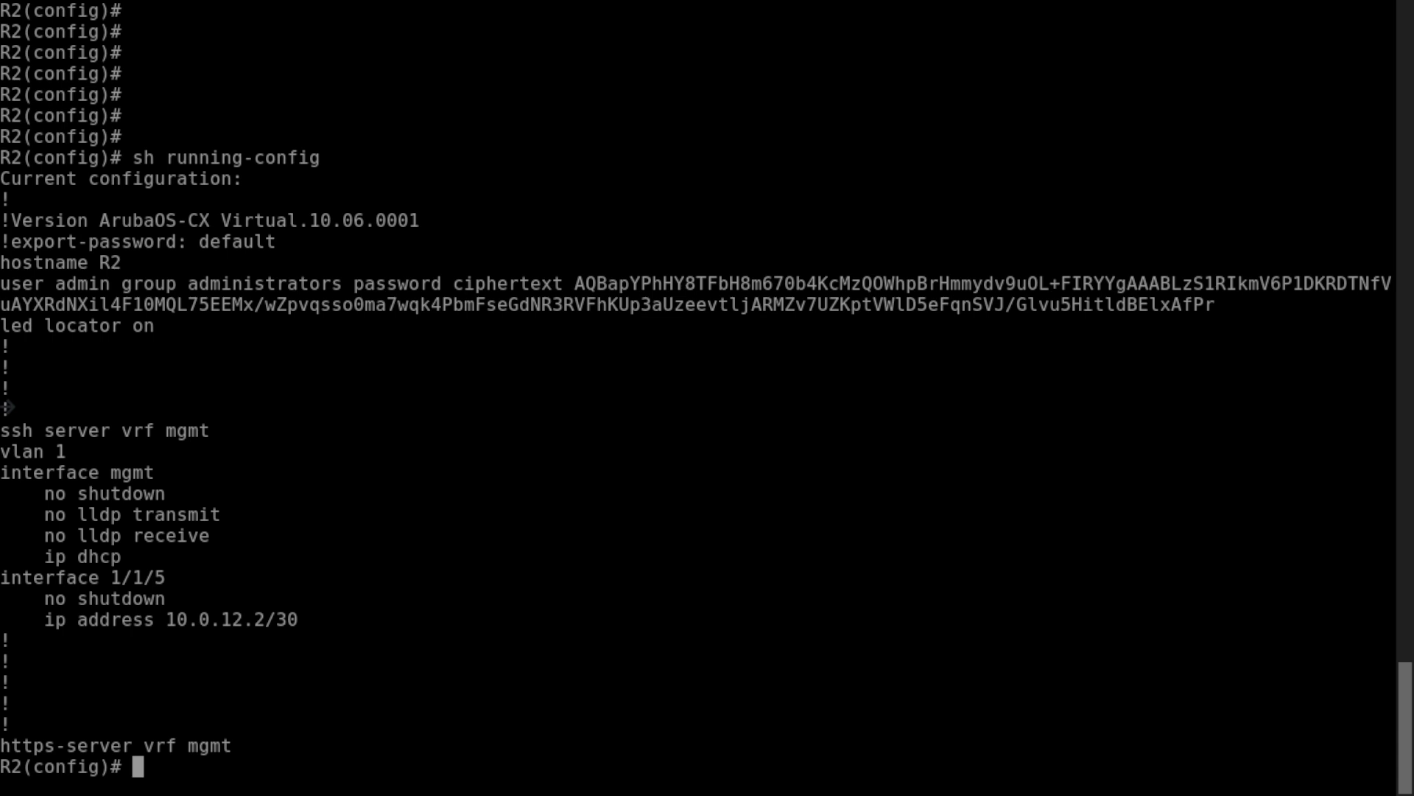
text(dhcp-s)
key(Tab)
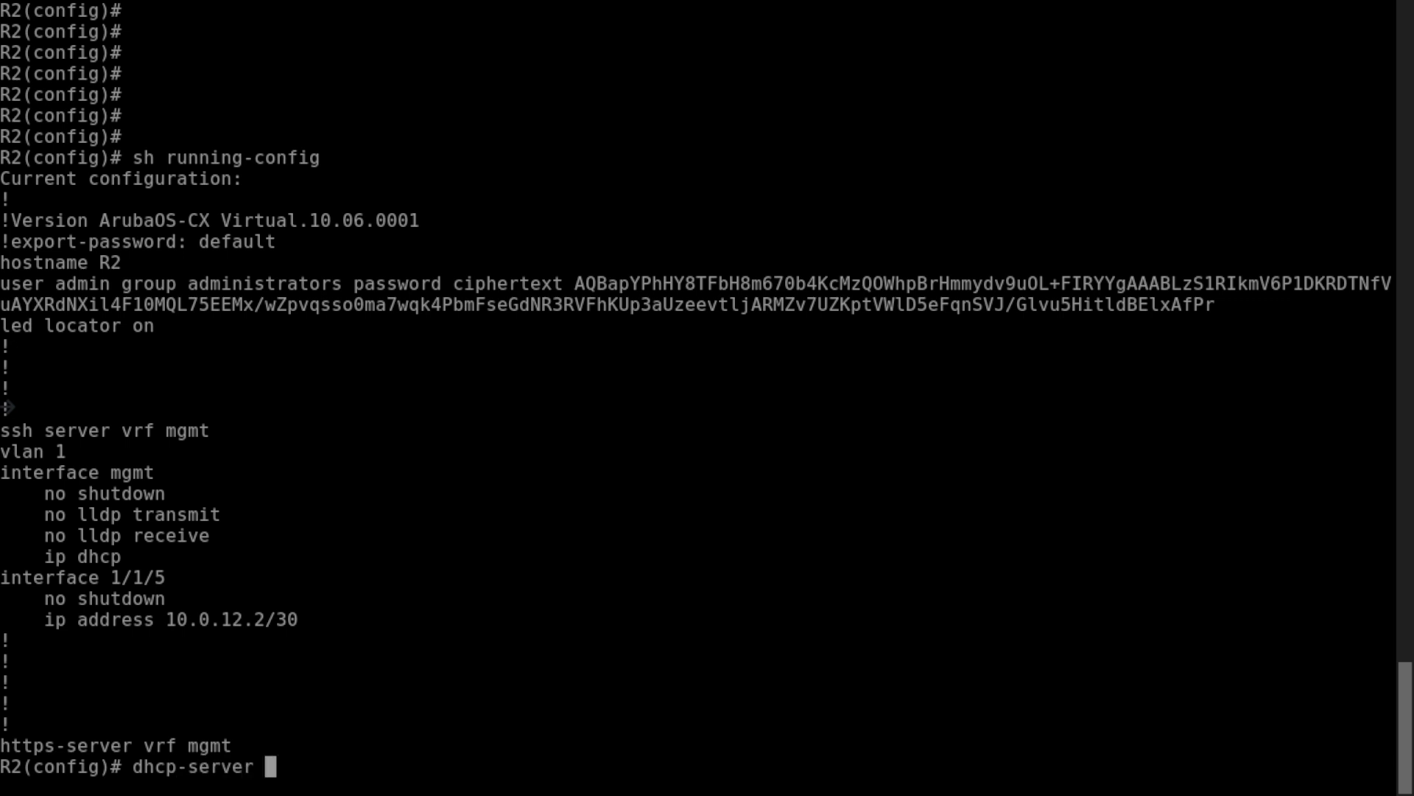
key(question)
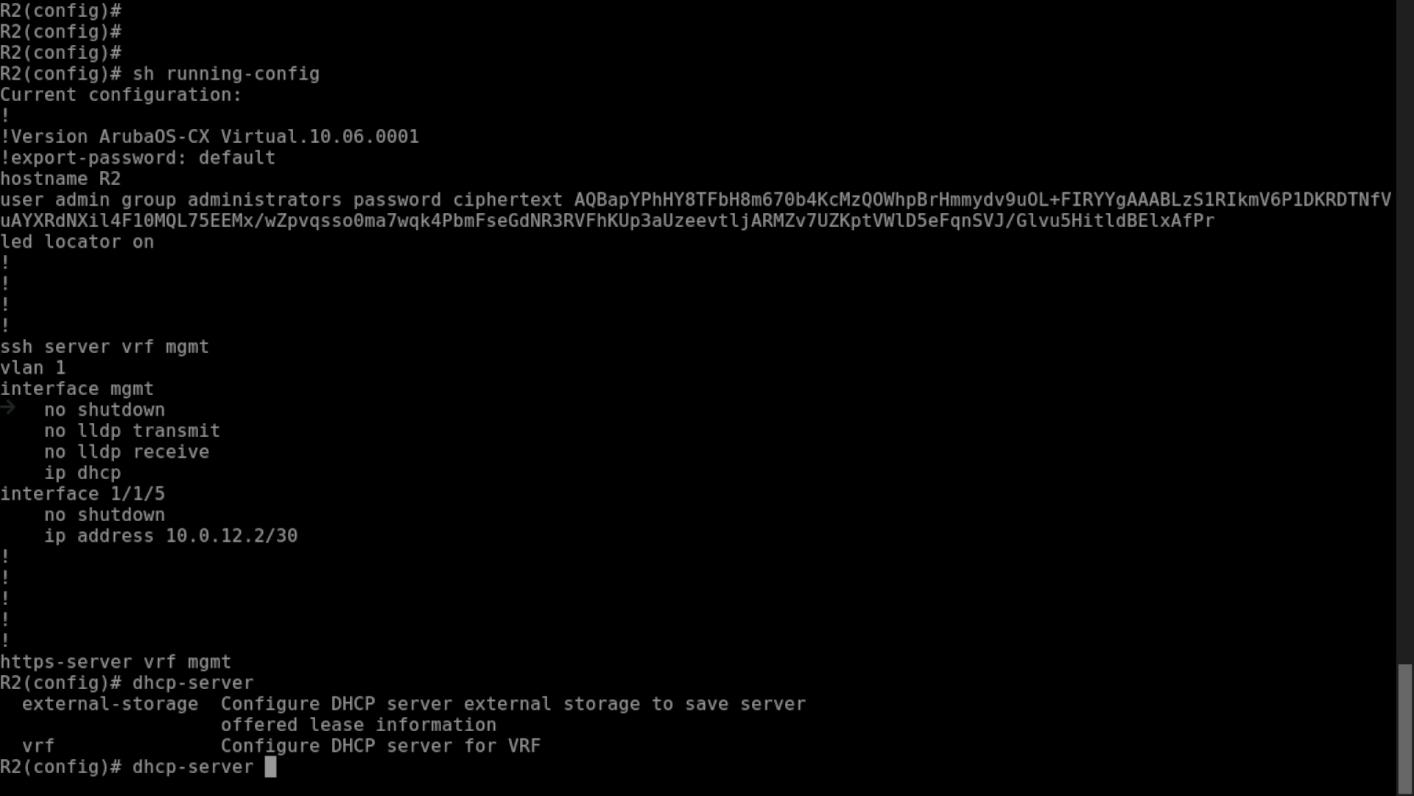
text(vrf de)
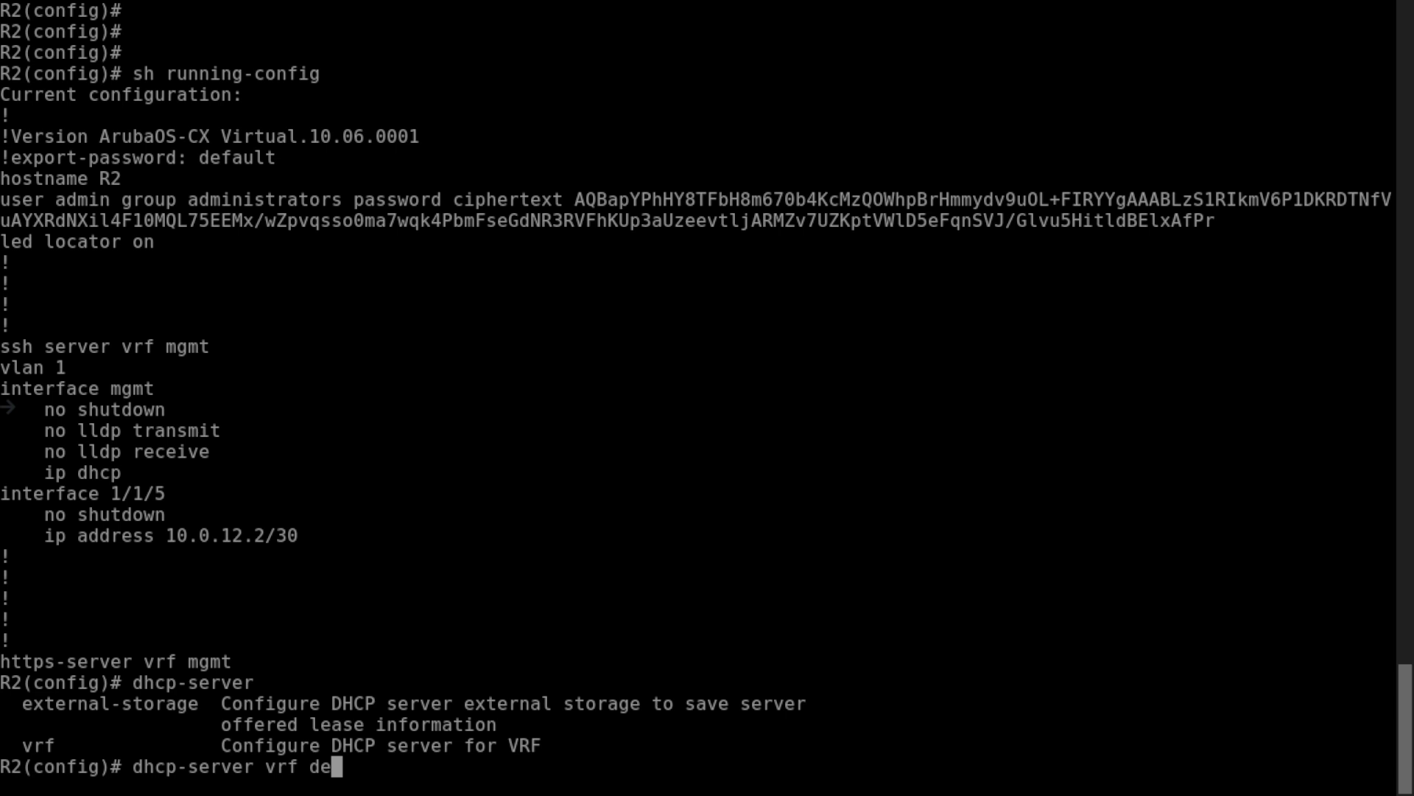
text(fault)
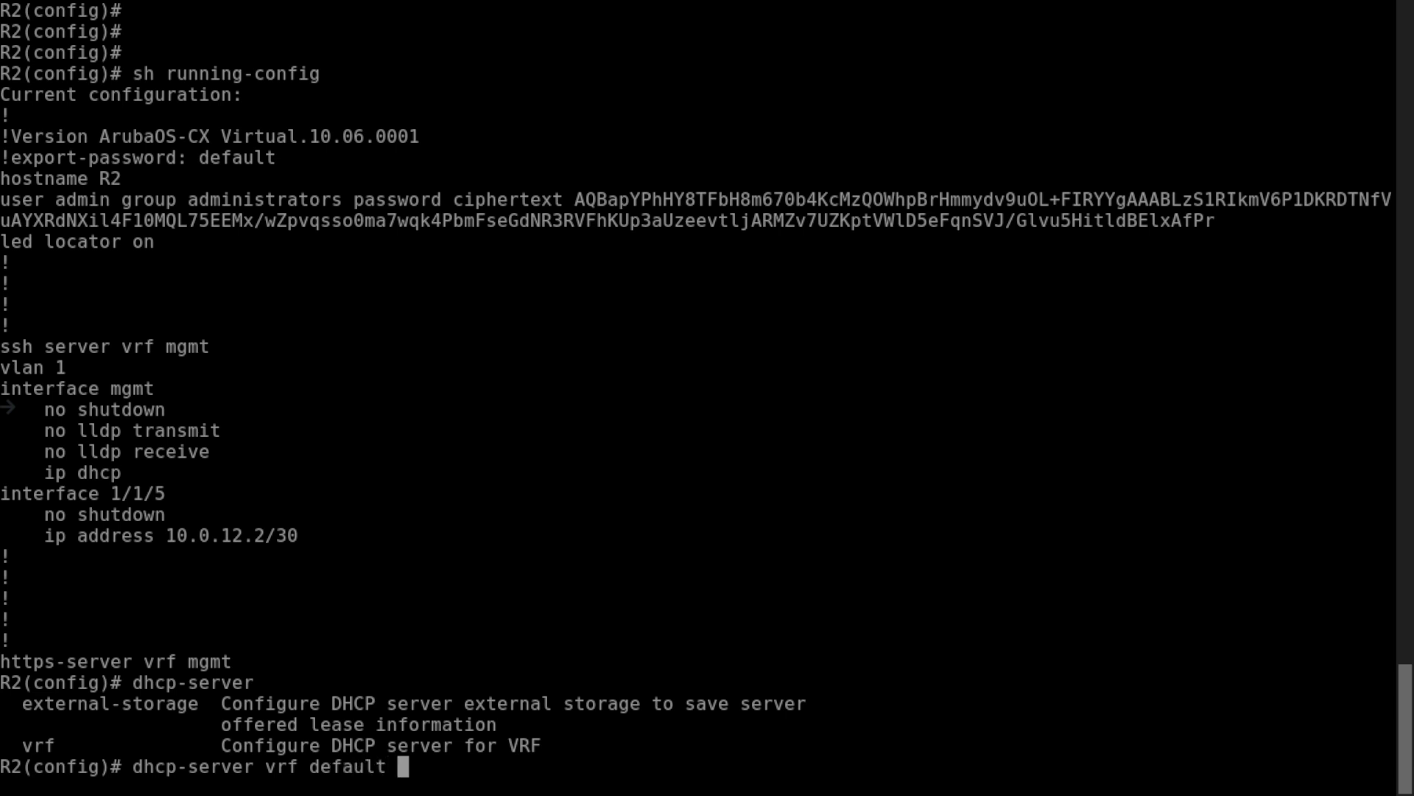
key(Return)
key(Return)
key(Return)
key(Return)
key(Return)
key(Return)
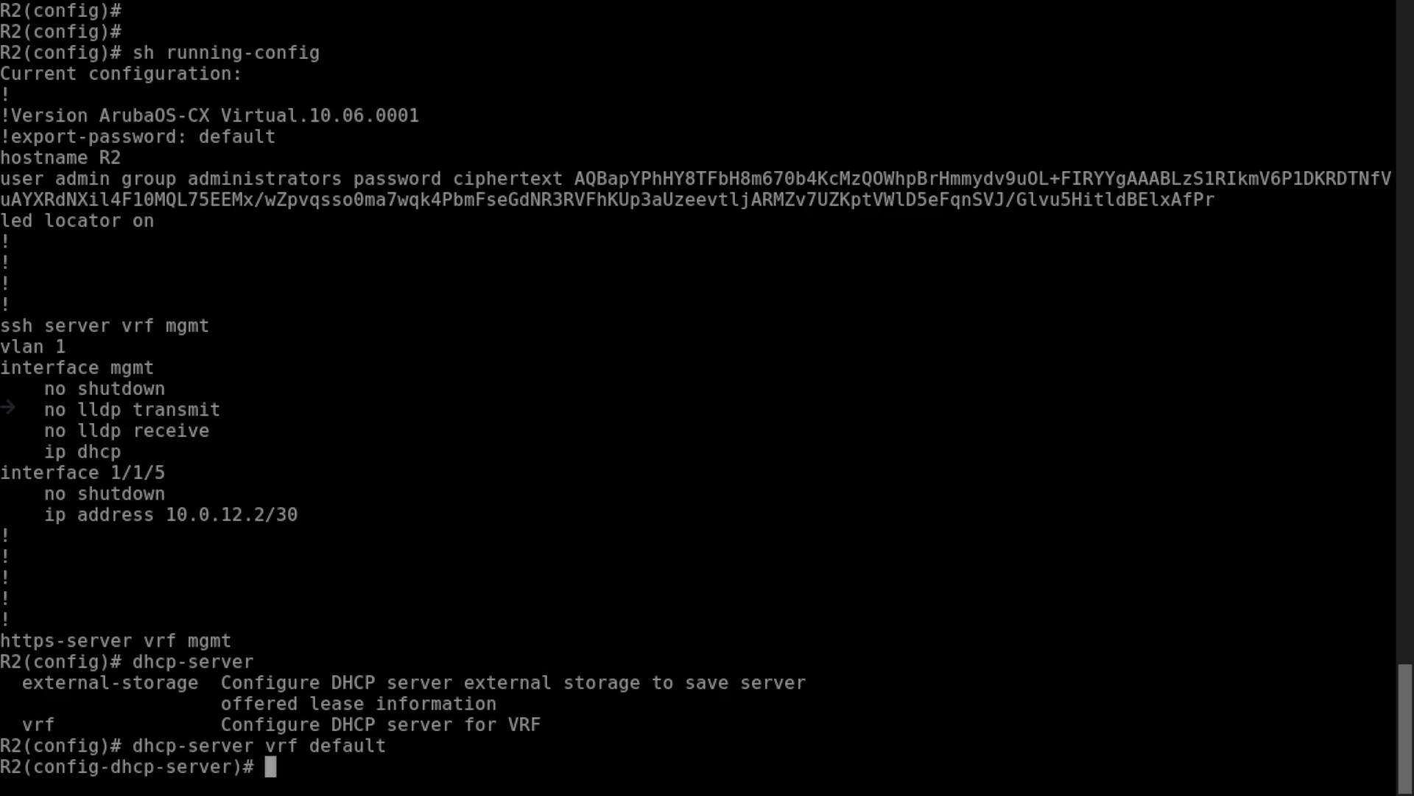
List the DHCP server commands and create an address pool named vlan100.
text(?)
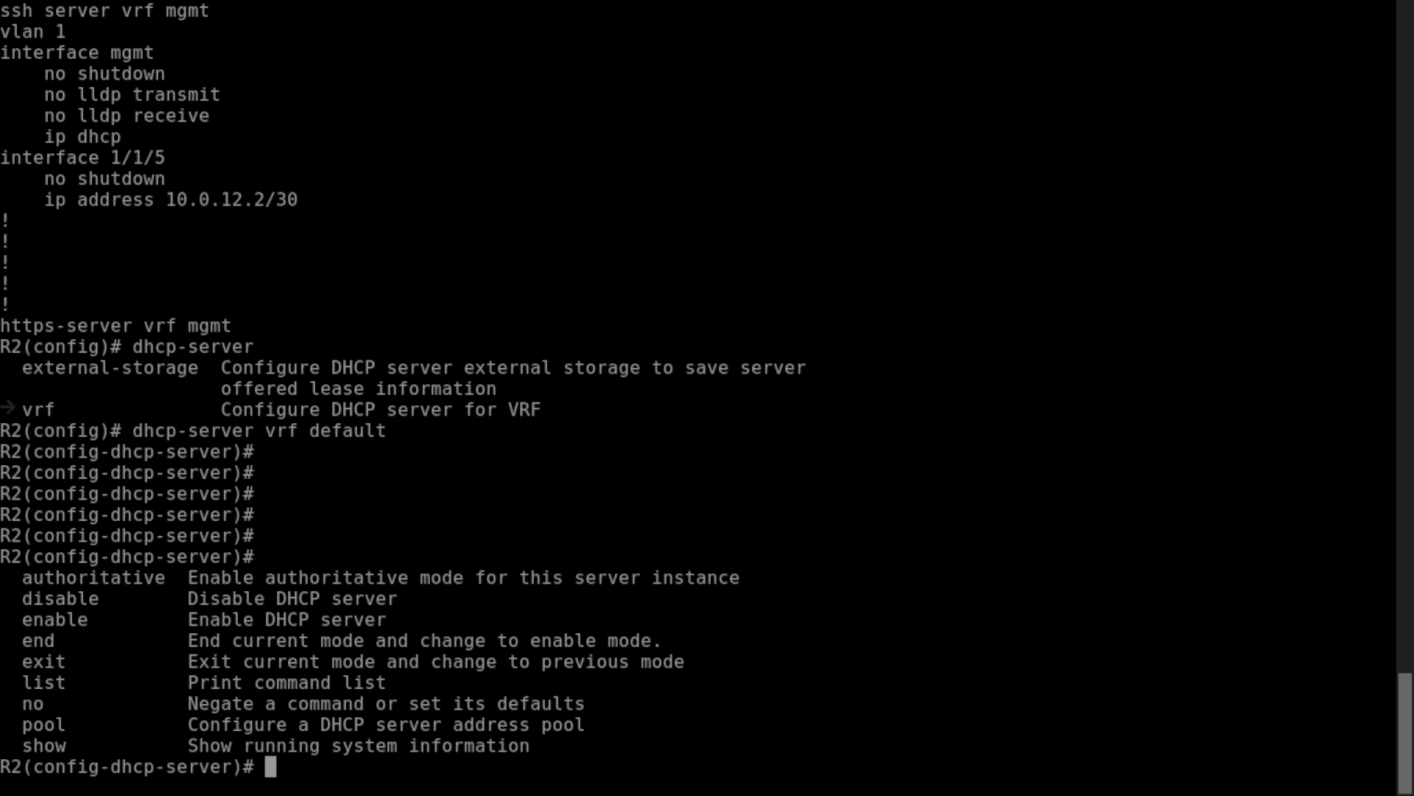
drag(25, 725, 584, 727)
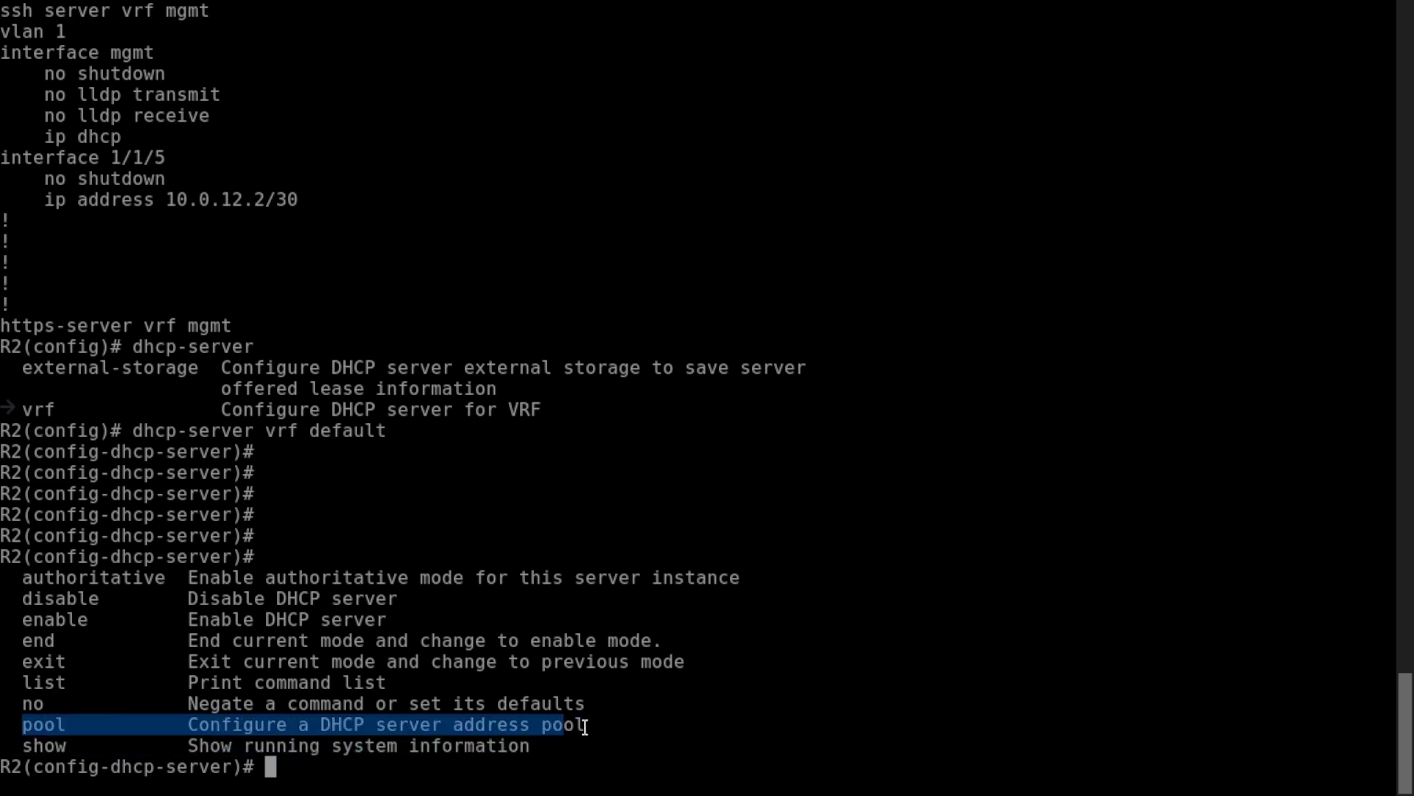
click(327, 769)
text(pool)
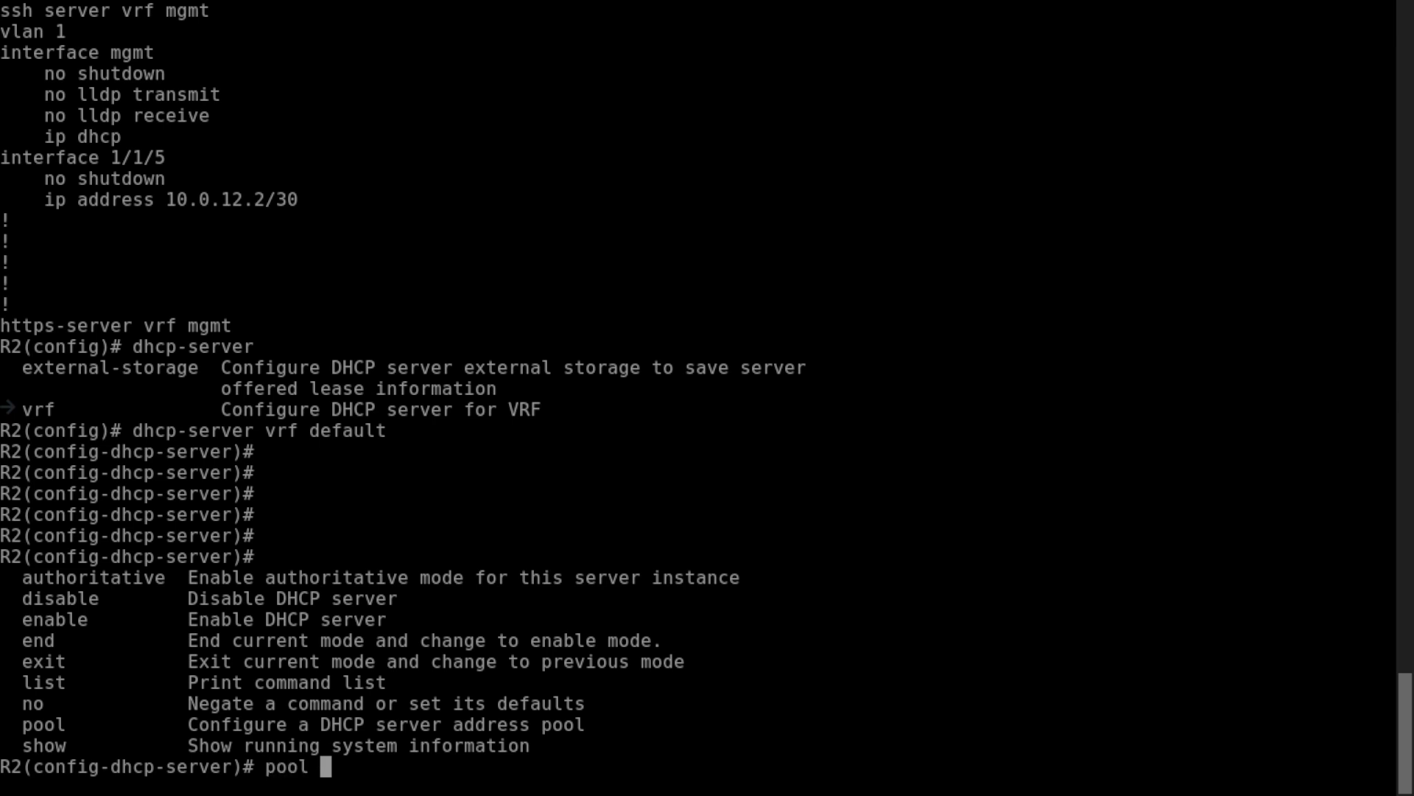
key(question)
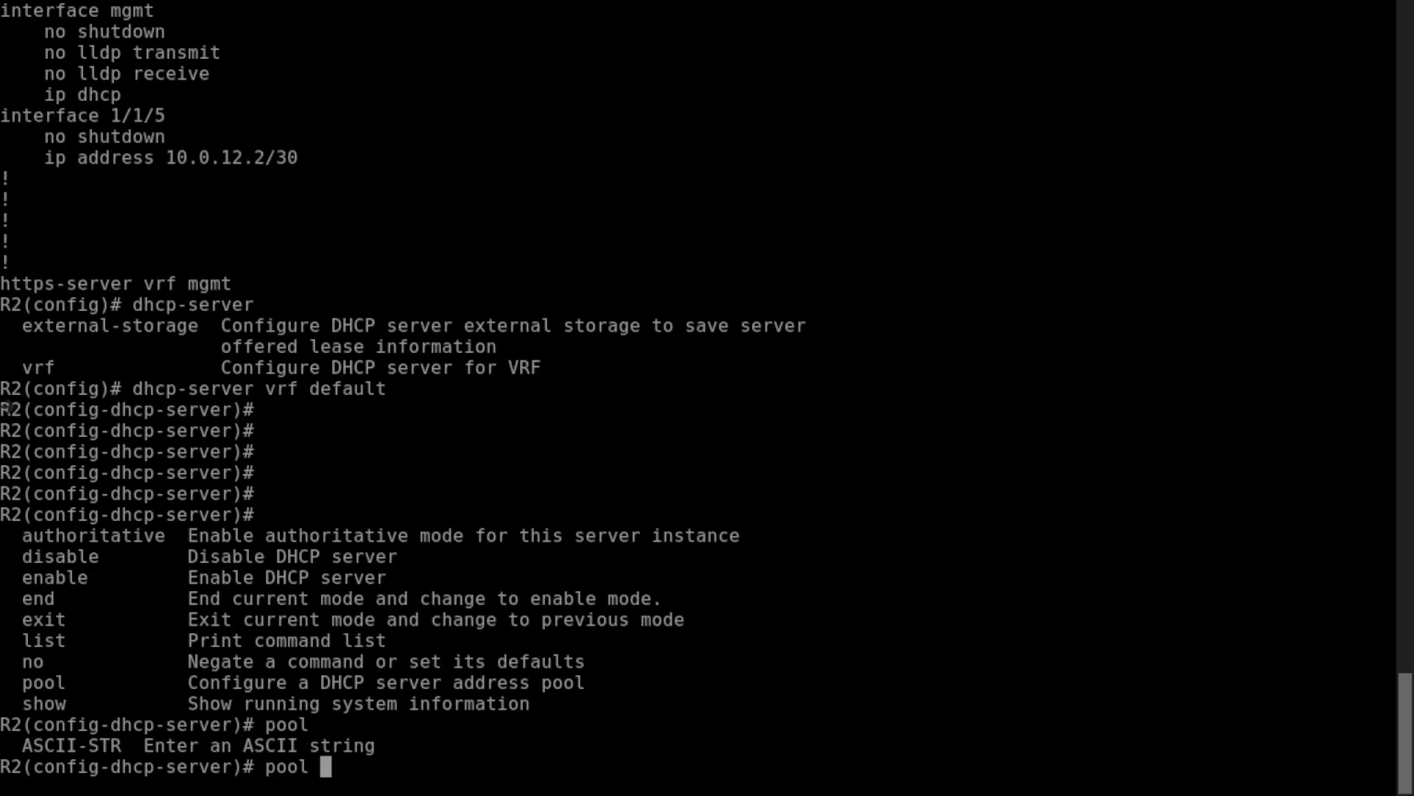
text(vlan100)
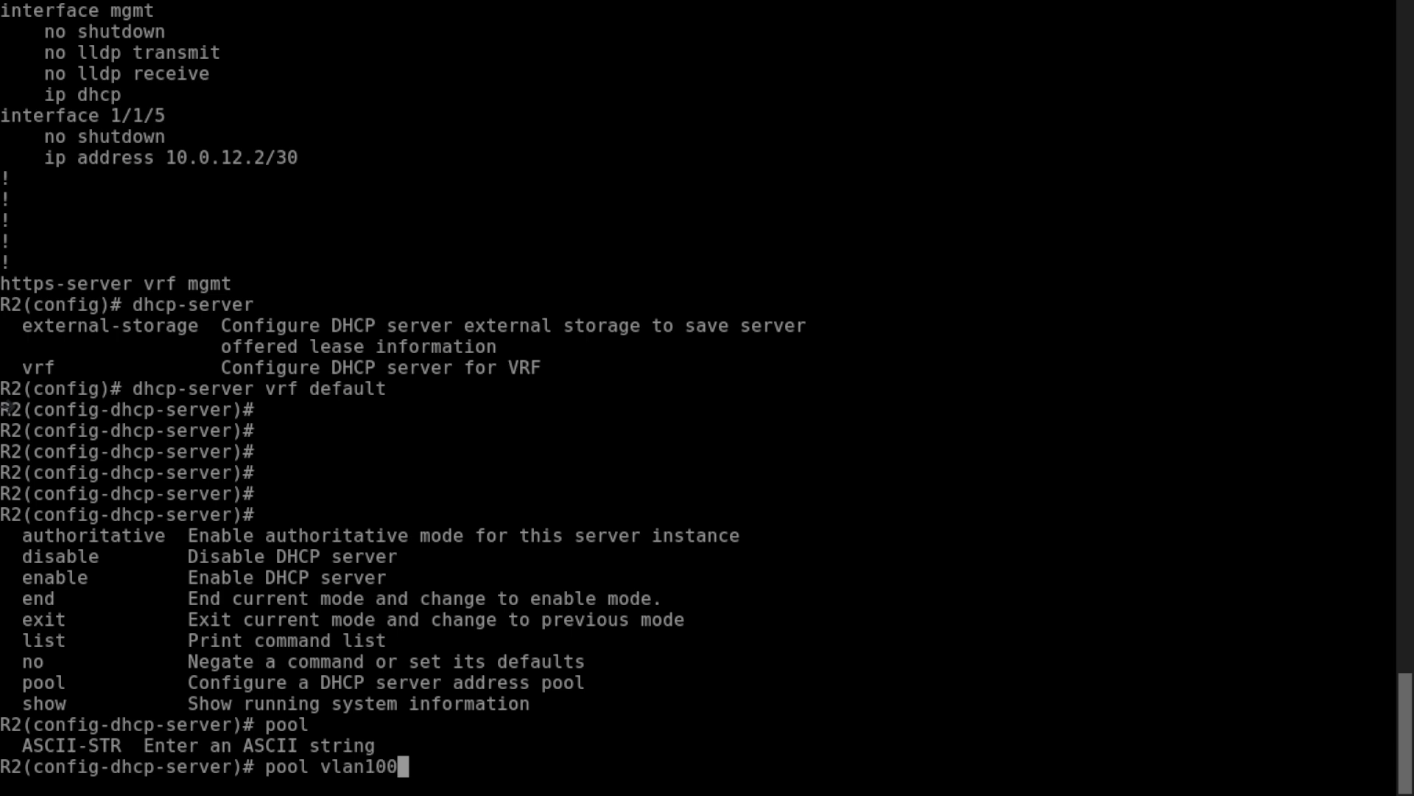
key(Return)
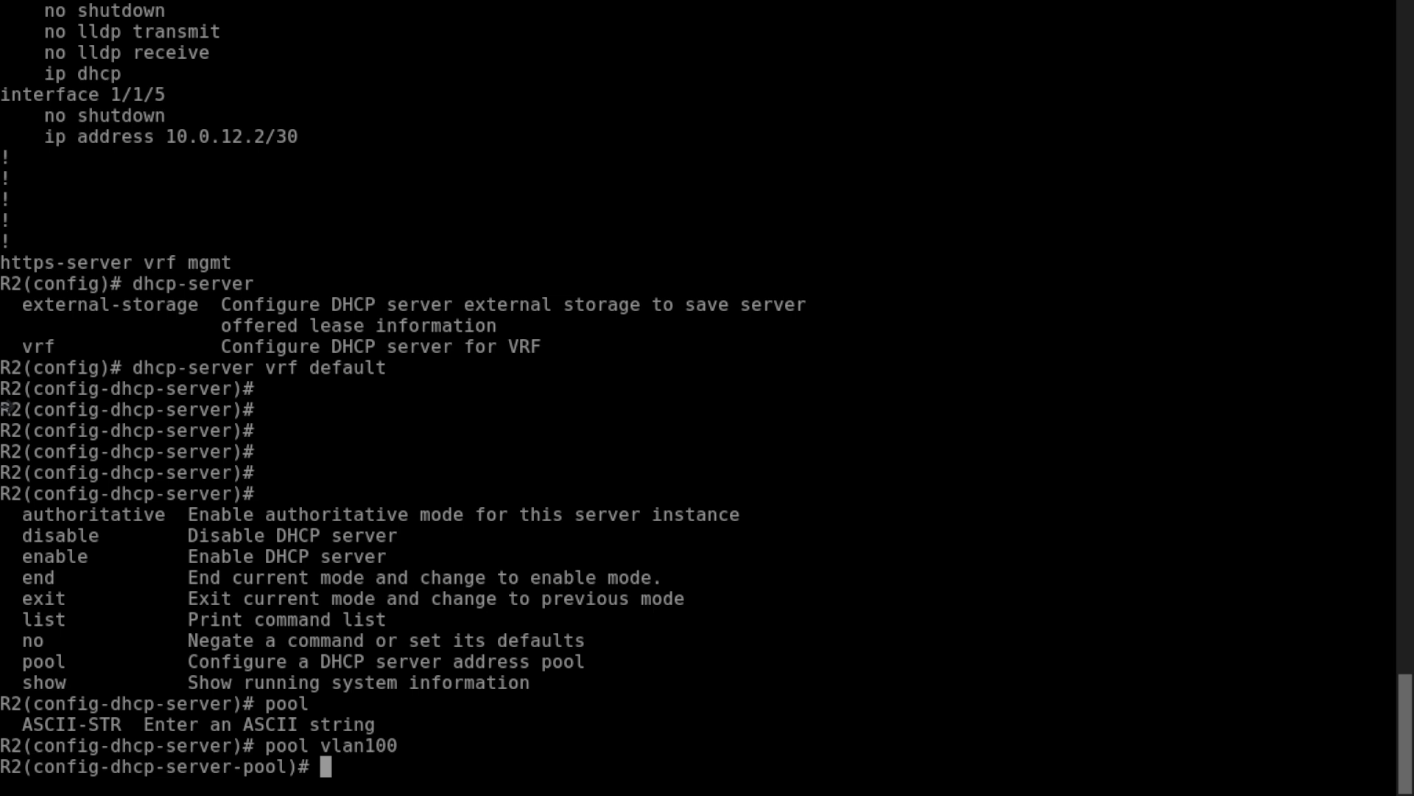
Set the vlan100 pool's address range to 10.0.100.11 through 10.0.100.15 with prefix length 24.
key(question)
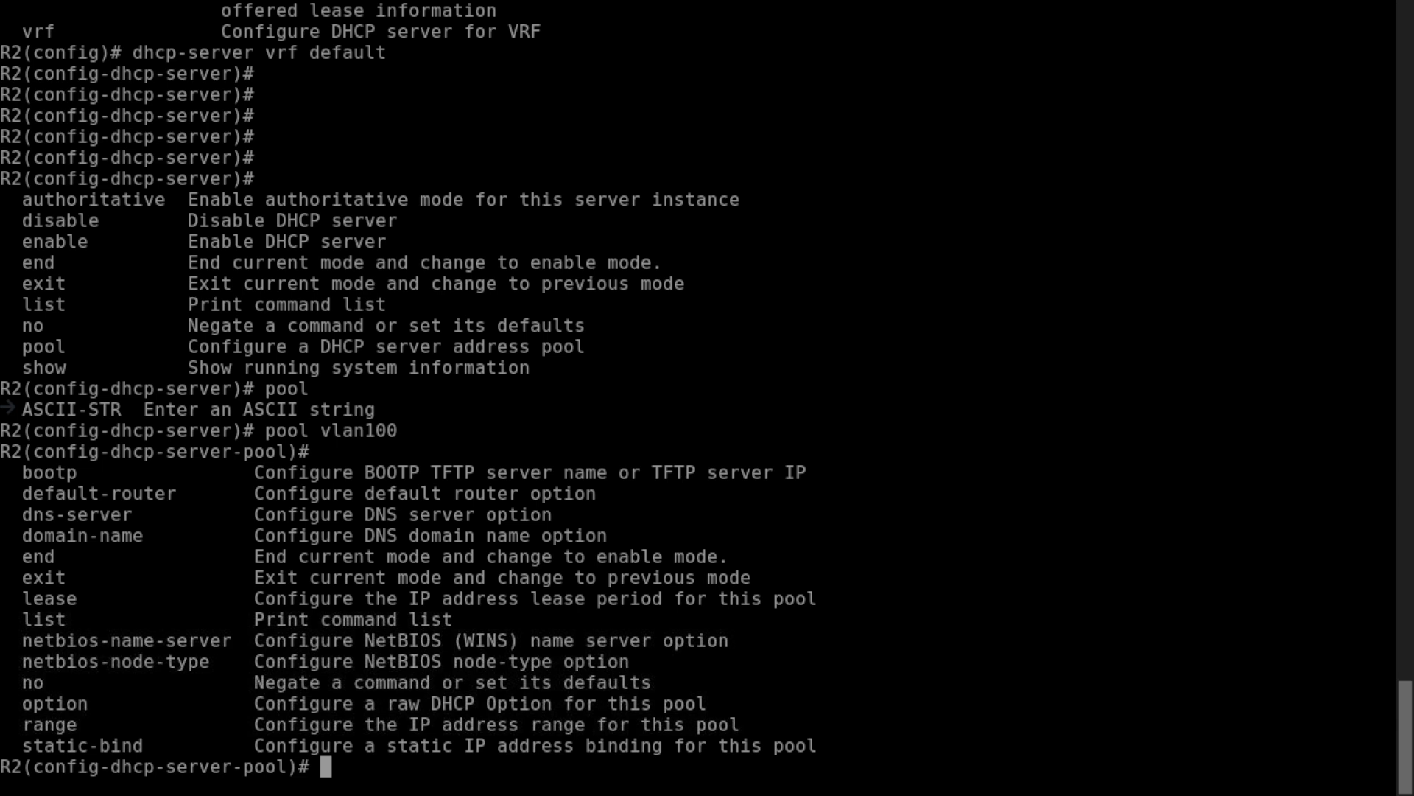
text(rn)
key(BackSpace)
text(an)
key(Tab)
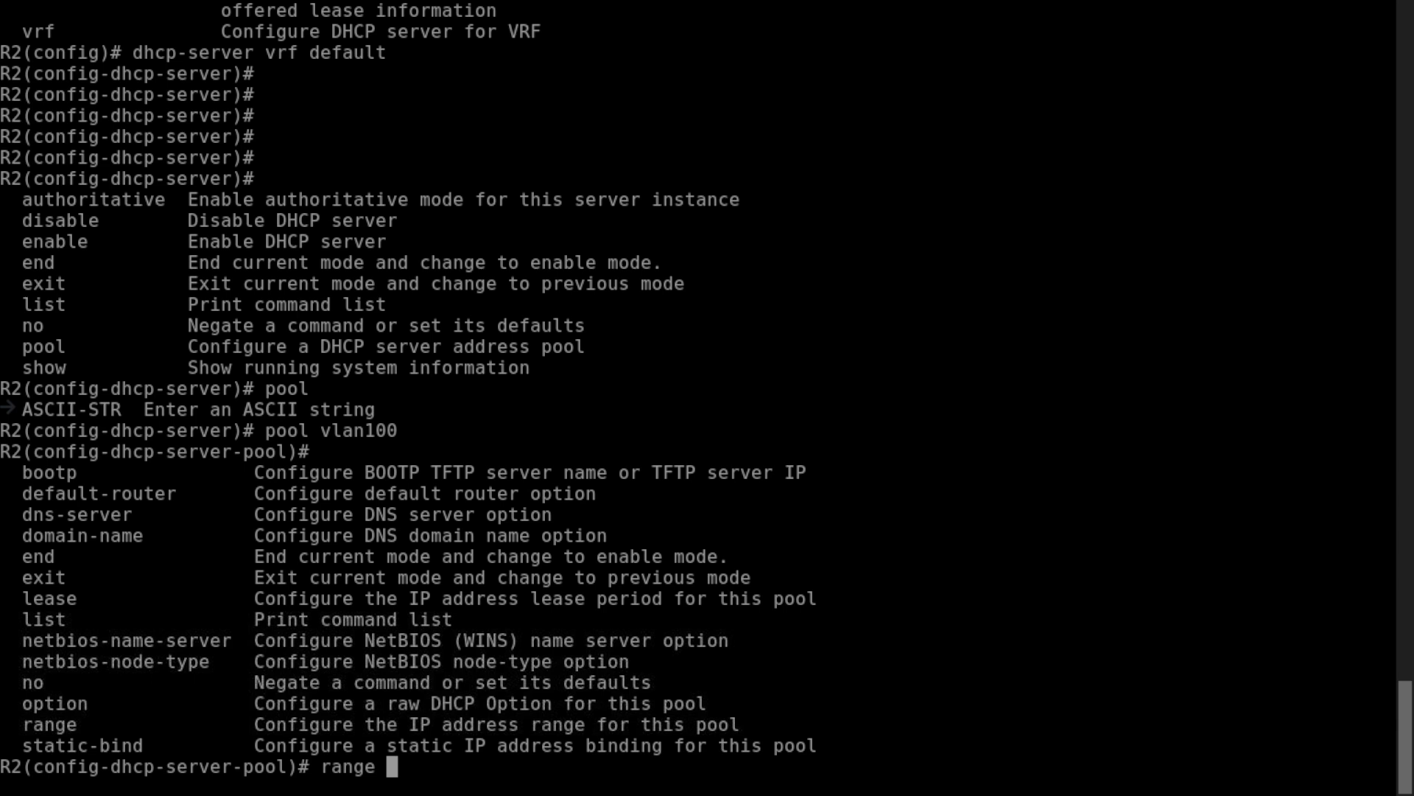
text(10.0.100)
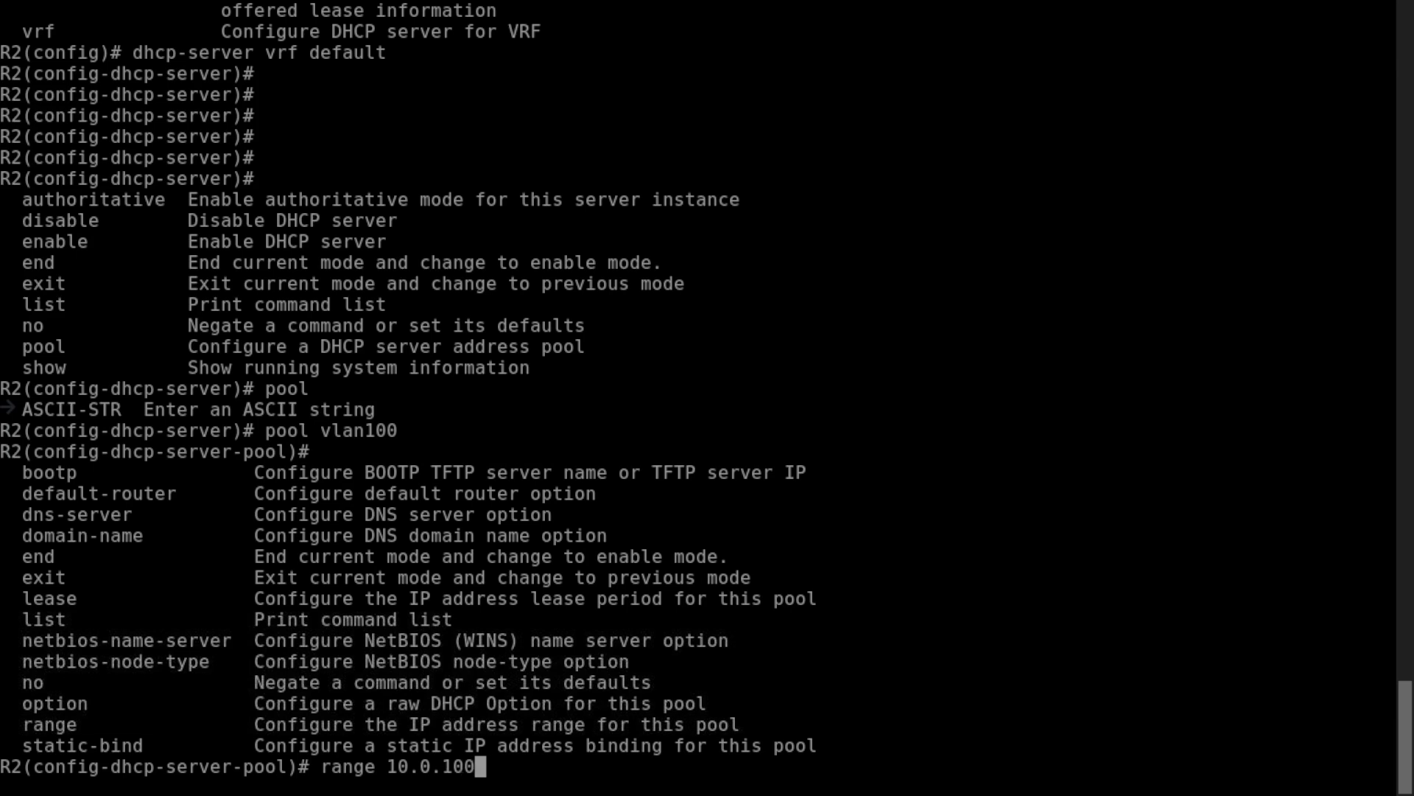
text(.11 10.0.)
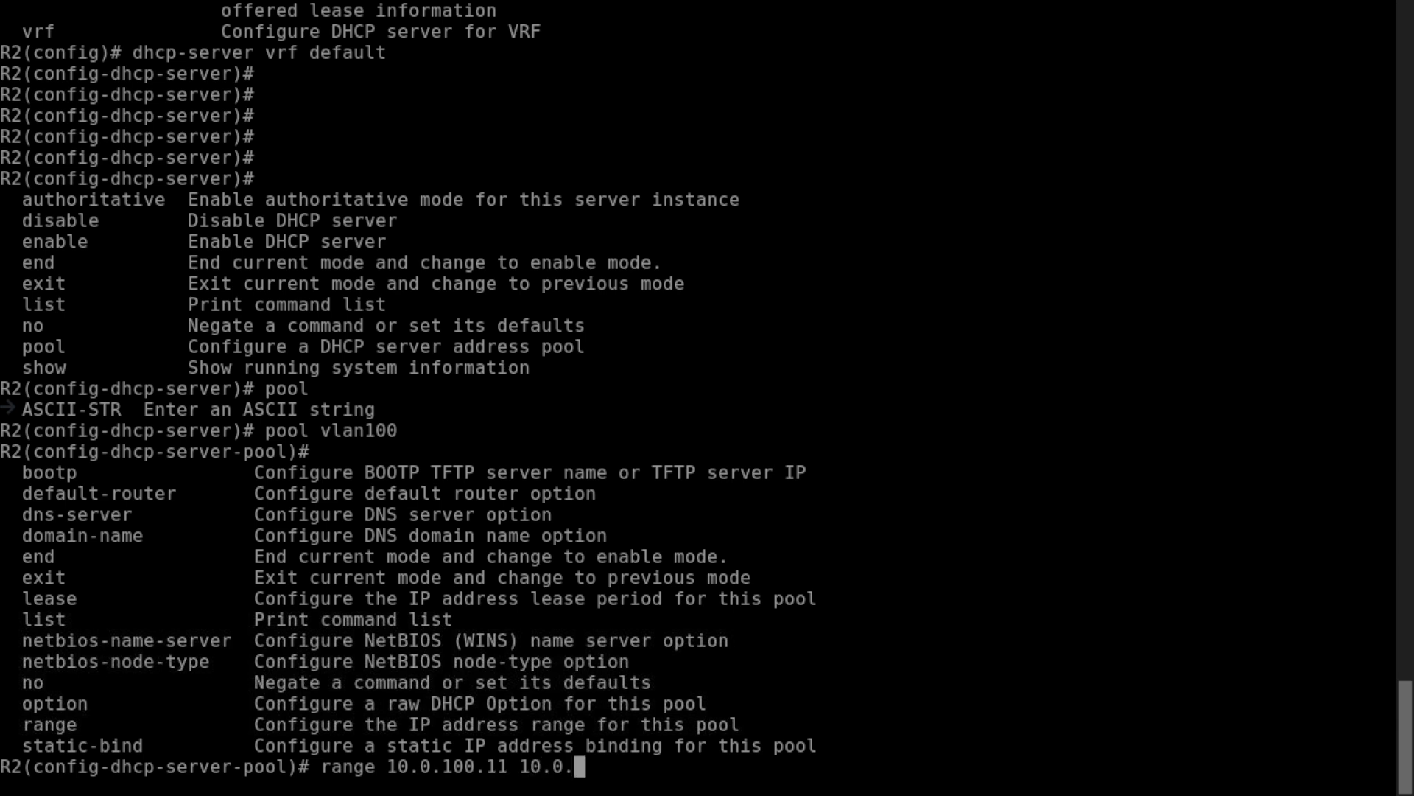
text(100.)
text(15)
text( p)
key(Tab)
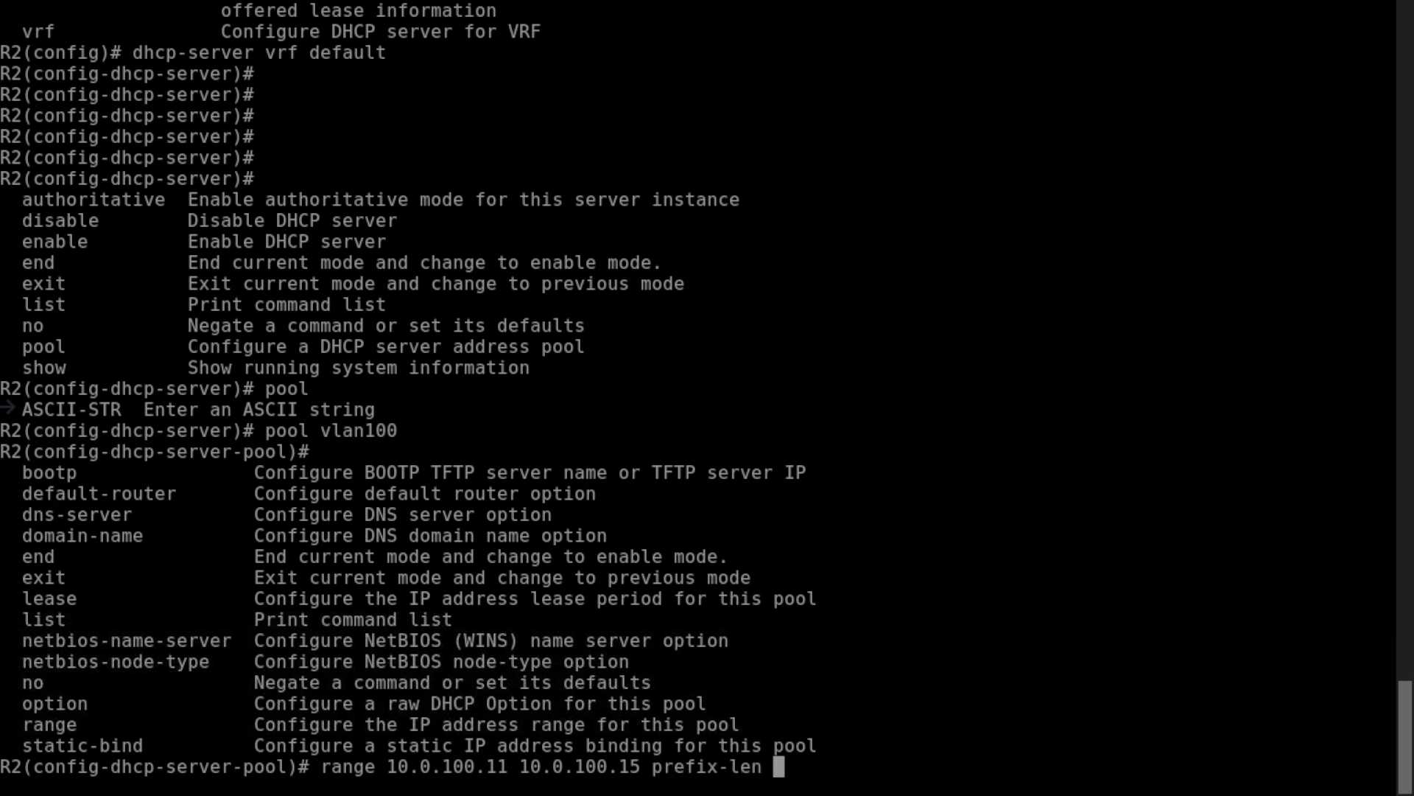
key(question)
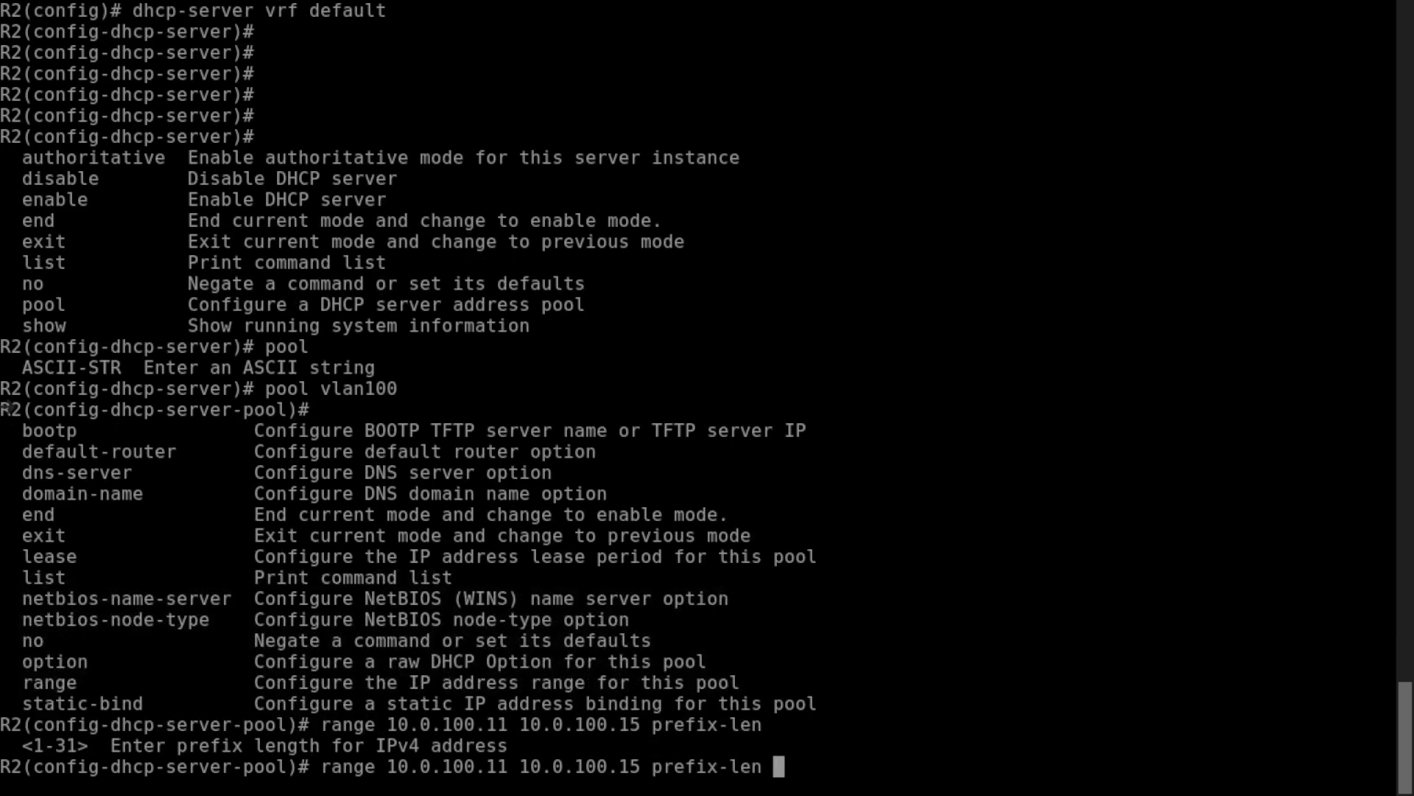
text(24)
key(Return)
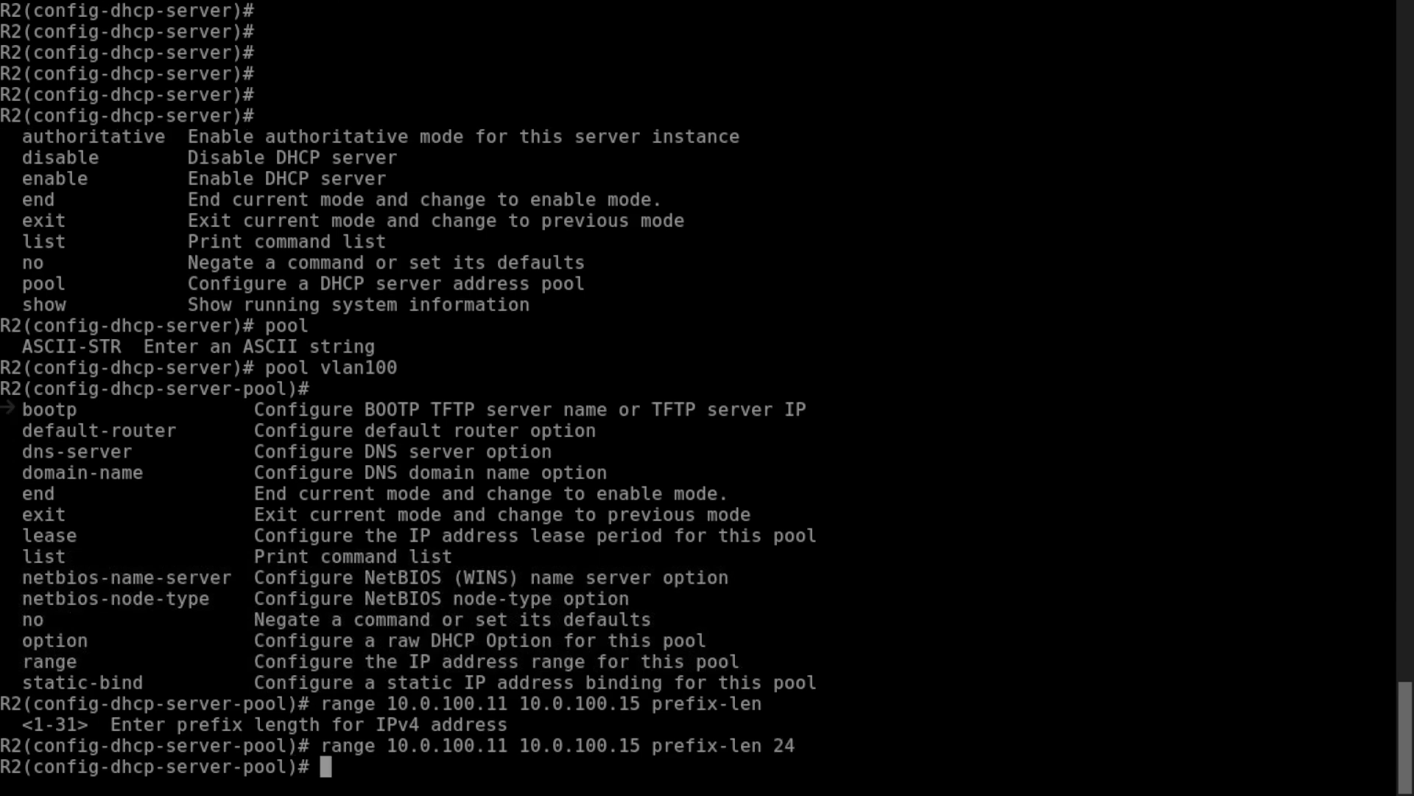
key(Return)
key(Return)
key(Return)
key(Return)
key(Return)
key(Return)
key(Return)
key(Return)
key(Return)
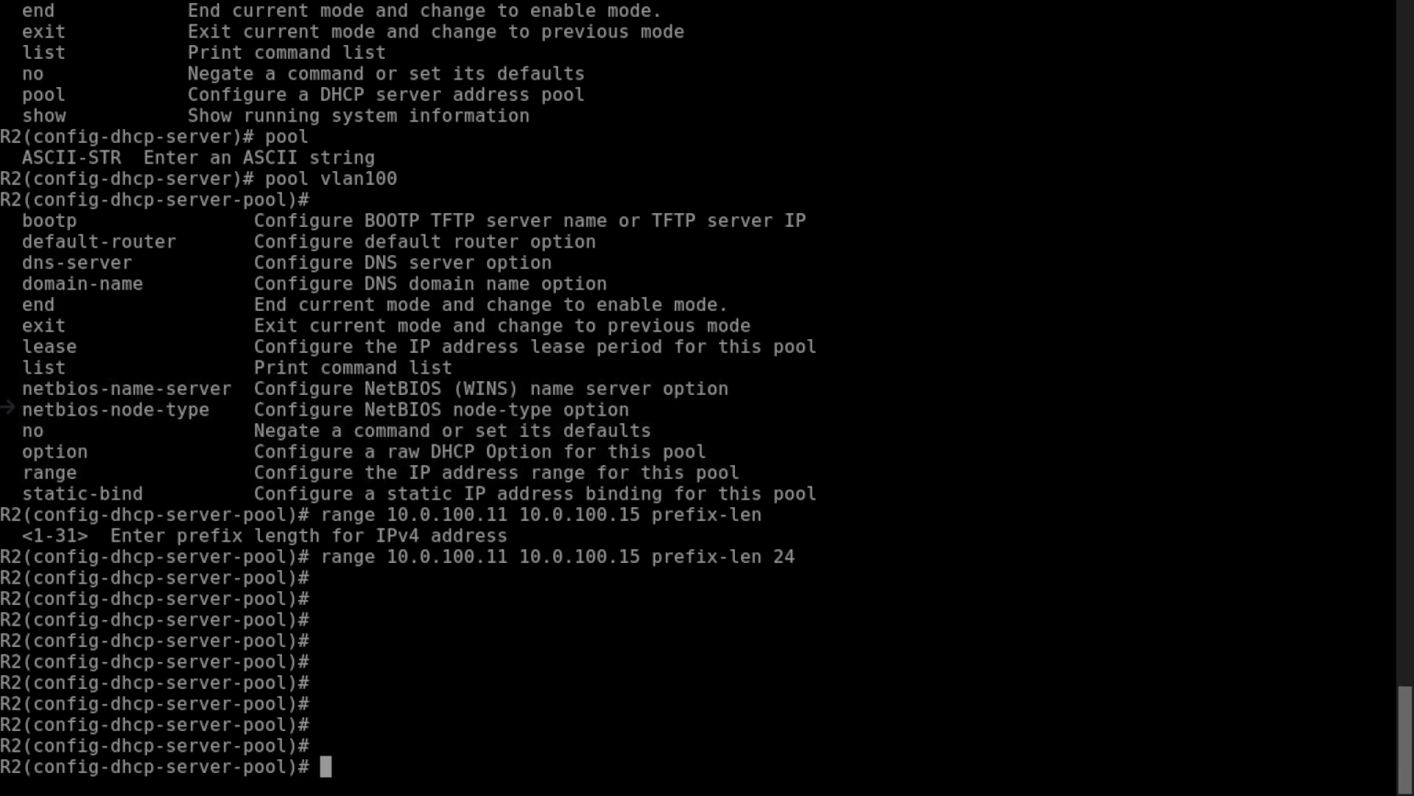
Exit the vlan100 pool configuration and return to the DHCP server configuration level.
text(exit)
key(Return)
key(Return)
key(Return)
key(Return)
key(Return)
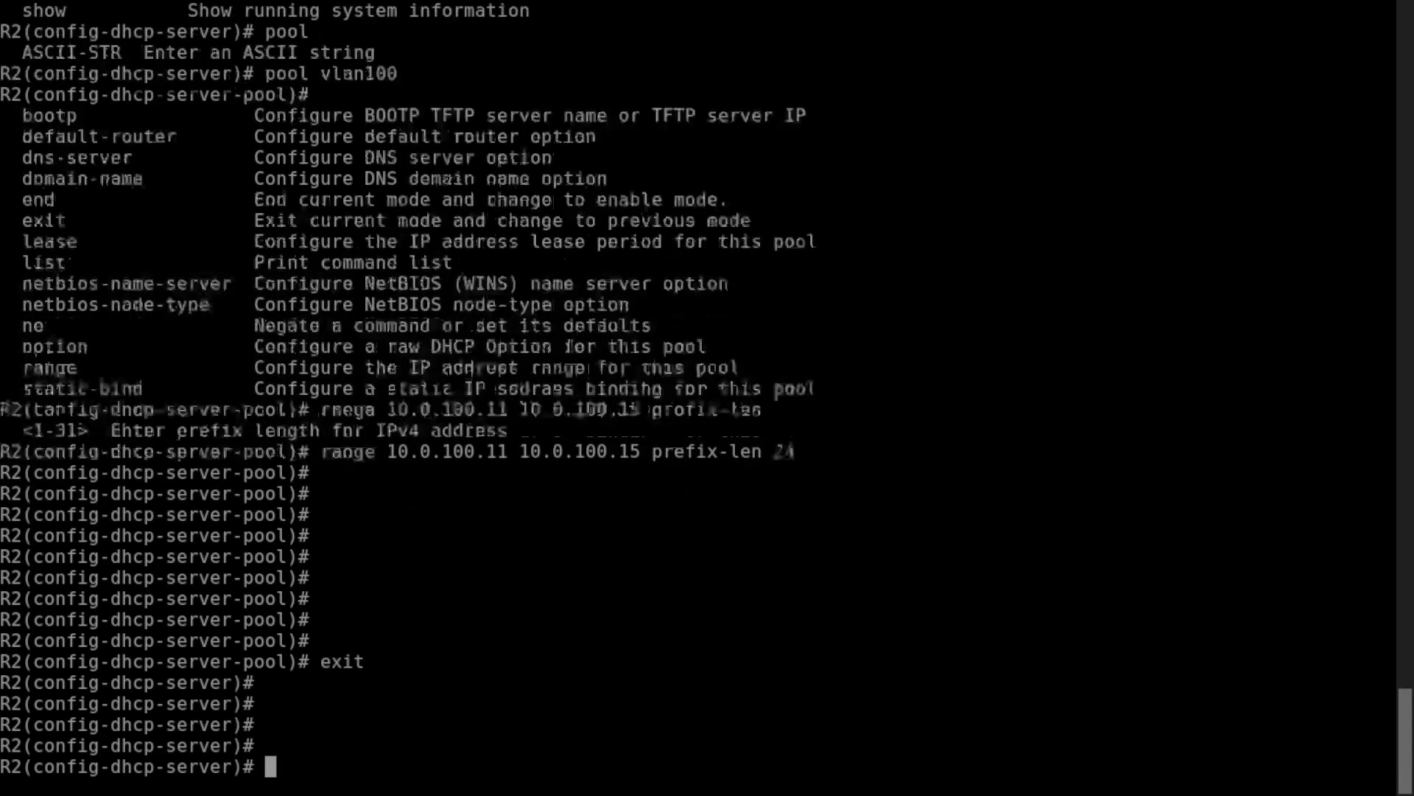
key(Return)
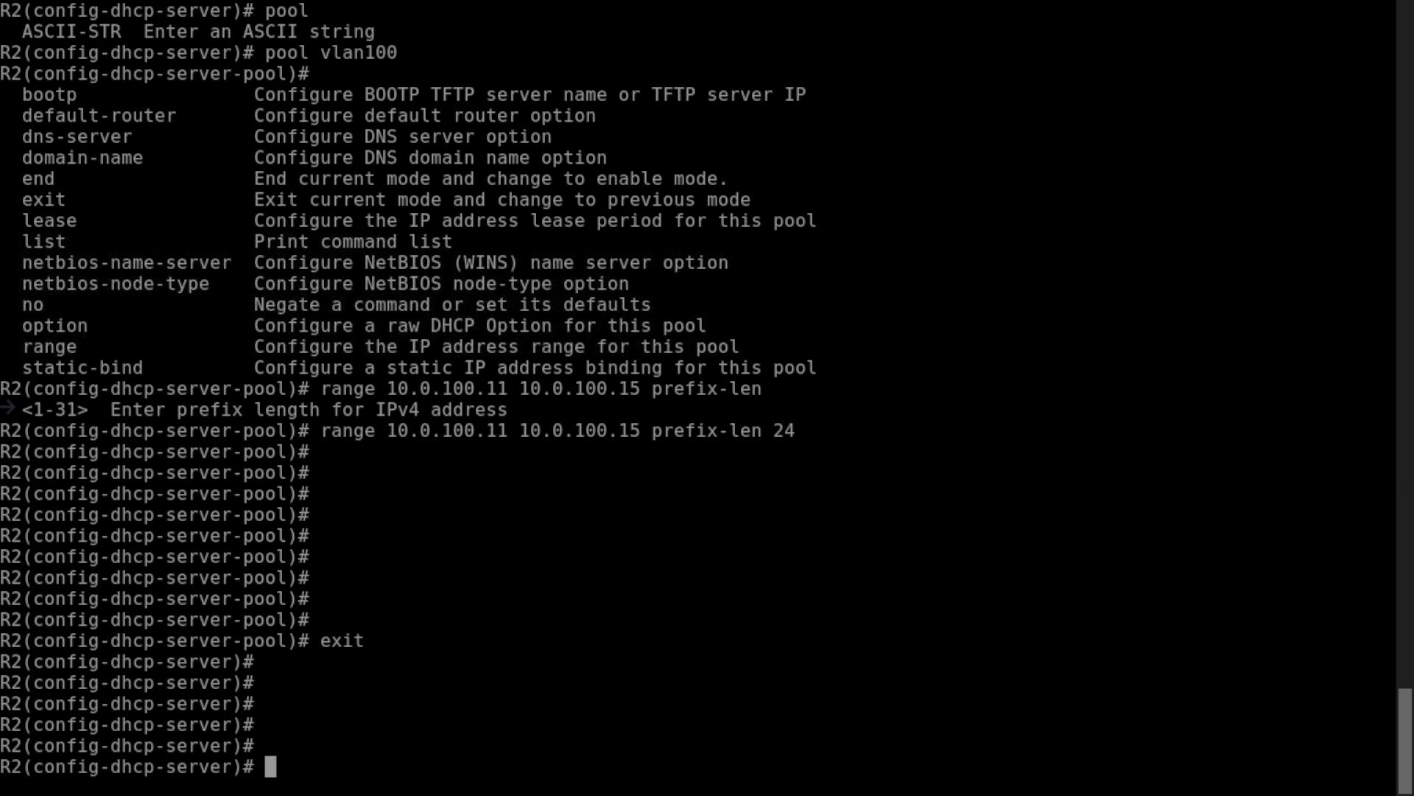
Create a second DHCP address pool named vlan200 on R2.
text(vlan)
key(BackSpace)
key(BackSpace)
key(BackSpace)
key(BackSpace)
text(pool vl)
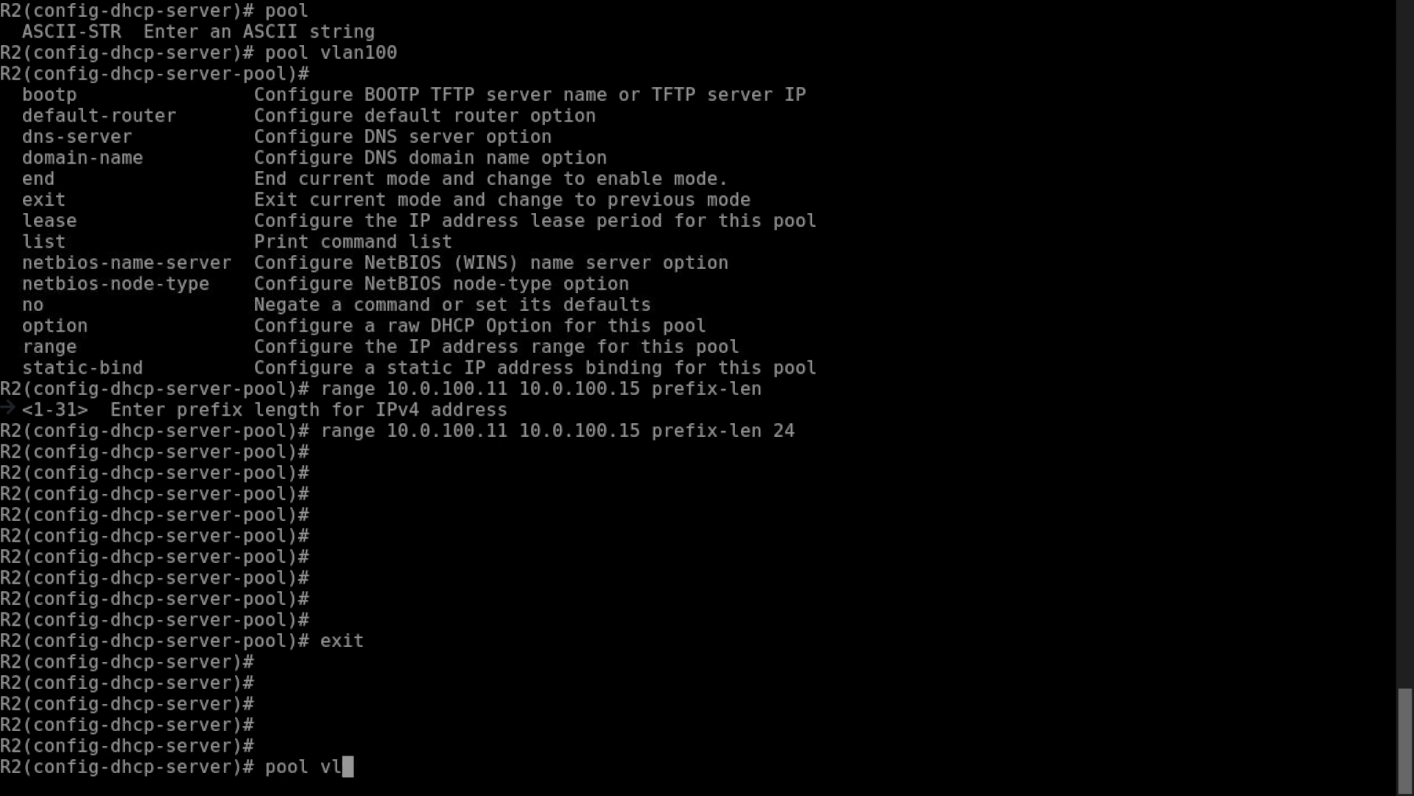
text(an200)
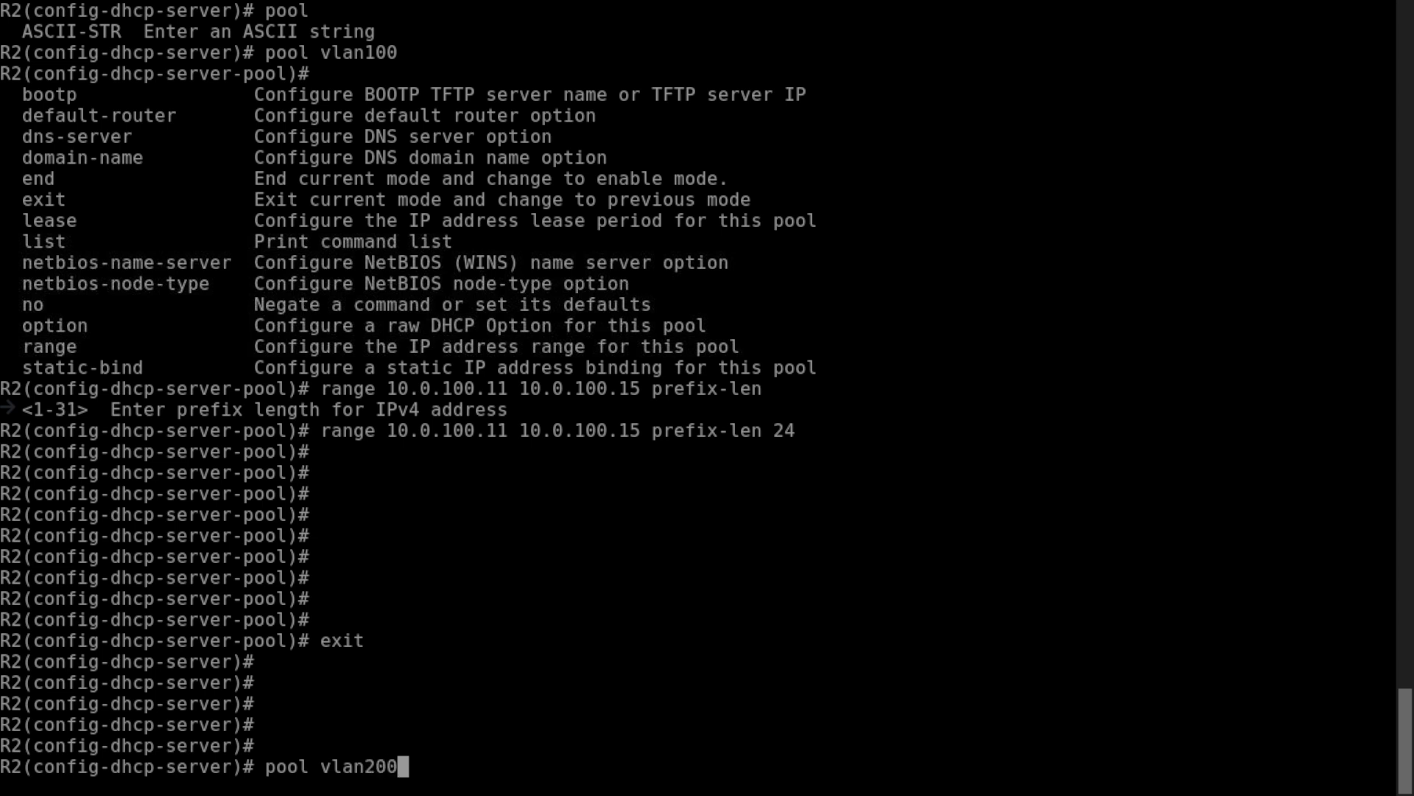
key(Return)
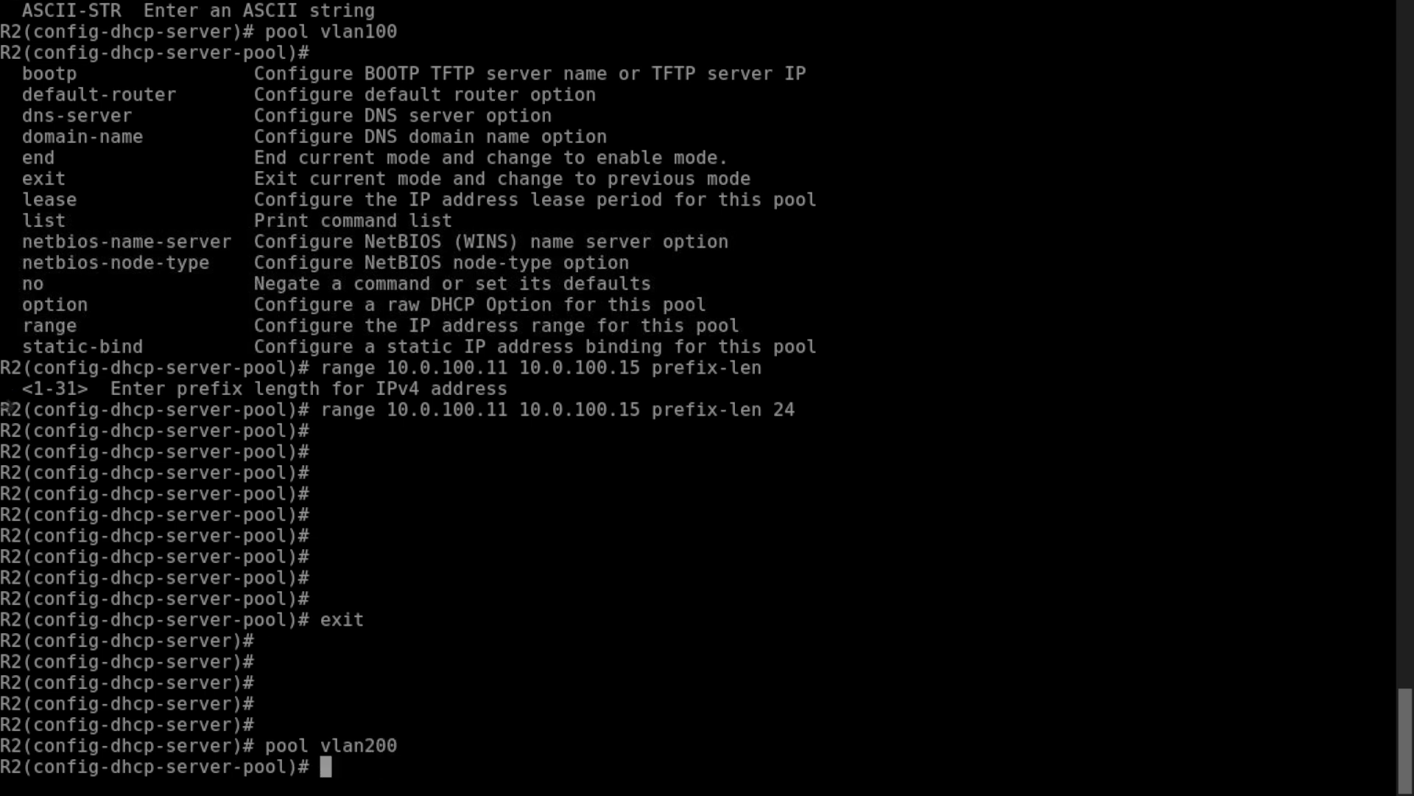
Set the vlan200 pool's address range to 10.0.200.21 through 10.0.200.25 with prefix length 24.
text(rn)
key(BackSpace)
key(Tab)
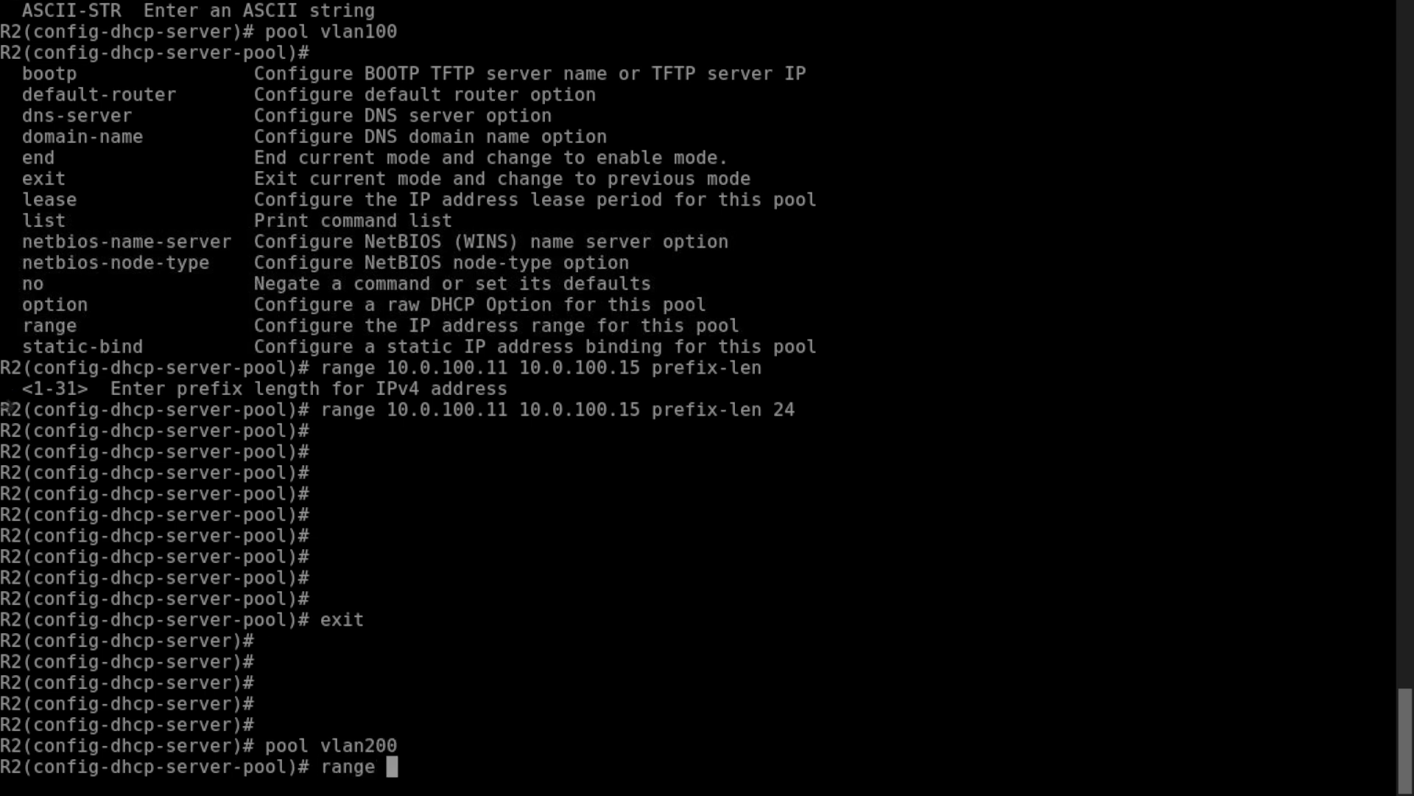
text(10.0.100.)
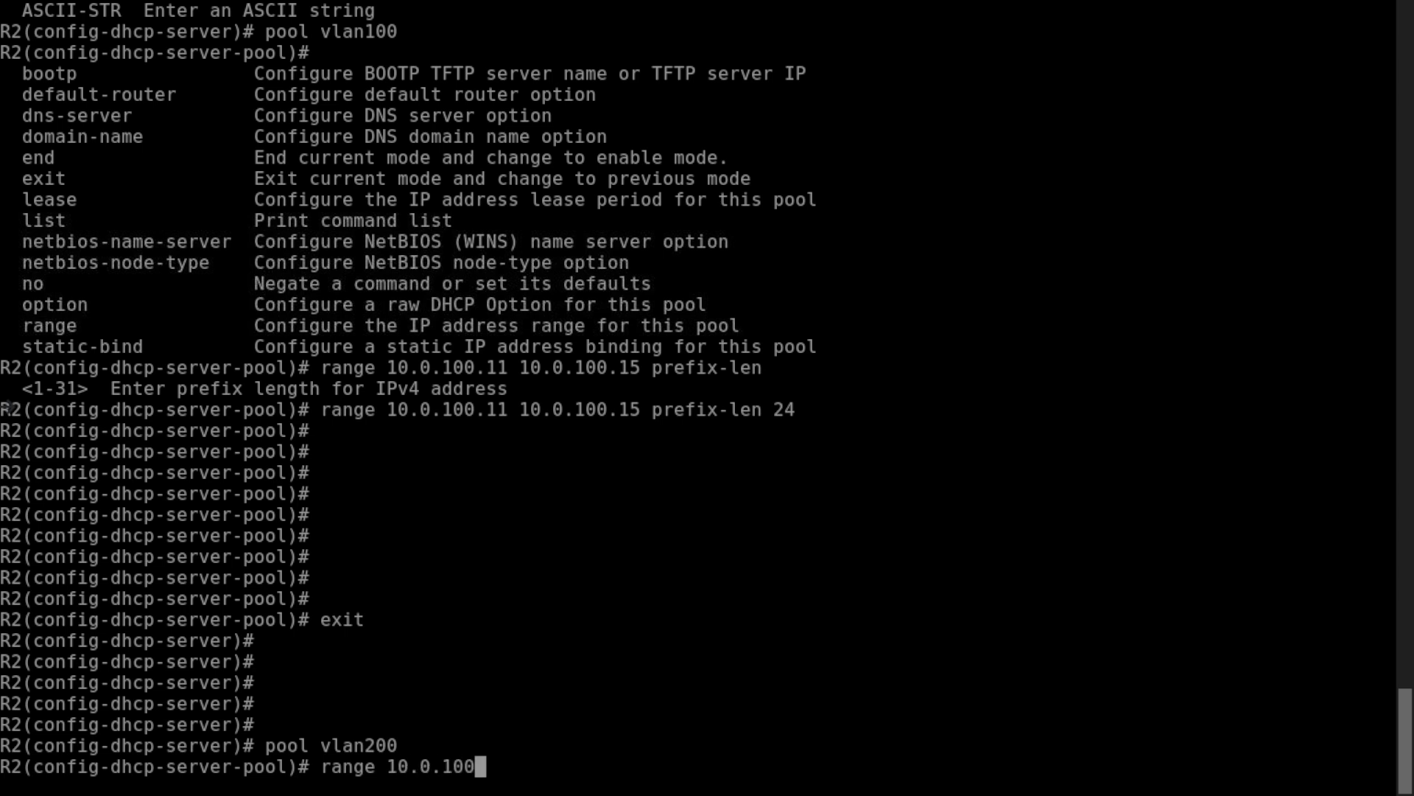
key(BackSpace)
key(BackSpace)
key(BackSpace)
key(BackSpace)
text(200.21 10.0.200.)
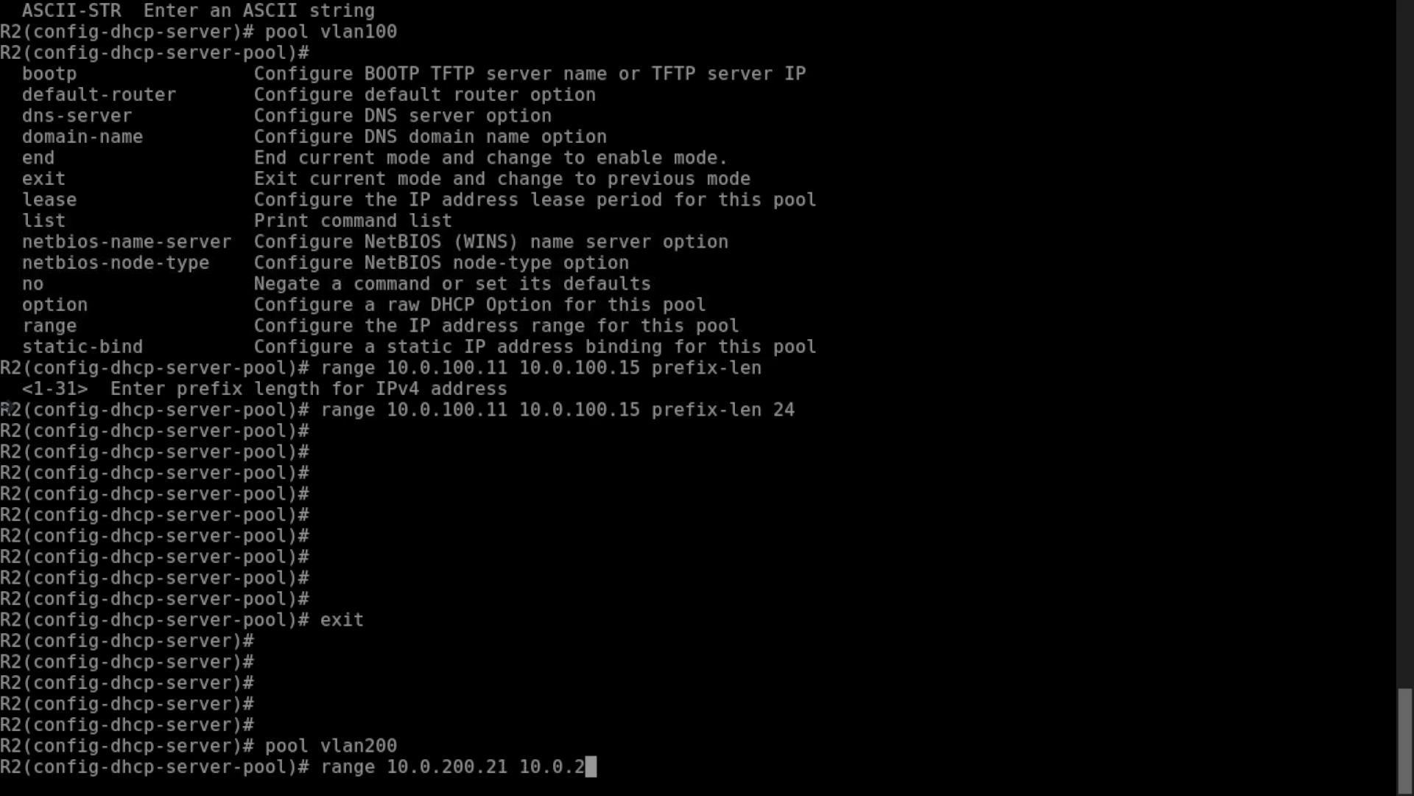
text(25 pr)
key(Tab)
text(24)
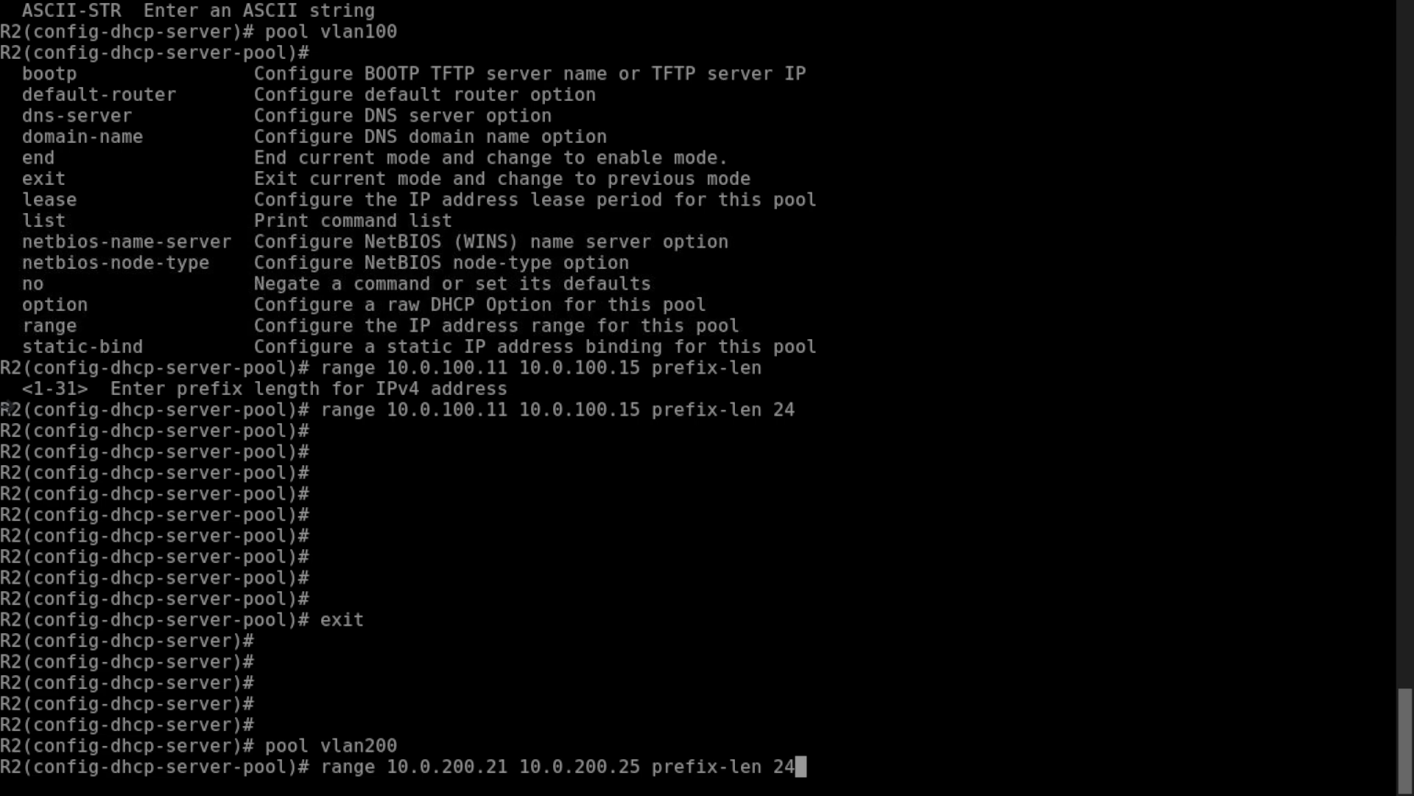
key(Return)
key(Return)
key(Return)
key(Return)
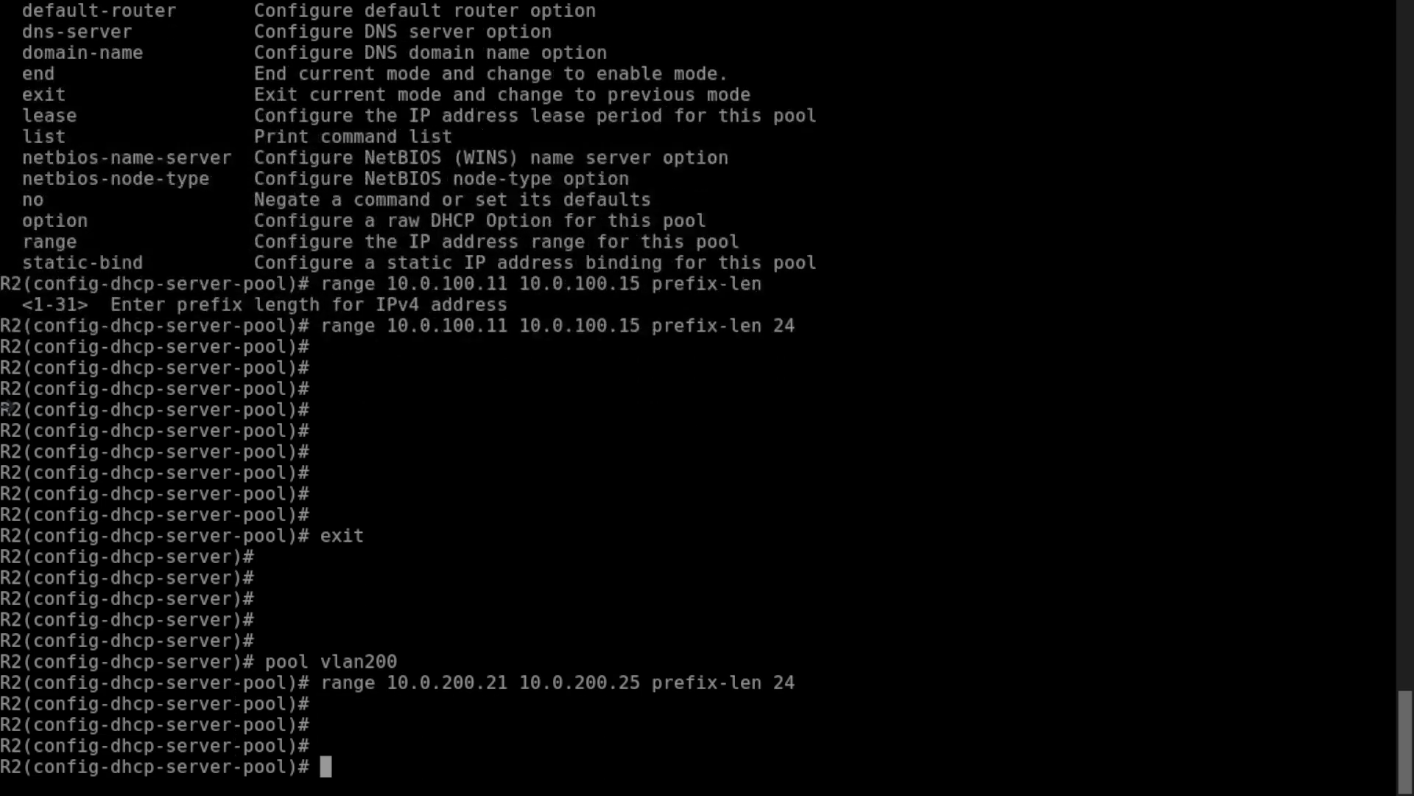
List the pool options and set the vlan200 pool's default router to 10.0.200.254.
key(question)
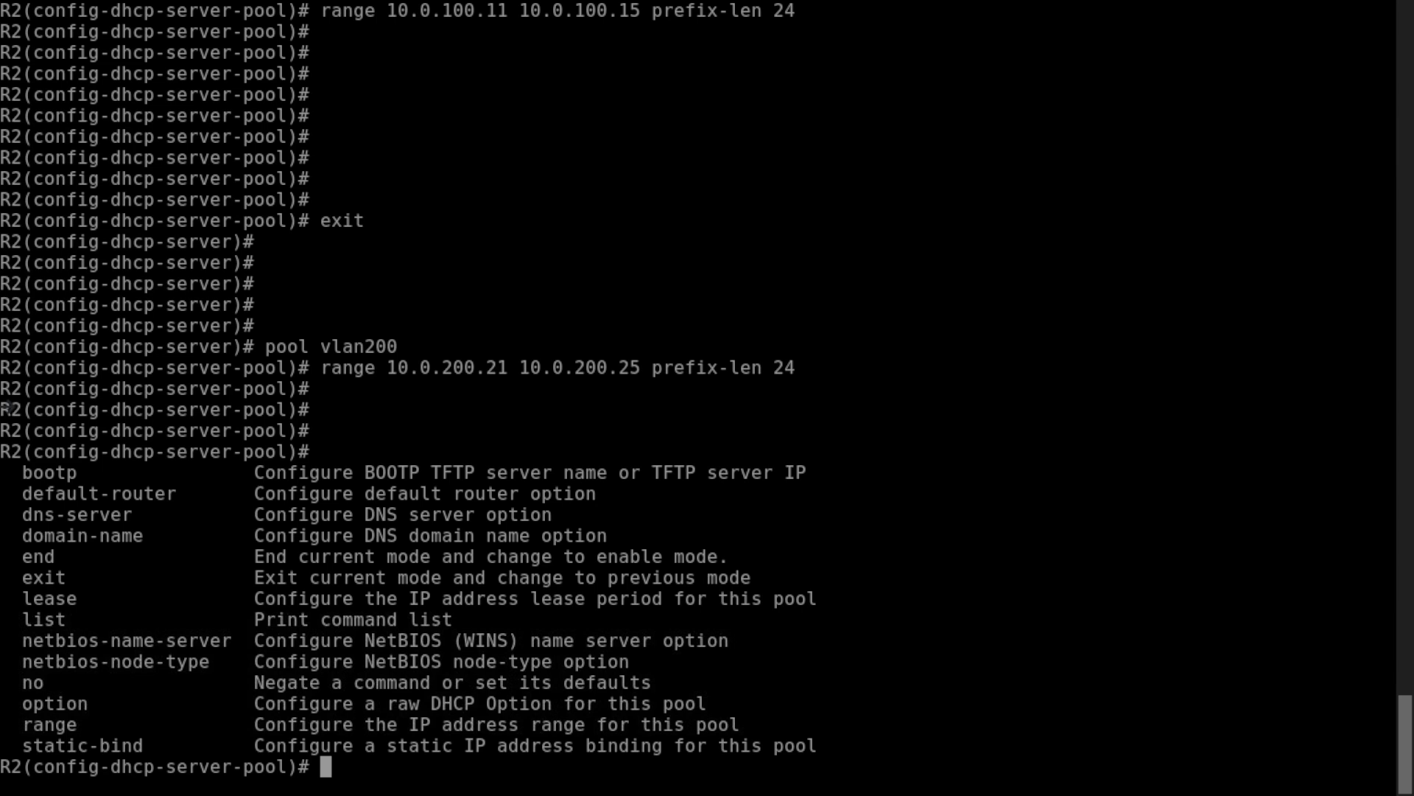
text(de)
key(Tab)
text(10.0.)
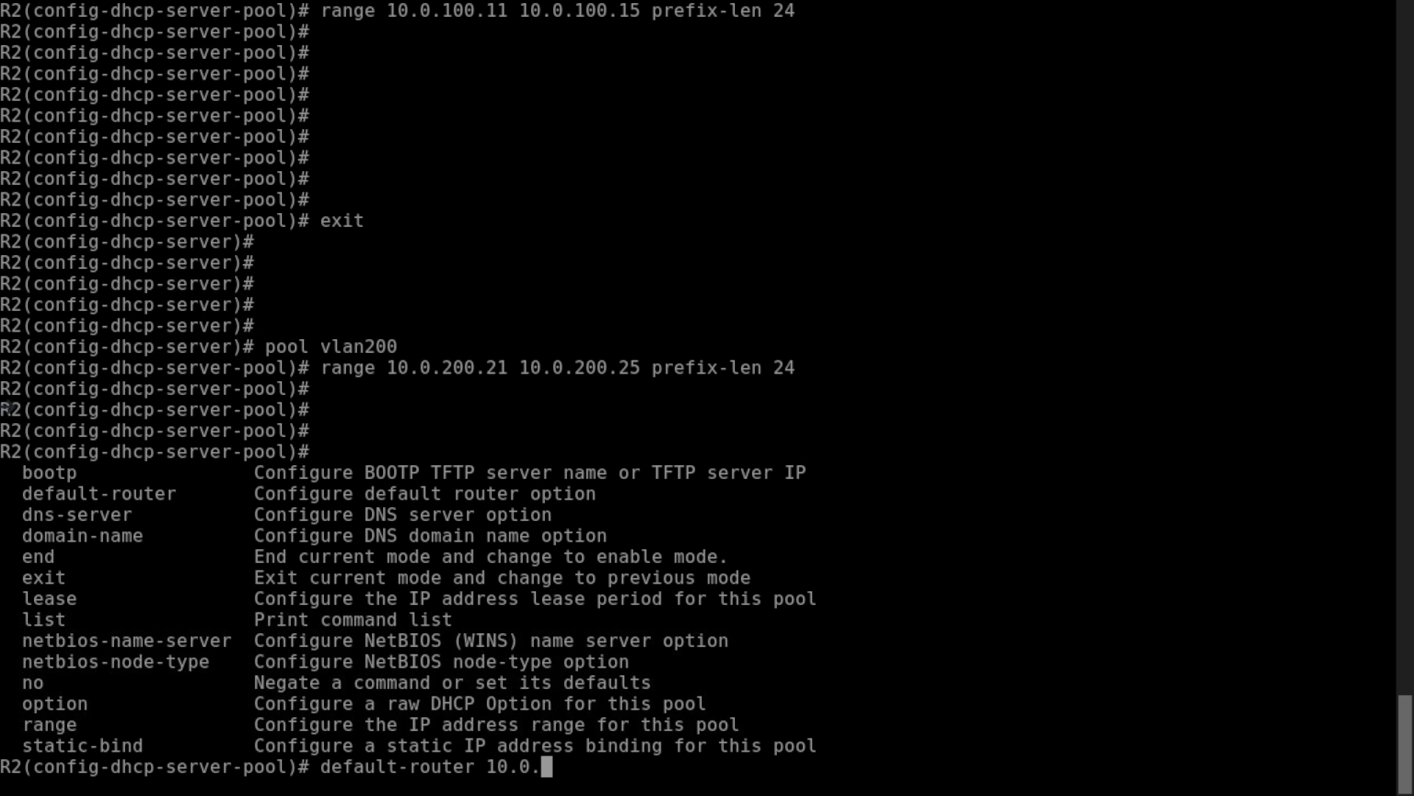
text(200.254)
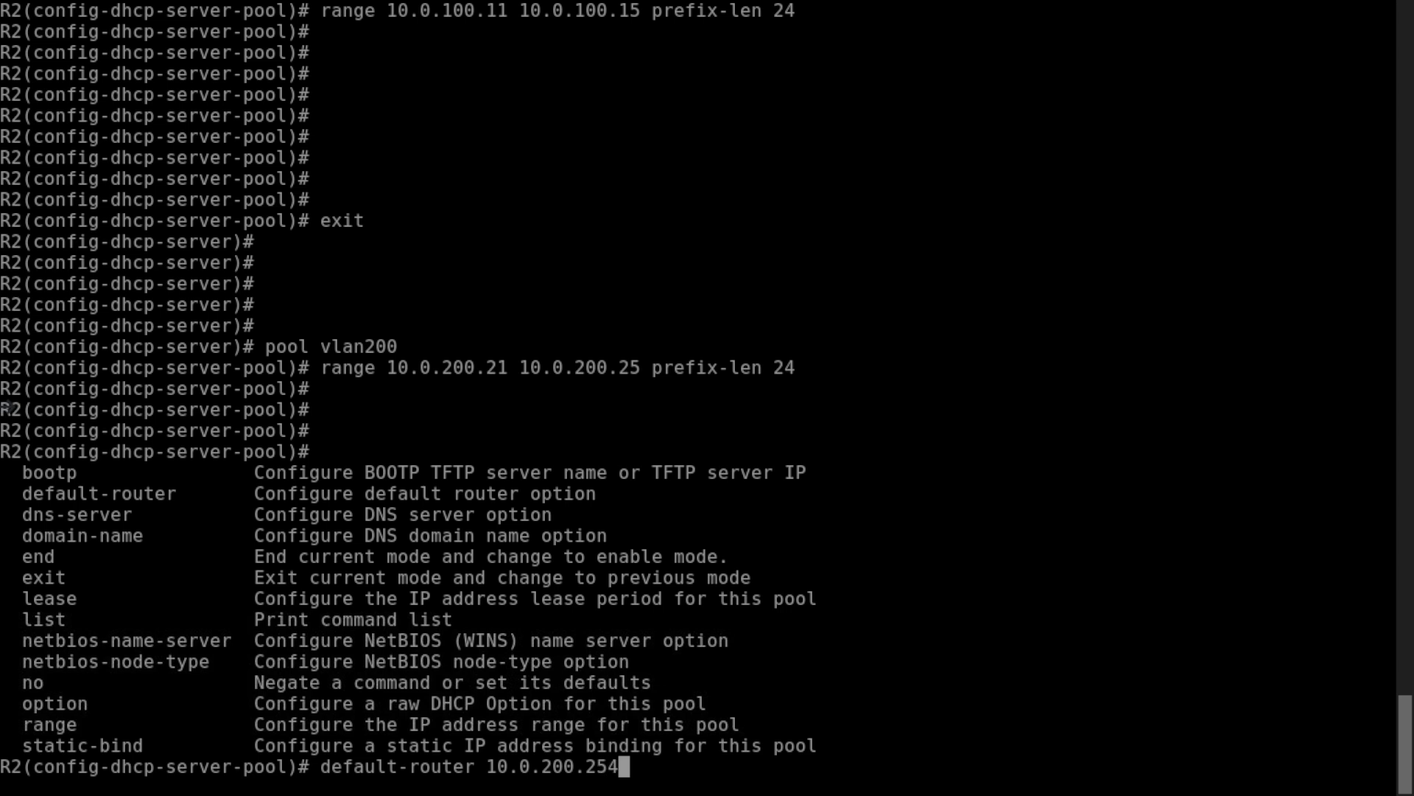
key(Return)
Set the vlan200 pool's DNS servers to 8.8.8.8 and 4.2.2.2.
text(dns-server)
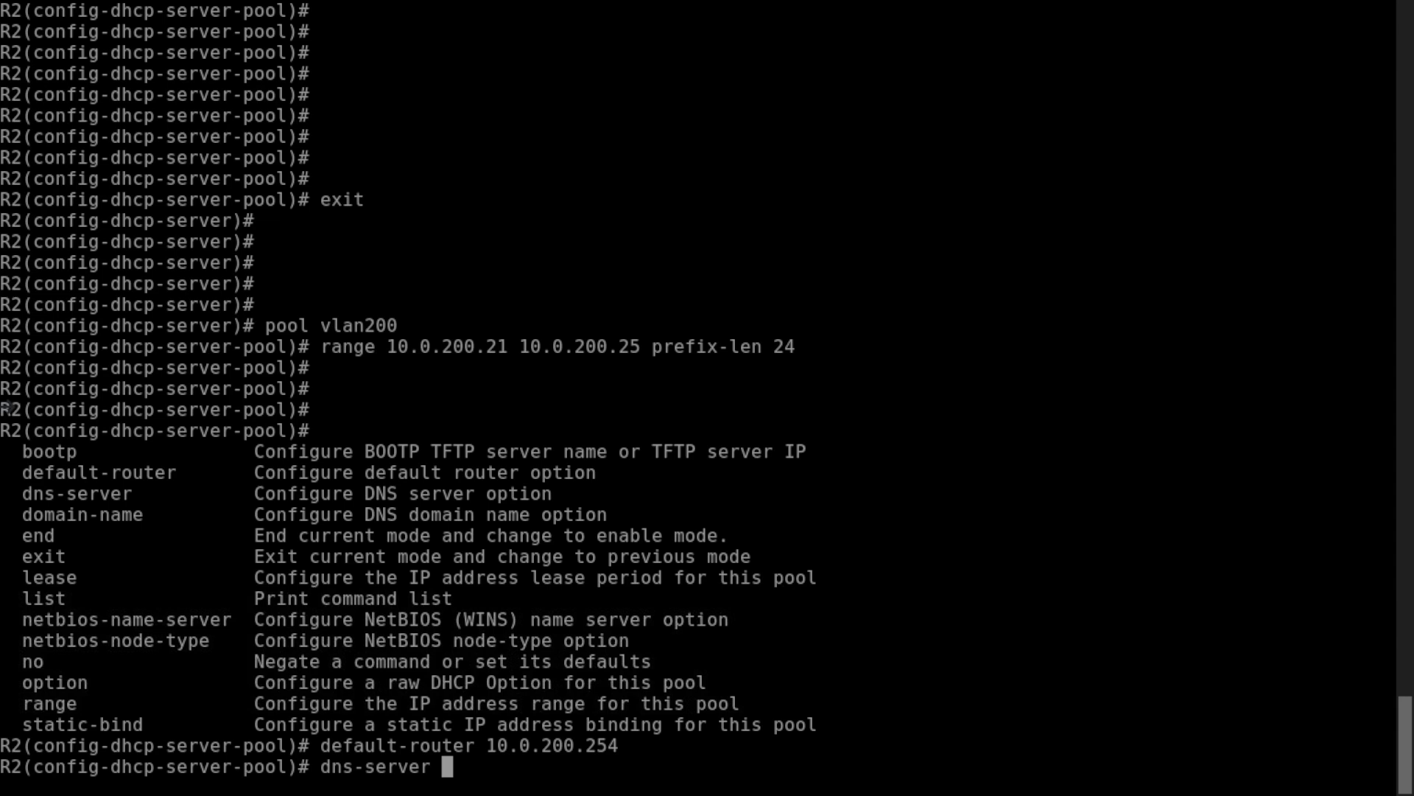
text(8.8.8.8)
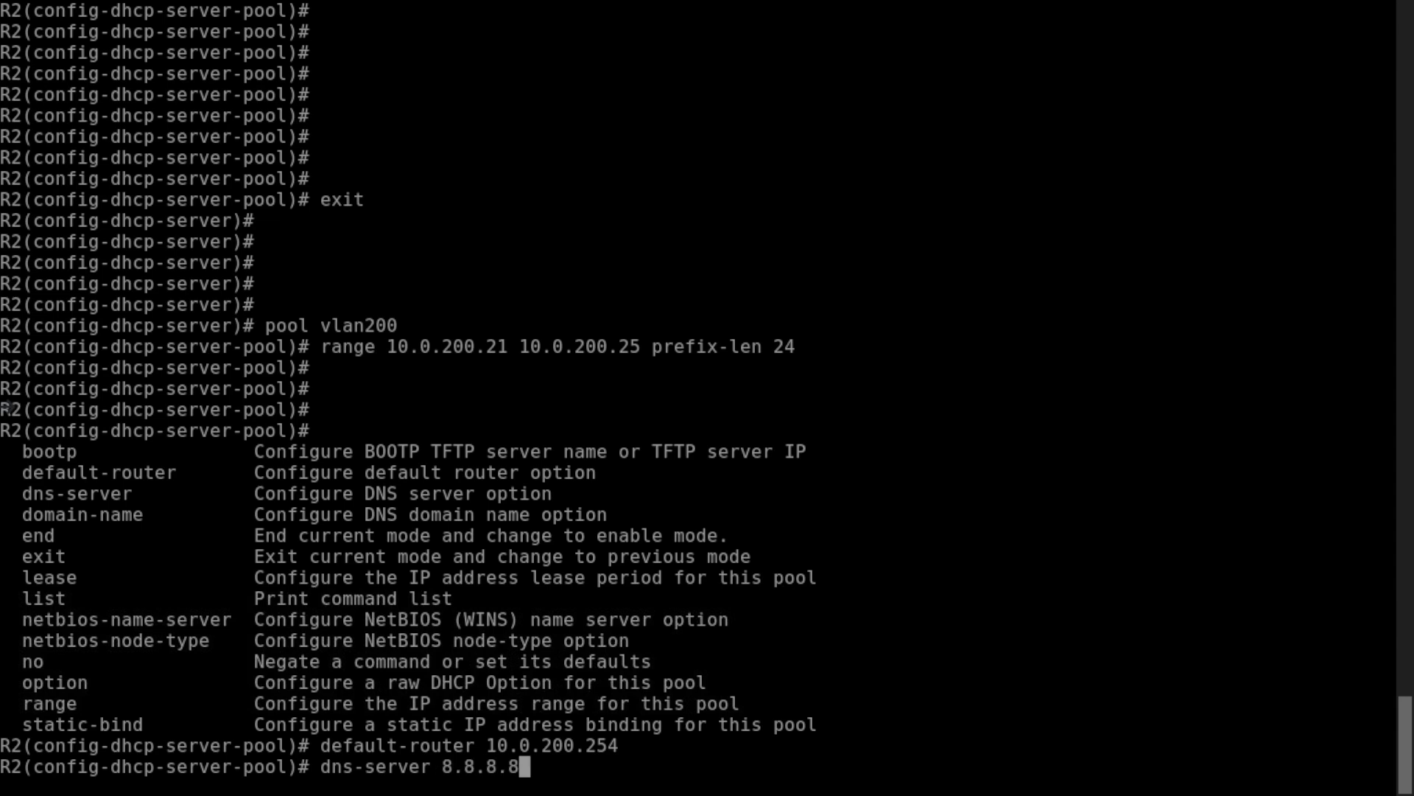
key(Return)
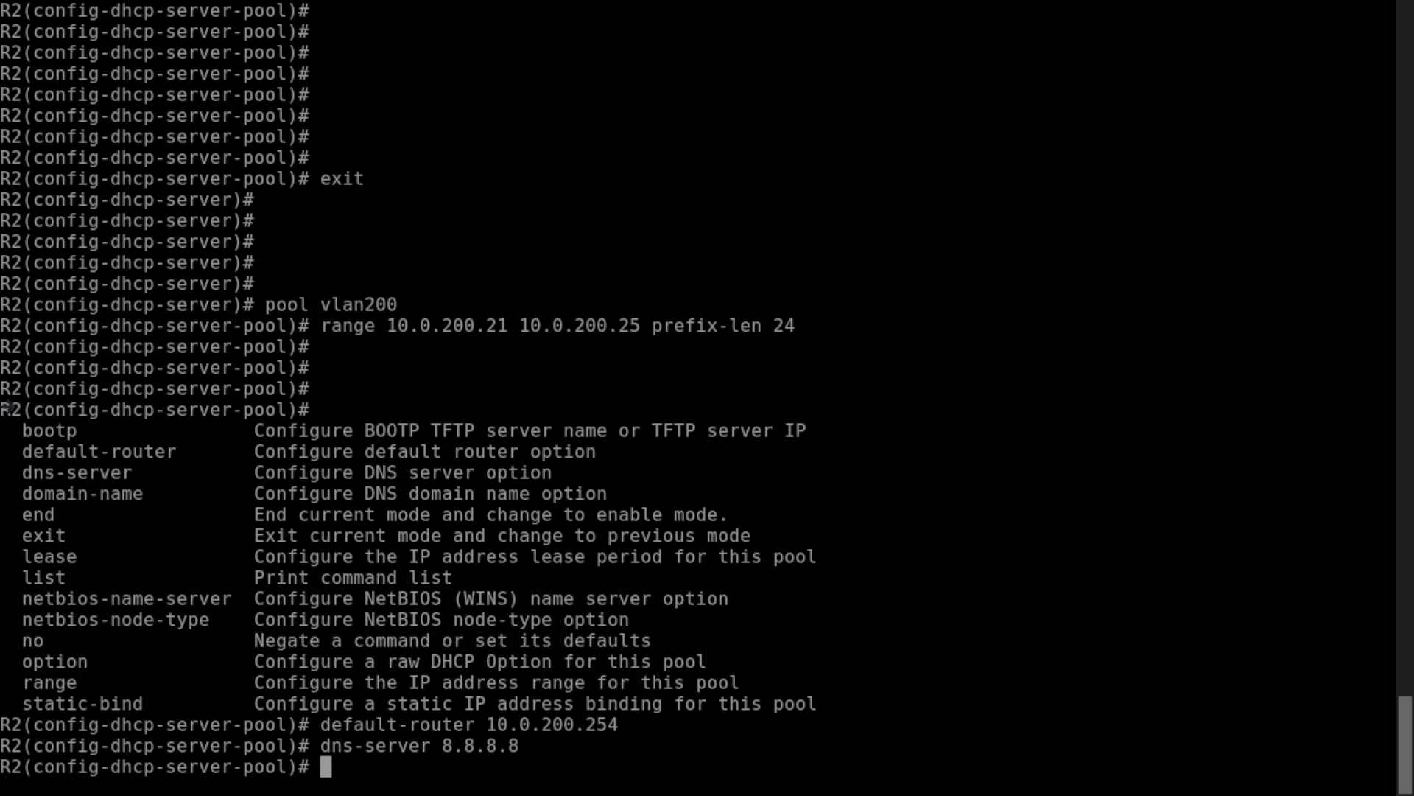
text(dns-server 8.8.8.8.)
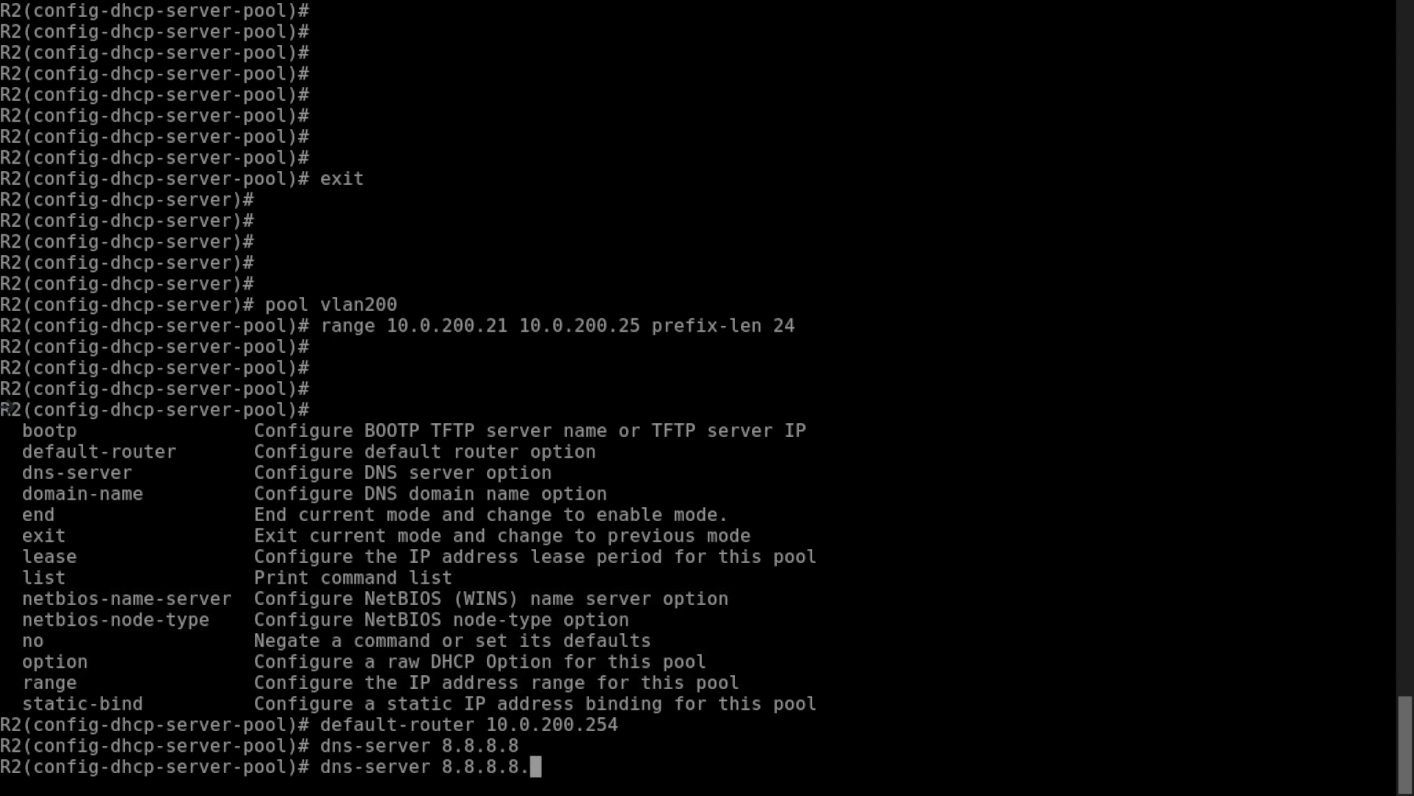
key(BackSpace)
text(4.2.2.2)
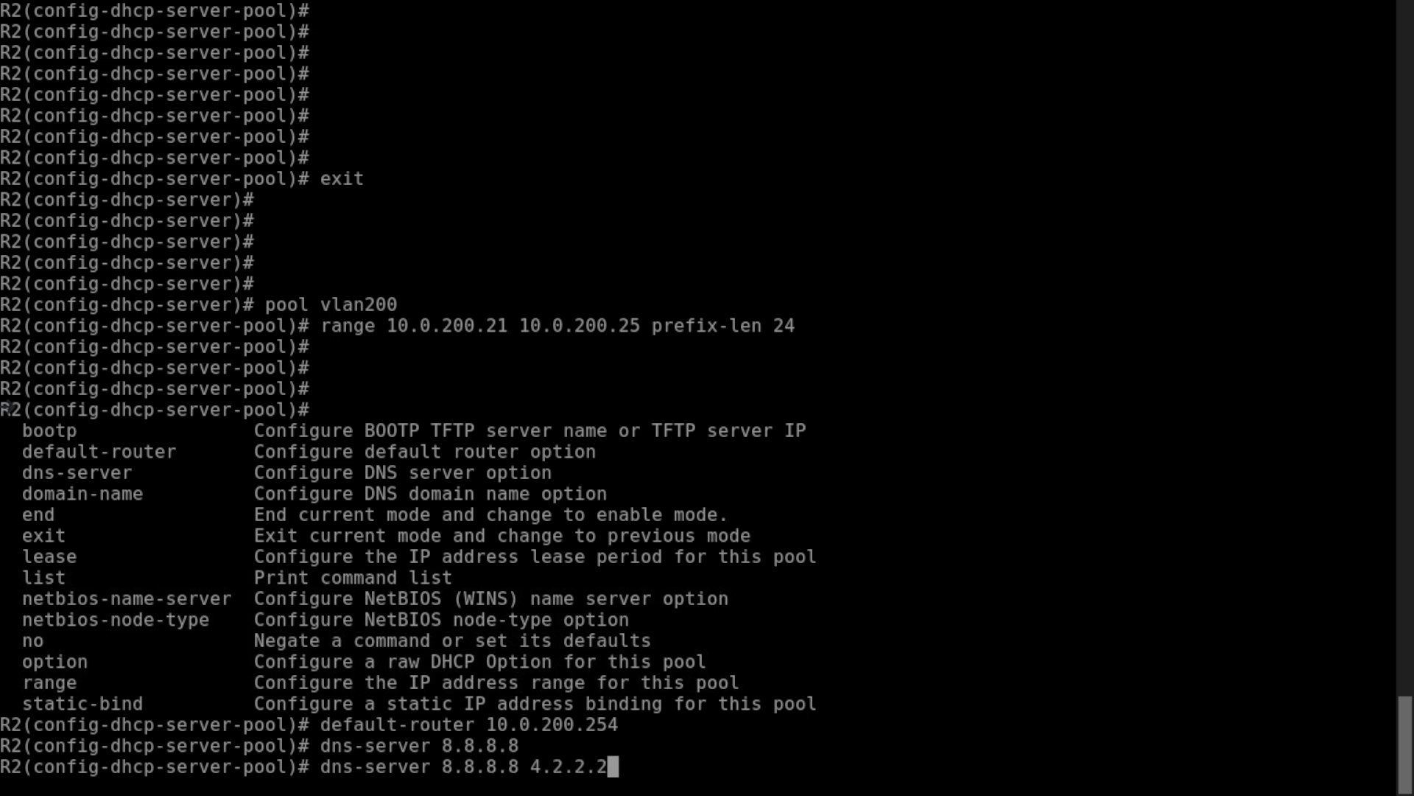
key(Return)
key(Return)
key(Return)
key(Return)
key(Return)
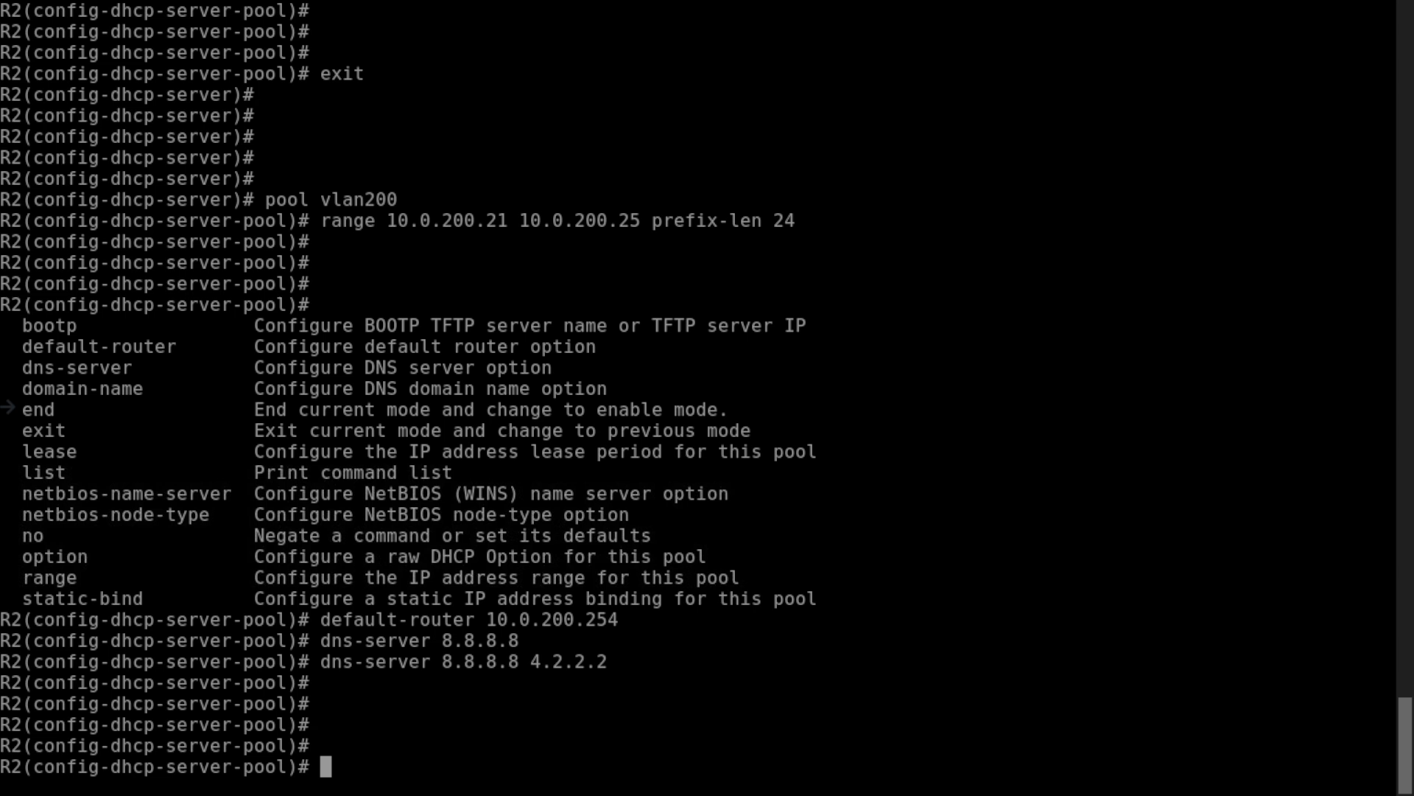
Exit the vlan200 pool and the DHCP server level back to R2's global configuration mode.
text(exit)
key(Return)
key(Return)
key(Return)
key(Return)
key(Return)
key(Return)
key(Return)
key(Return)
key(Return)
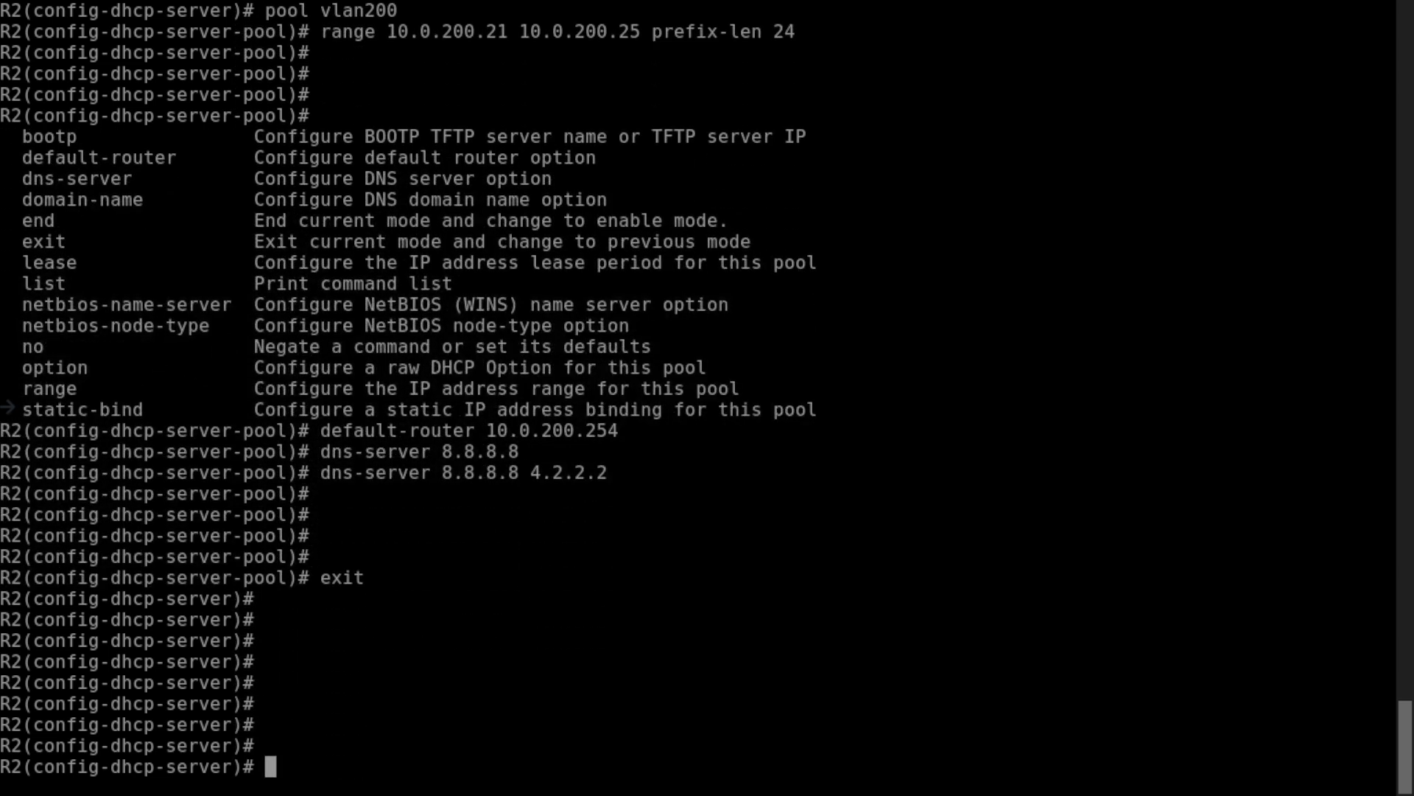
text(exit)
key(Return)
key(Return)
key(Return)
key(Return)
key(Return)
key(Return)
key(Return)
Display R2's full running configuration to check both DHCP pools.
text(sh running-config)
key(Return)
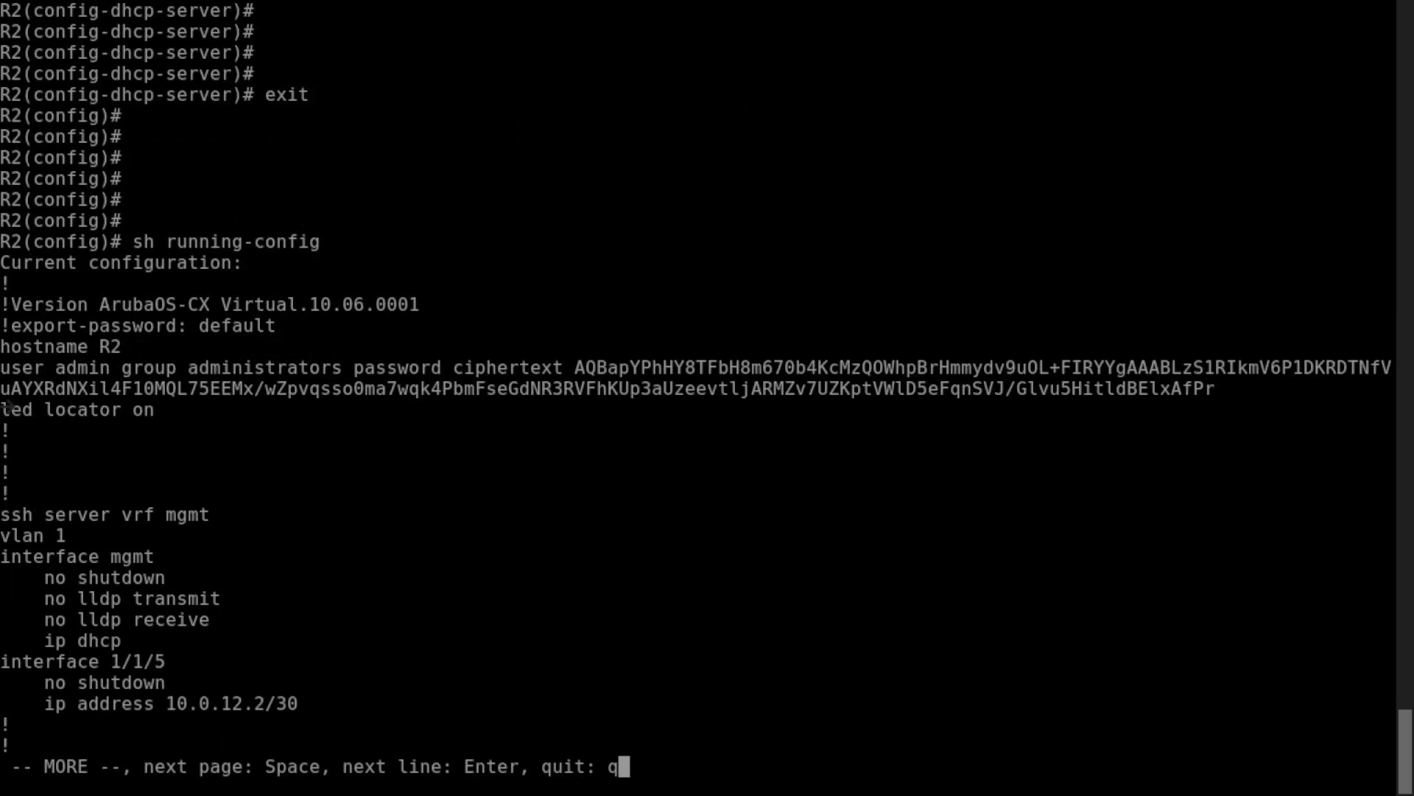
key(space)
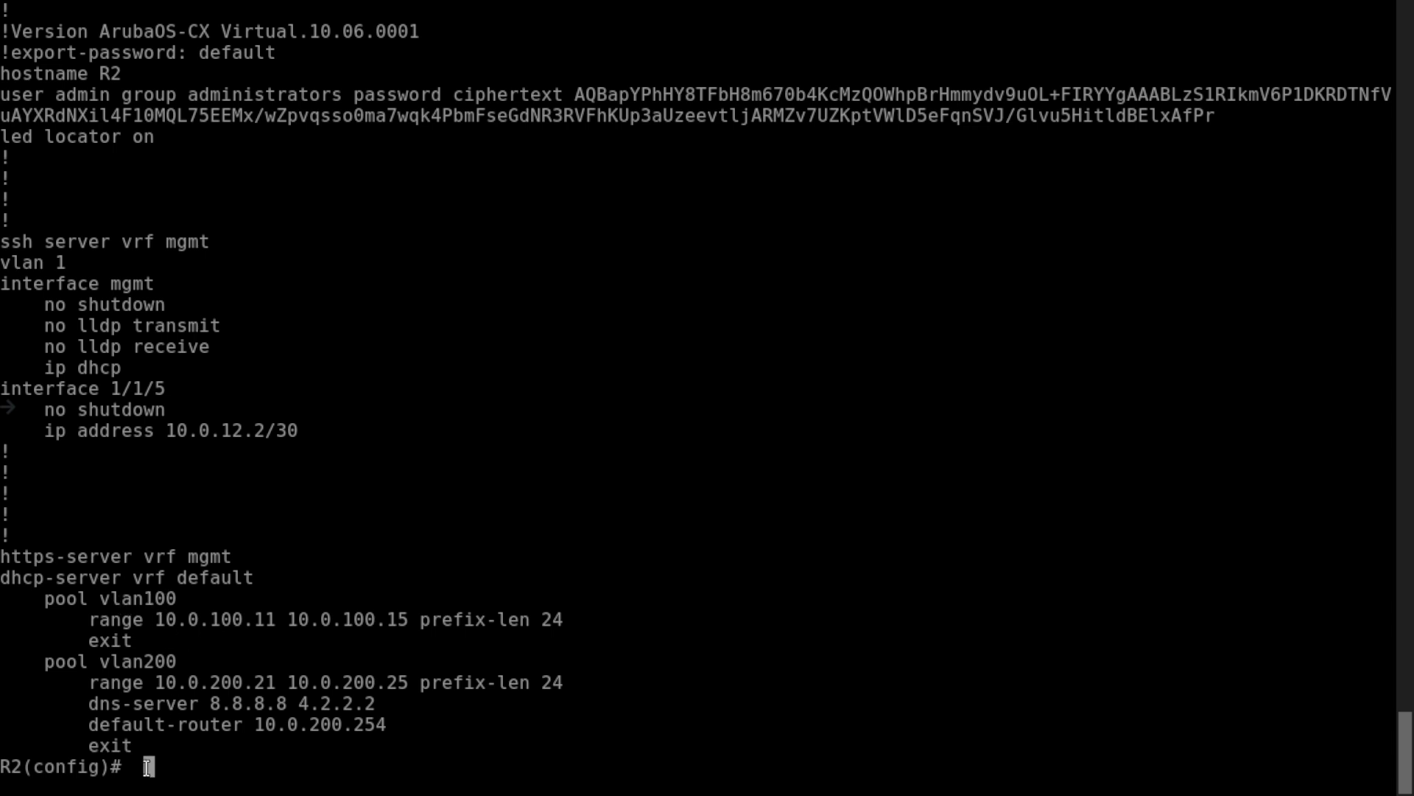
Reopen the vlan100 pool of the default VRF's DHCP server and set its DNS server to 8.8.8.8.
text(dhcp-server )
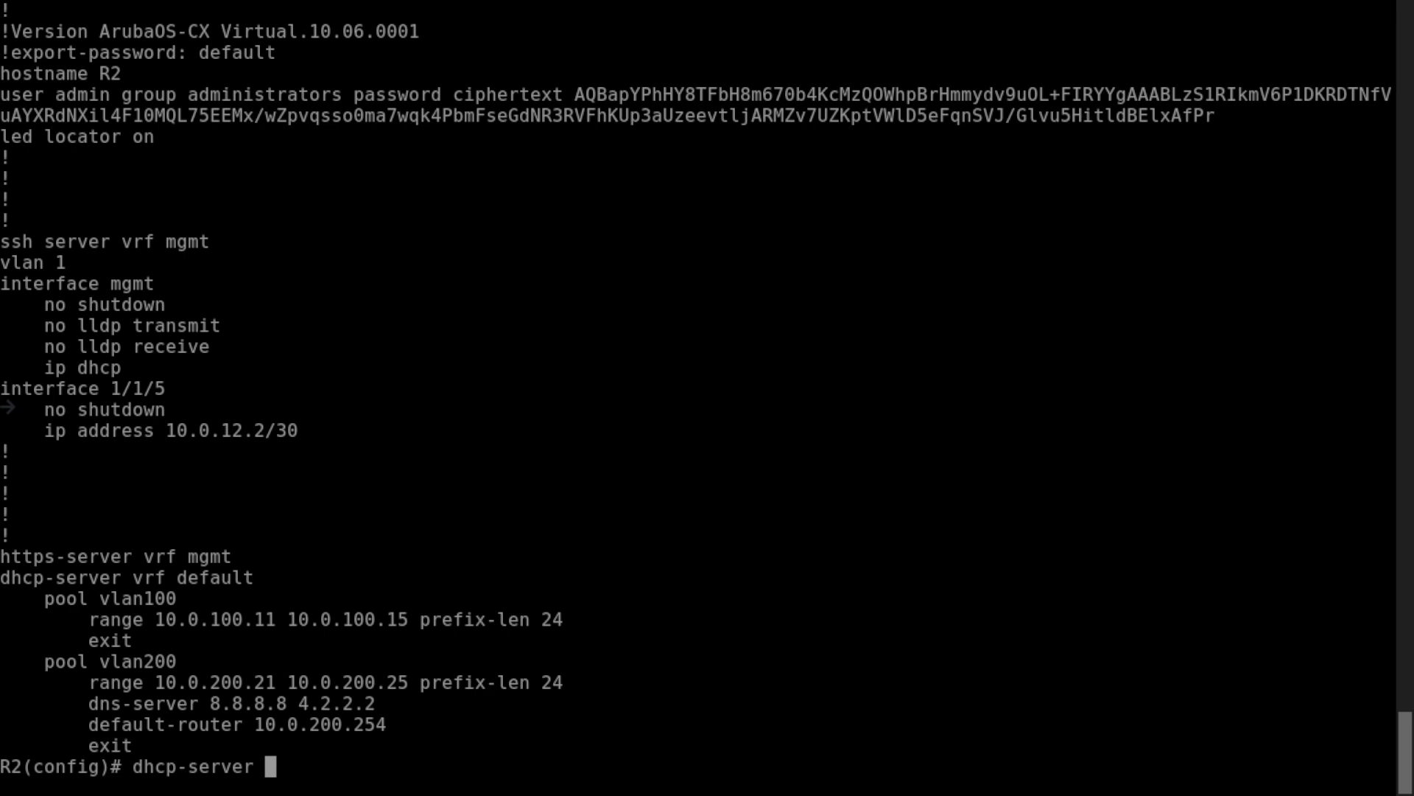
text(vrf default)
key(Return)
text(pool )
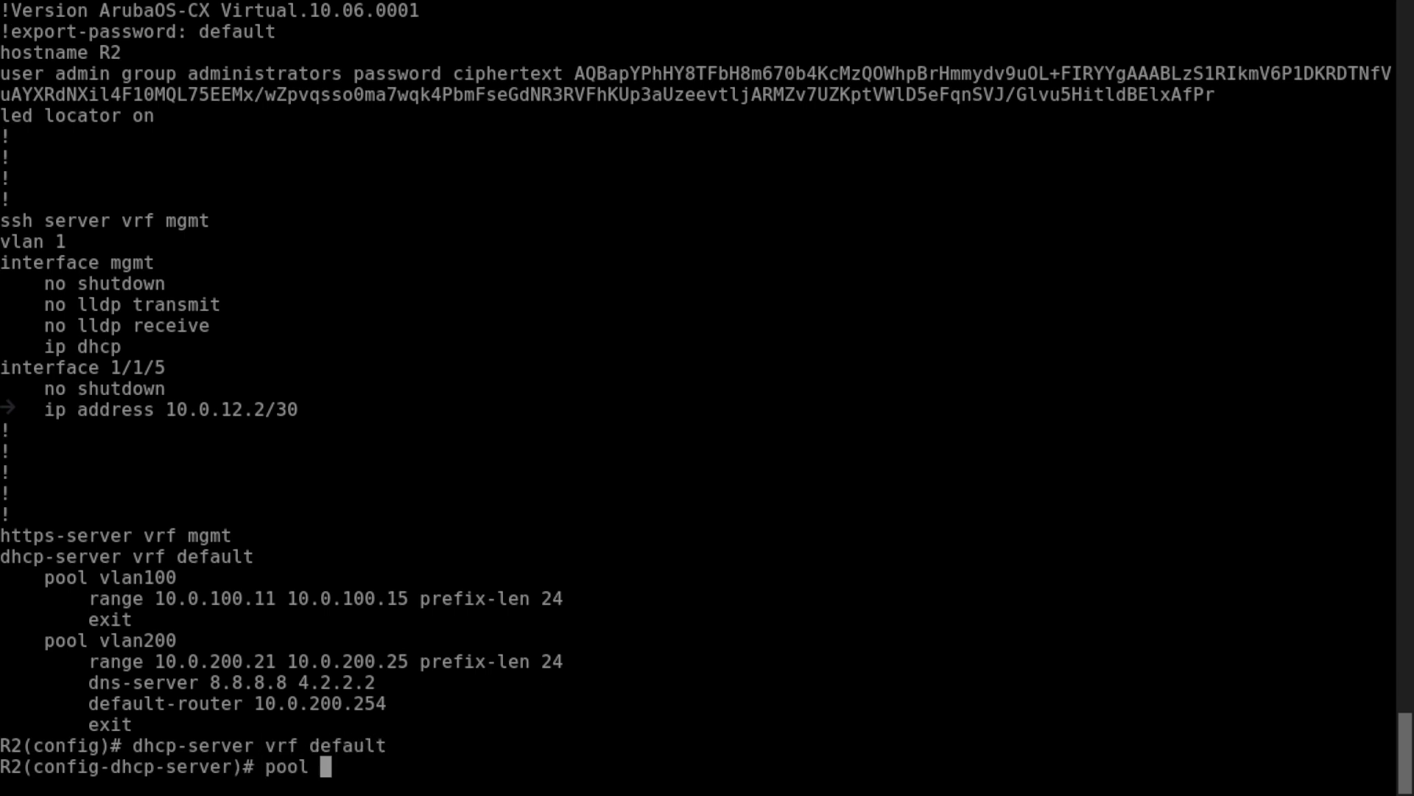
text(vlan100)
key(Return)
text(dns-server )
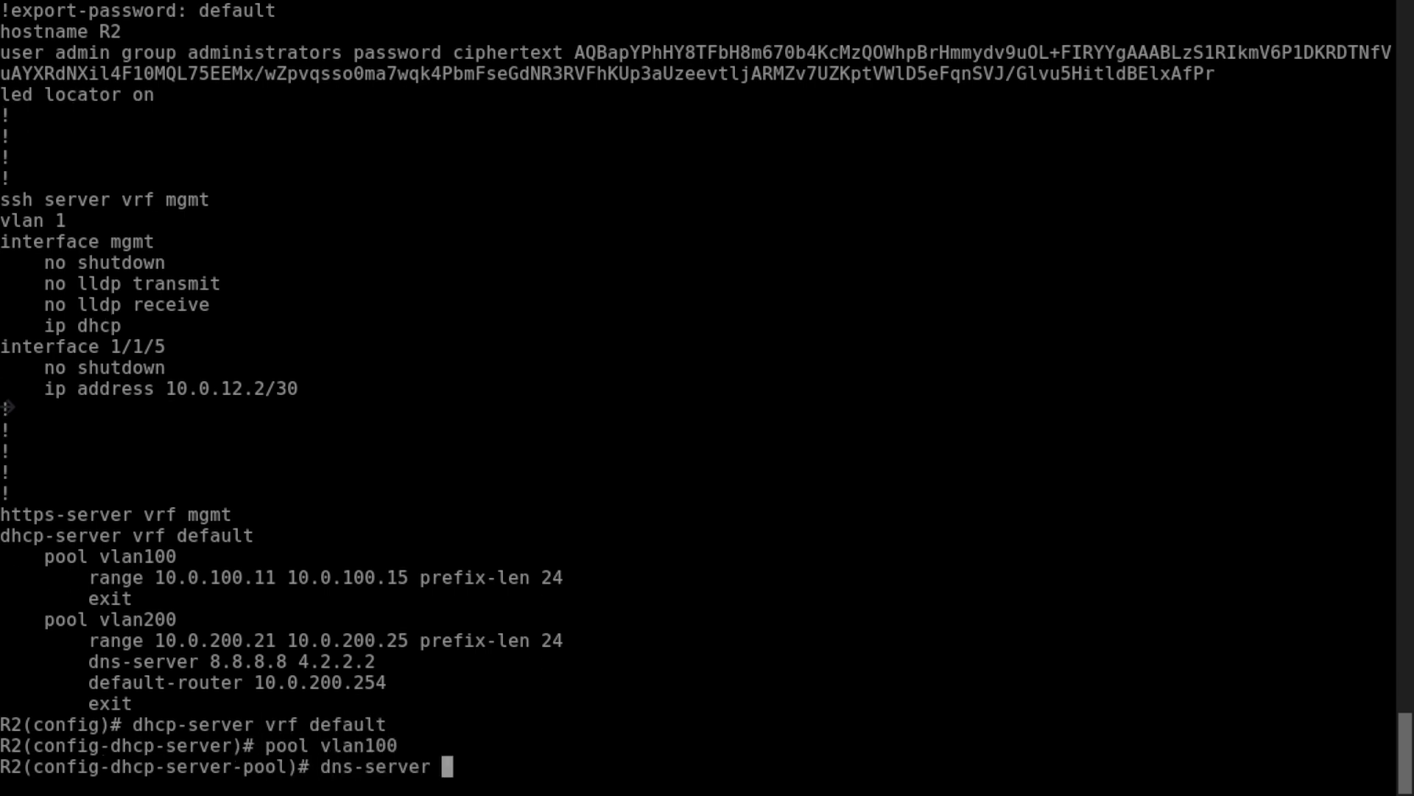
text(8.8.8.8)
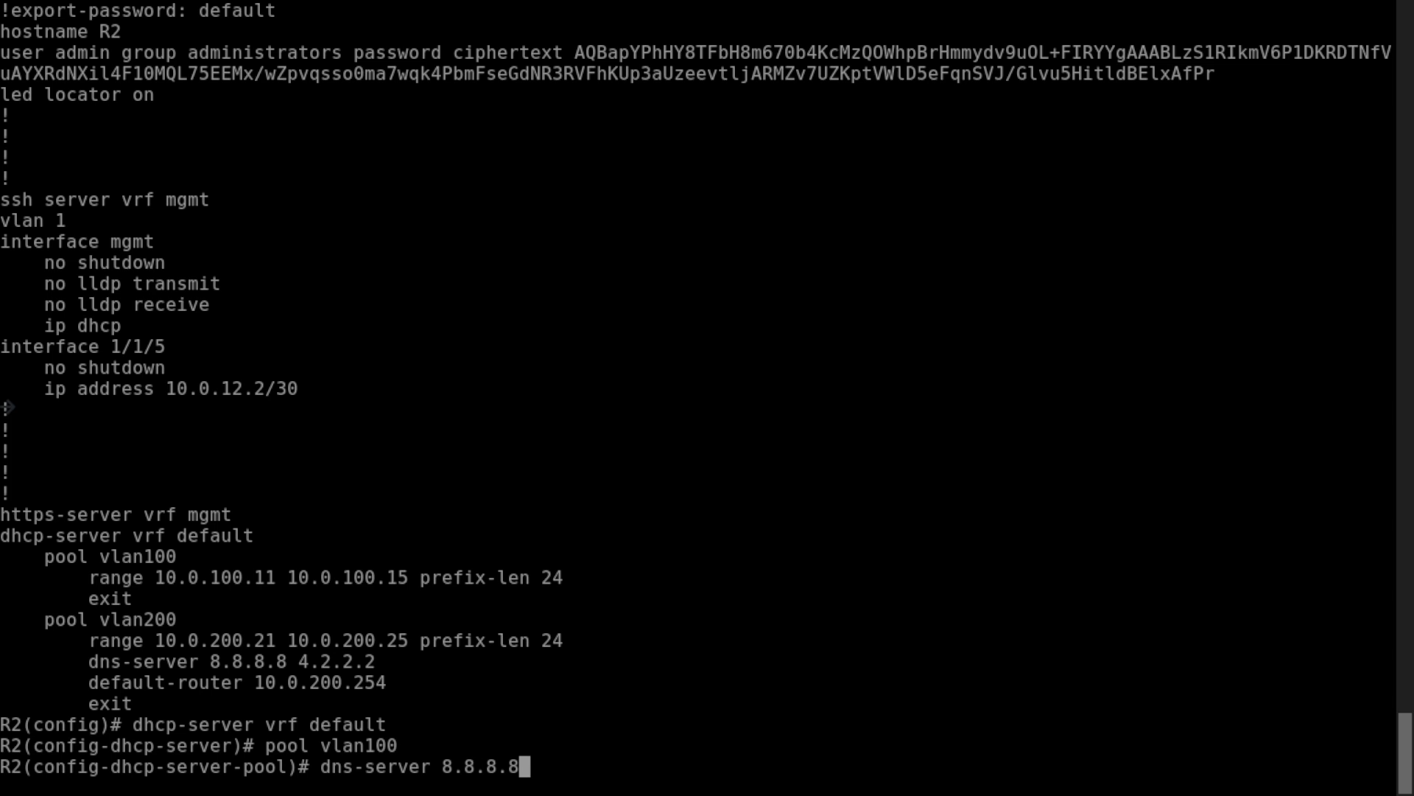
key(Return)
Set the vlan100 pool's default router to 10.0.100.254.
text(de)
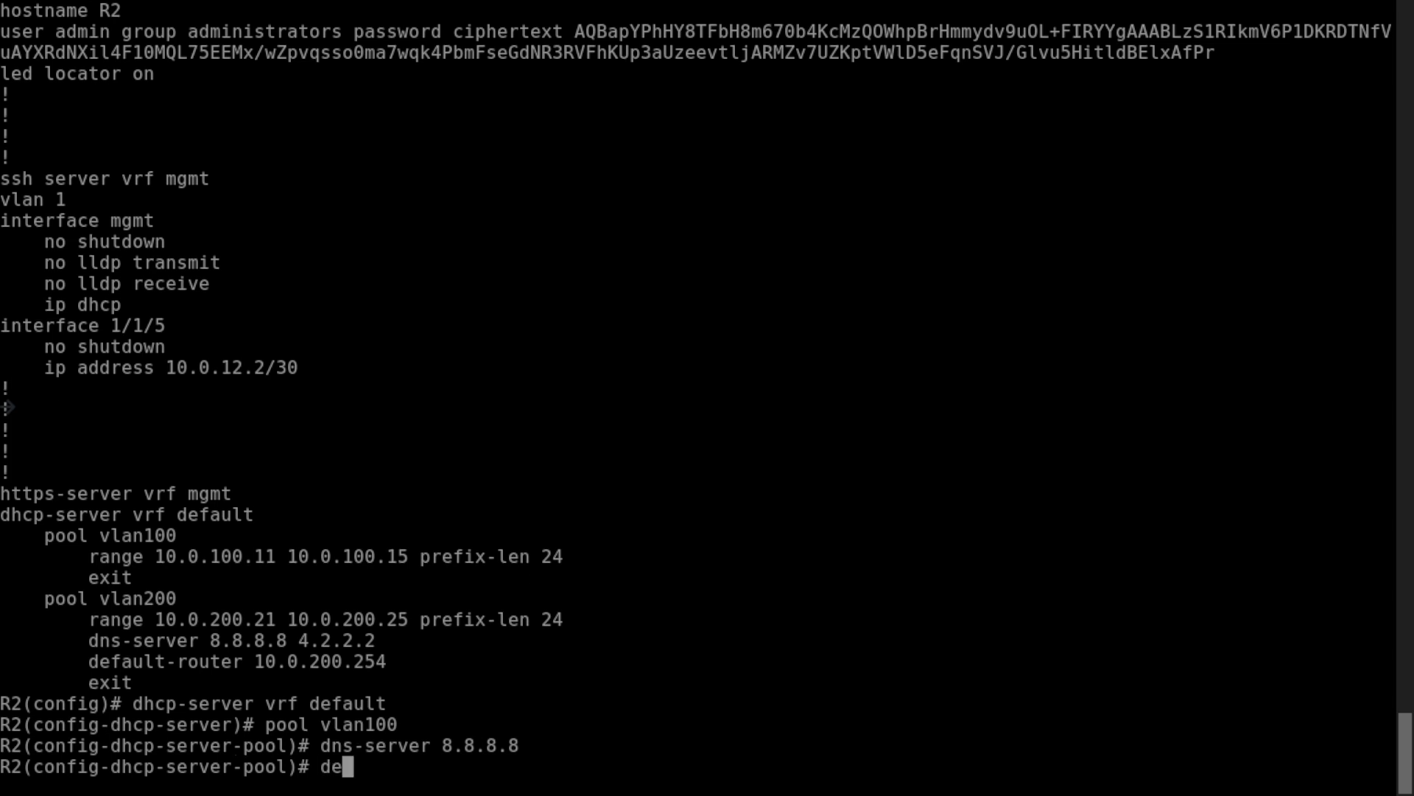
text(fault-router 10.0.100.254)
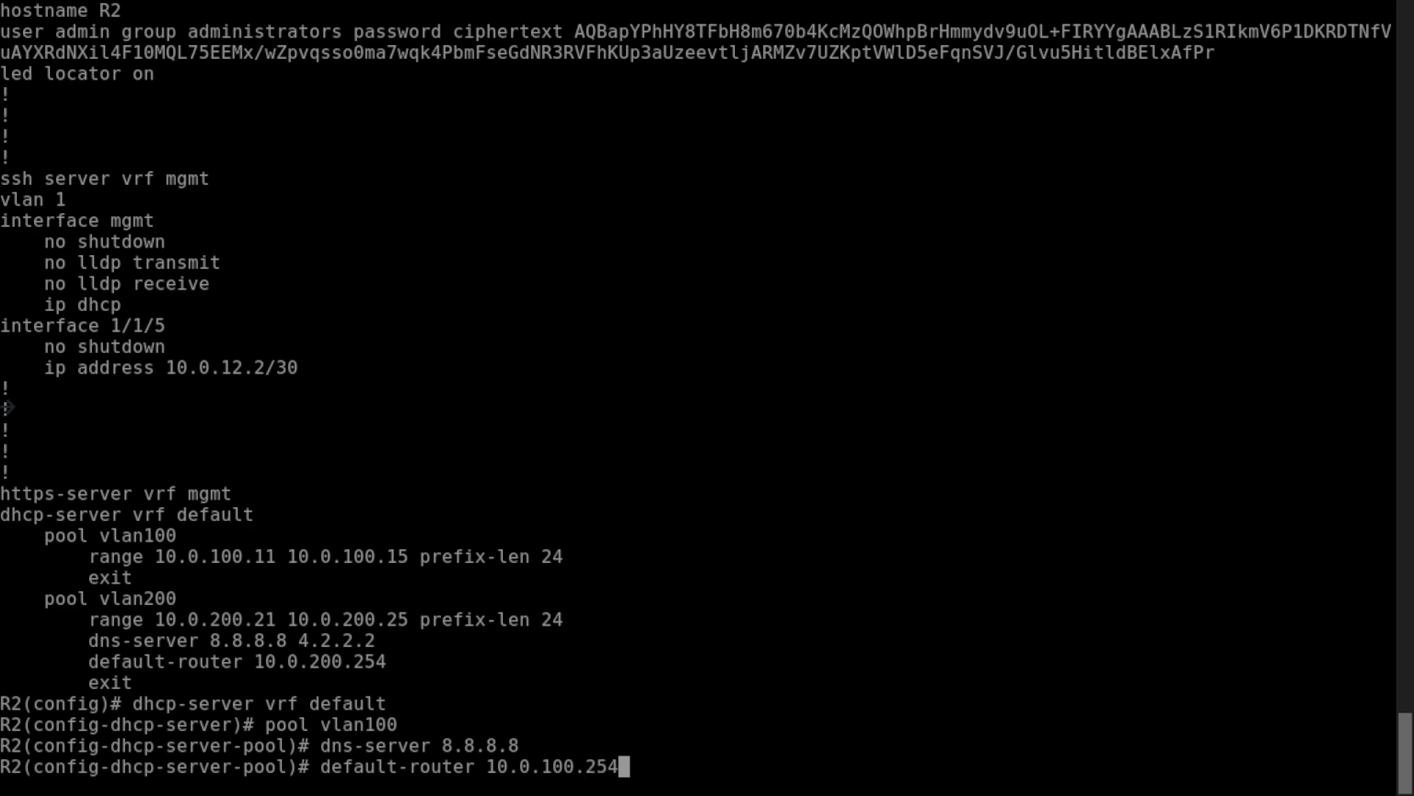
key(Return)
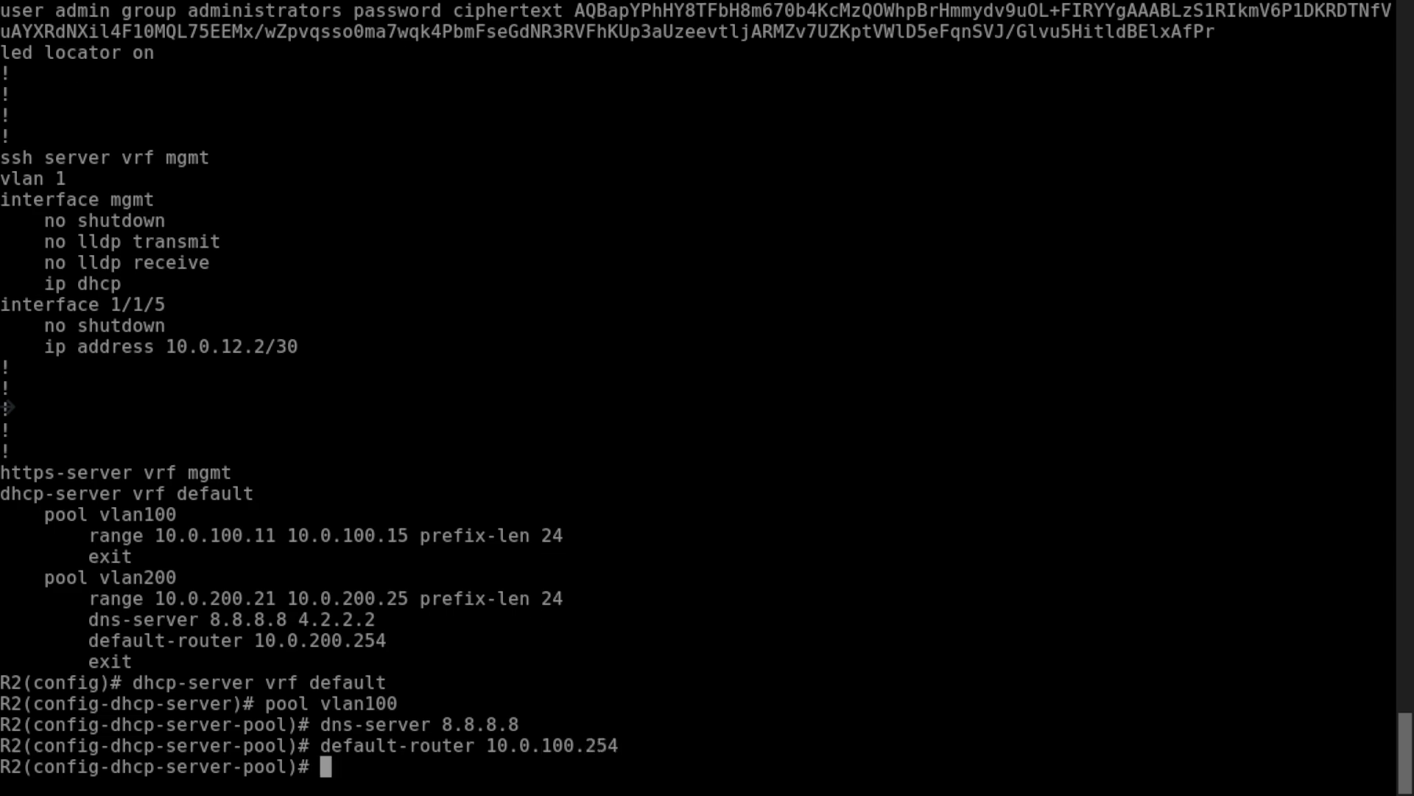
Exit the vlan100 pool configuration and return to the DHCP server configuration level.
text(exit)
key(Return)
key(Return)
key(Return)
key(Return)
key(Return)
key(Return)
key(Return)
key(Return)
key(Return)
Display the running configuration through the DHCP server section to review the vlan100 pool's DNS server and default router.
text(sh running-config)
key(Return)
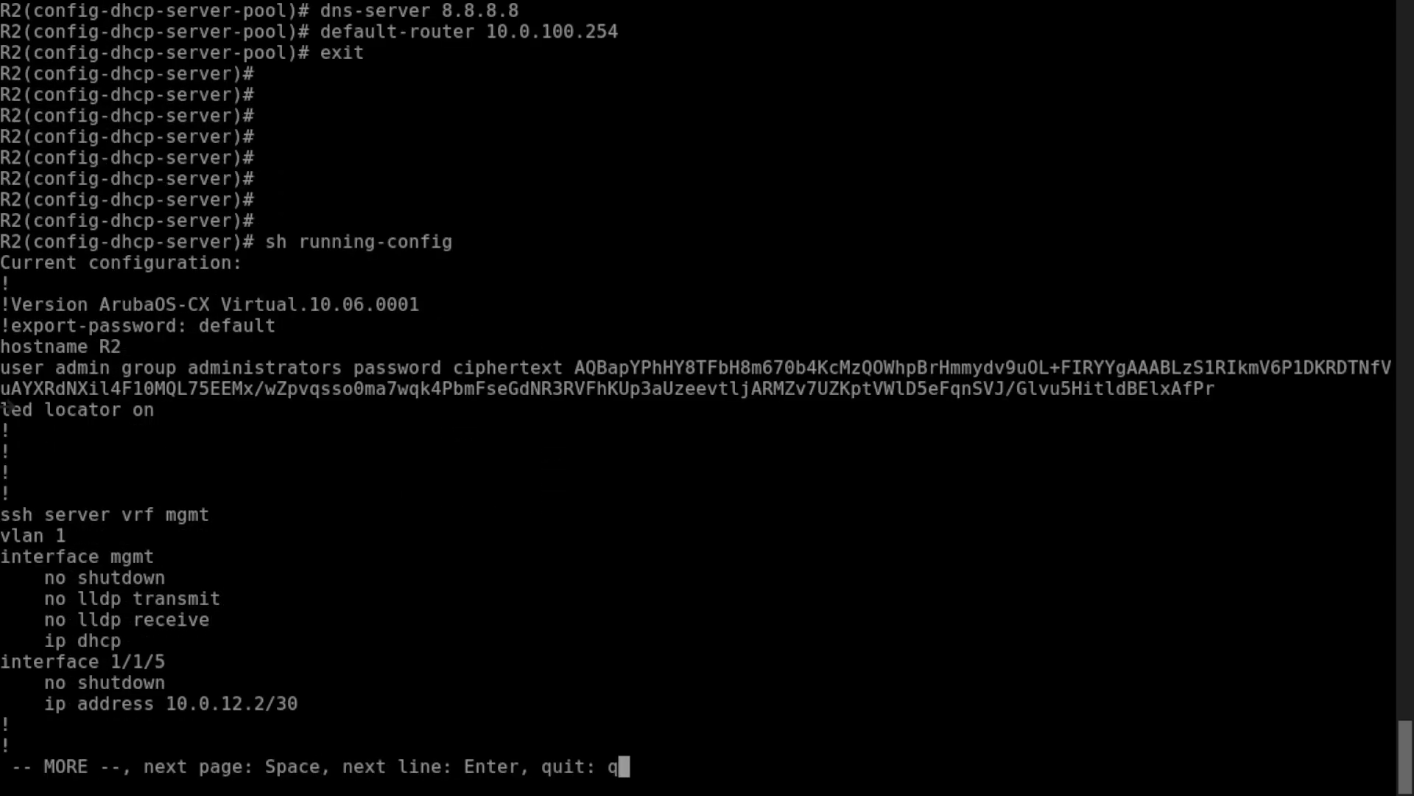
key(space)
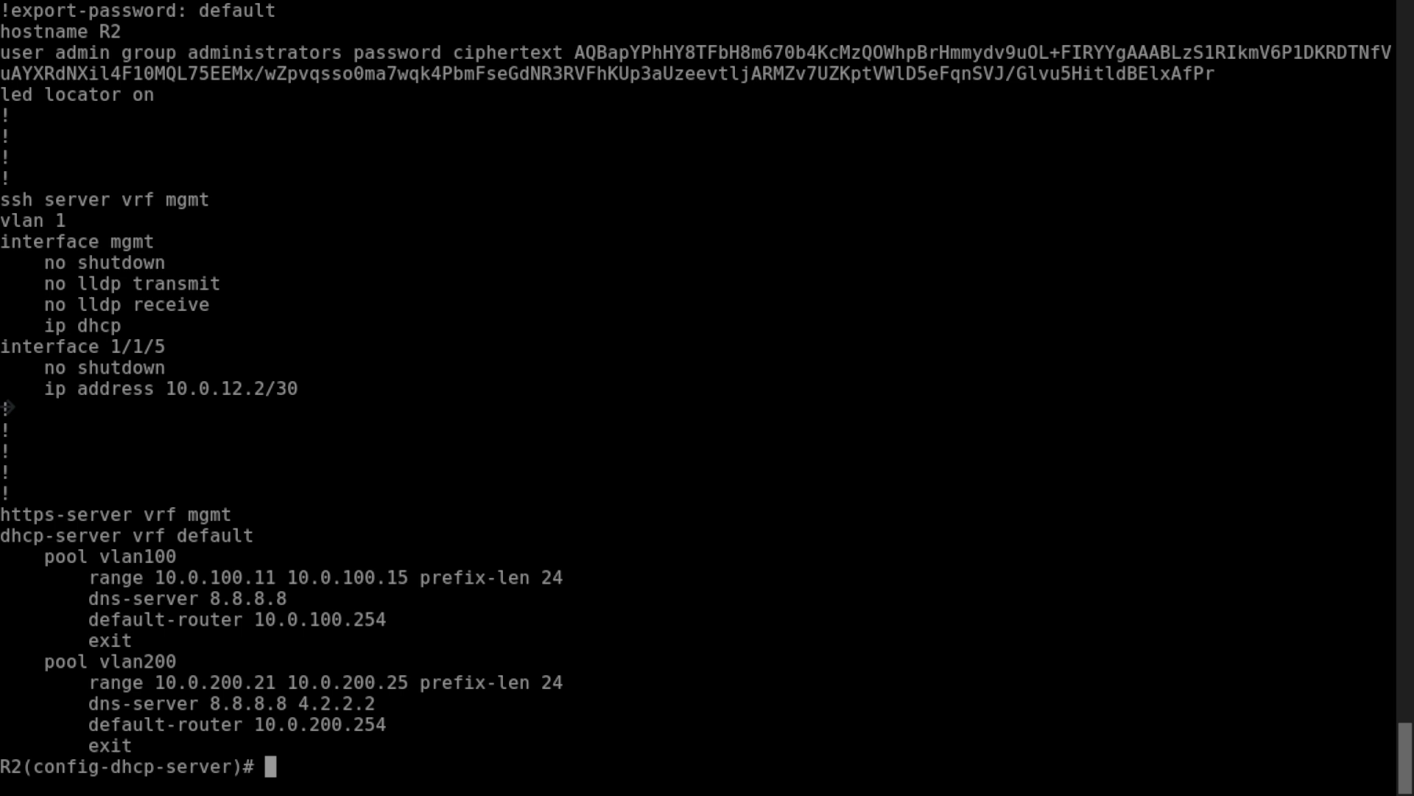
Exit the DHCP server configuration and save R2's configuration with wr me.
text(exit)
key(Return)
key(Return)
key(Return)
key(Return)
key(Return)
text(wr me)
key(Return)
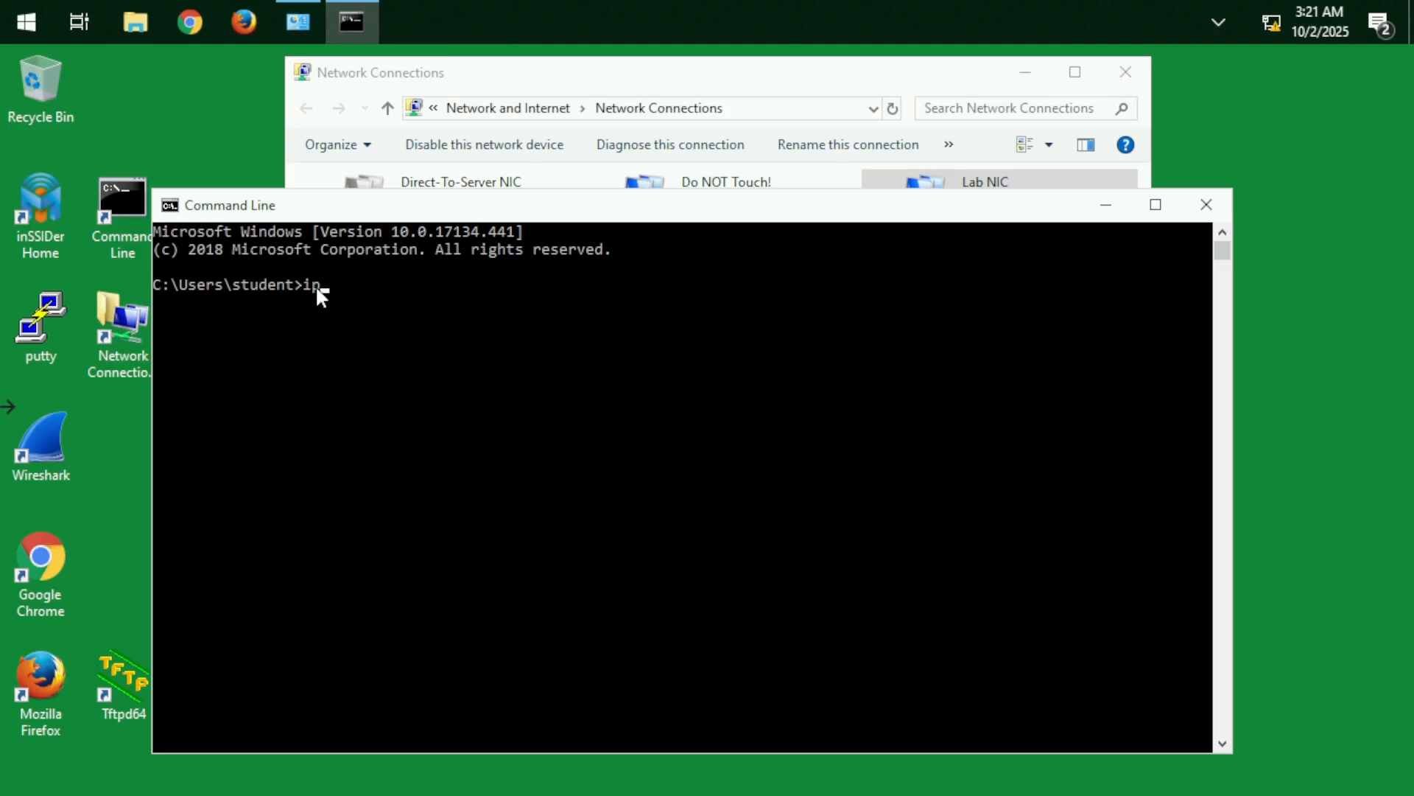
On the Windows client's command line, run ipconfig twice and examine the Lab NIC's IPv4 address.
text(config)
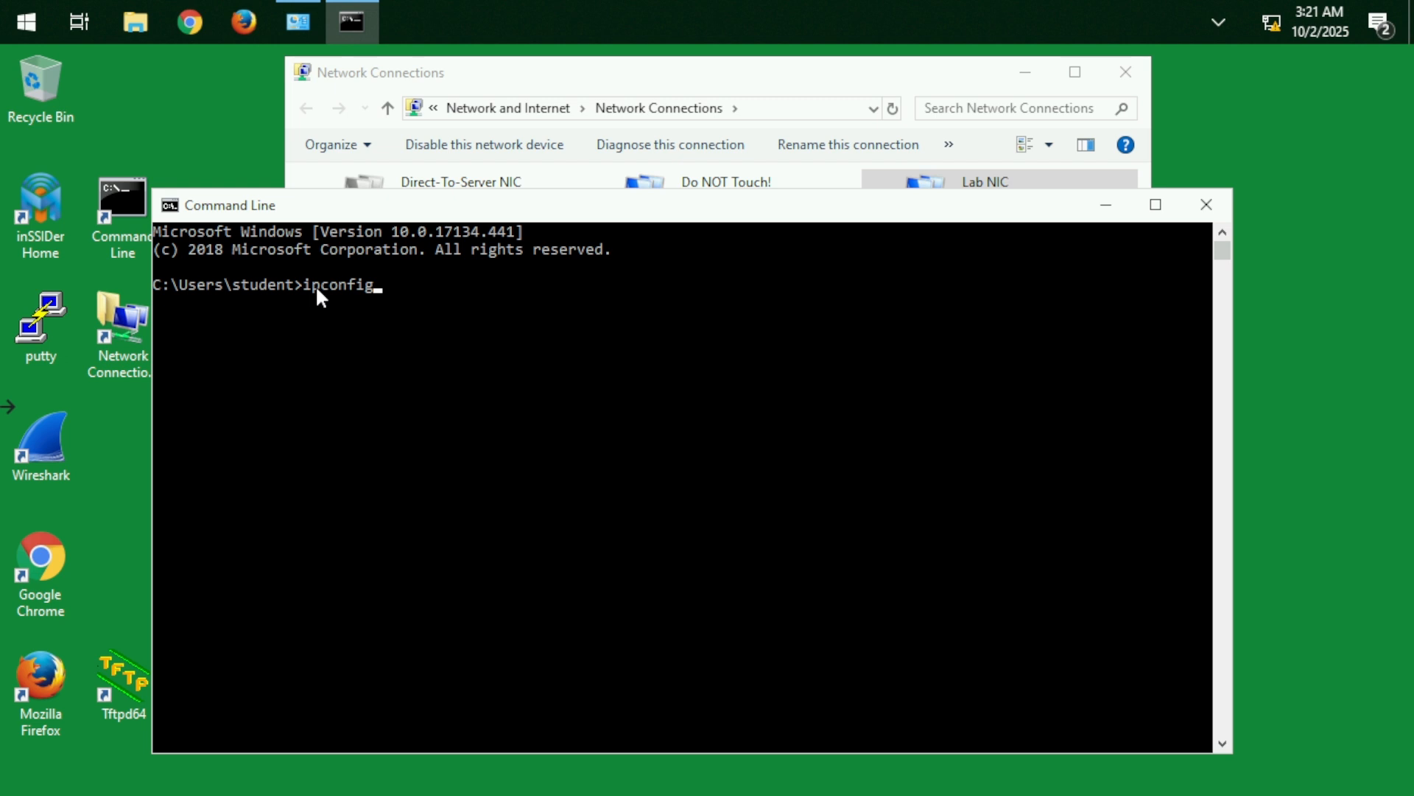
key(Return)
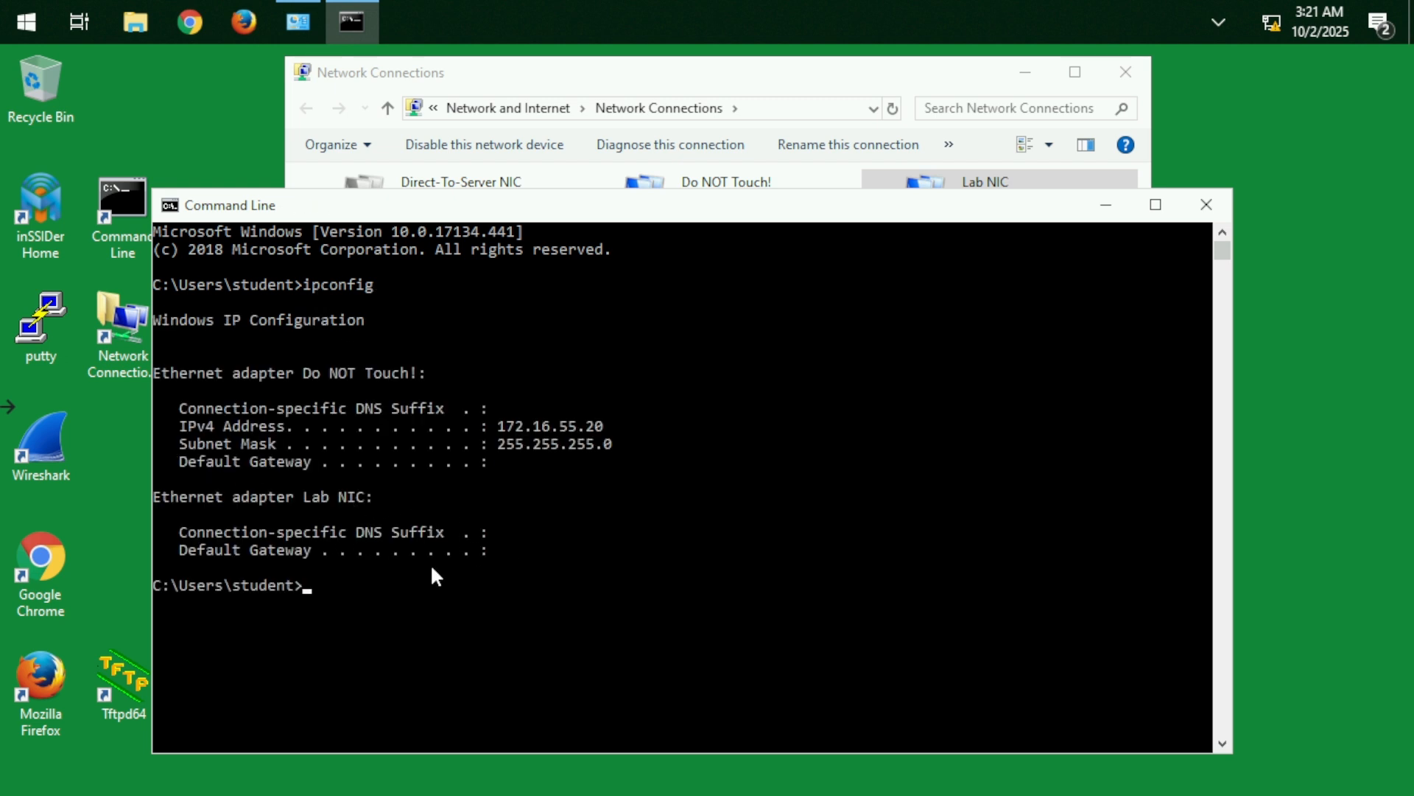
key(Up)
key(Return)
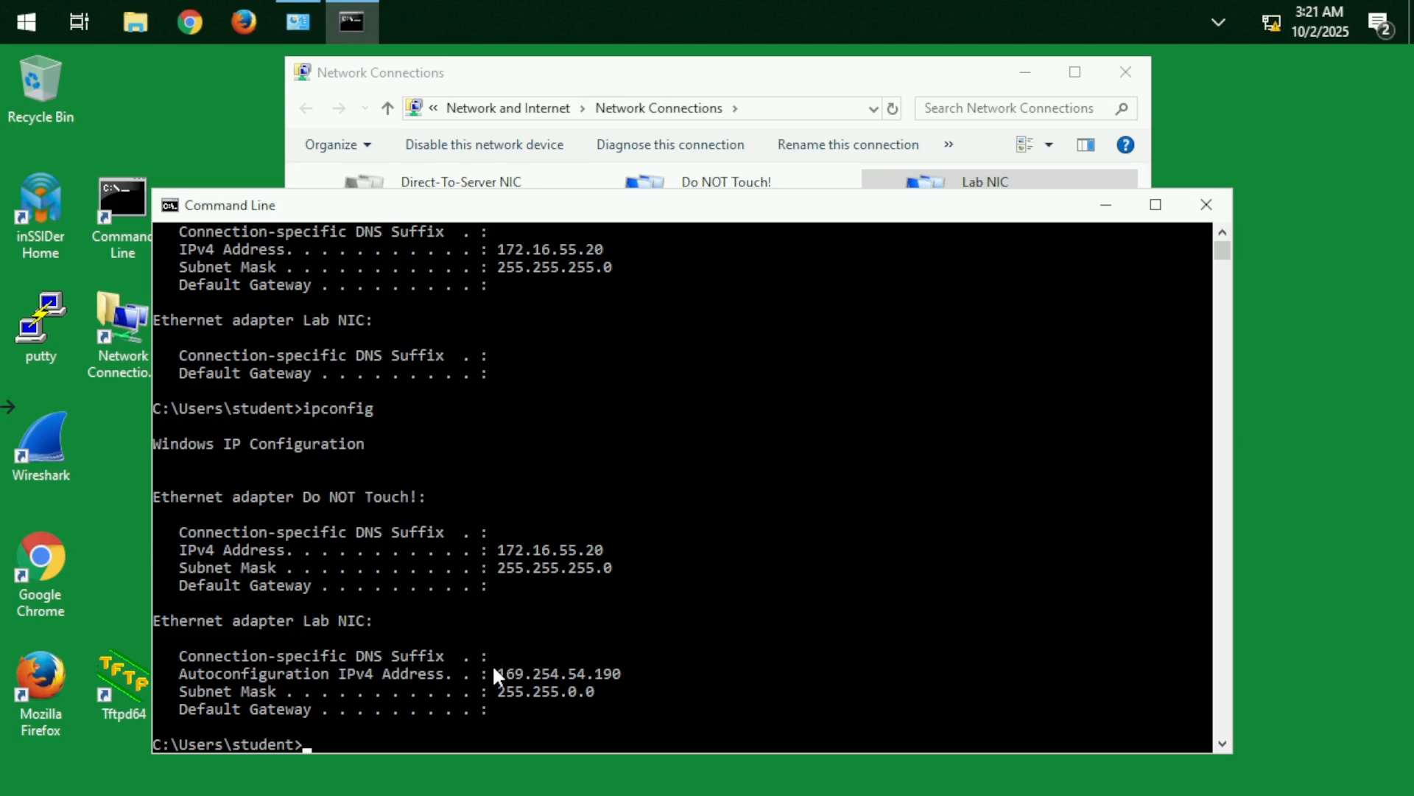
drag(494, 668, 610, 676)
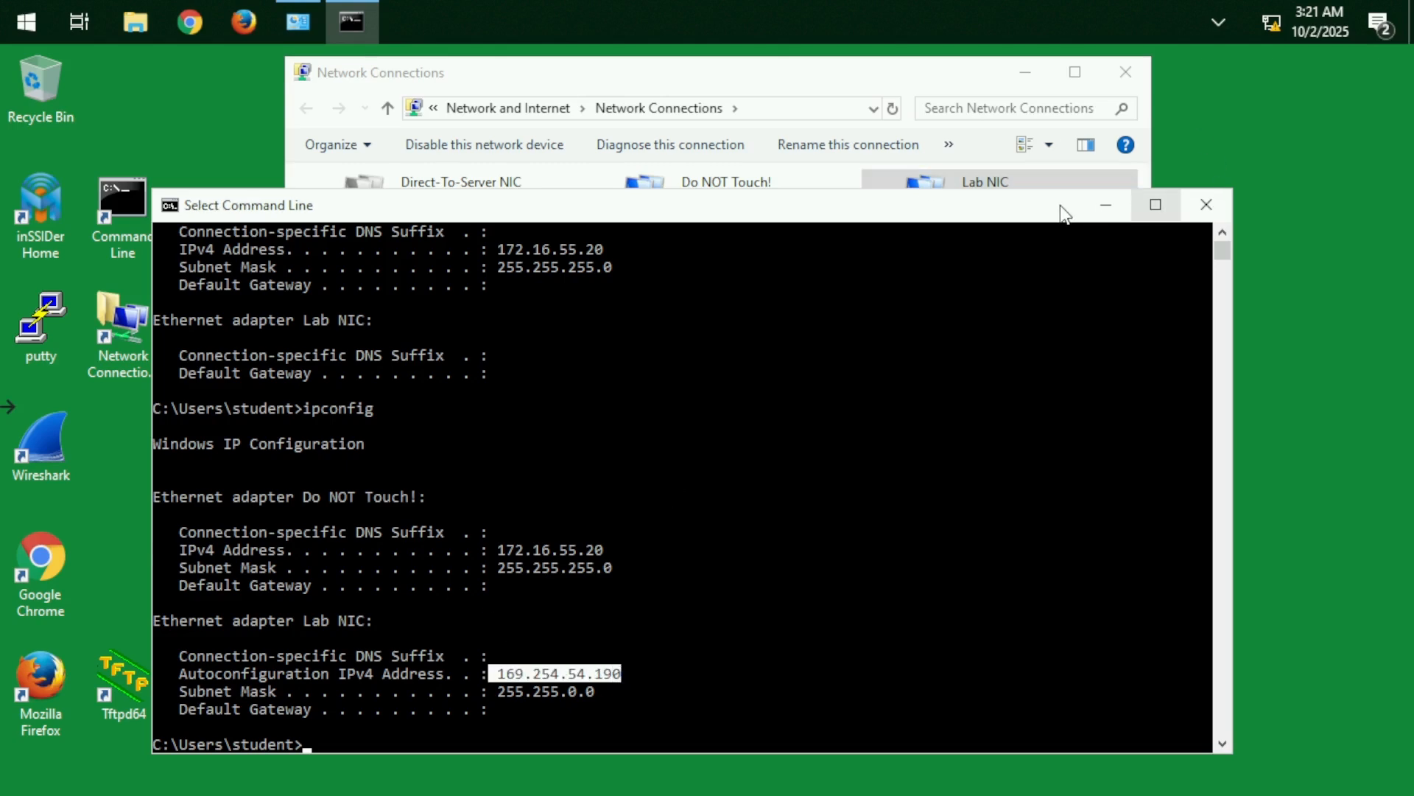
Check in the Lab NIC's IPv4 properties how its IP and DNS addresses are obtained, and accept the settings.
drag(1063, 206, 1029, 127)
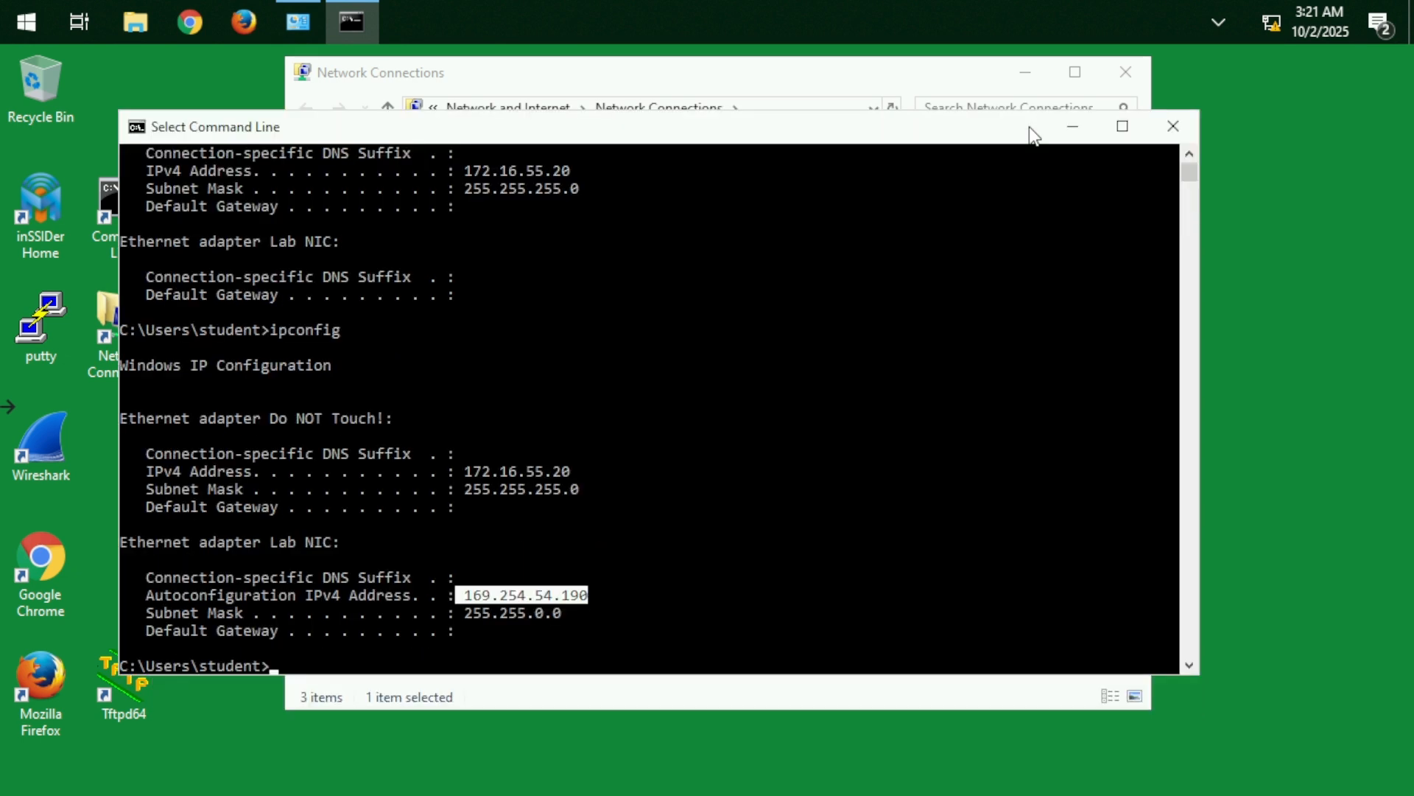
click(1085, 137)
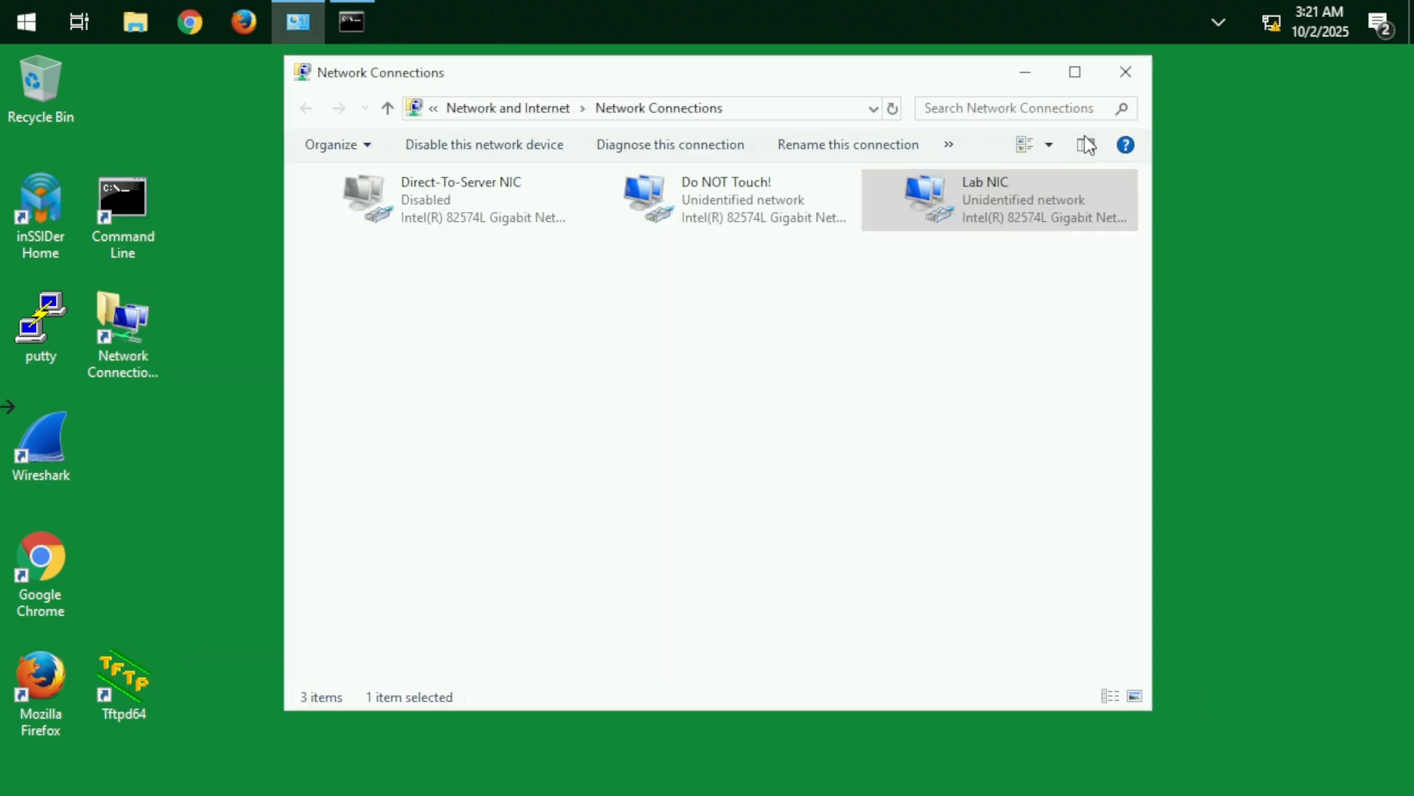
right_click(993, 183)
click(1049, 388)
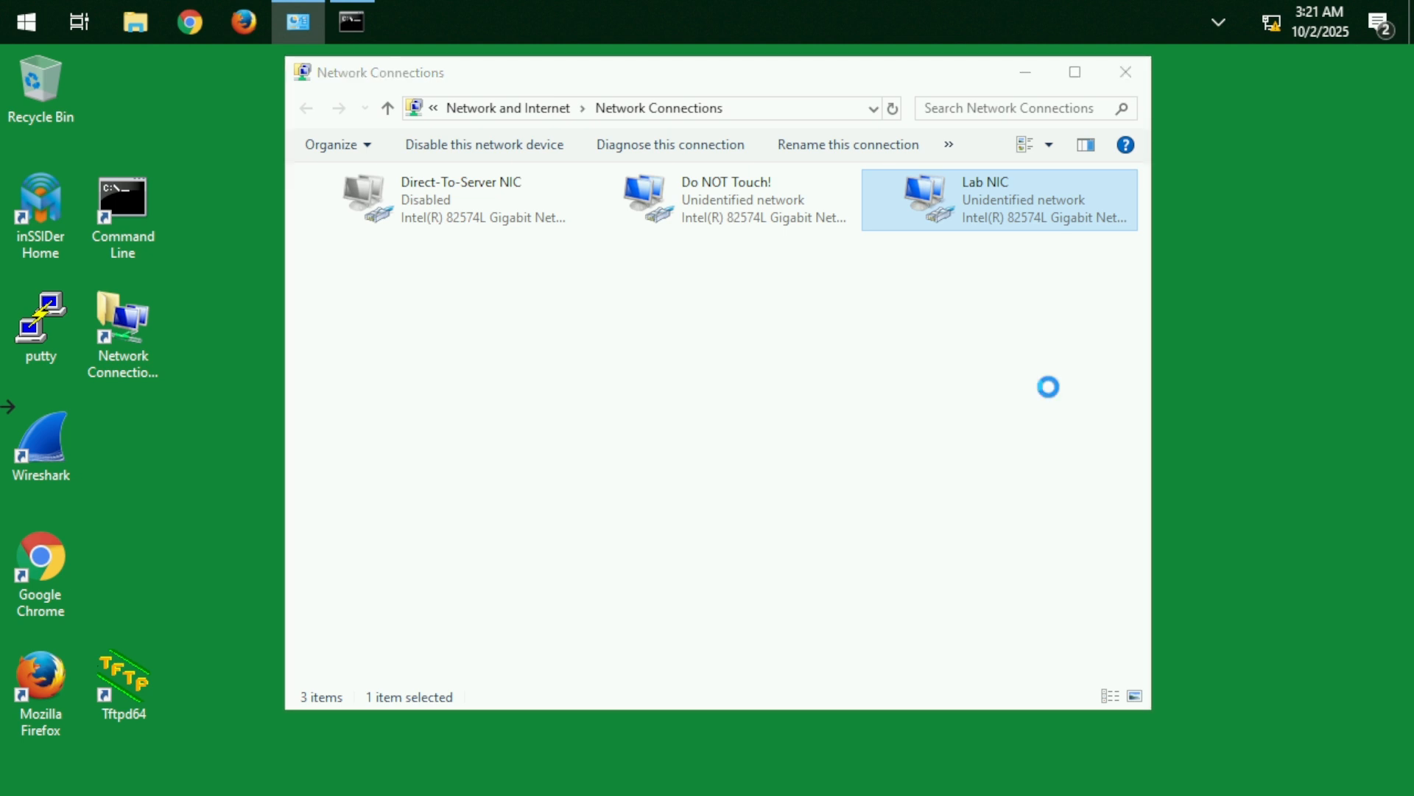
click(528, 401)
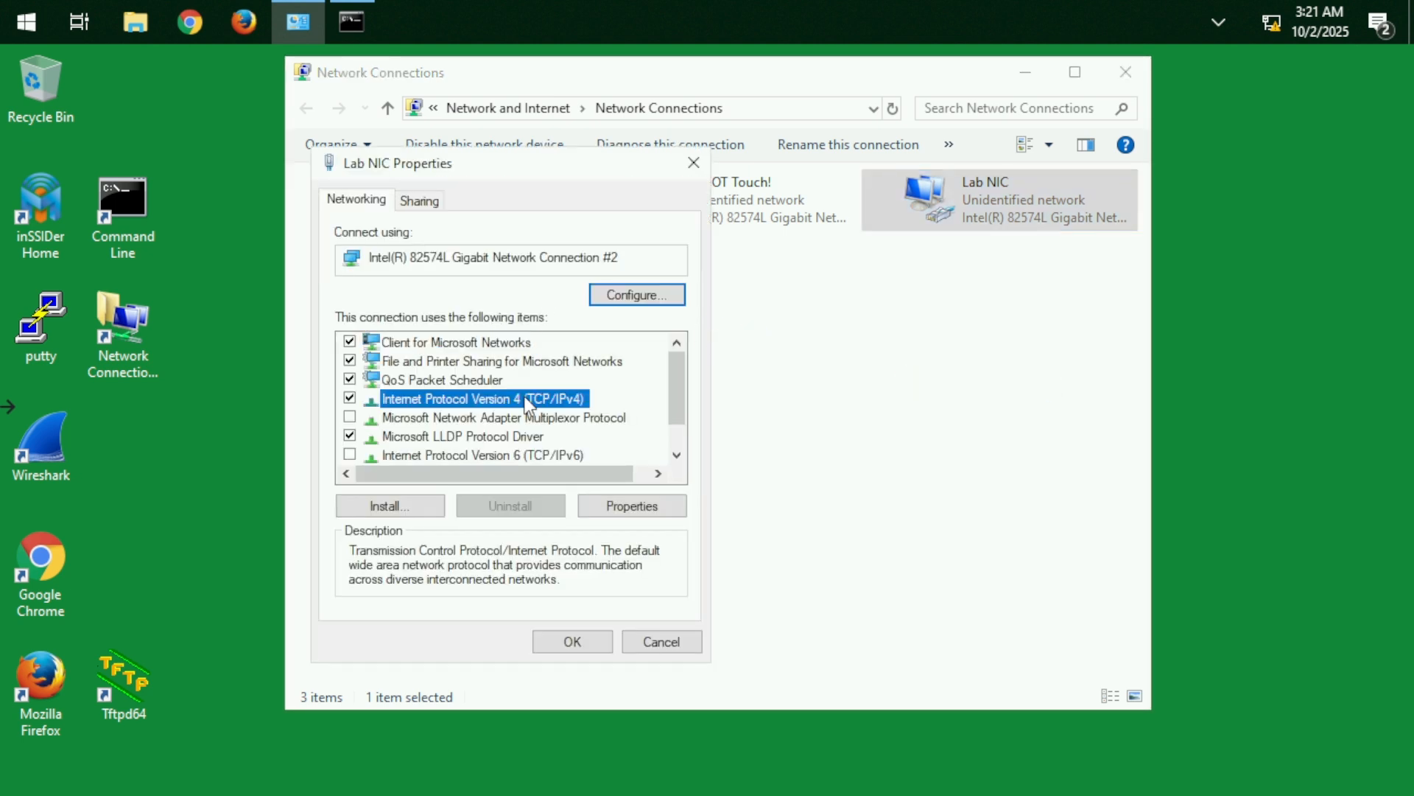
double_click(527, 402)
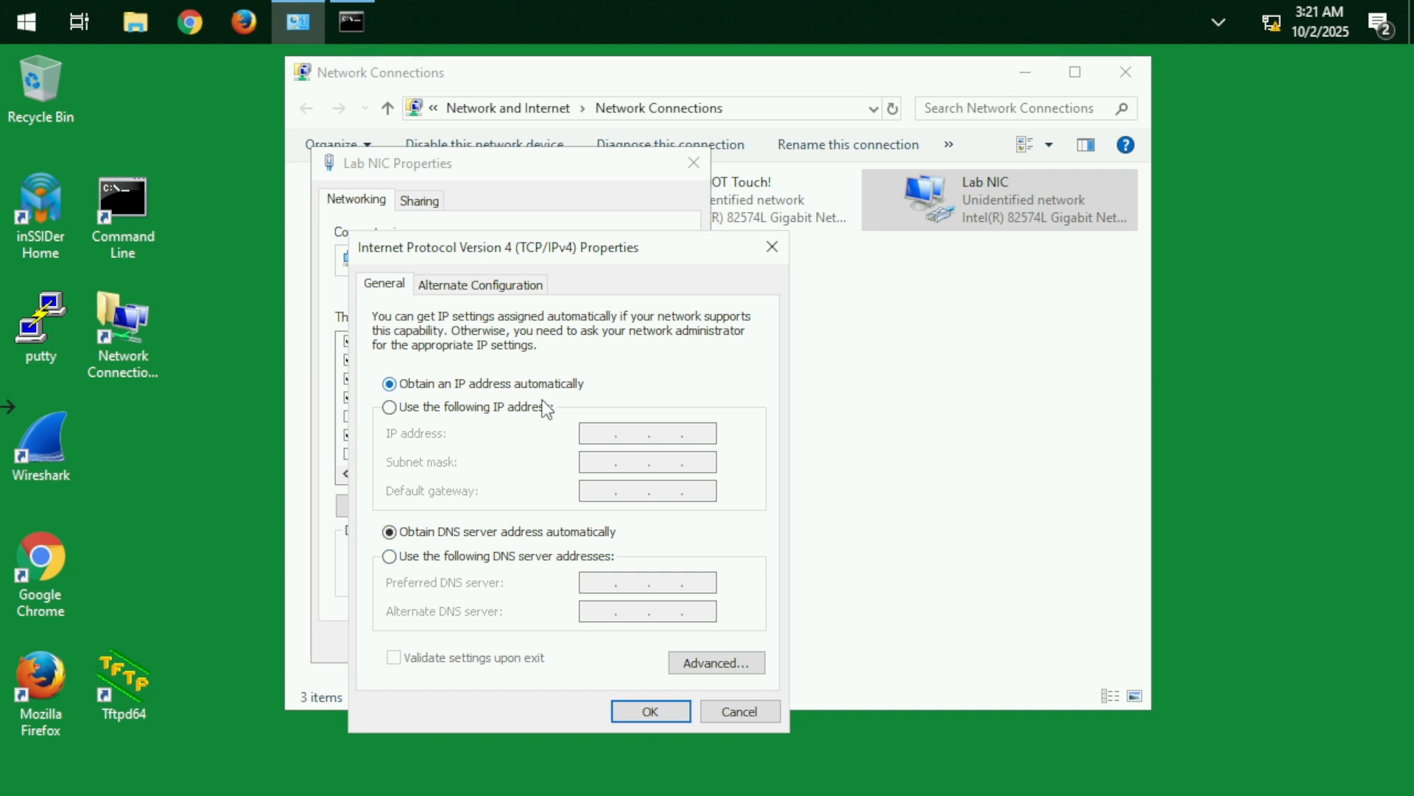
click(648, 710)
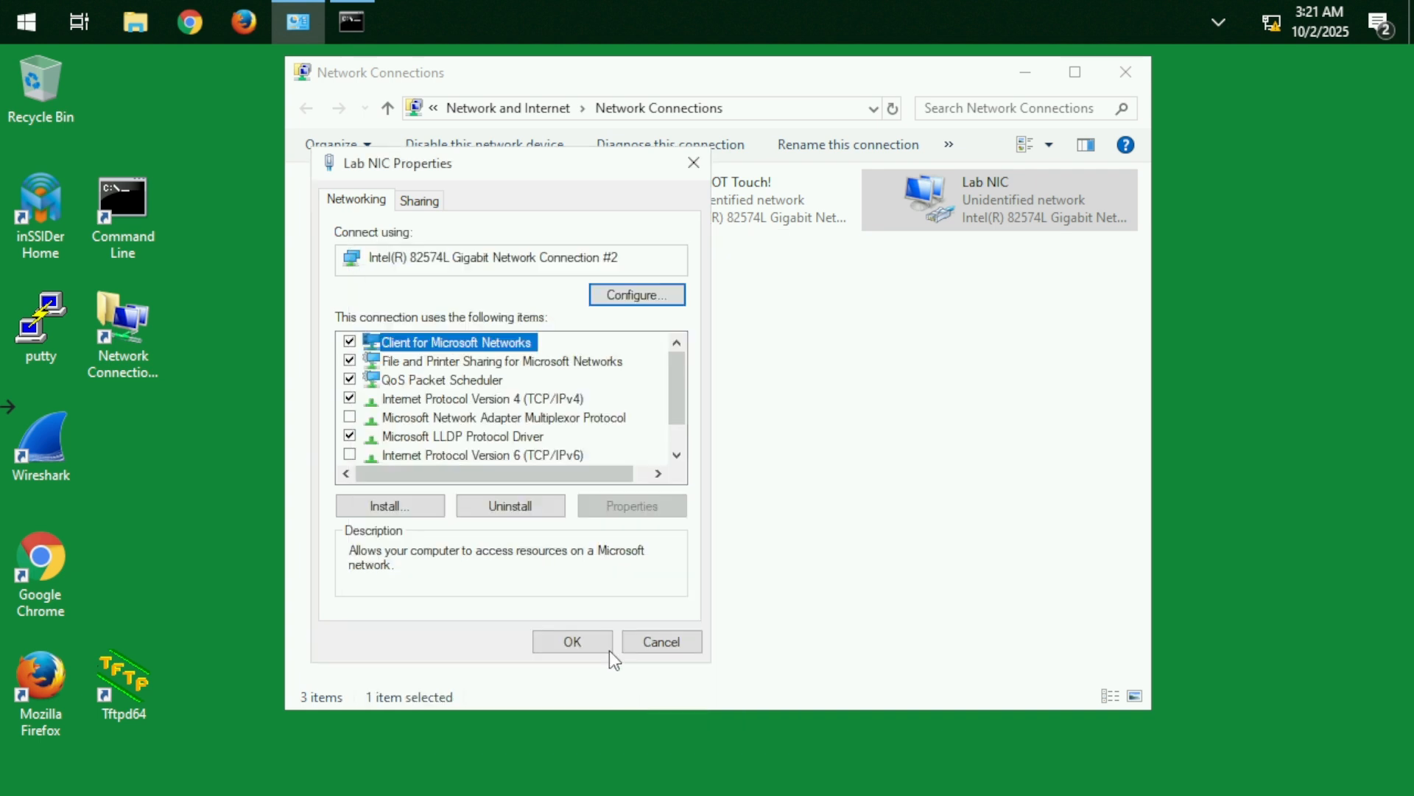
click(589, 642)
Open Wireshark and start a live capture on the Lab NIC interface.
double_click(53, 447)
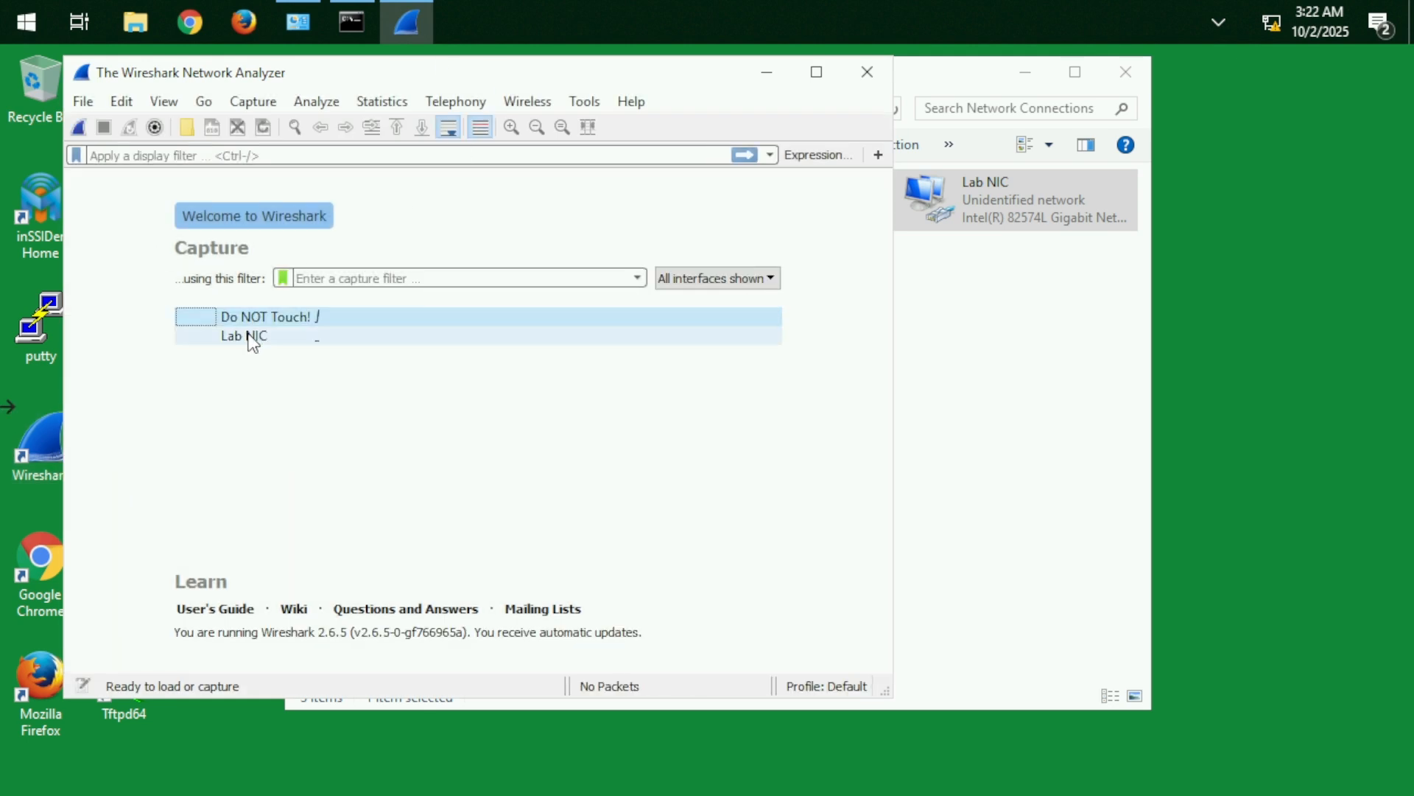
double_click(248, 335)
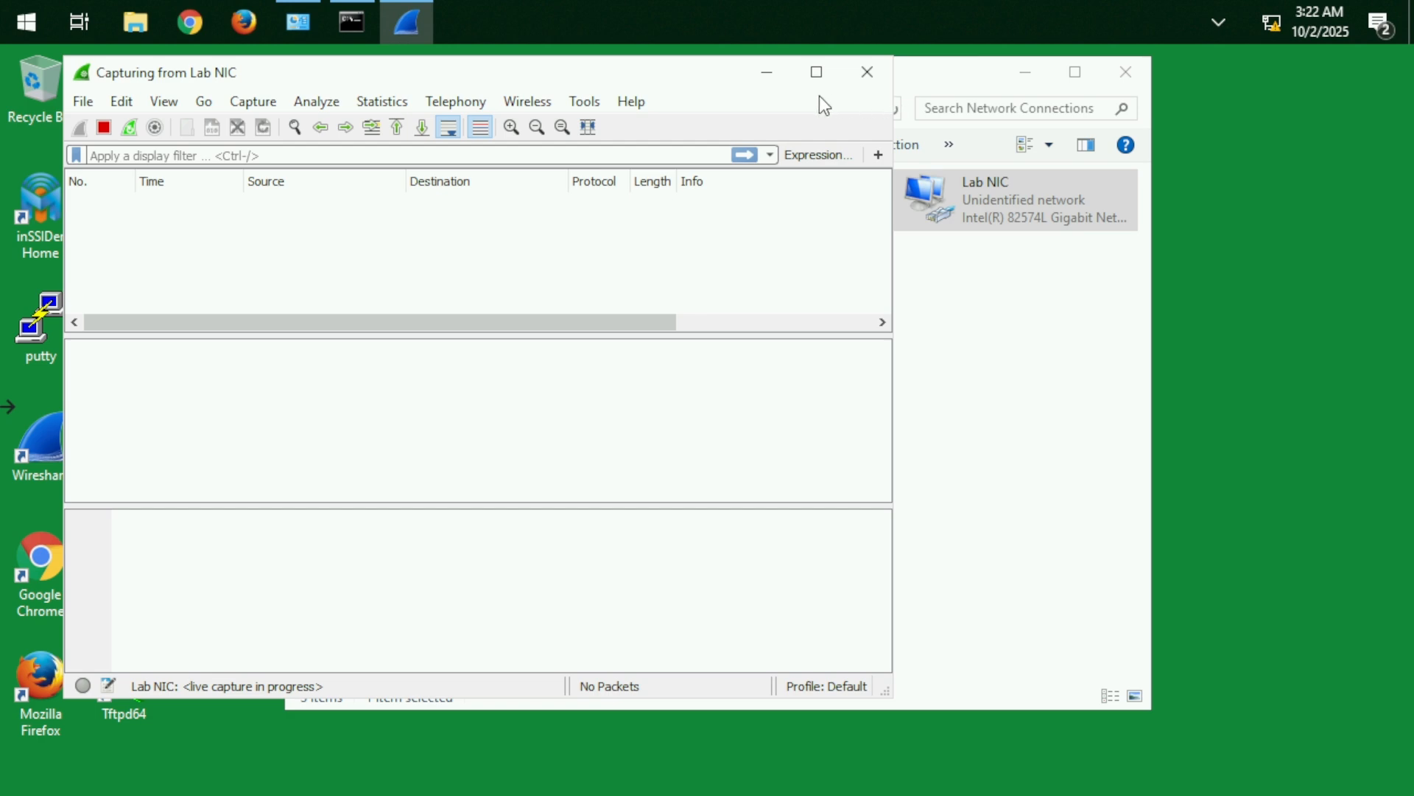
drag(692, 73, 921, 165)
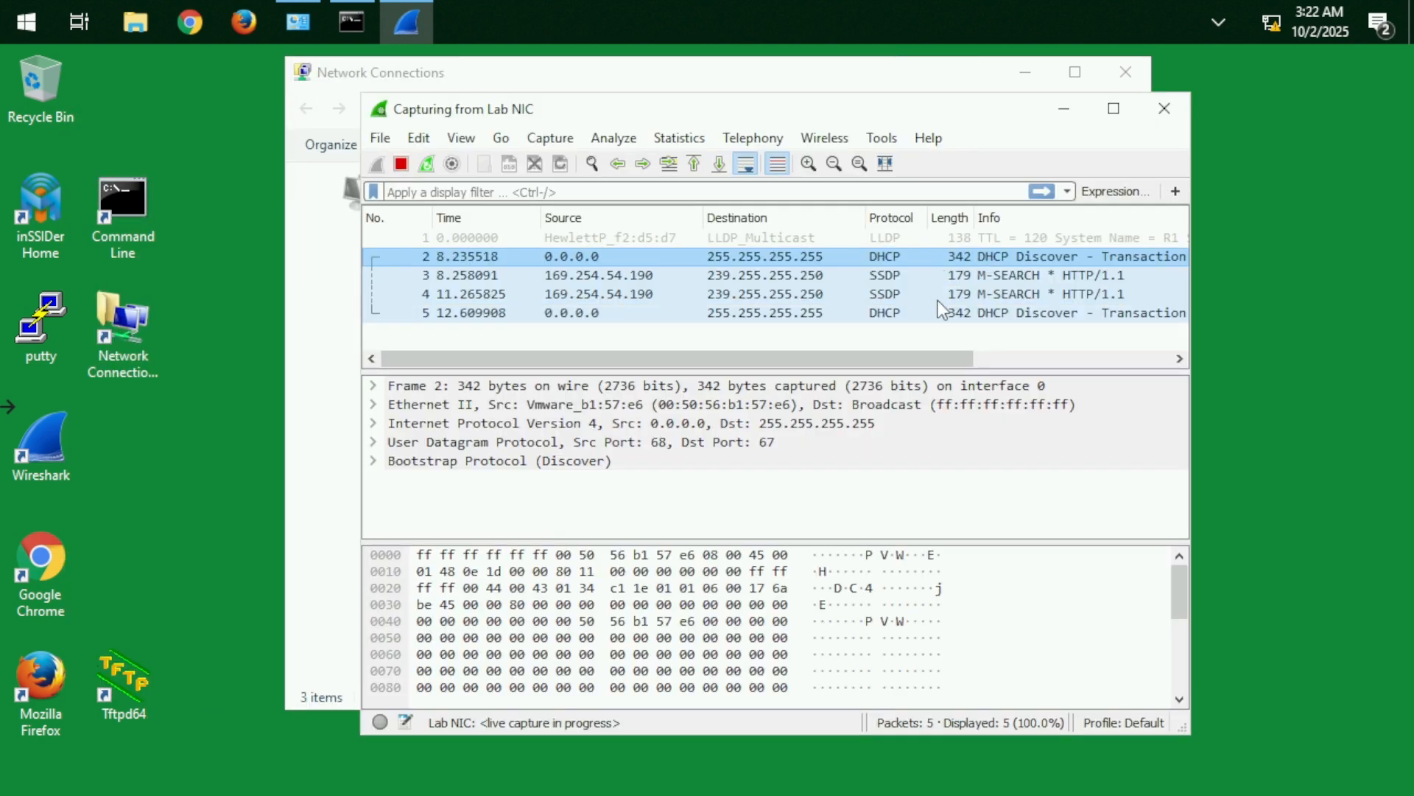
Examine the captured DHCP Discover packet, and quit Wireshark without saving the capture.
click(1010, 316)
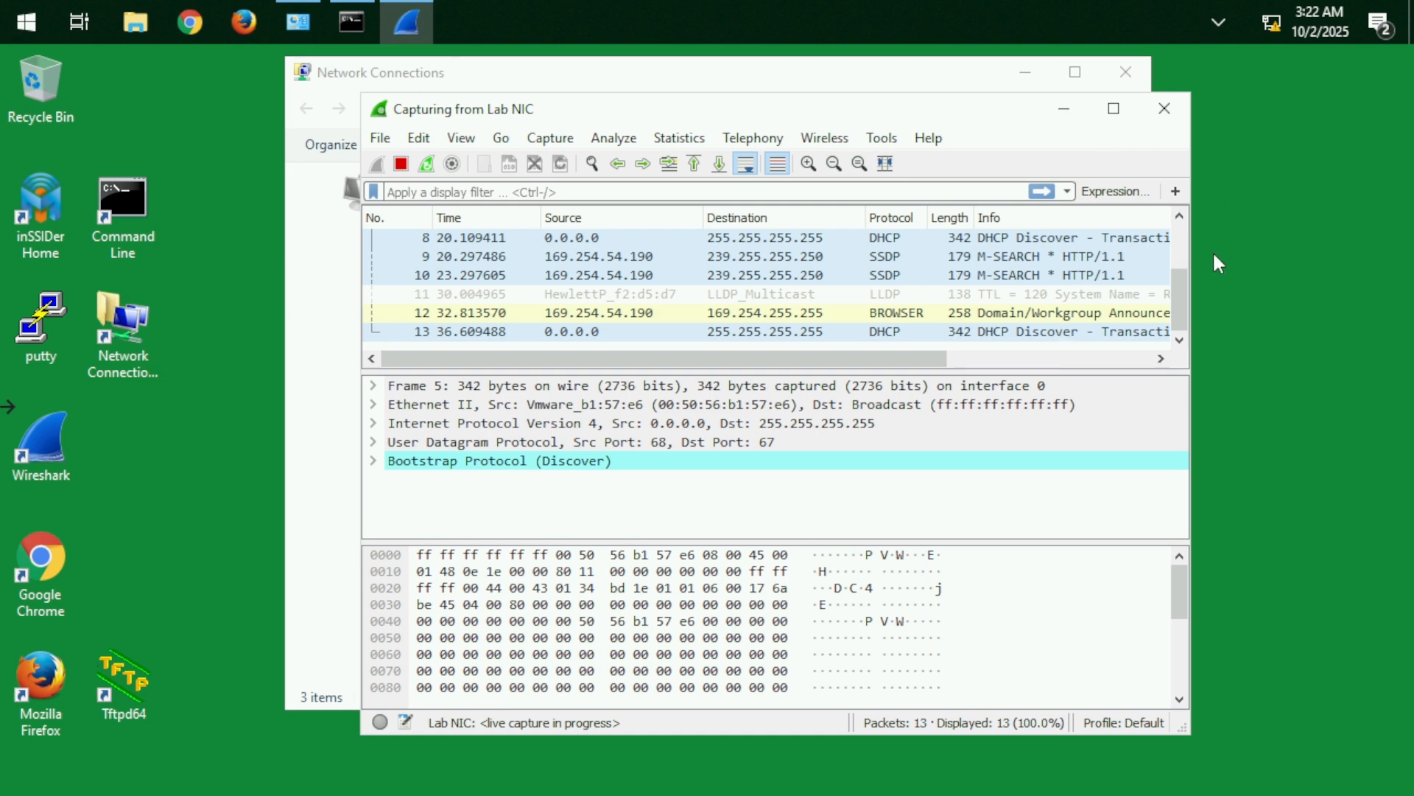
click(1162, 111)
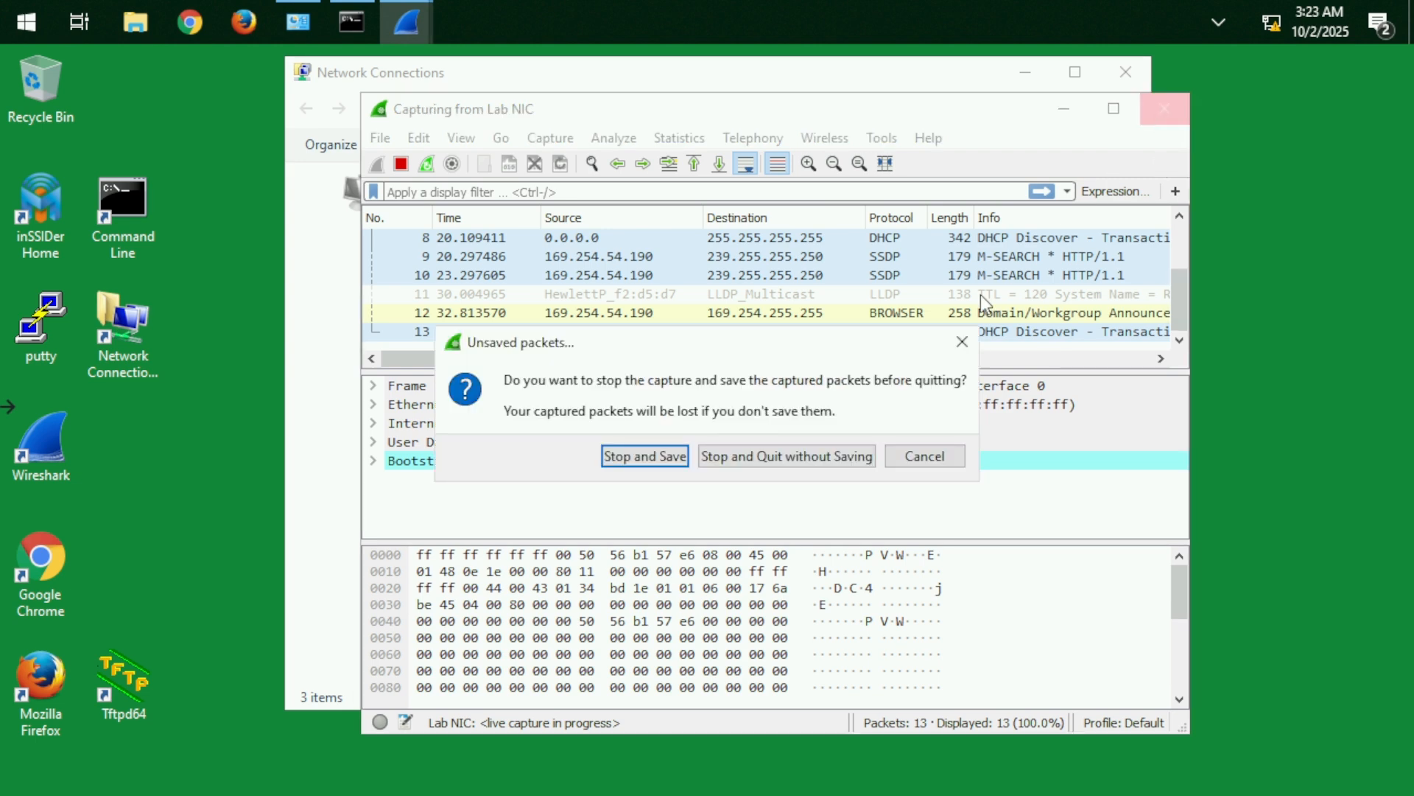
click(772, 457)
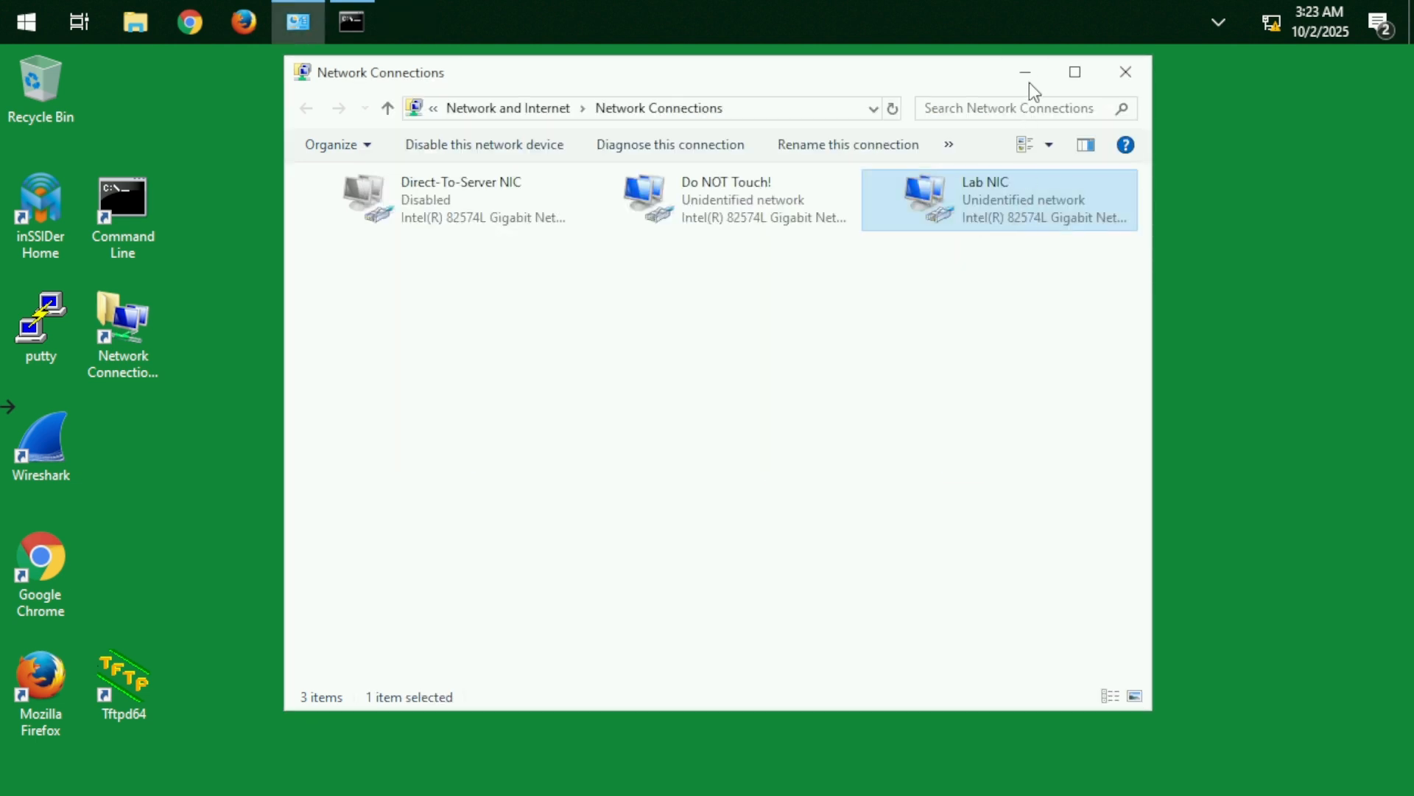
Minimize Network Connections, switch to R1's console and display its full running configuration.
click(1026, 73)
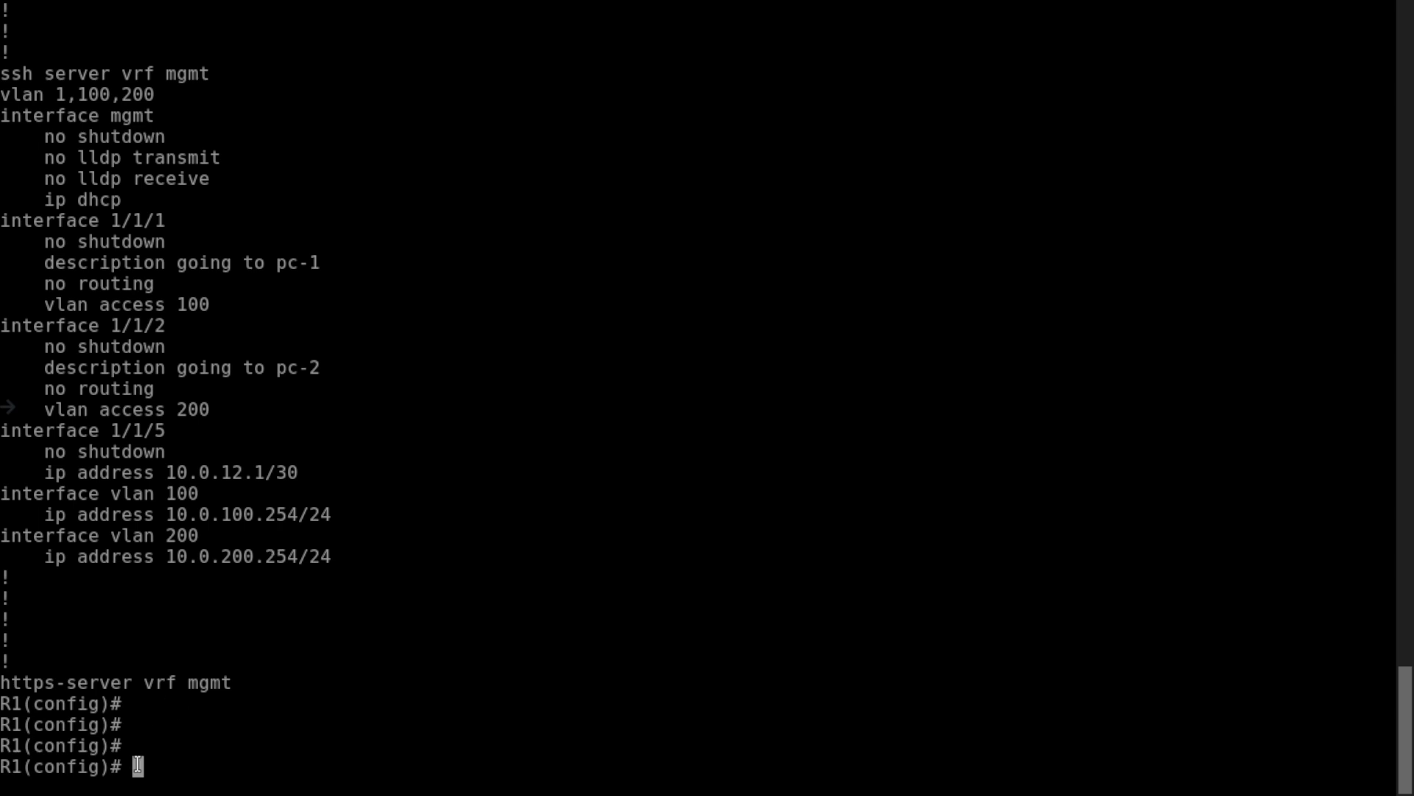
key(Return)
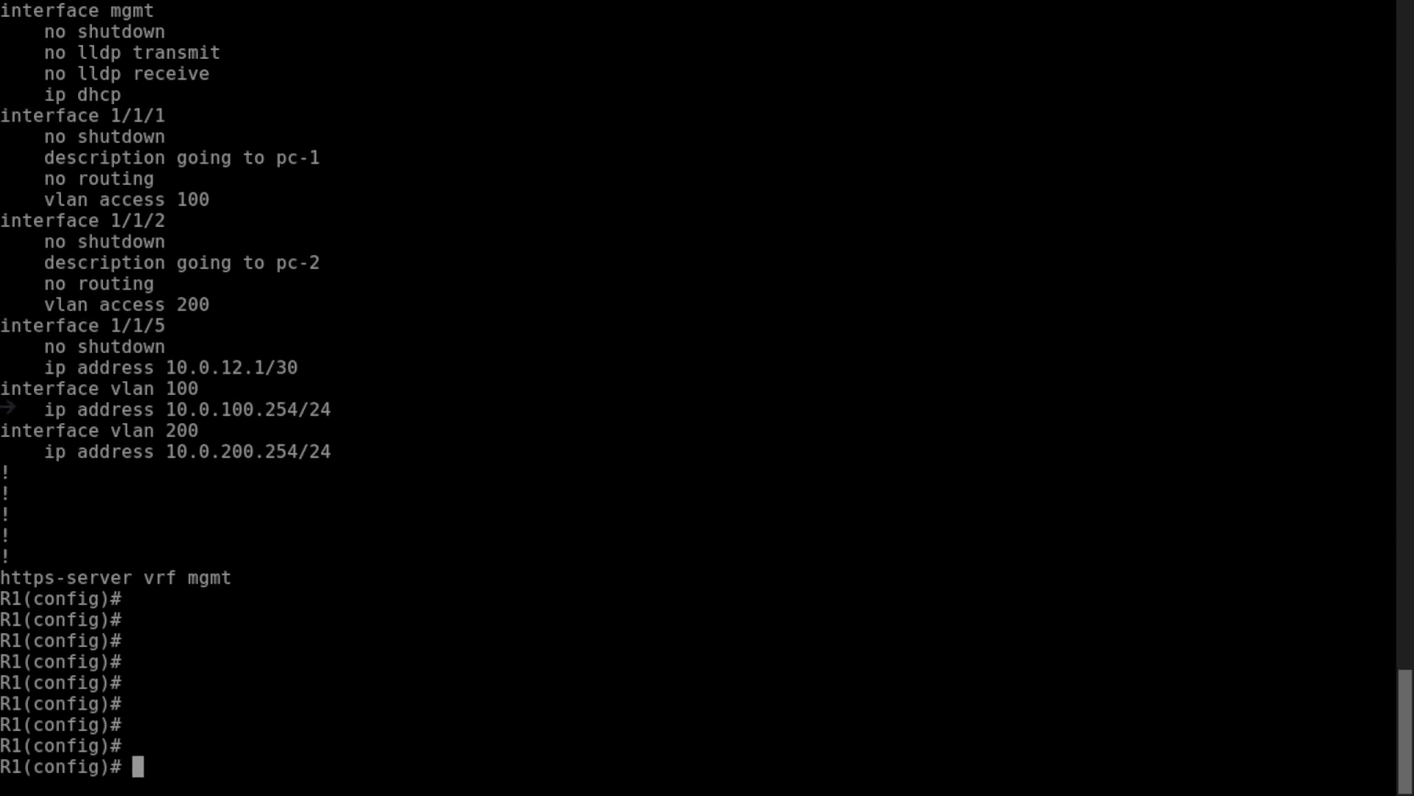
text(sh running-config)
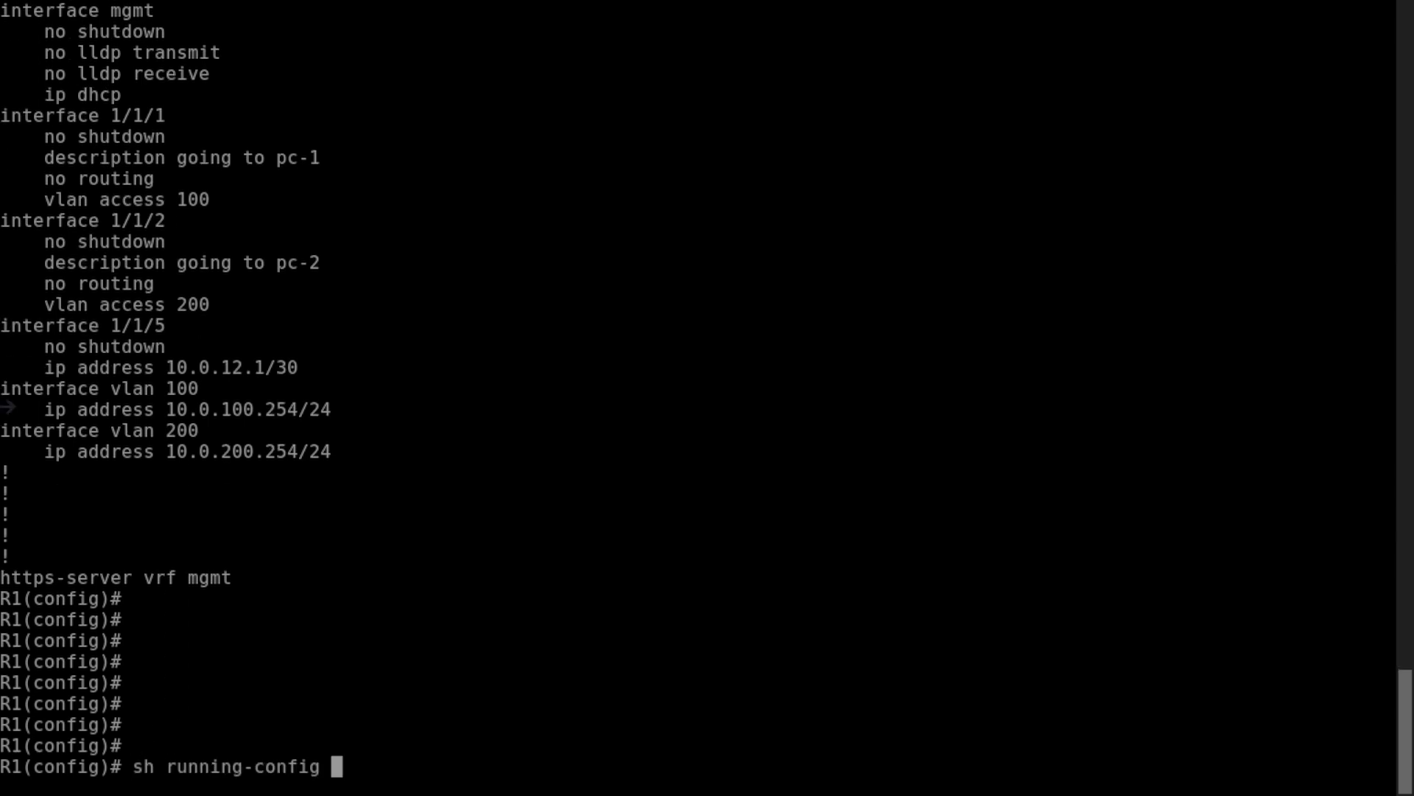
key(Return)
key(space)
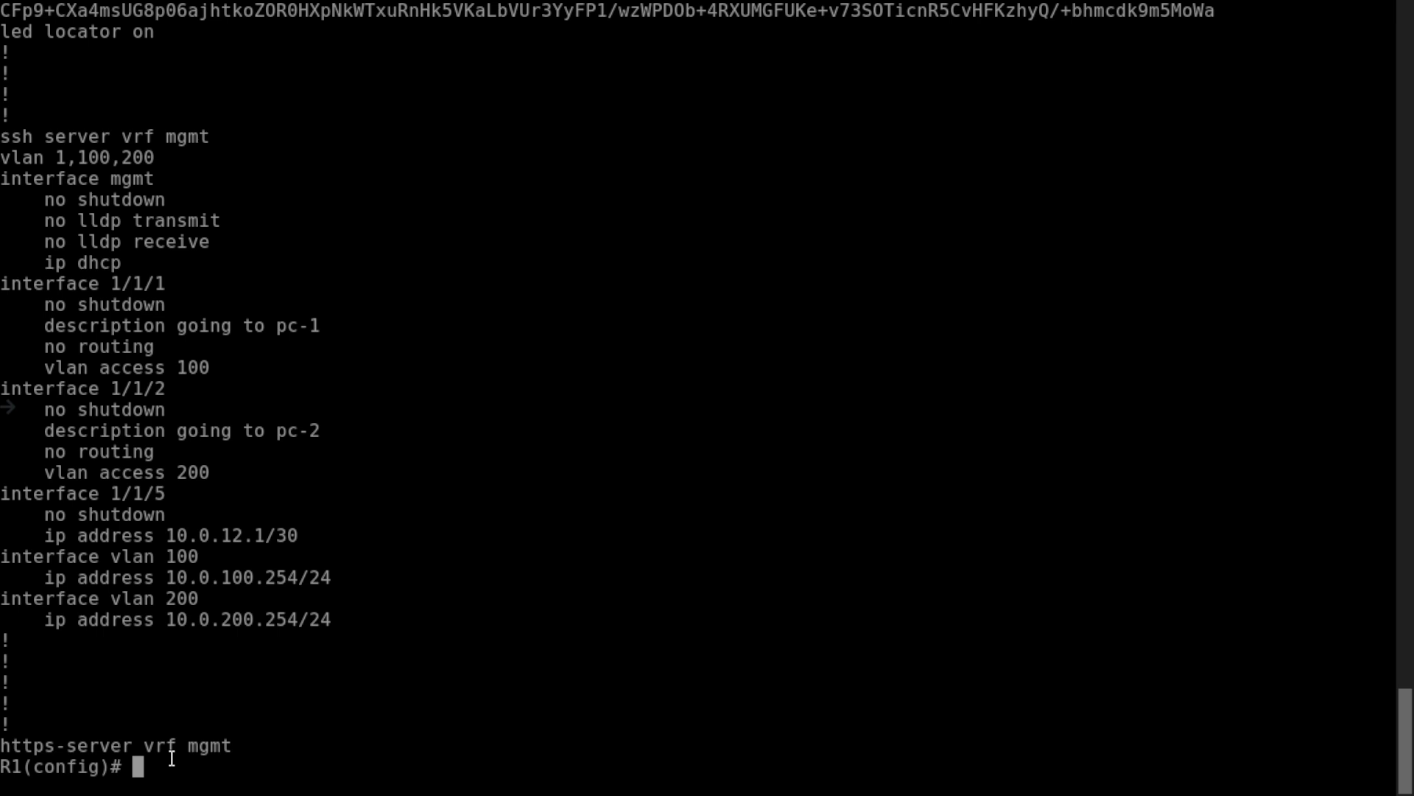
Enter interface configuration mode for VLAN 100 on R1.
key(Return)
key(Return)
text(int vlan)
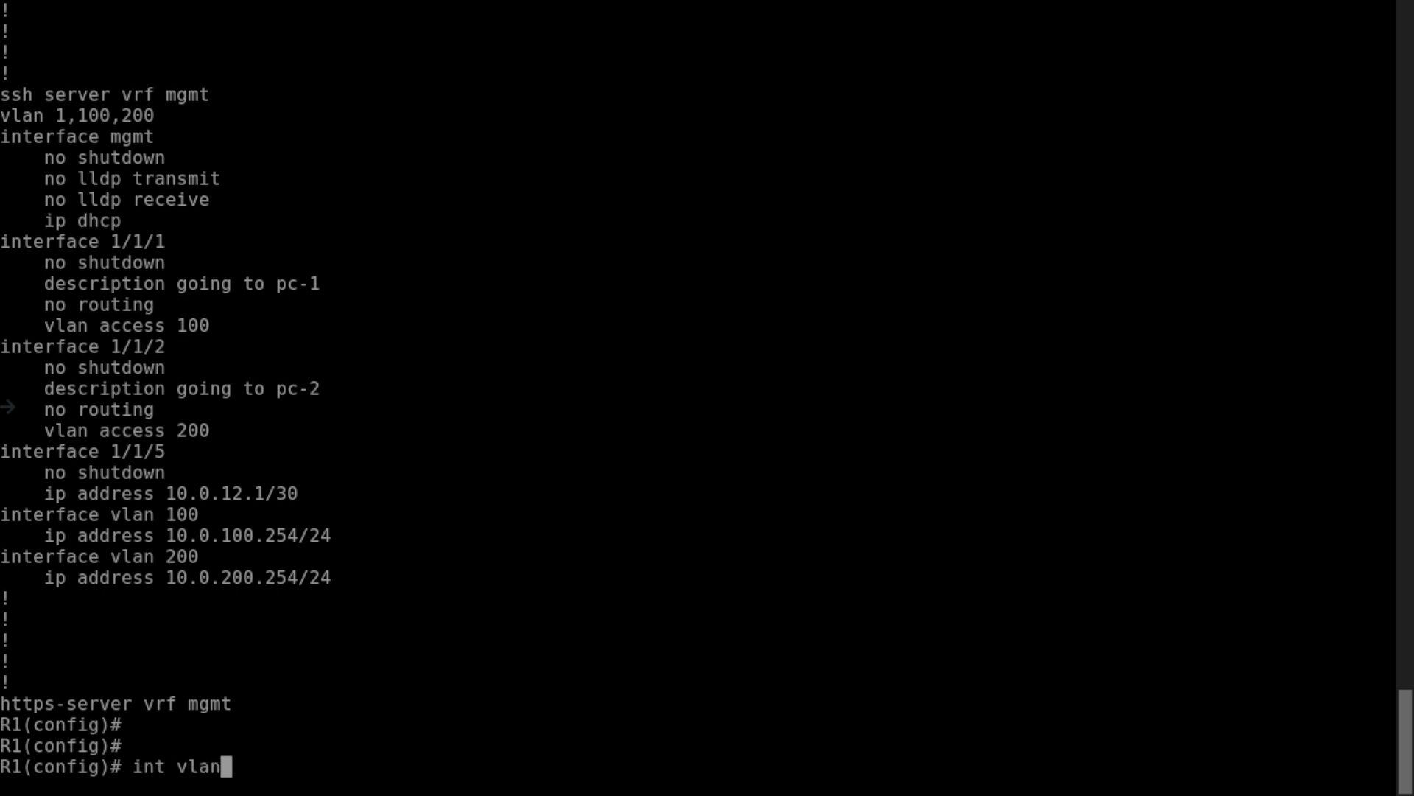
text(100)
key(Return)
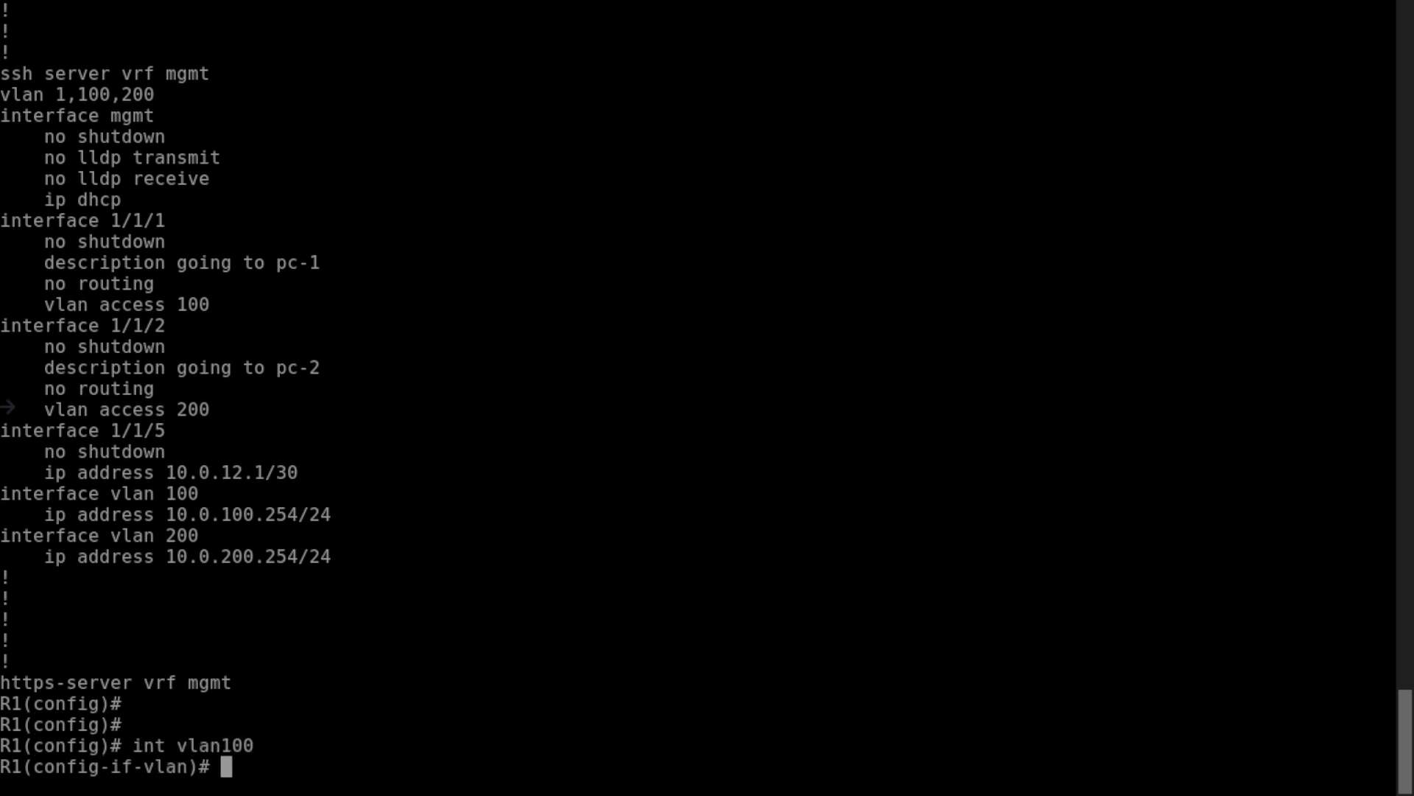
text(ip address)
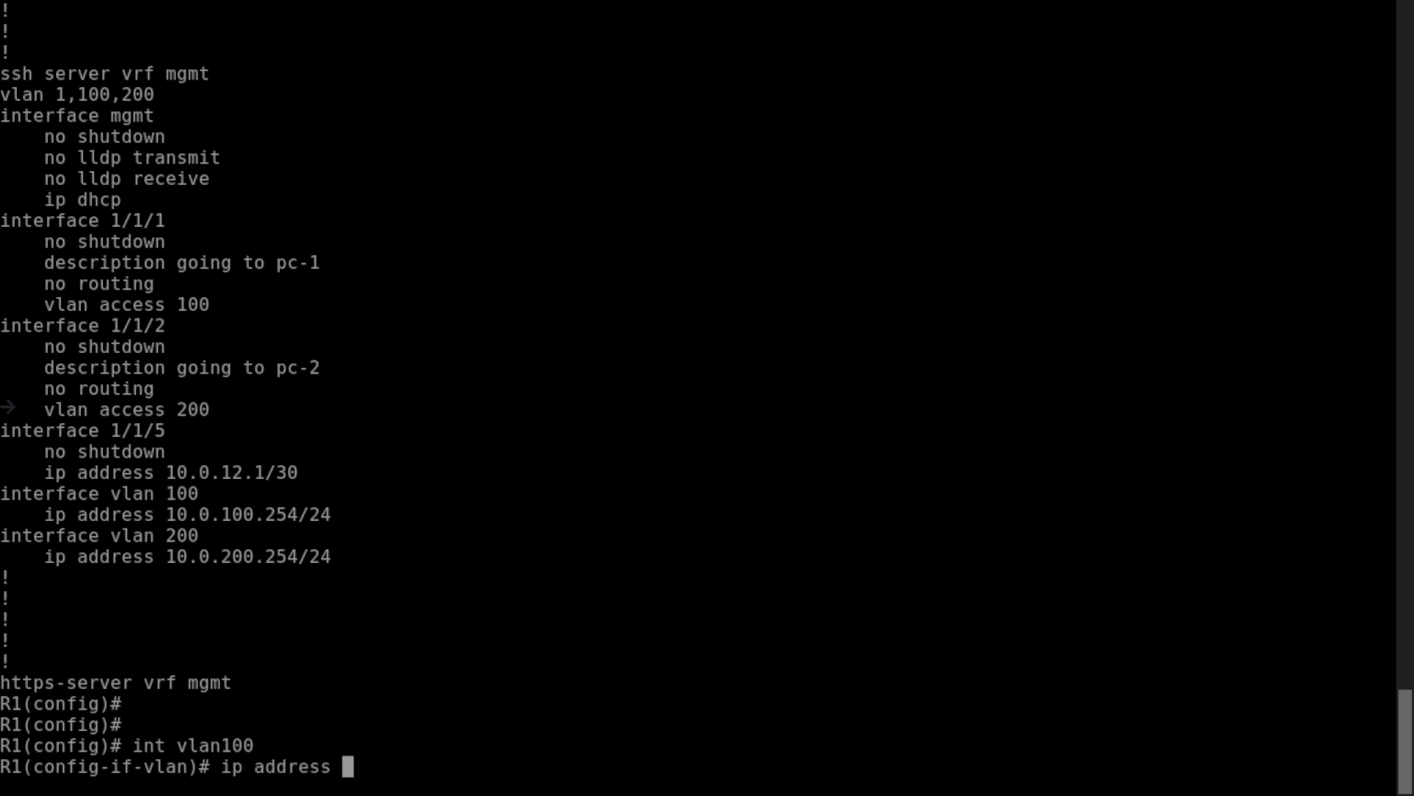
key(BackSpace)
key(BackSpace)
key(BackSpace)
key(BackSpace)
key(BackSpace)
key(BackSpace)
key(BackSpace)
key(BackSpace)
key(BackSpace)
key(BackSpace)
key(BackSpace)
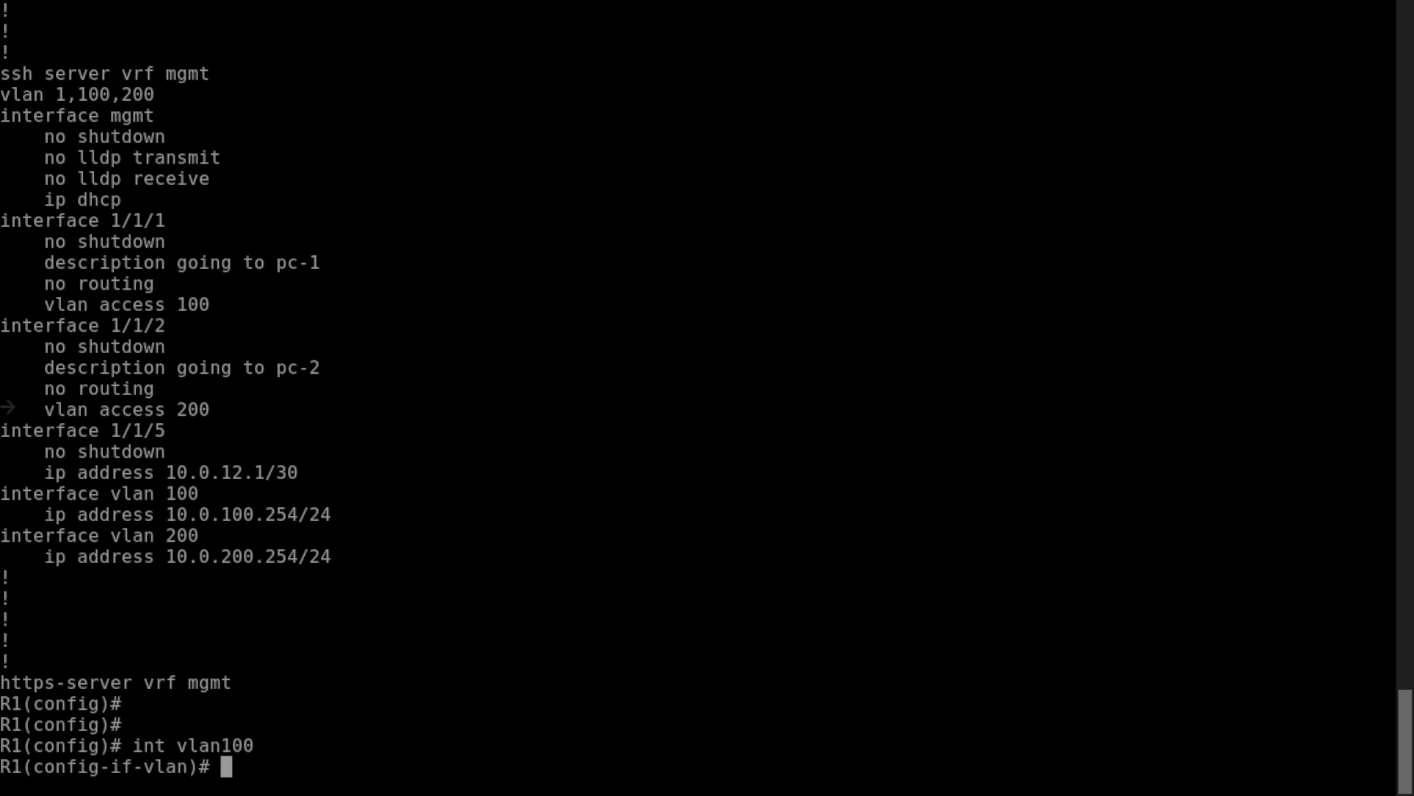
Look up the interface's IP options, set its DHCP relay helper address to 10.0.12.2, and return to global configuration mode.
text(ip)
key(question)
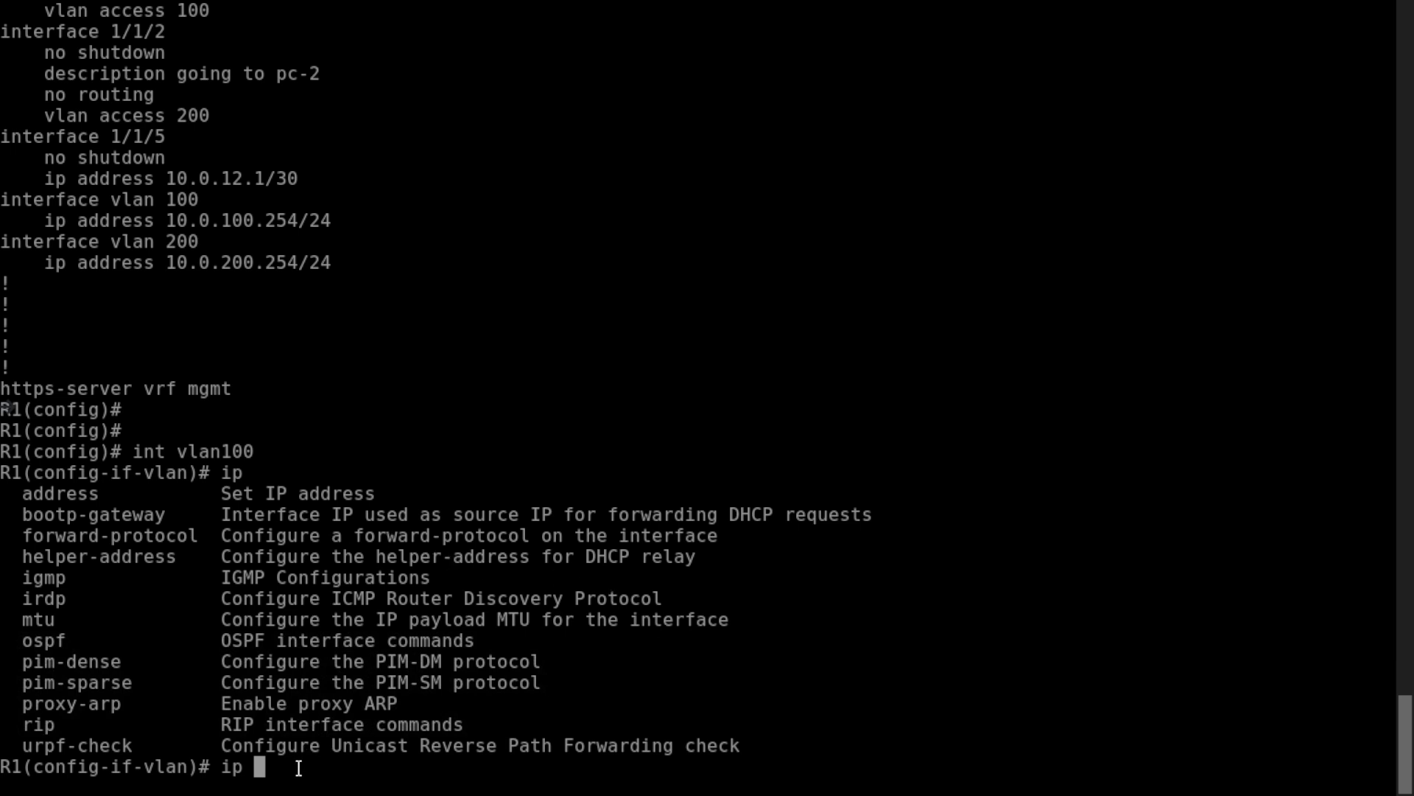
text(he)
key(Tab)
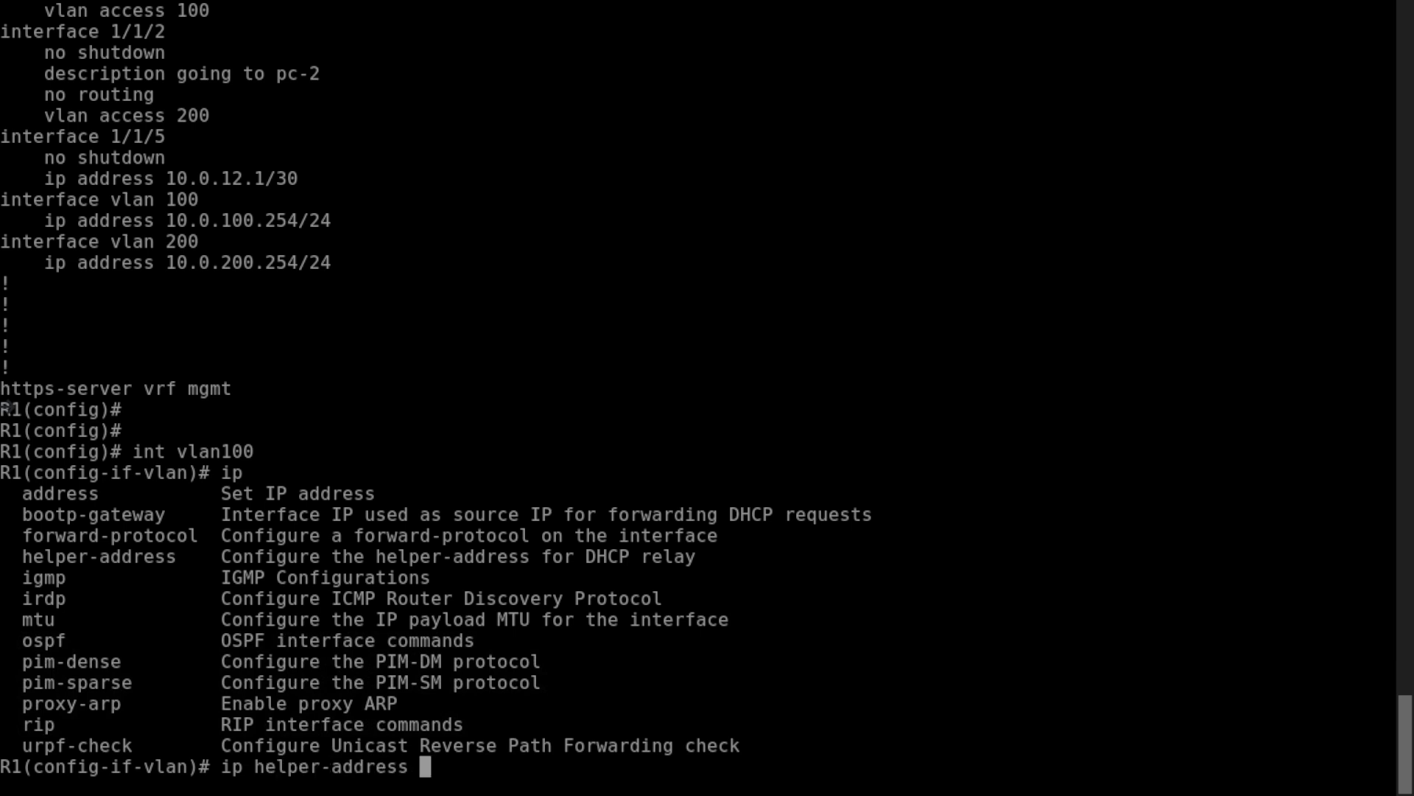
key(question)
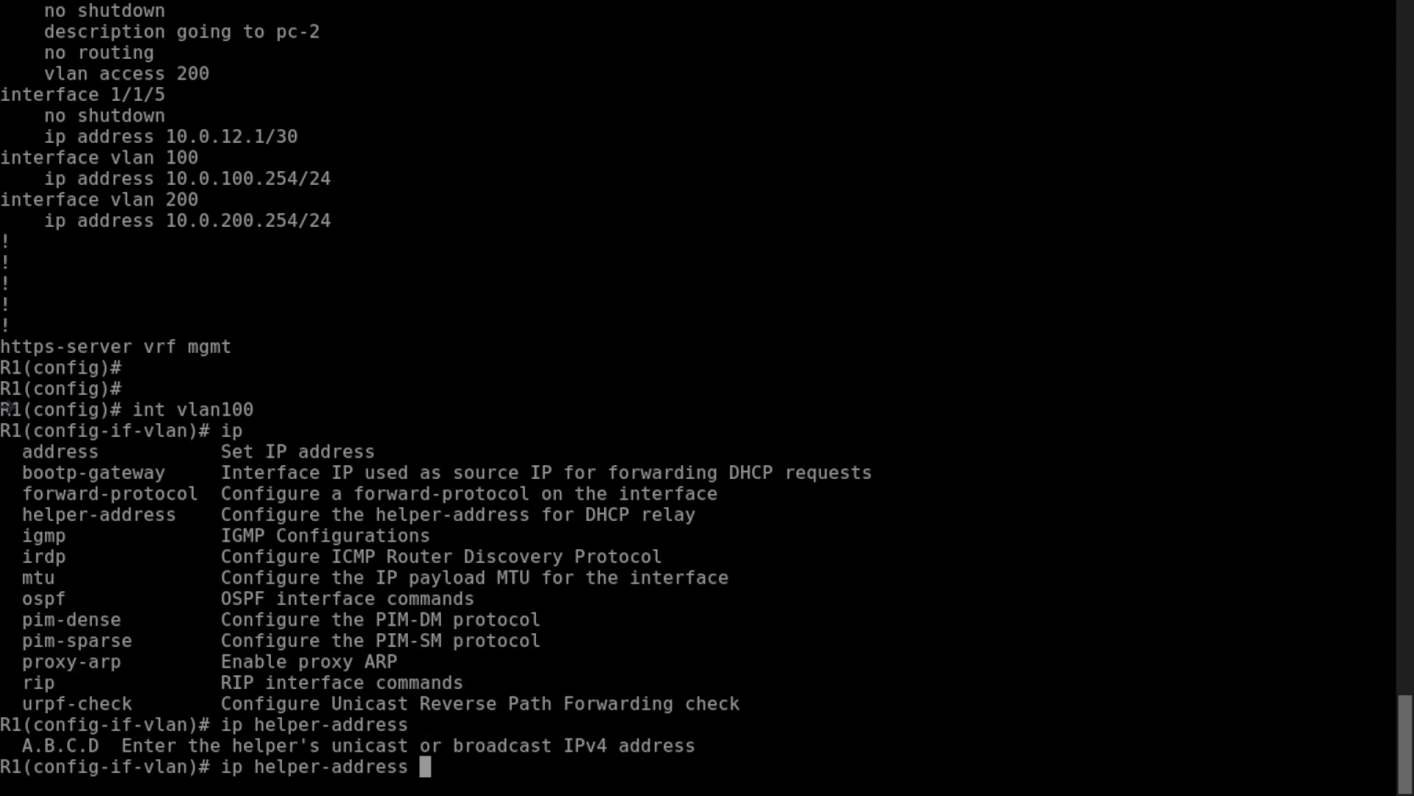
text(10.0.12.2 ?)
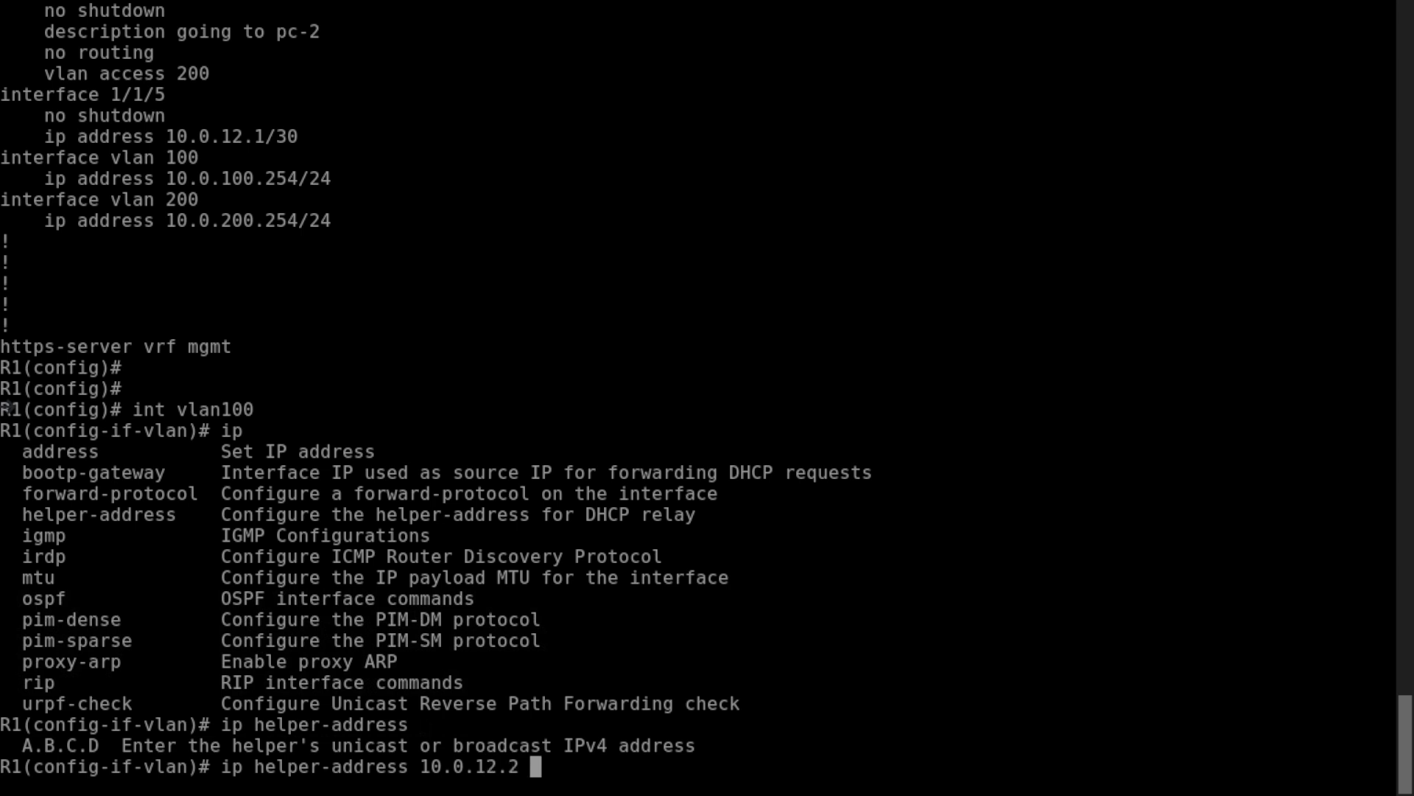
key(Return)
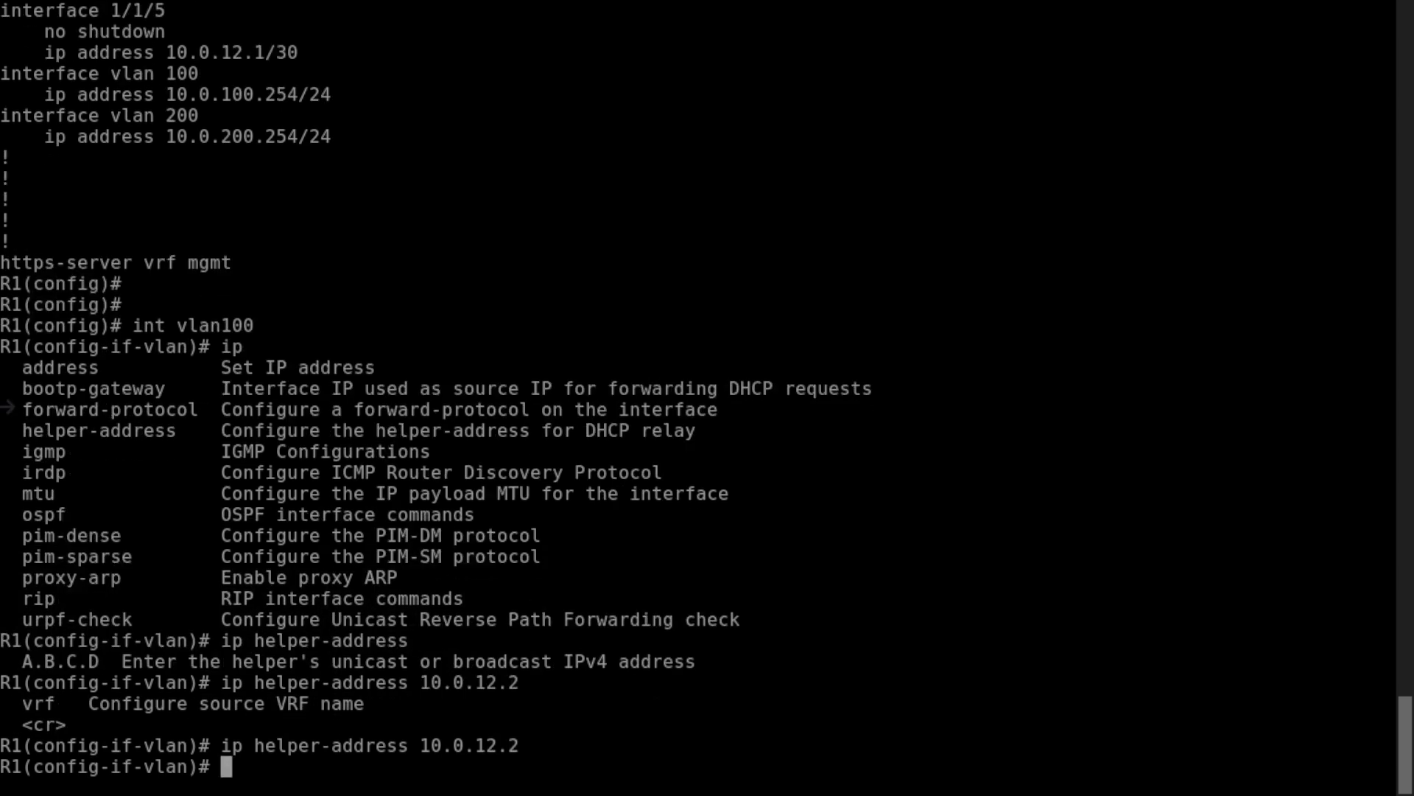
key(Return)
key(Return)
key(Return)
key(Return)
text(e)
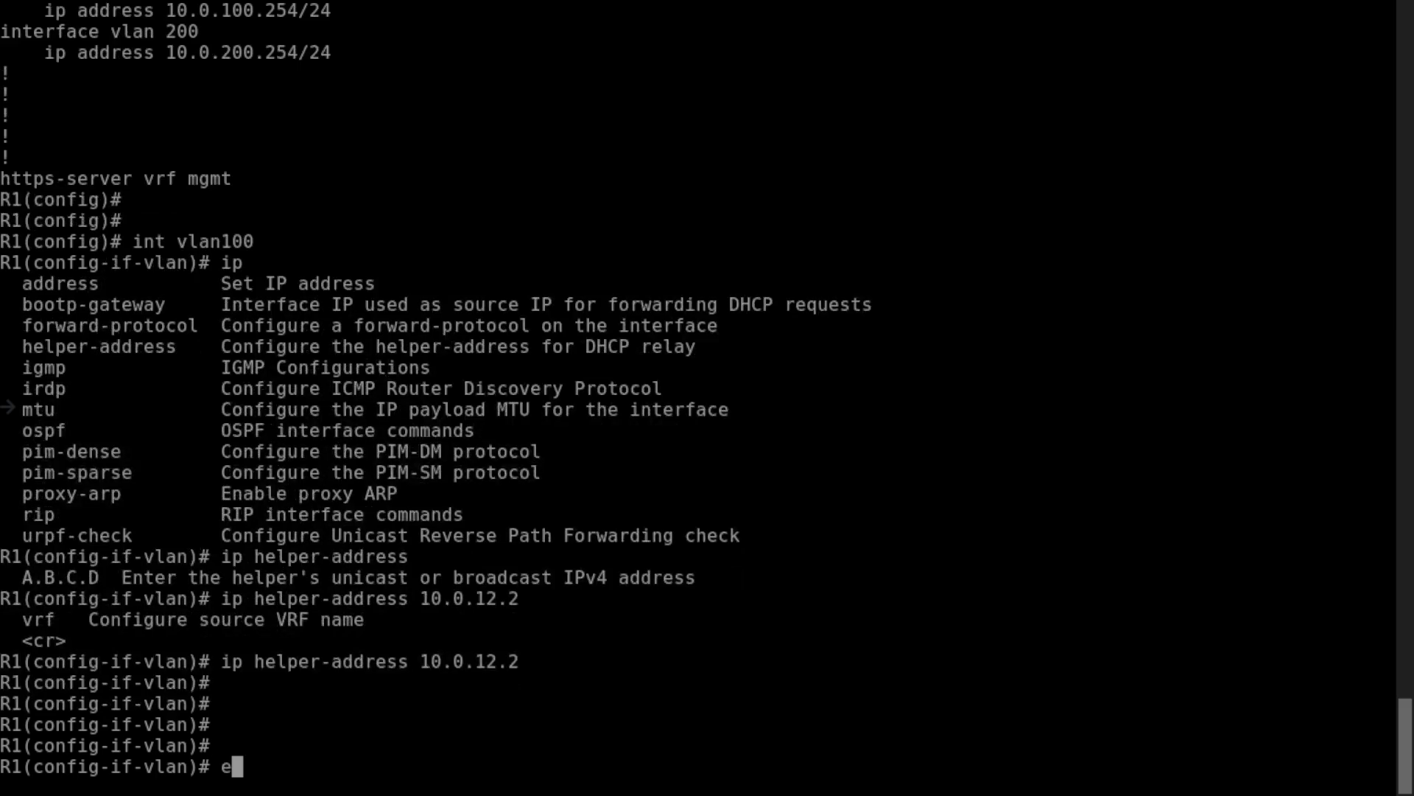
text(xit)
key(Return)
key(Return)
key(Return)
key(Return)
key(Return)
key(Return)
key(Return)
key(Return)
key(Return)
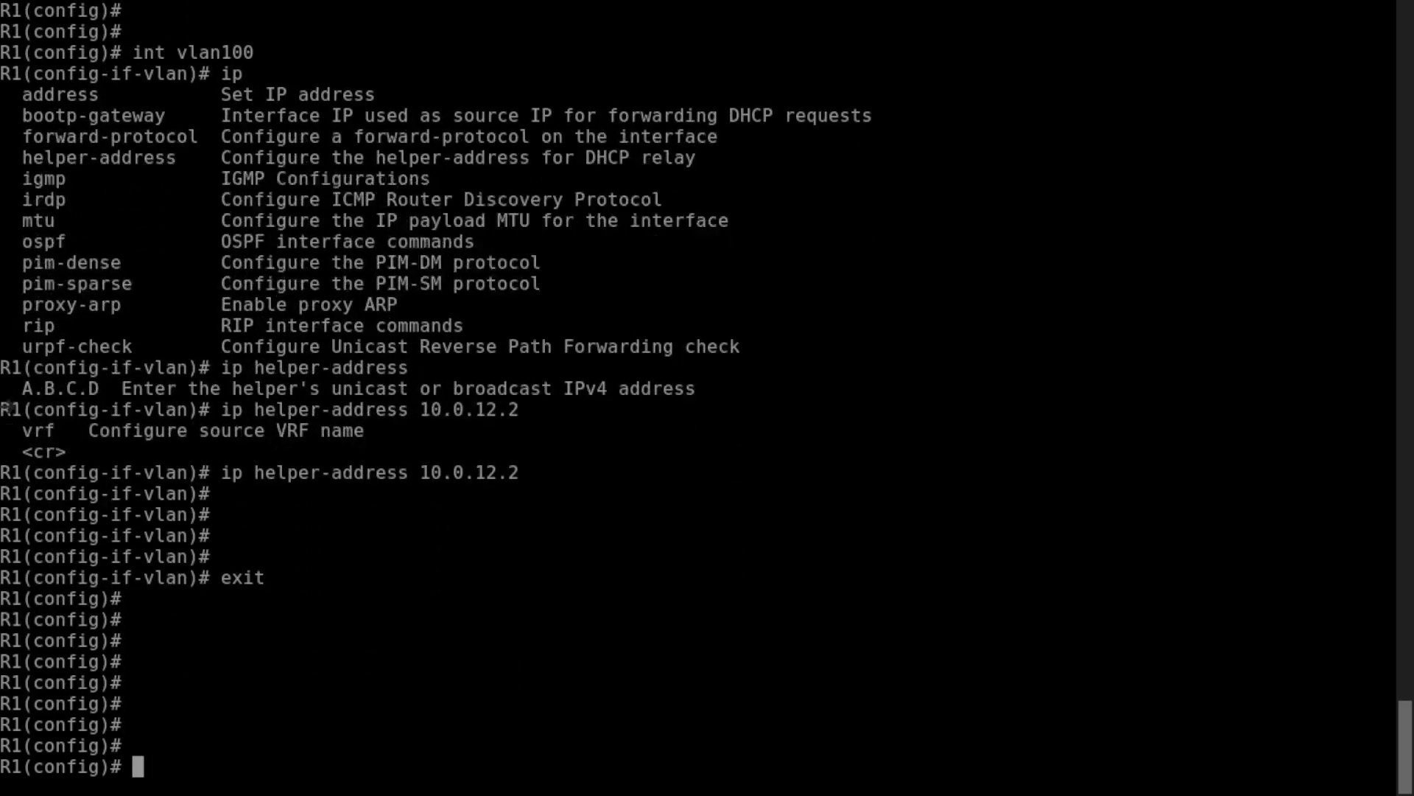
Display R1's running configuration to review the VLAN 100 relay setting.
text(sh running-config)
key(Return)
key(space)
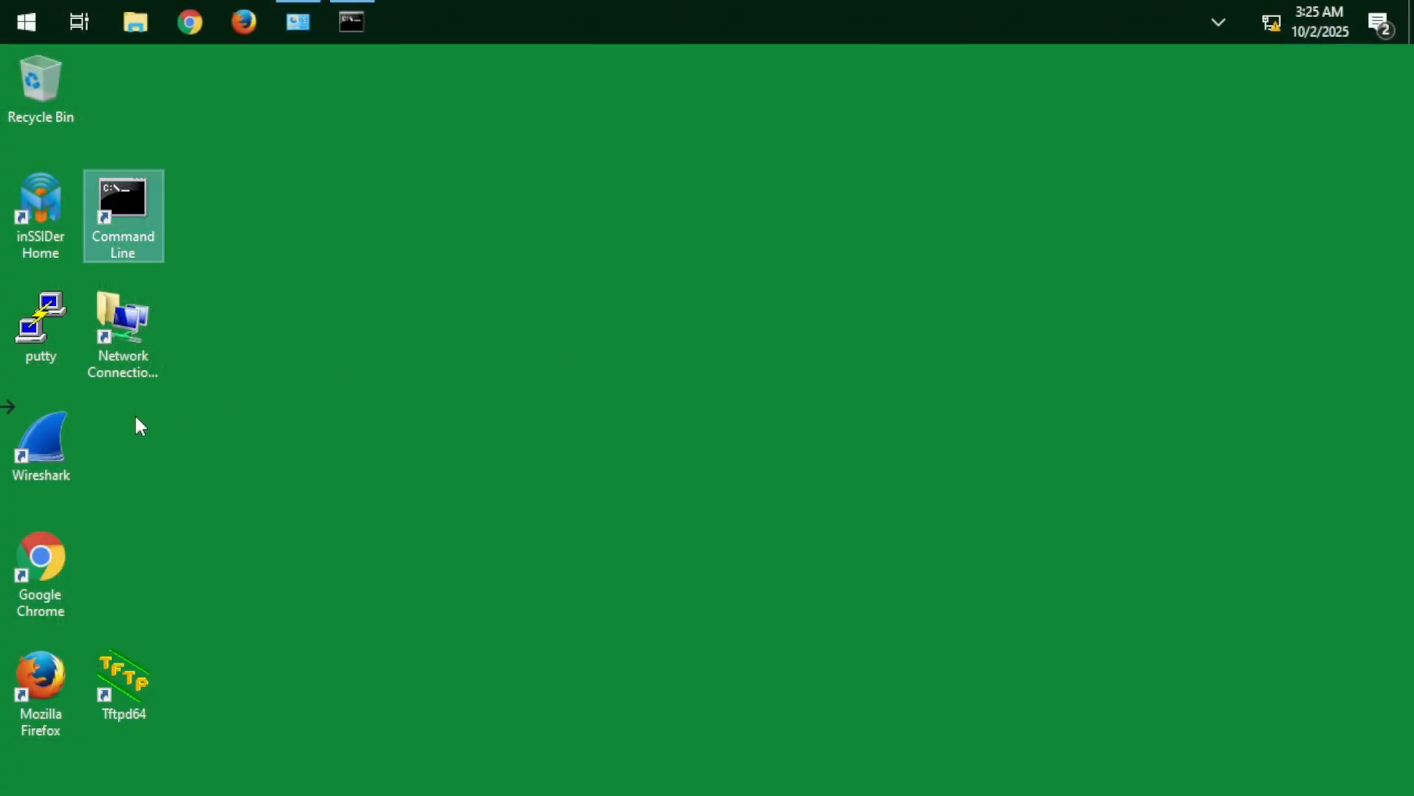
On the Windows client, open the Command Line as administrator, allow its changes, and move its window clear of the desktop icons.
right_click(148, 214)
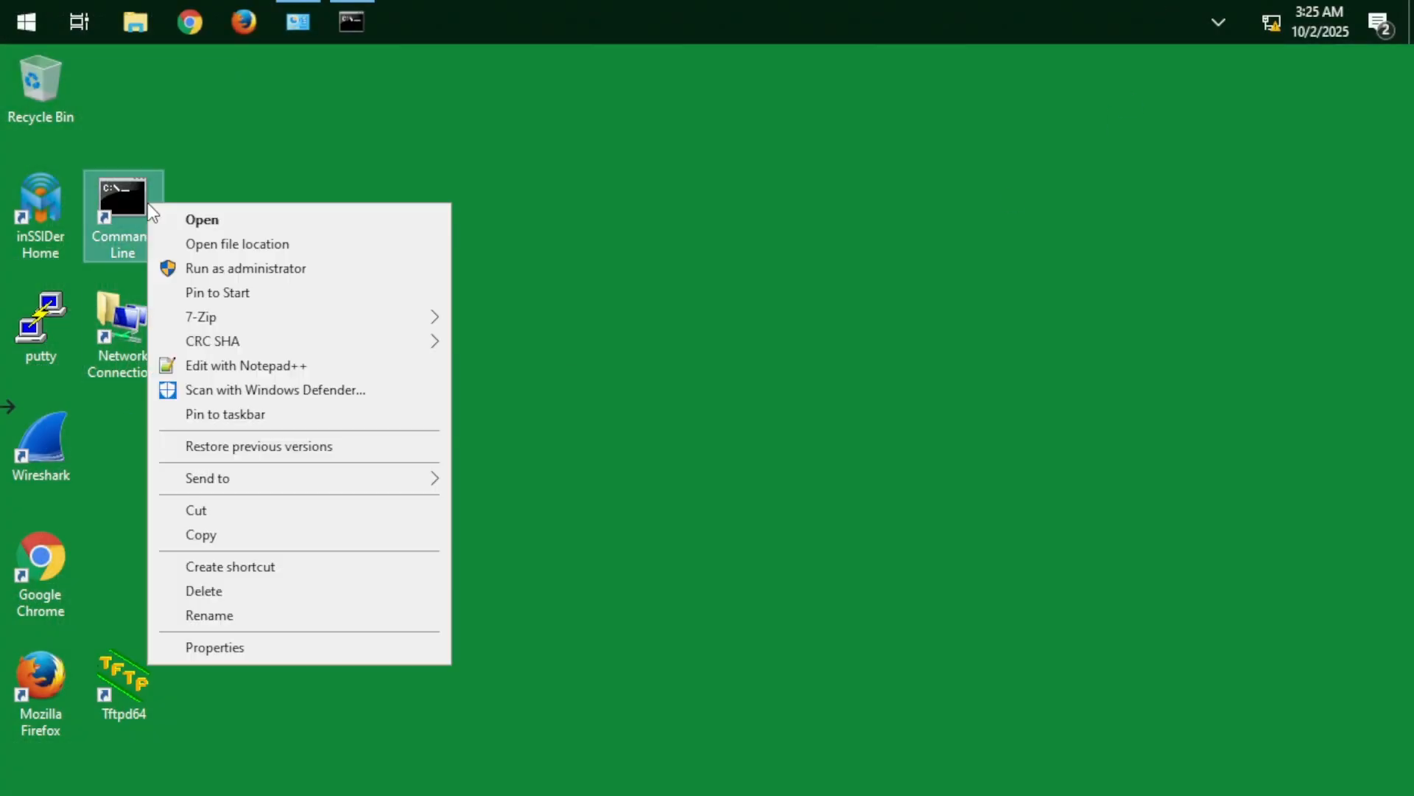
click(226, 268)
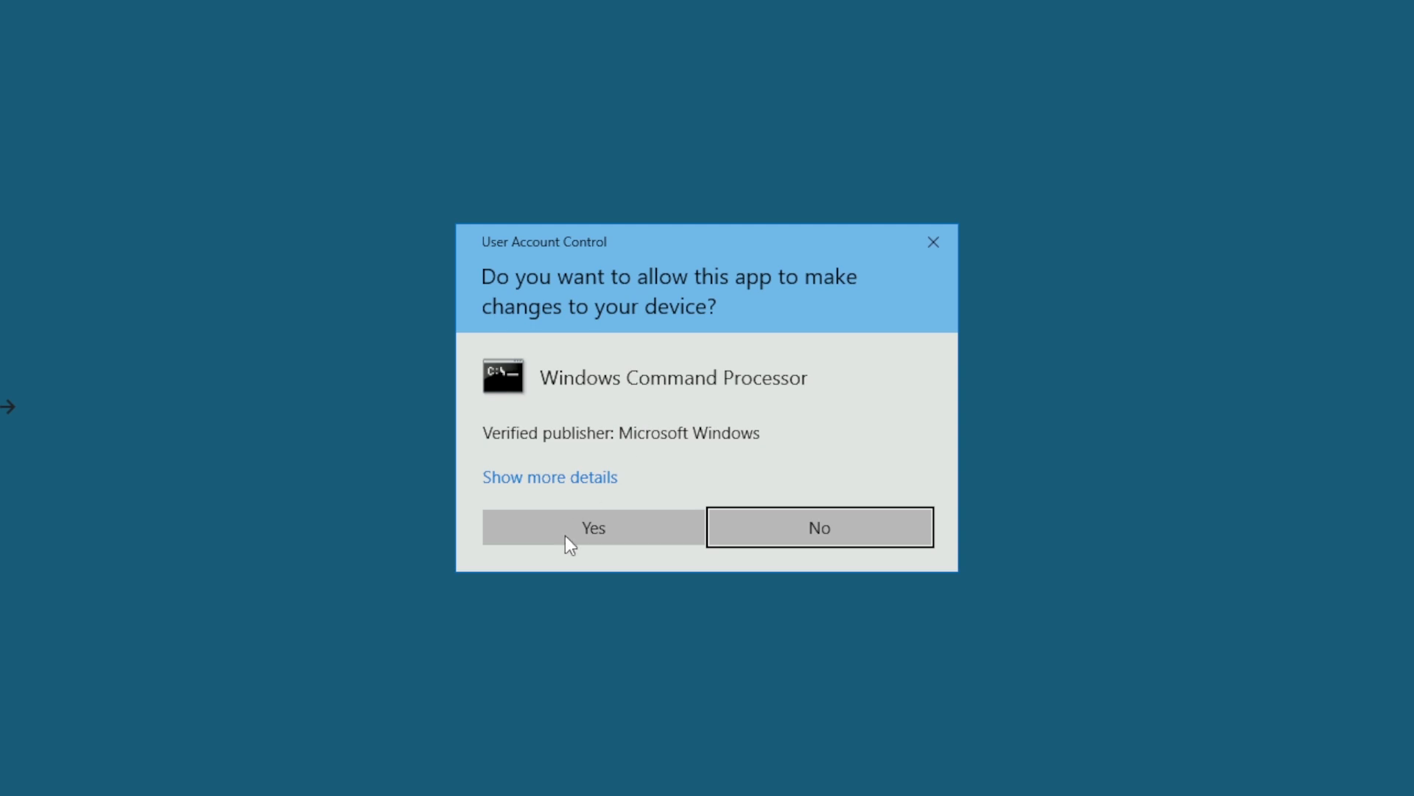
click(566, 536)
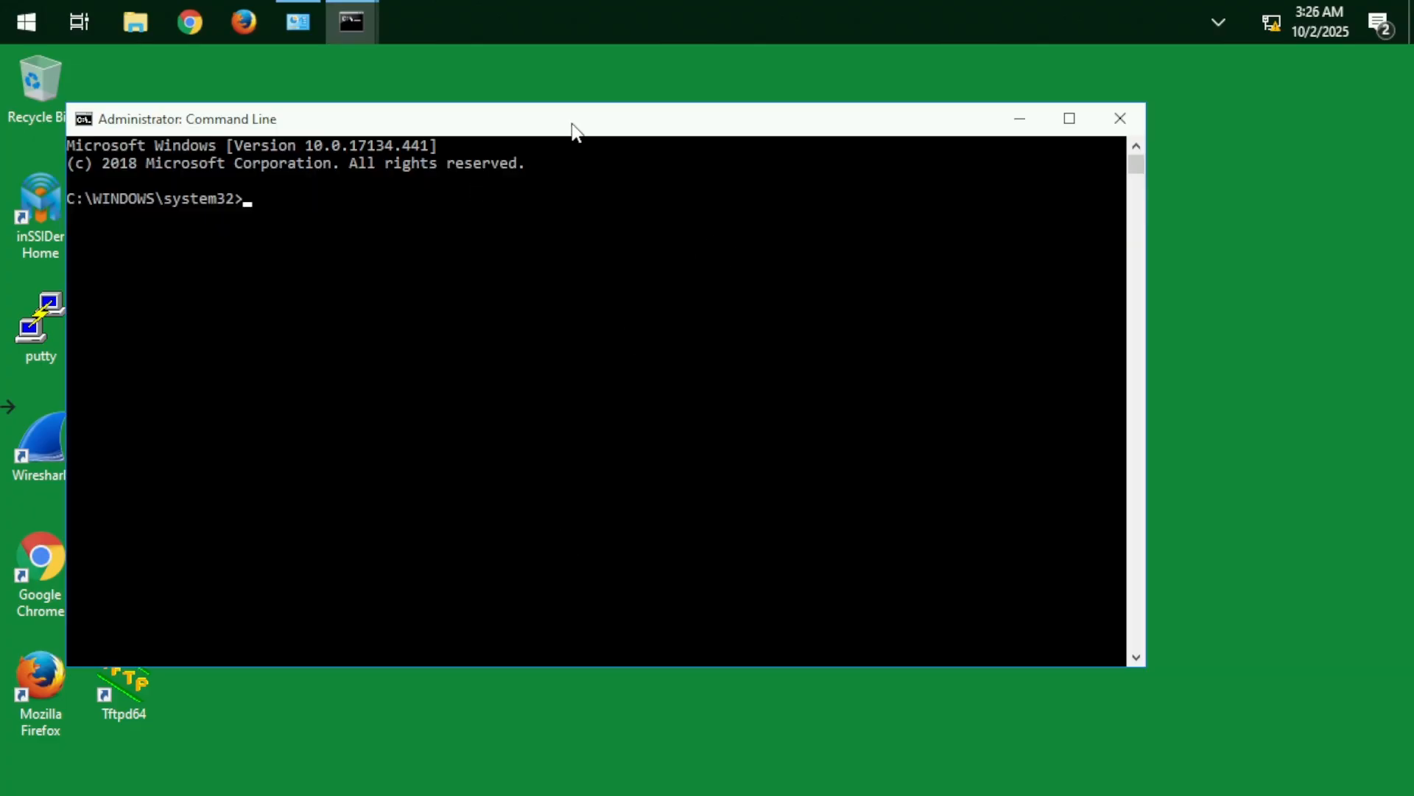
drag(573, 124, 728, 144)
Release the client's DHCP addresses by running ipconfig /release twice.
text(ip)
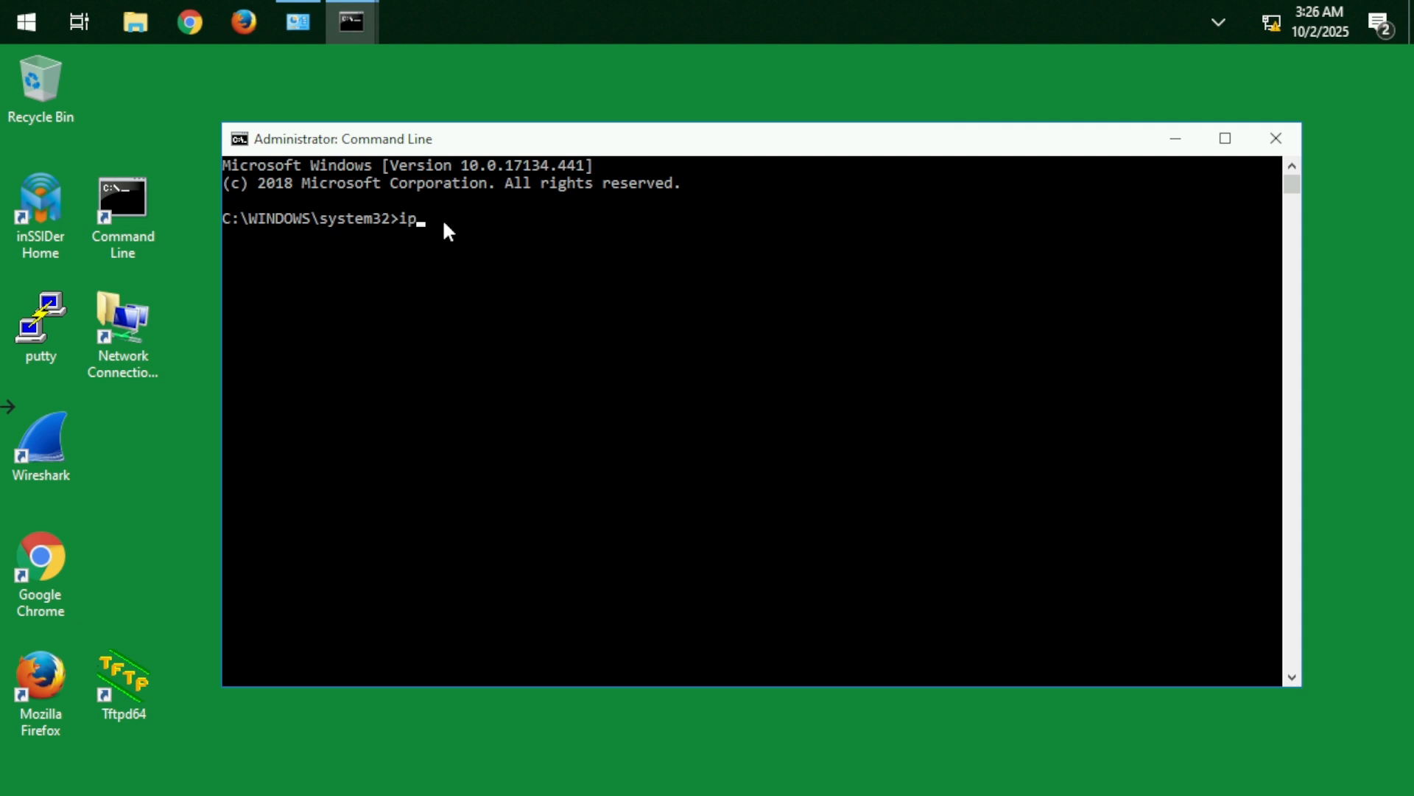
text(config /release)
key(Return)
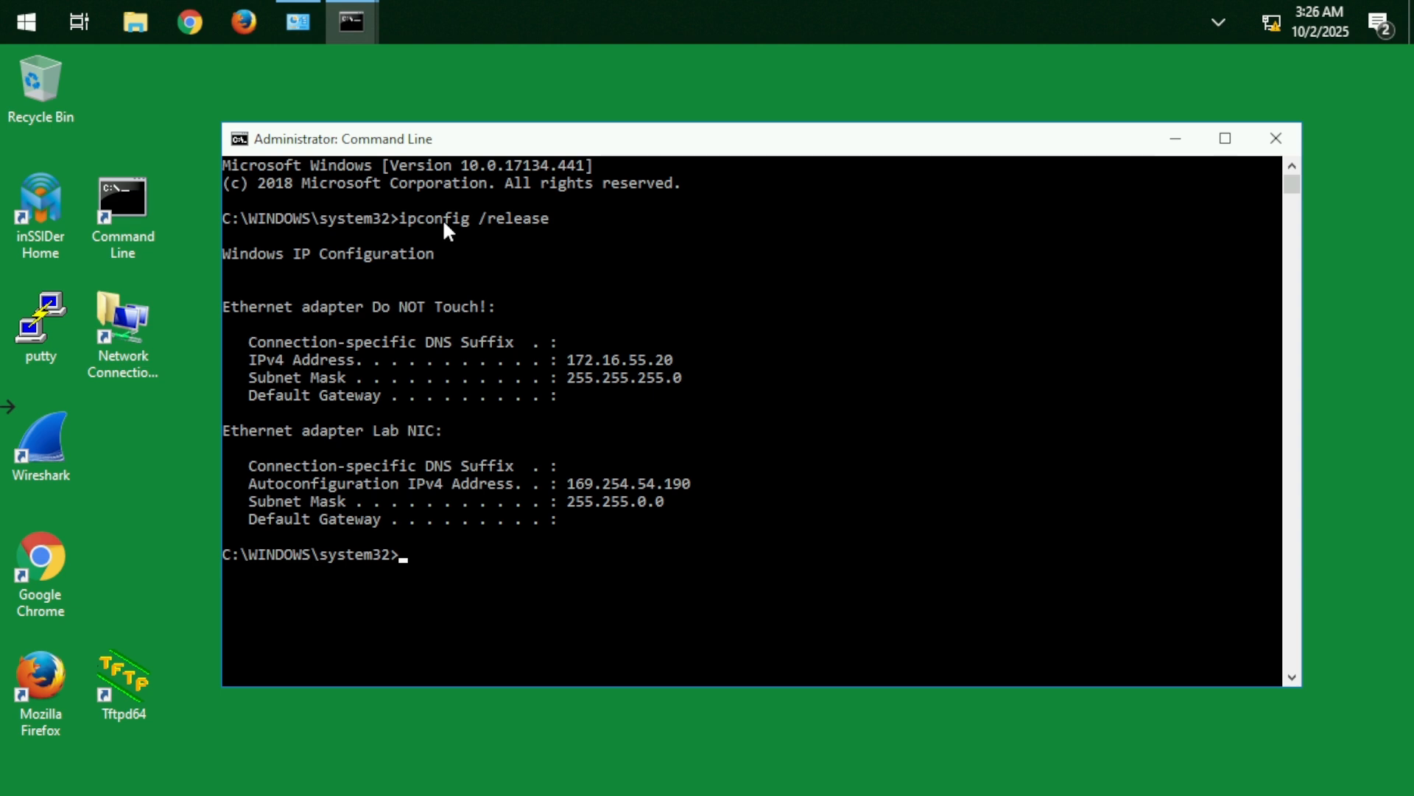
key(Return)
key(Return)
key(Up)
key(Return)
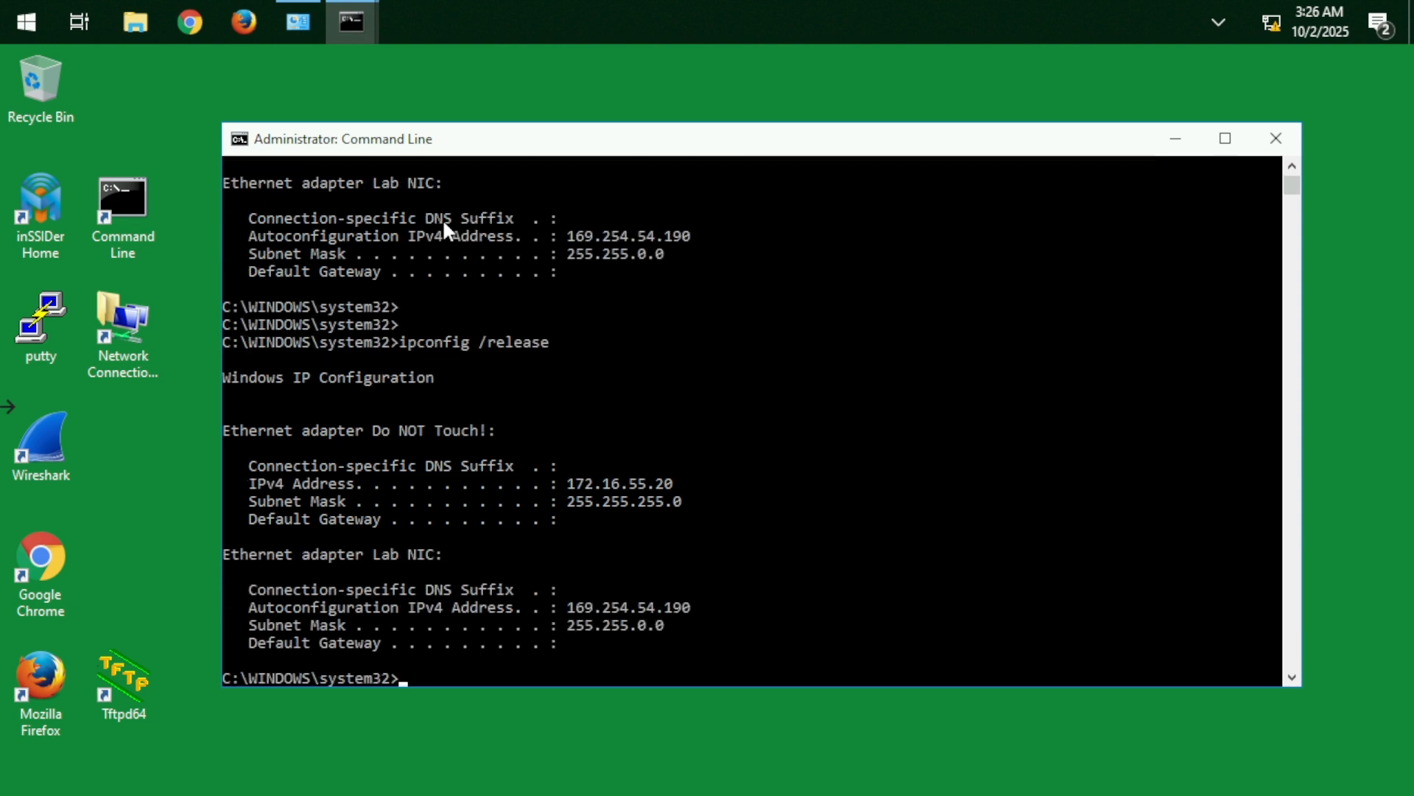
Request a new DHCP address for the client with ipconfig /renew.
key(Up)
key(BackSpace)
key(BackSpace)
key(BackSpace)
key(BackSpace)
key(BackSpace)
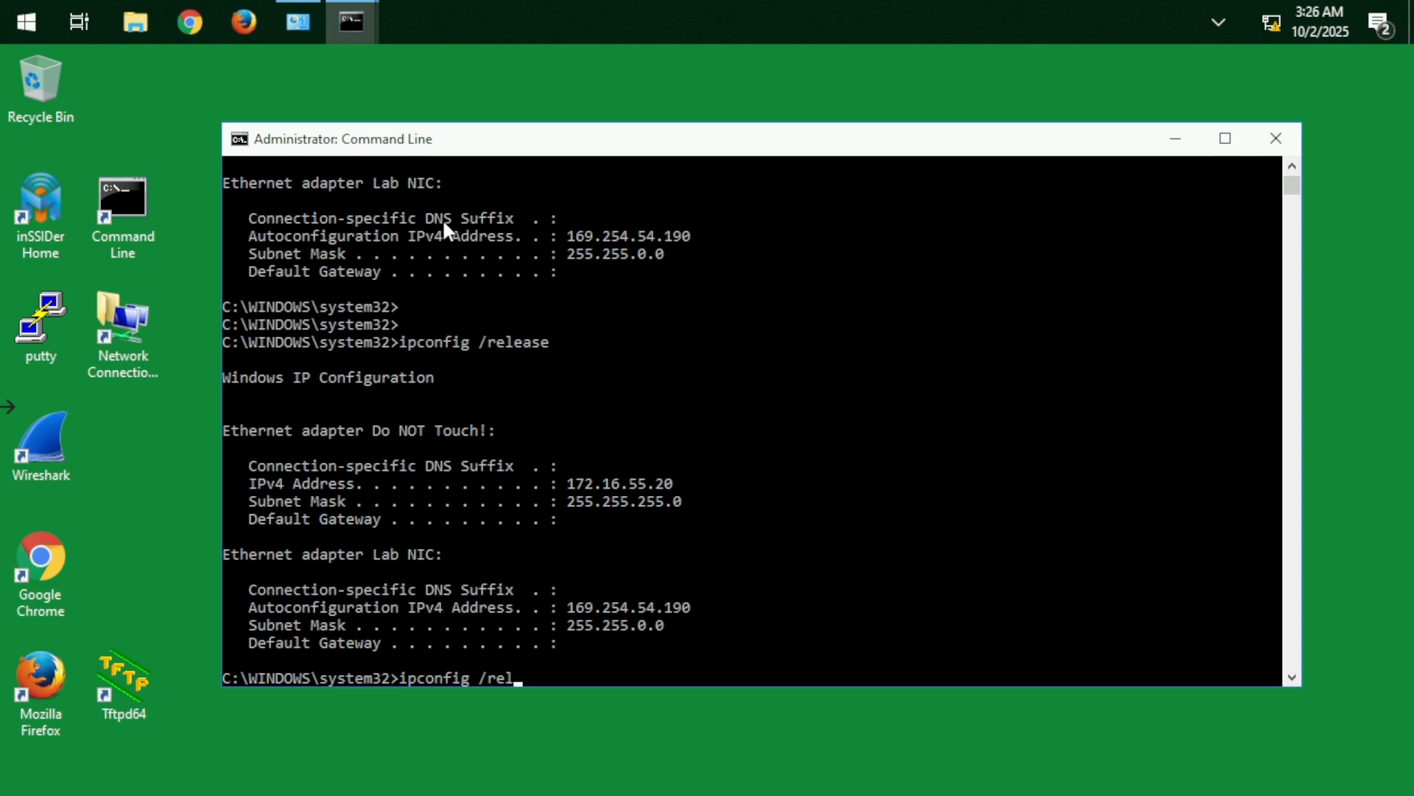
text(new)
key(Return)
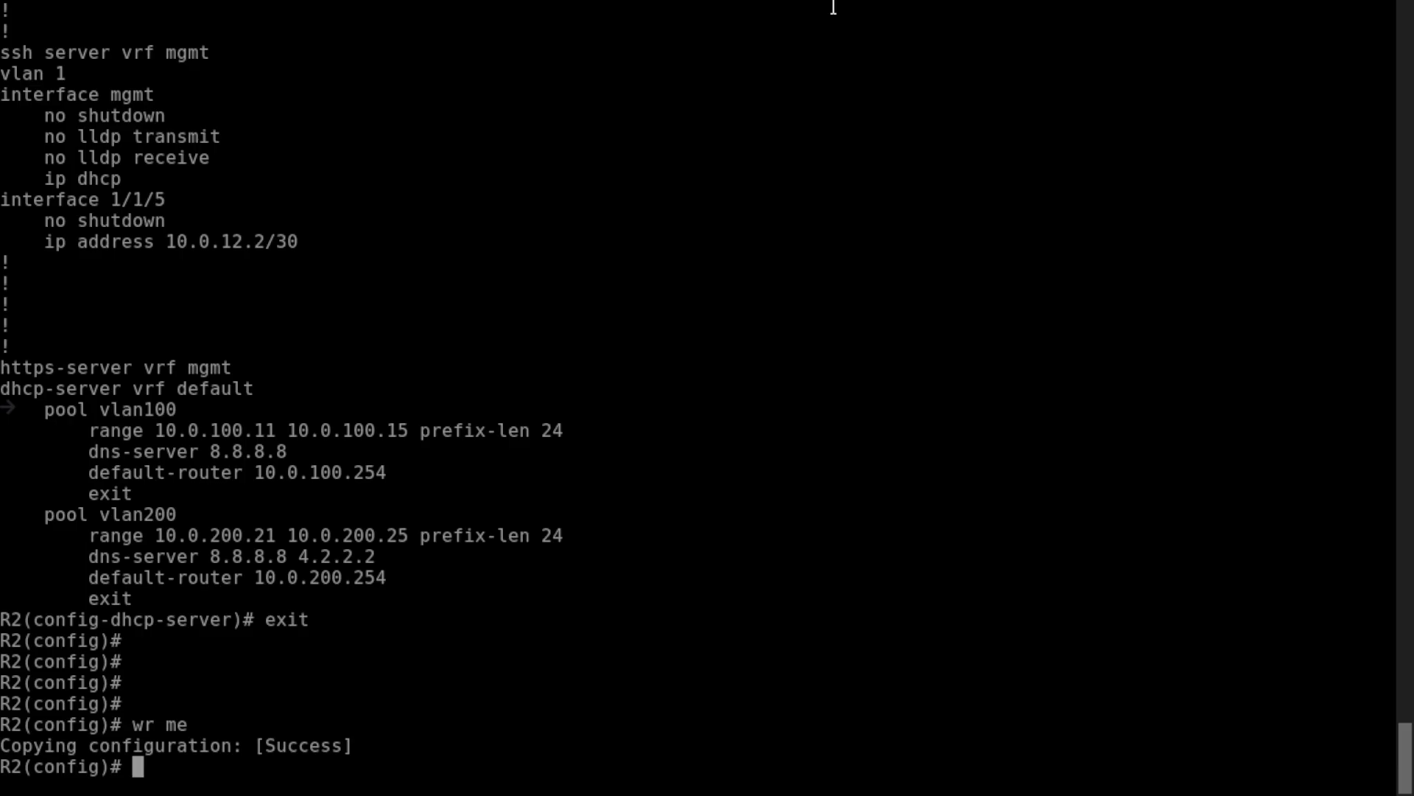
Switch to R2's console and display its full running configuration, including the vlan100 and vlan200 DHCP pools.
key(Return)
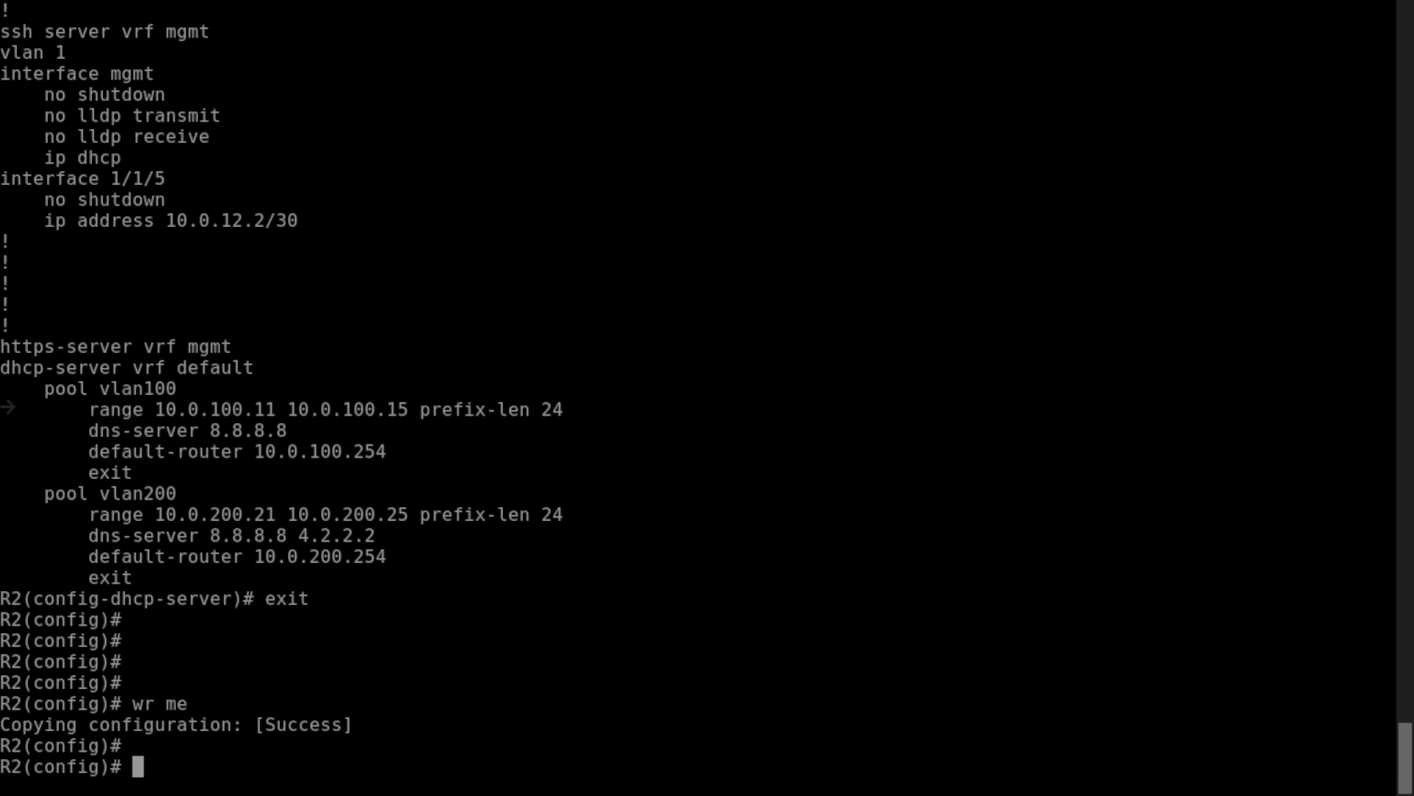
key(Return)
key(Return)
key(Return)
key(Return)
key(Return)
text(sh running-config)
key(Return)
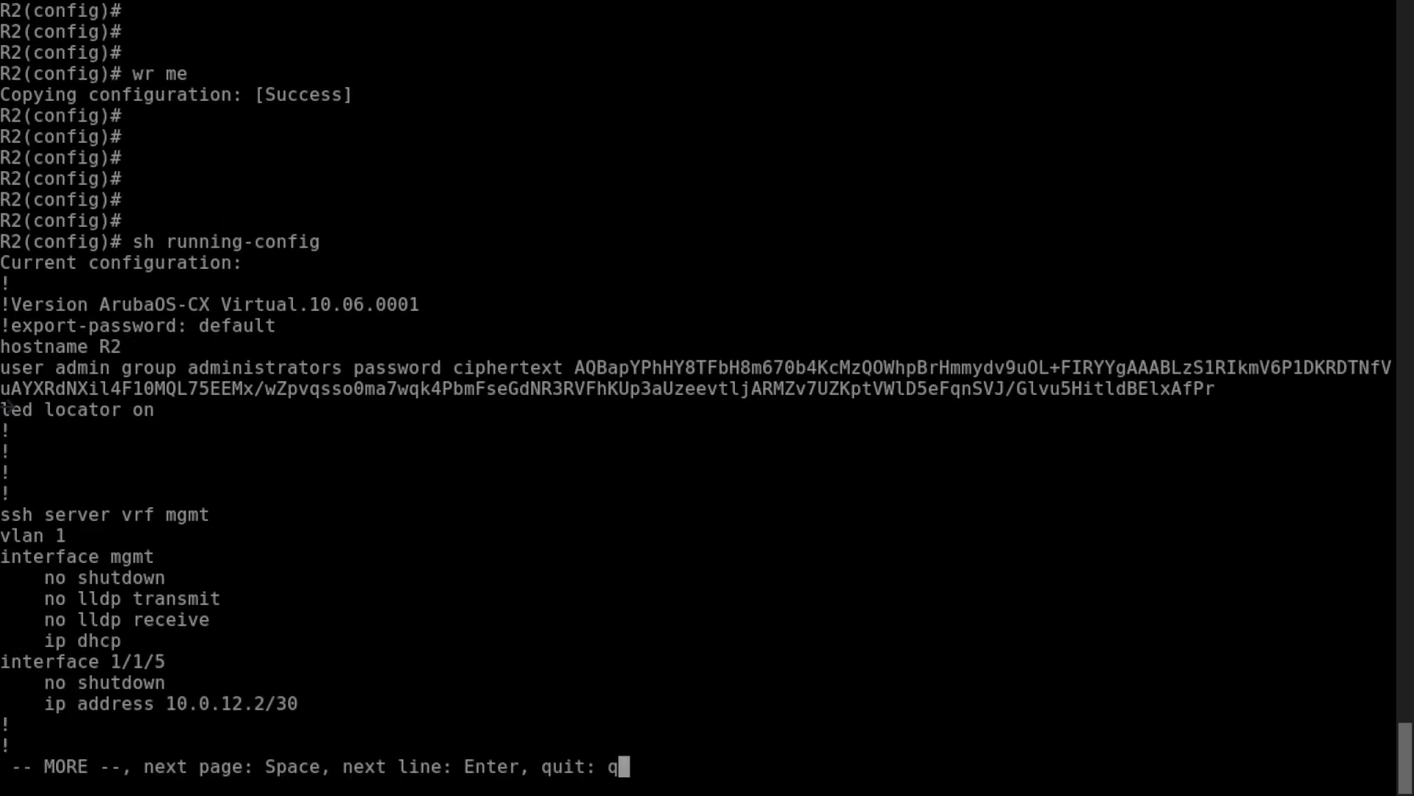
key(space)
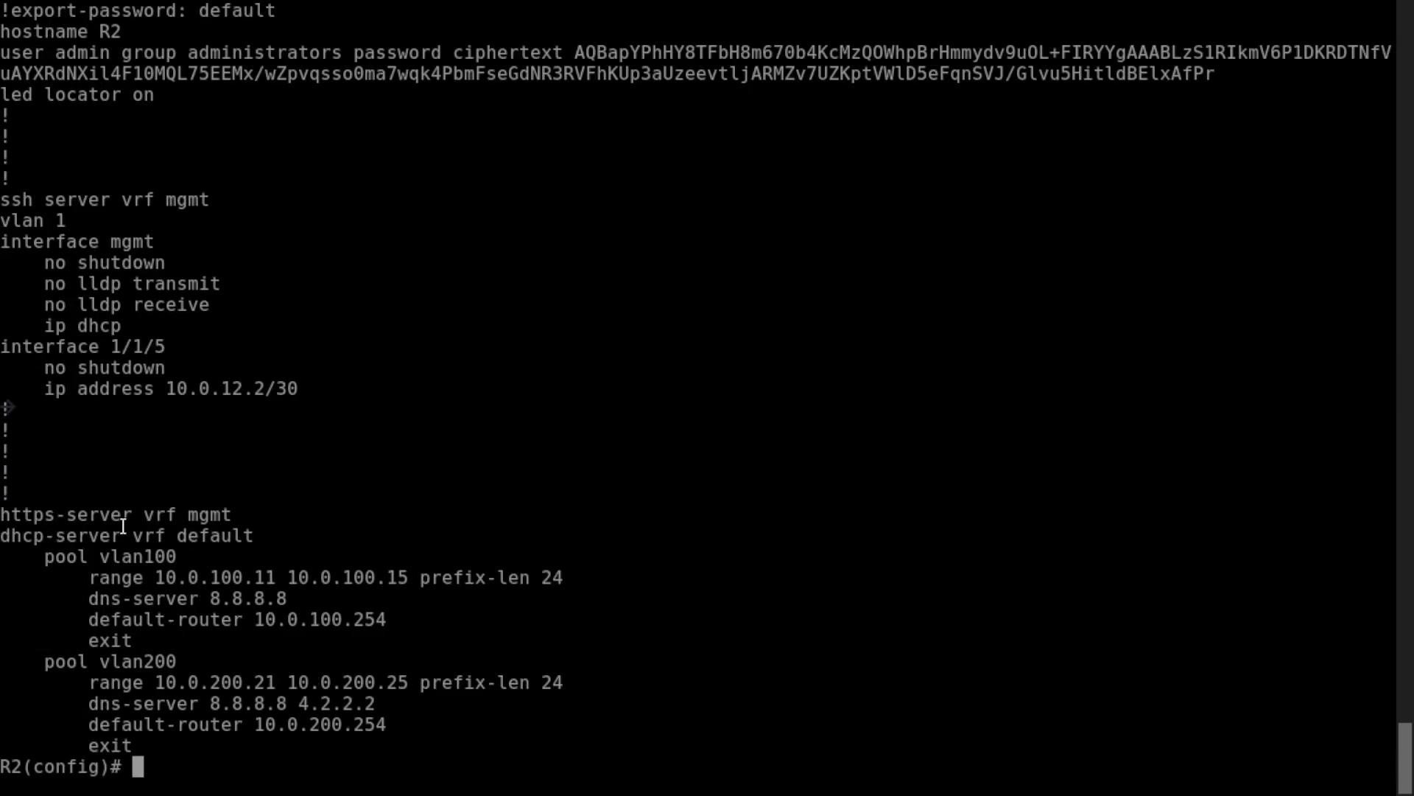
List the show dhcp-server options on R2 and display the DHCP server leases.
key(Return)
key(Return)
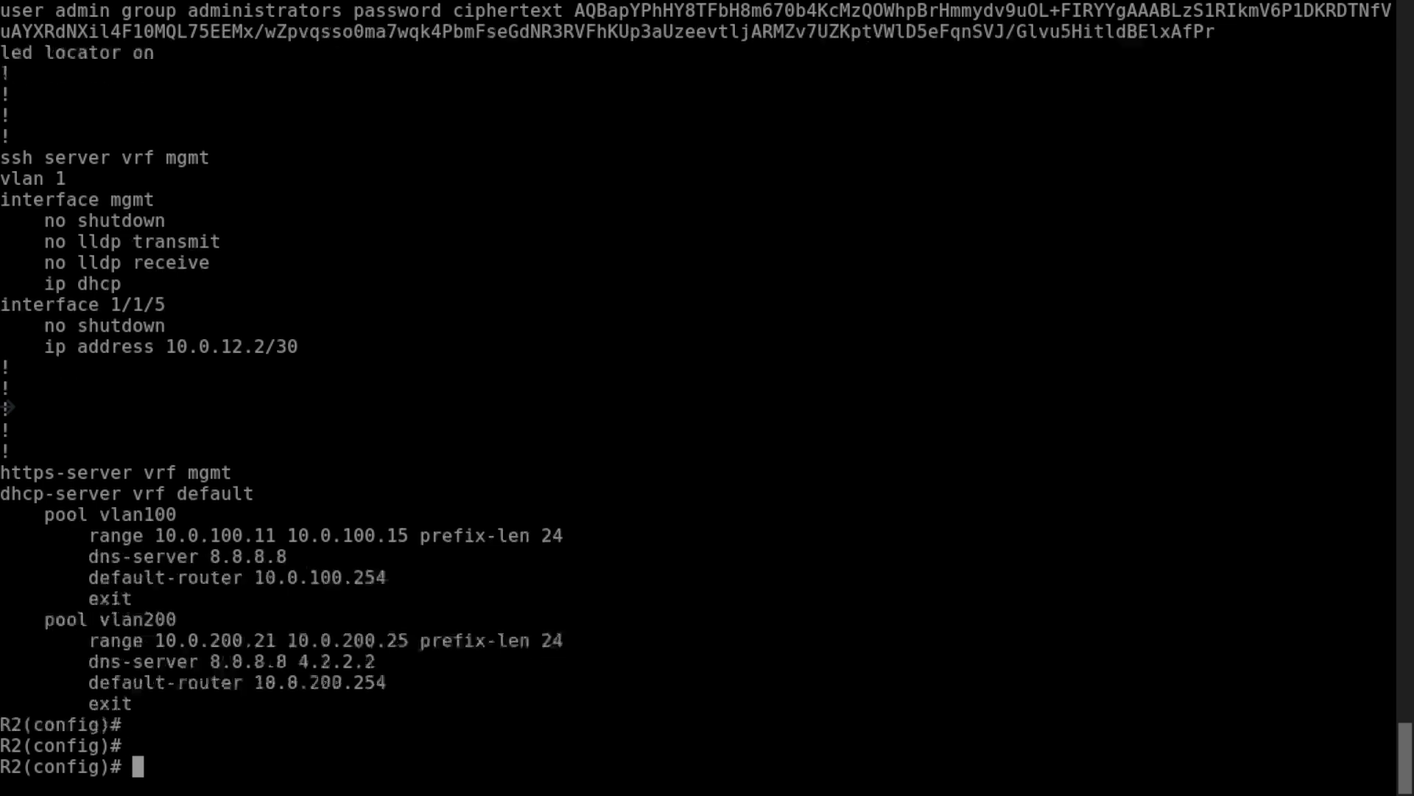
key(Return)
key(Return)
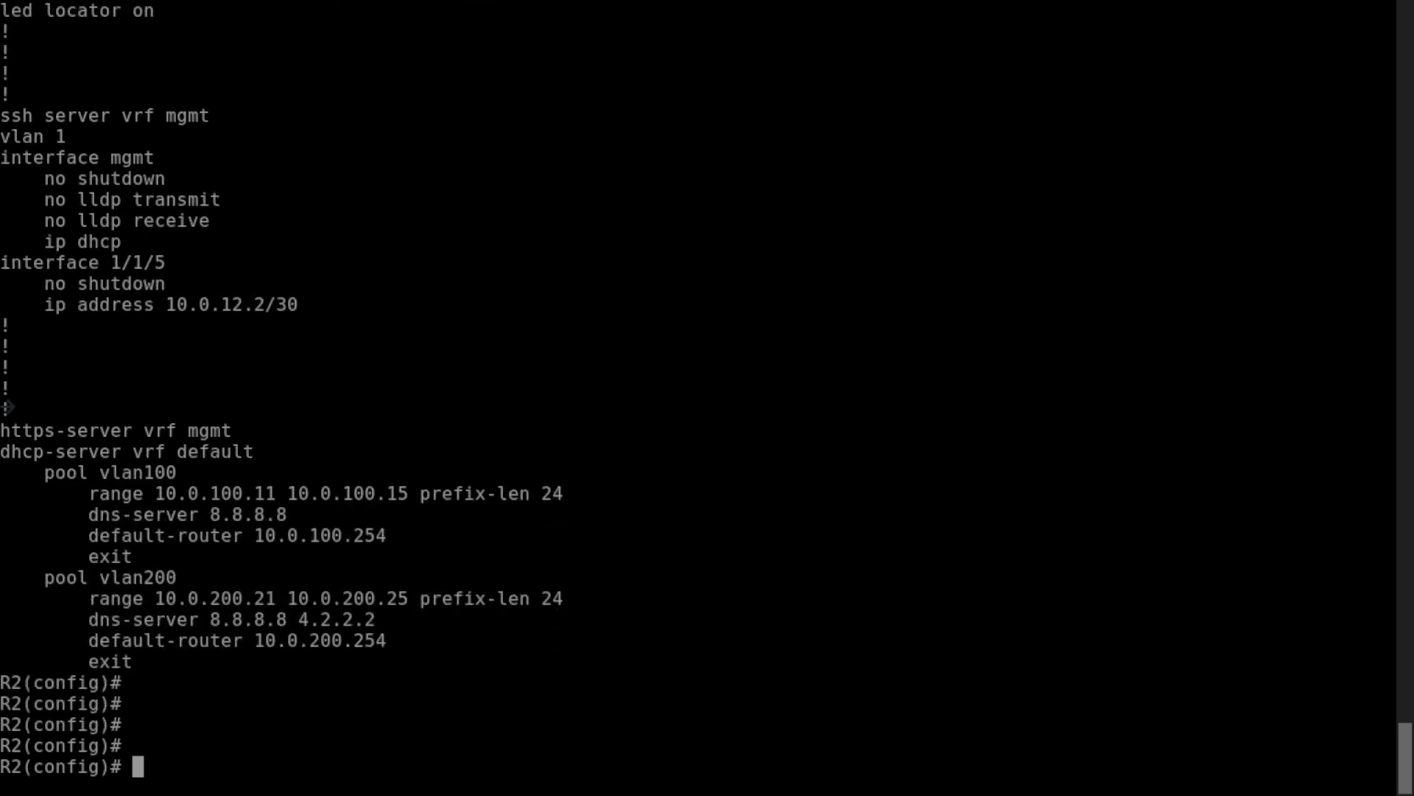
text(show dhcp)
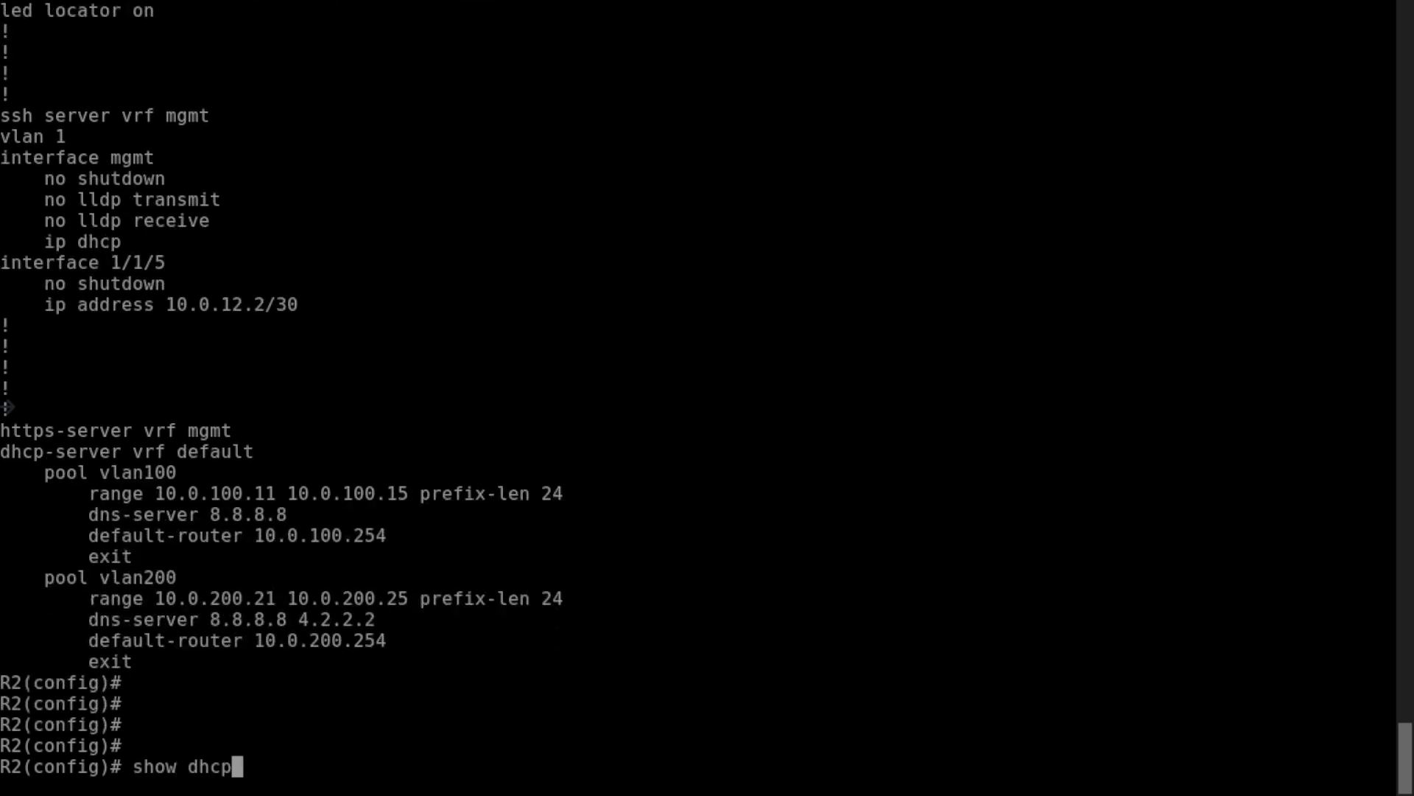
text(-se)
key(Tab)
key(question)
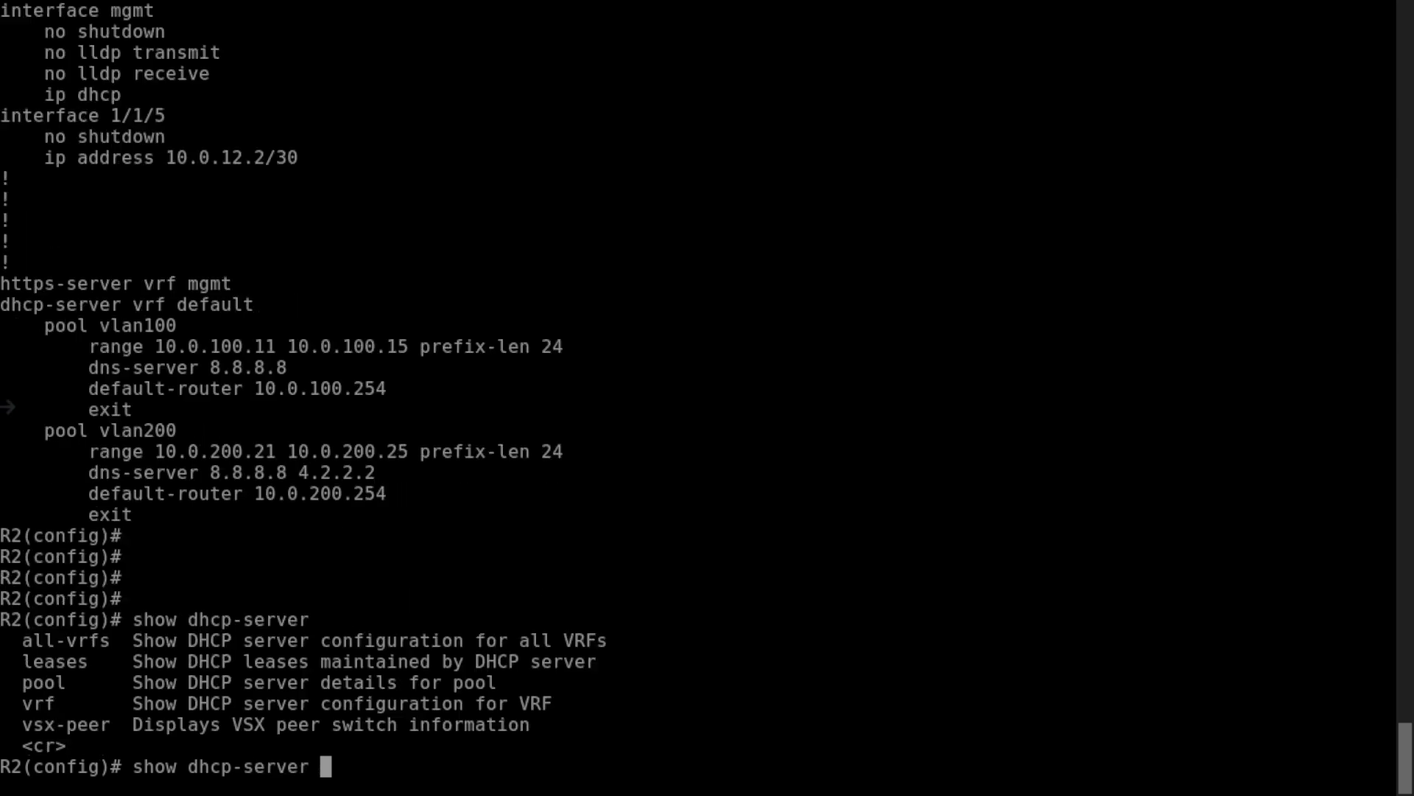
text(l)
key(Tab)
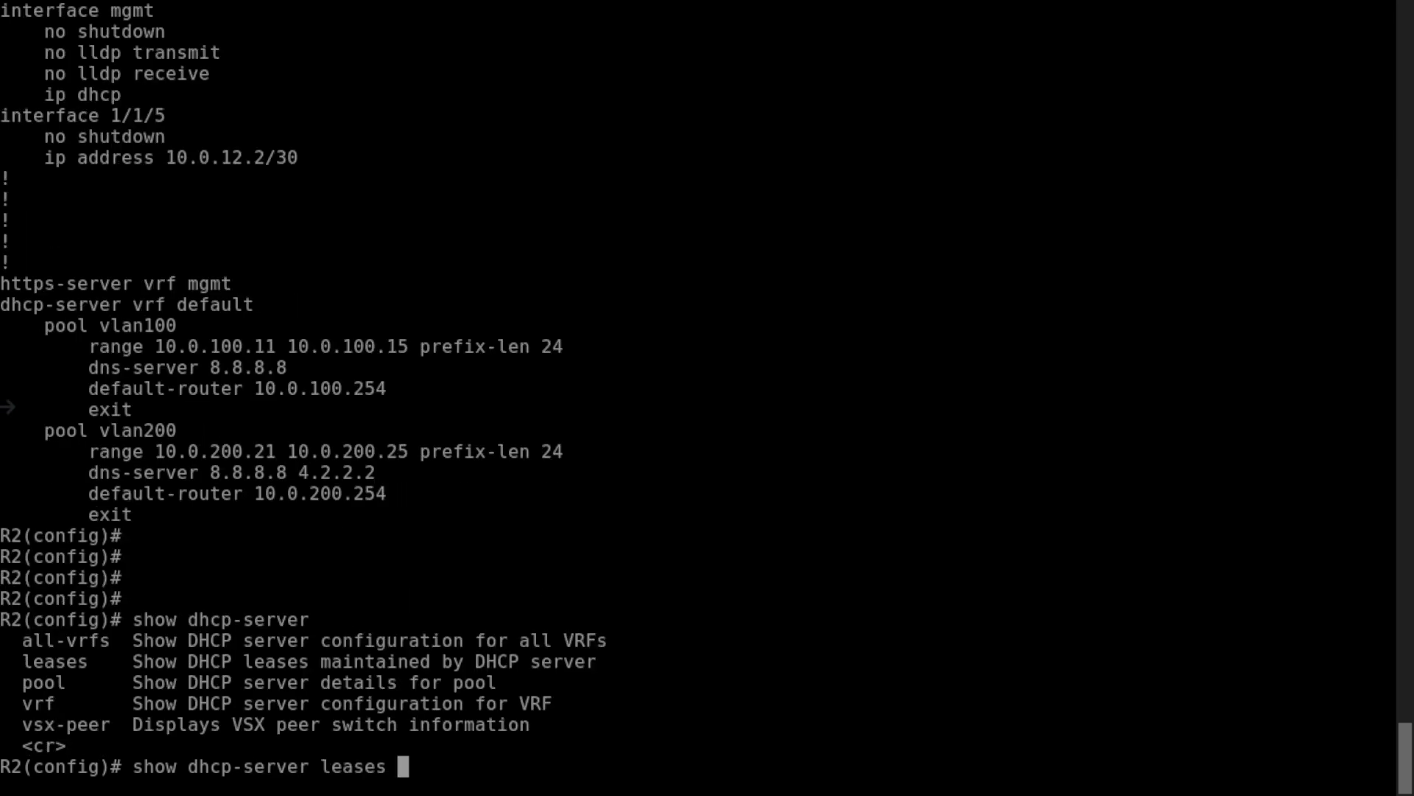
key(Return)
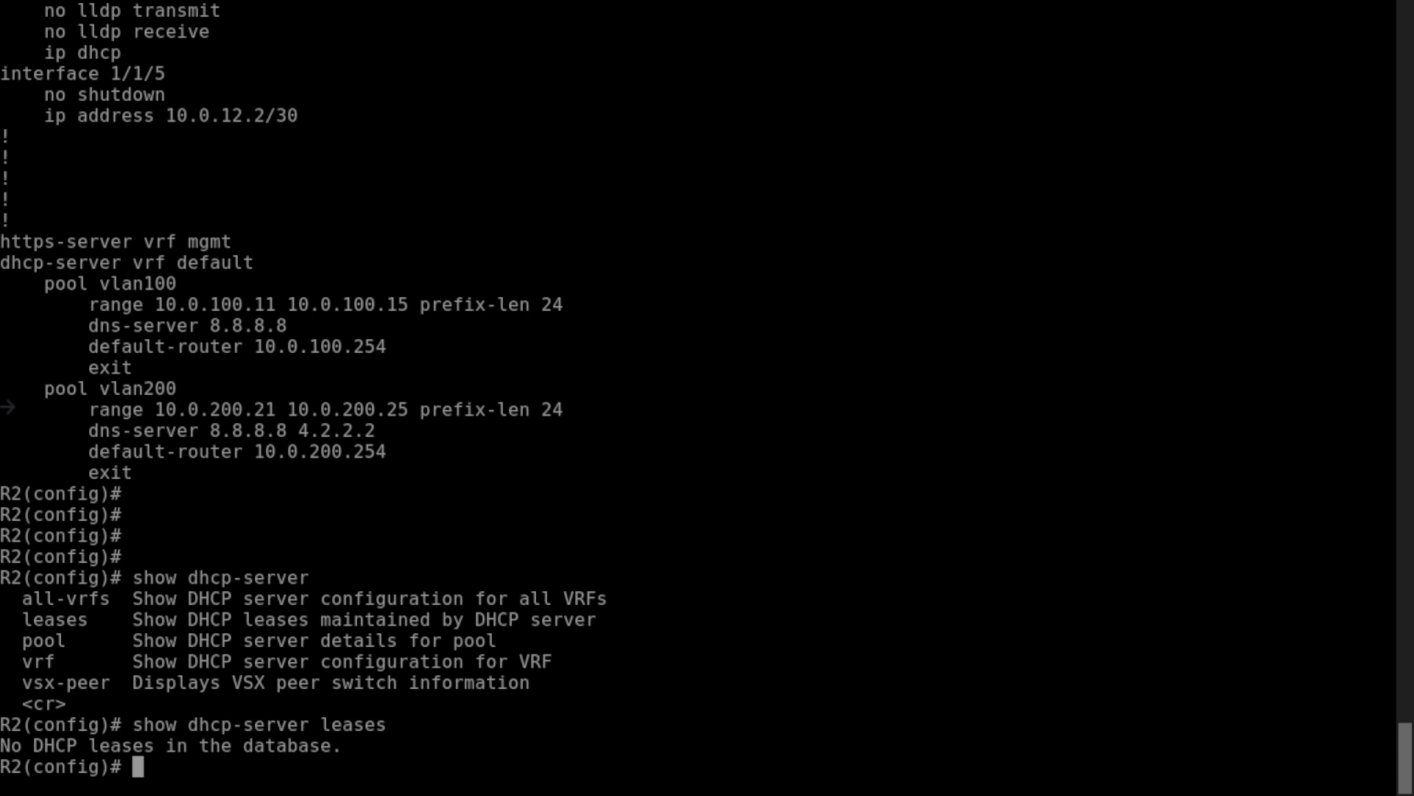
Run show dhcp-server on R2 and examine the DHCP server's state and pool details.
key(Up)
key(BackSpace)
key(BackSpace)
key(BackSpace)
key(BackSpace)
key(BackSpace)
key(BackSpace)
key(BackSpace)
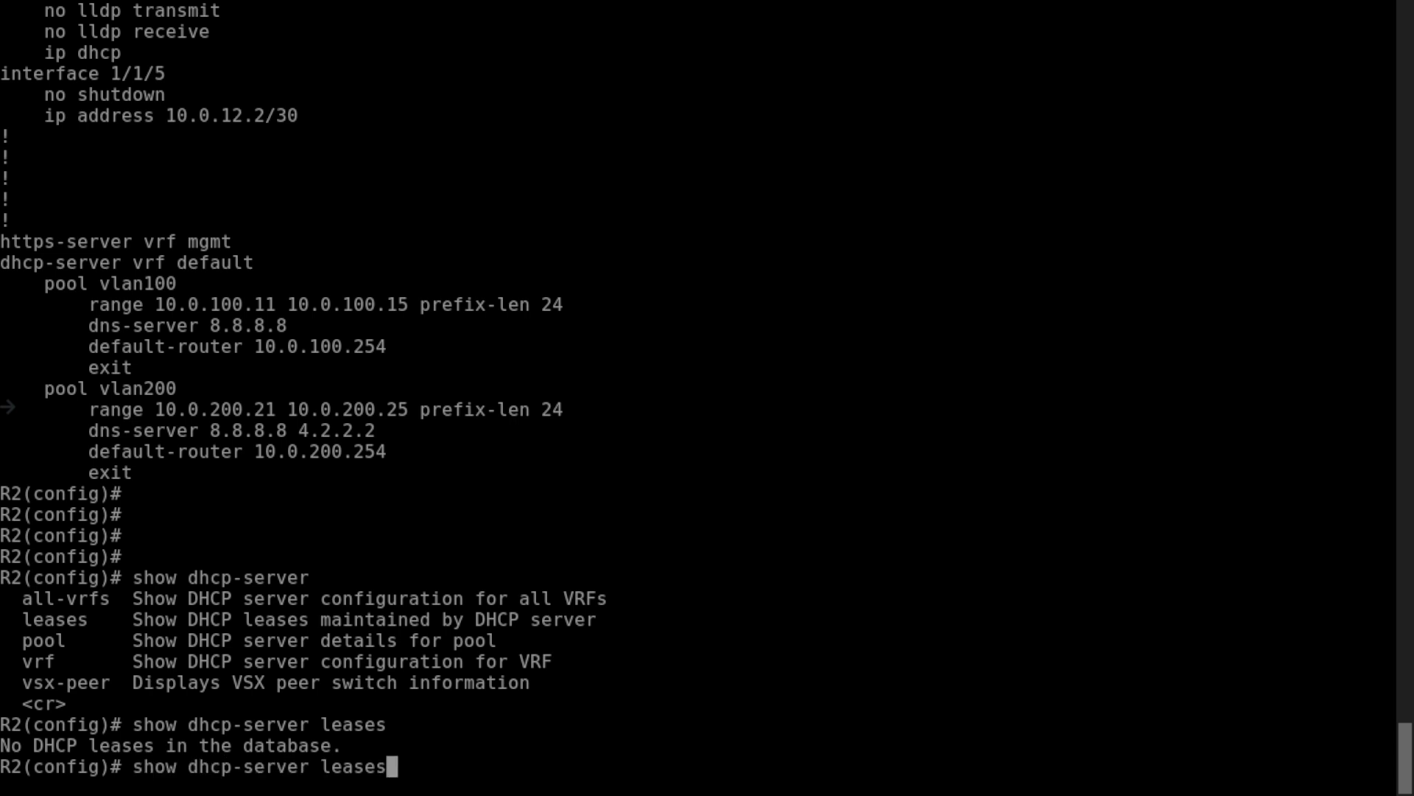
key(Return)
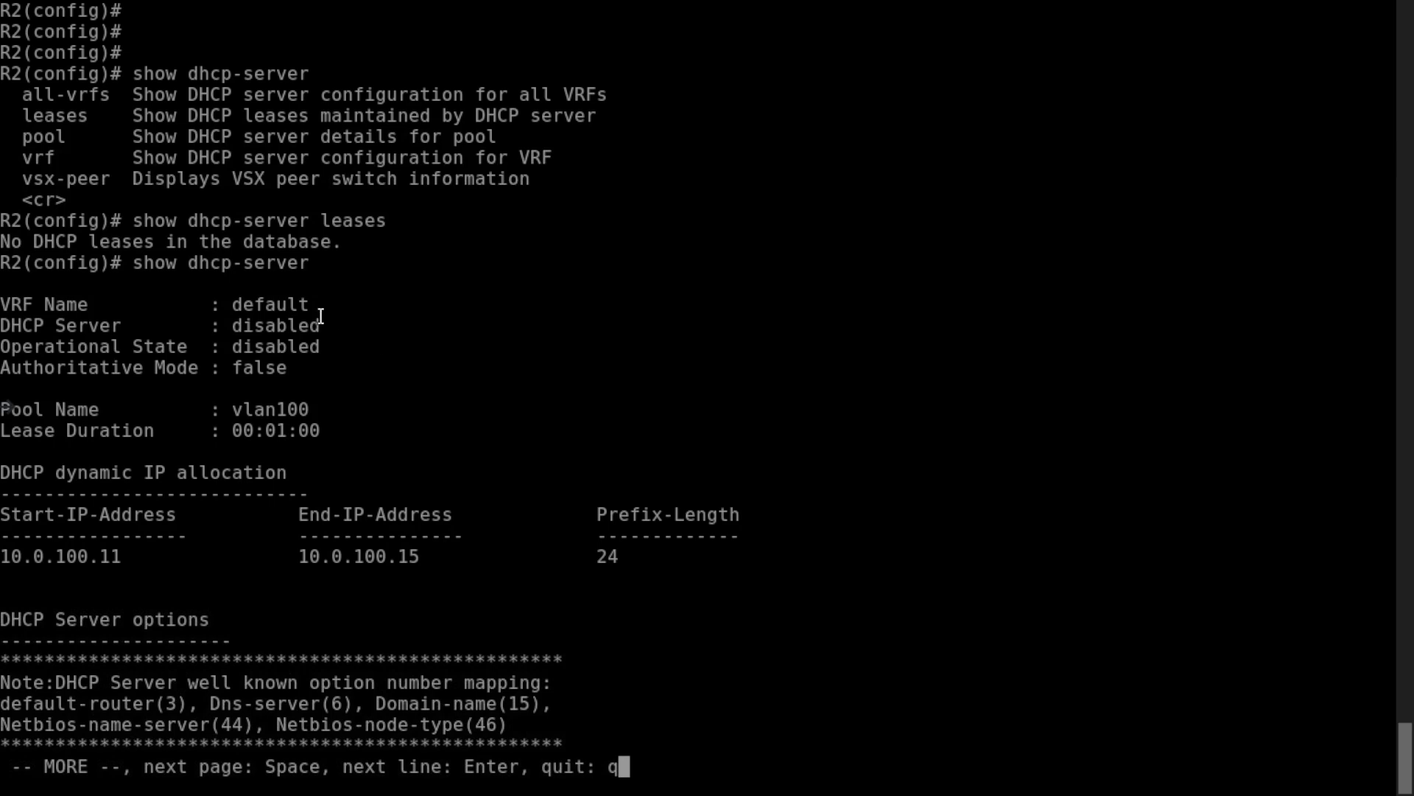
Examine the DHCP server state and page through the remaining show dhcp-server output for the vlan100 and vlan200 pools.
drag(329, 326, 212, 326)
drag(77, 348, 6, 325)
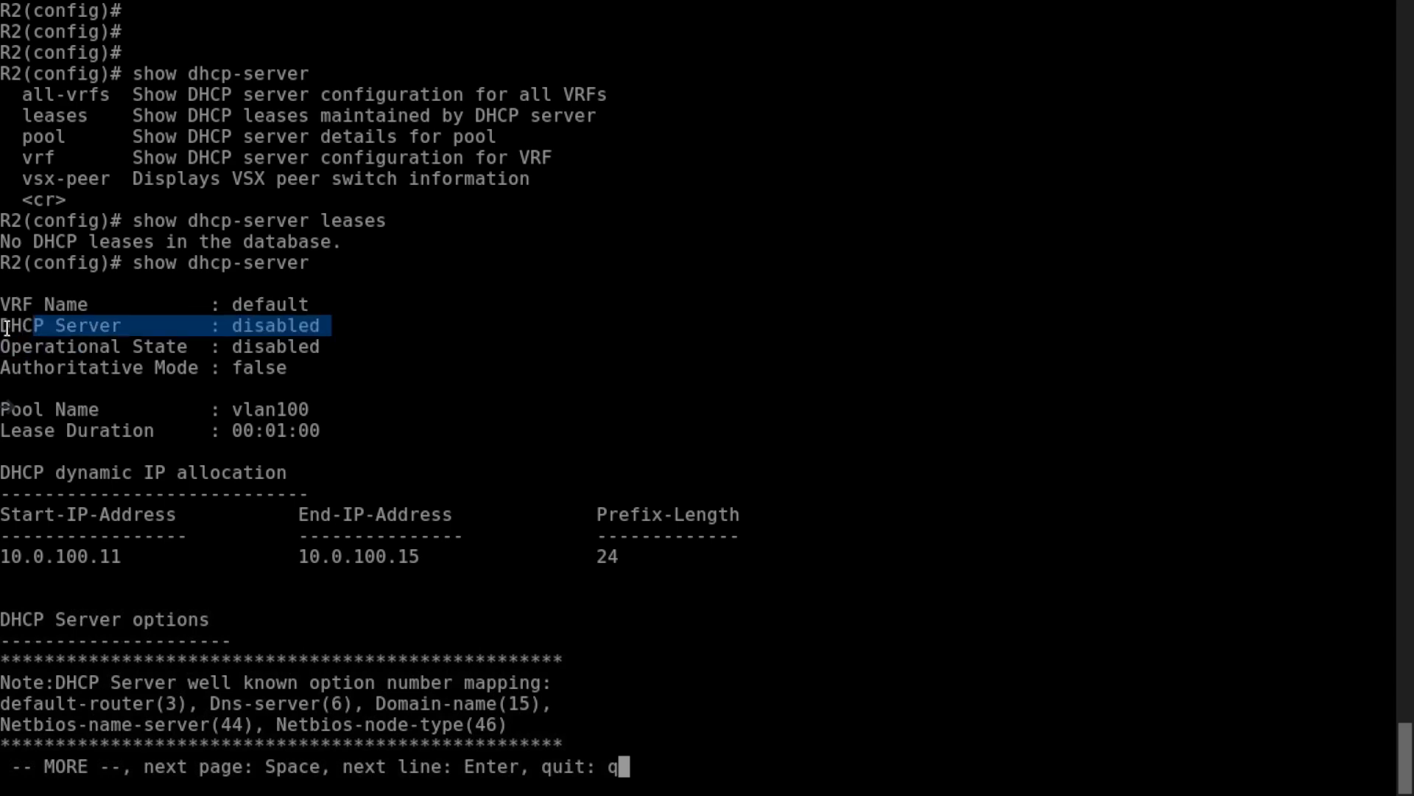
key(space)
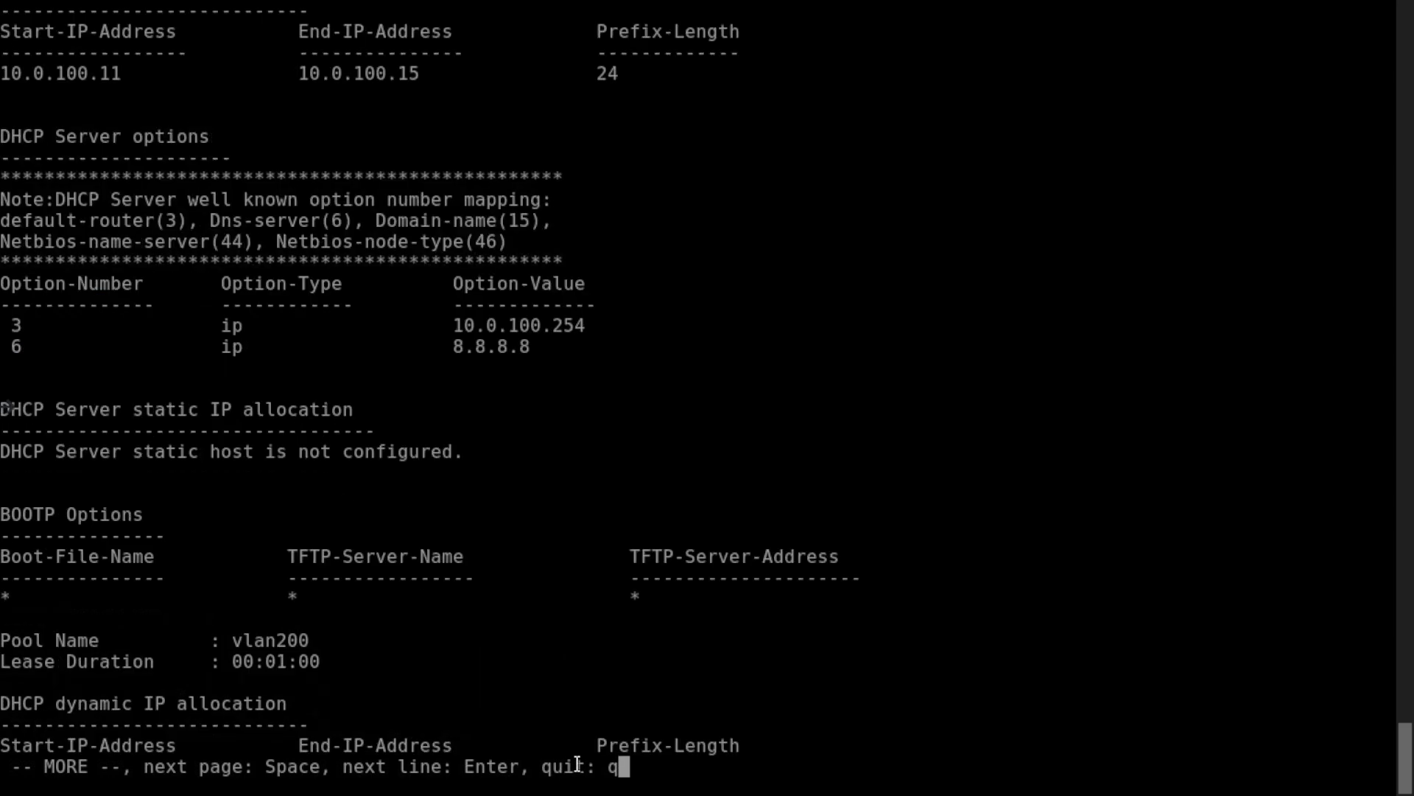
key(space)
key(Return)
key(Return)
key(Return)
key(Return)
key(Return)
key(Return)
key(Return)
key(Return)
key(Return)
key(Return)
key(Return)
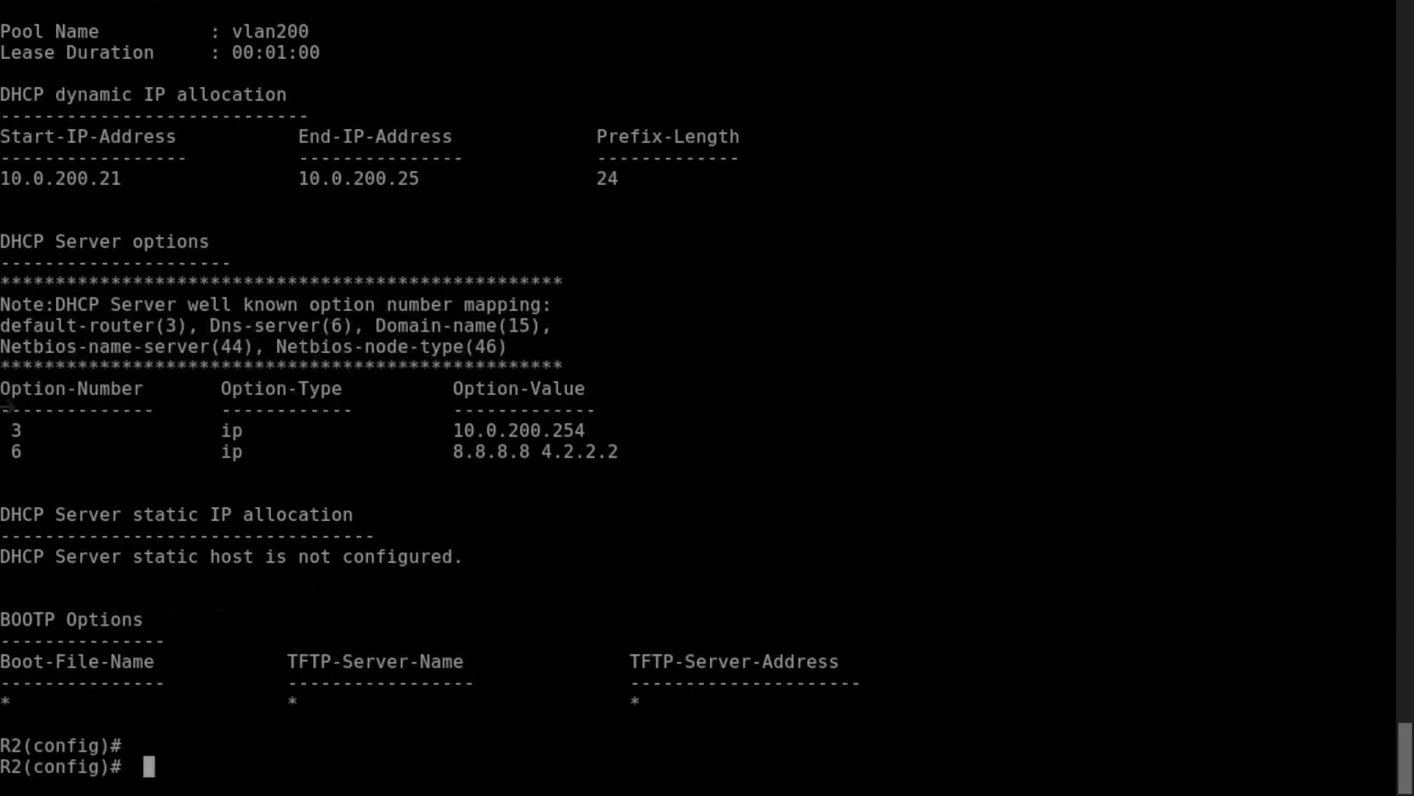
Enable the DHCP server for the default VRF on R2 and exit the dhcp-server context.
text(dh)
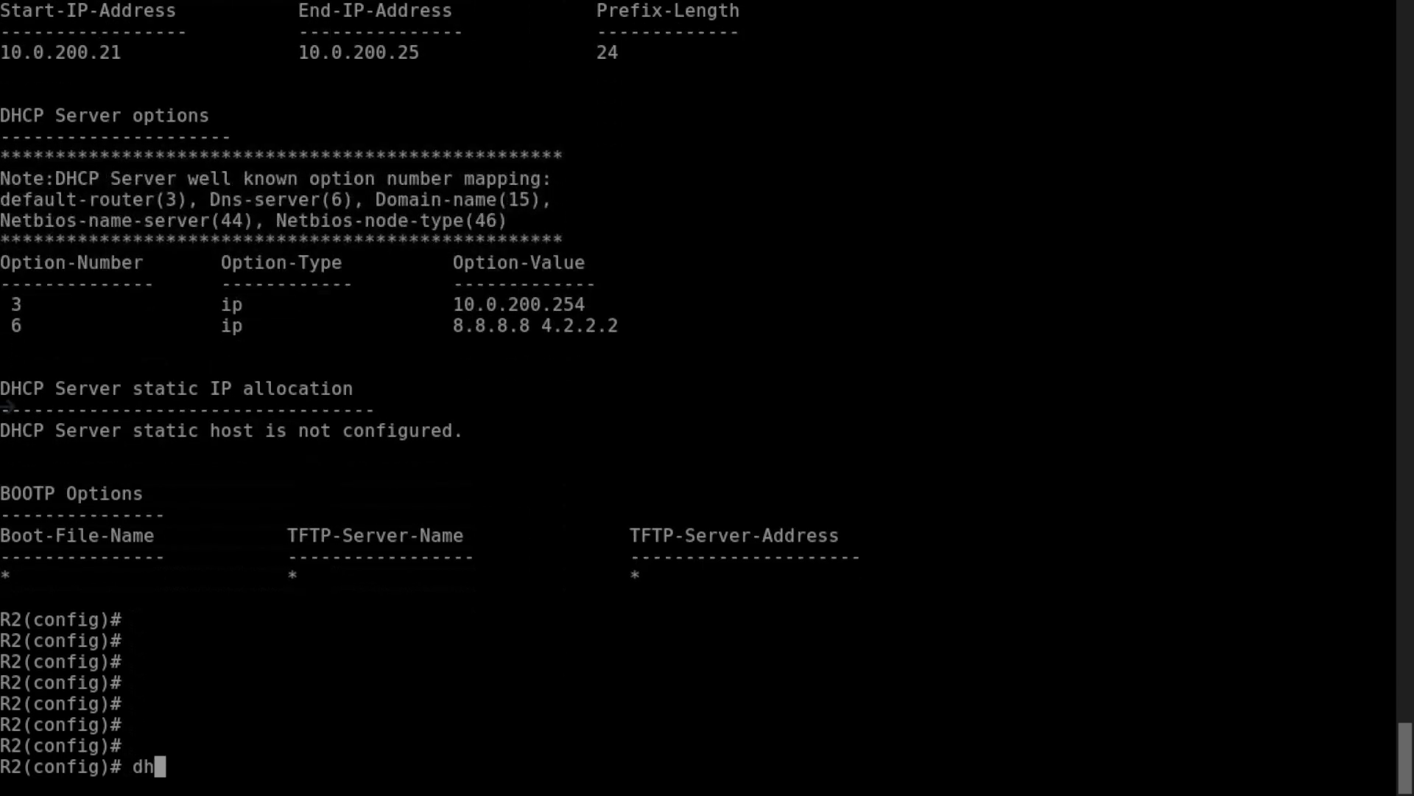
text(cp-server )
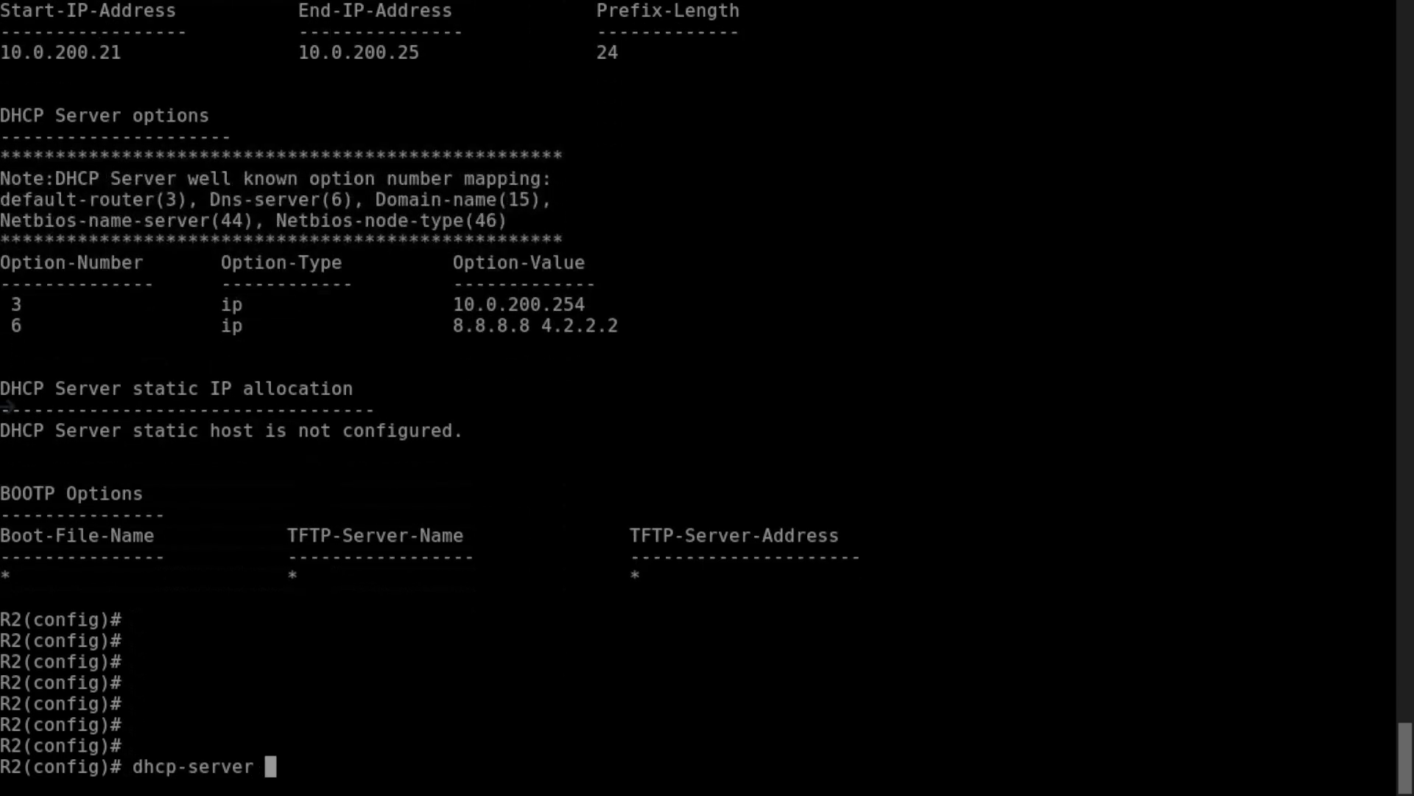
text(vrf default)
key(Return)
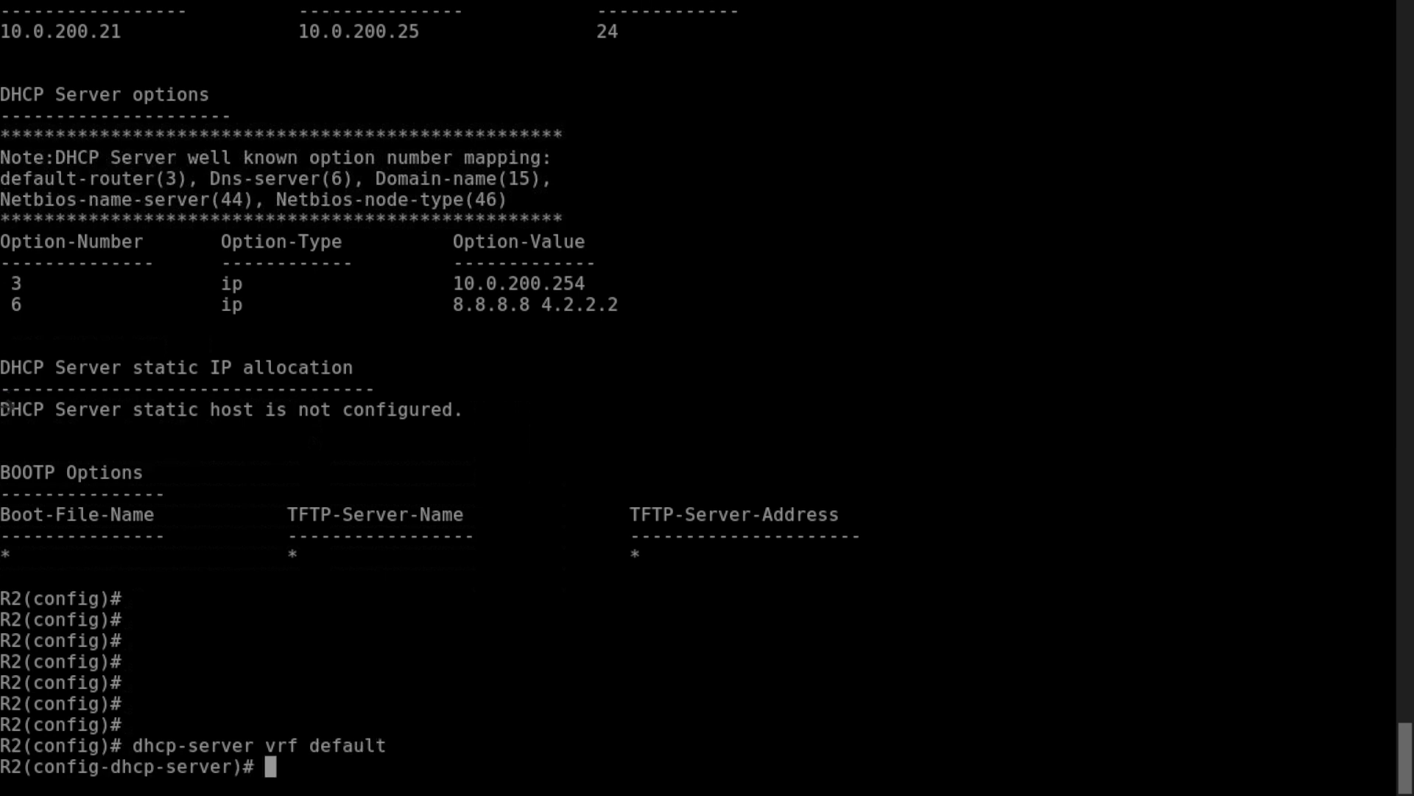
text(en)
key(Tab)
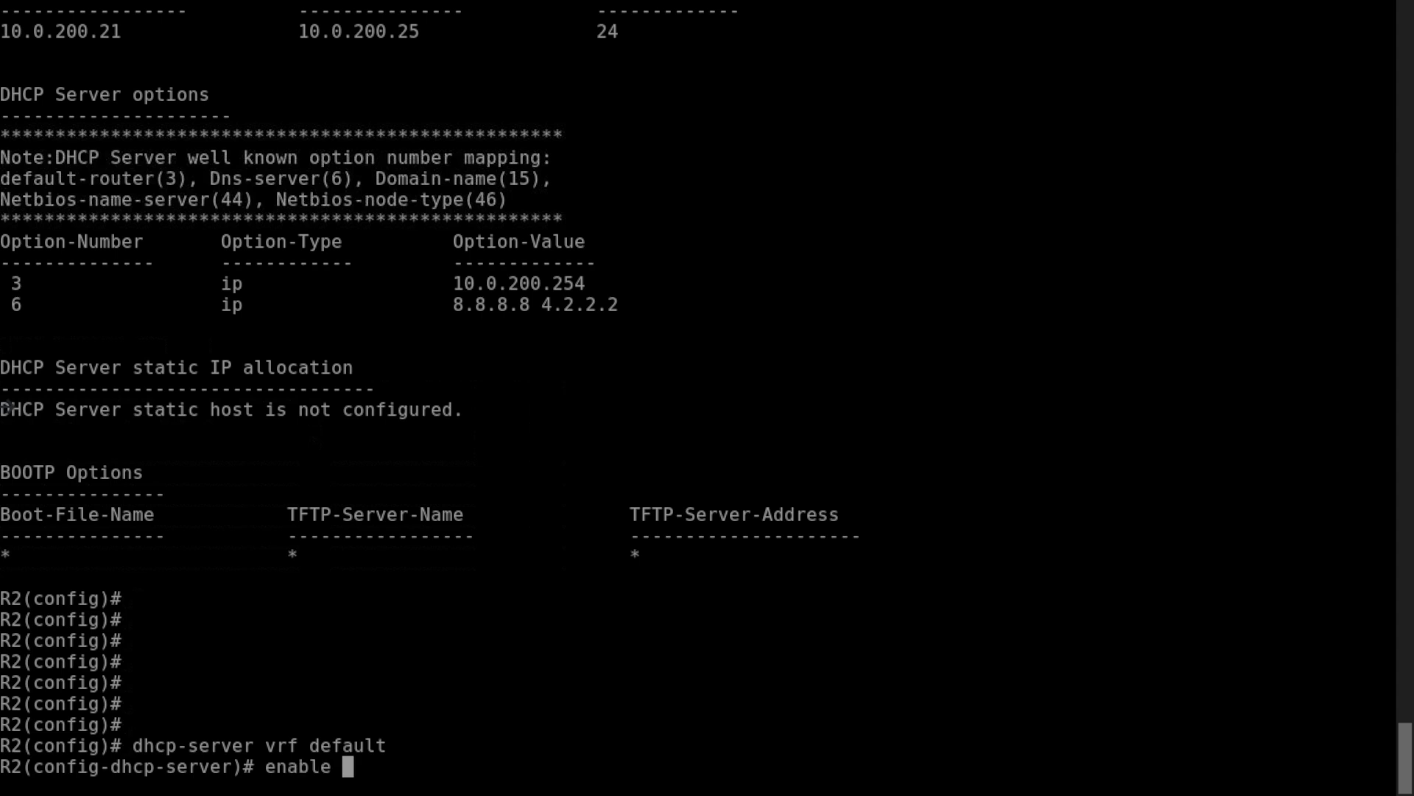
key(Return)
text(exit)
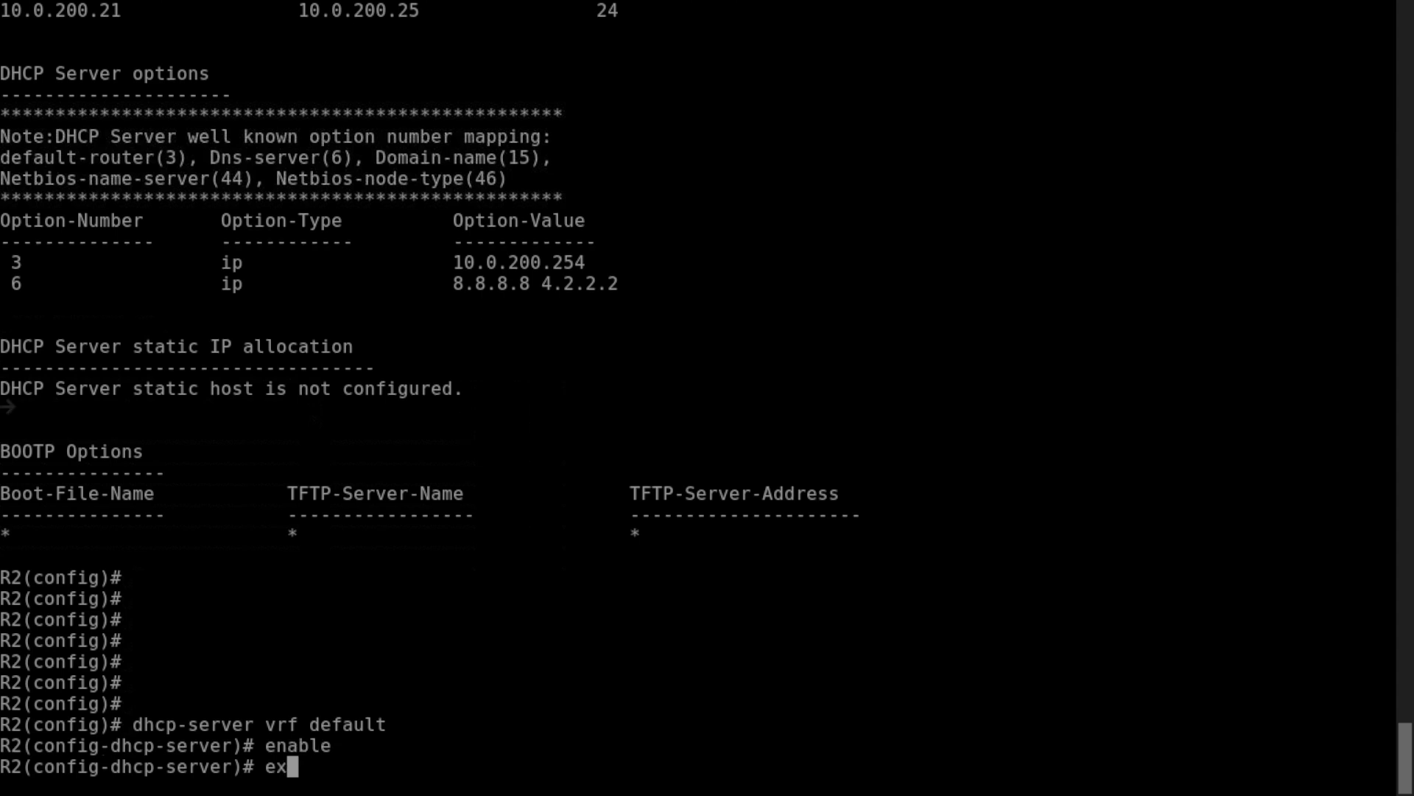
key(Return)
key(Return)
key(Return)
key(Return)
key(Return)
key(Return)
key(Return)
key(Return)
Check the DHCP leases on R2 repeatedly with sh dhcp-server leases.
text(sh )
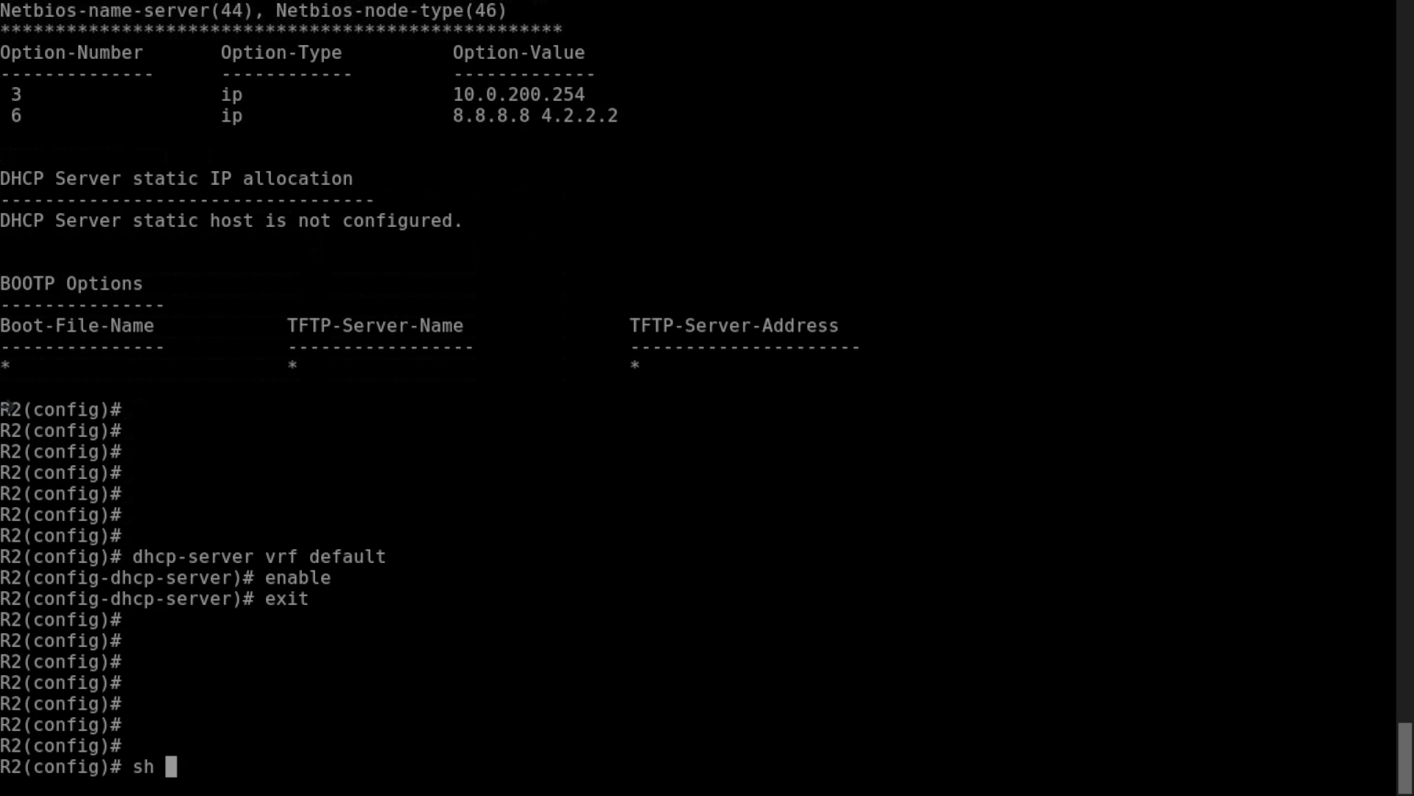
text(dhcp-)
key(Tab)
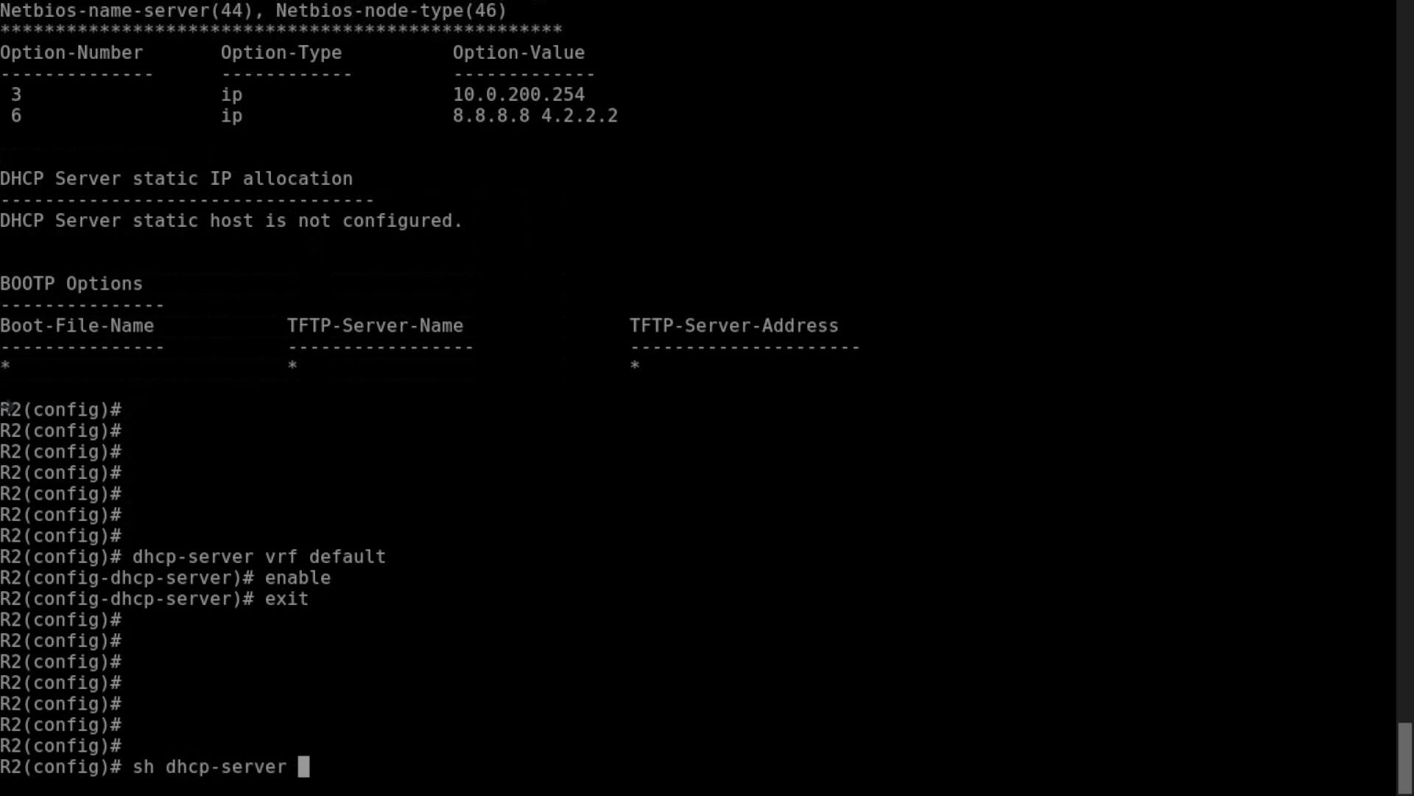
text(l)
key(Tab)
key(Return)
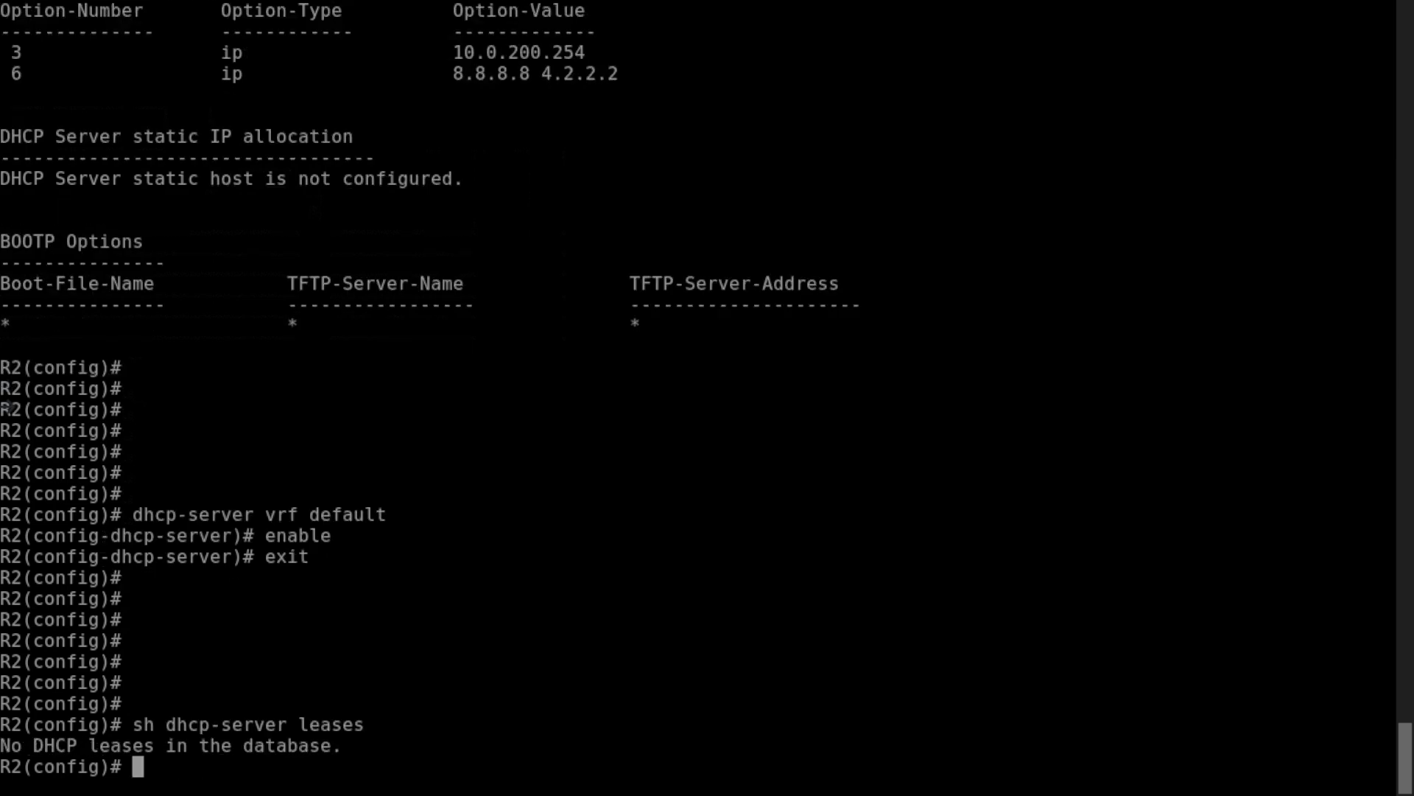
key(Up)
key(Return)
key(Up)
key(Return)
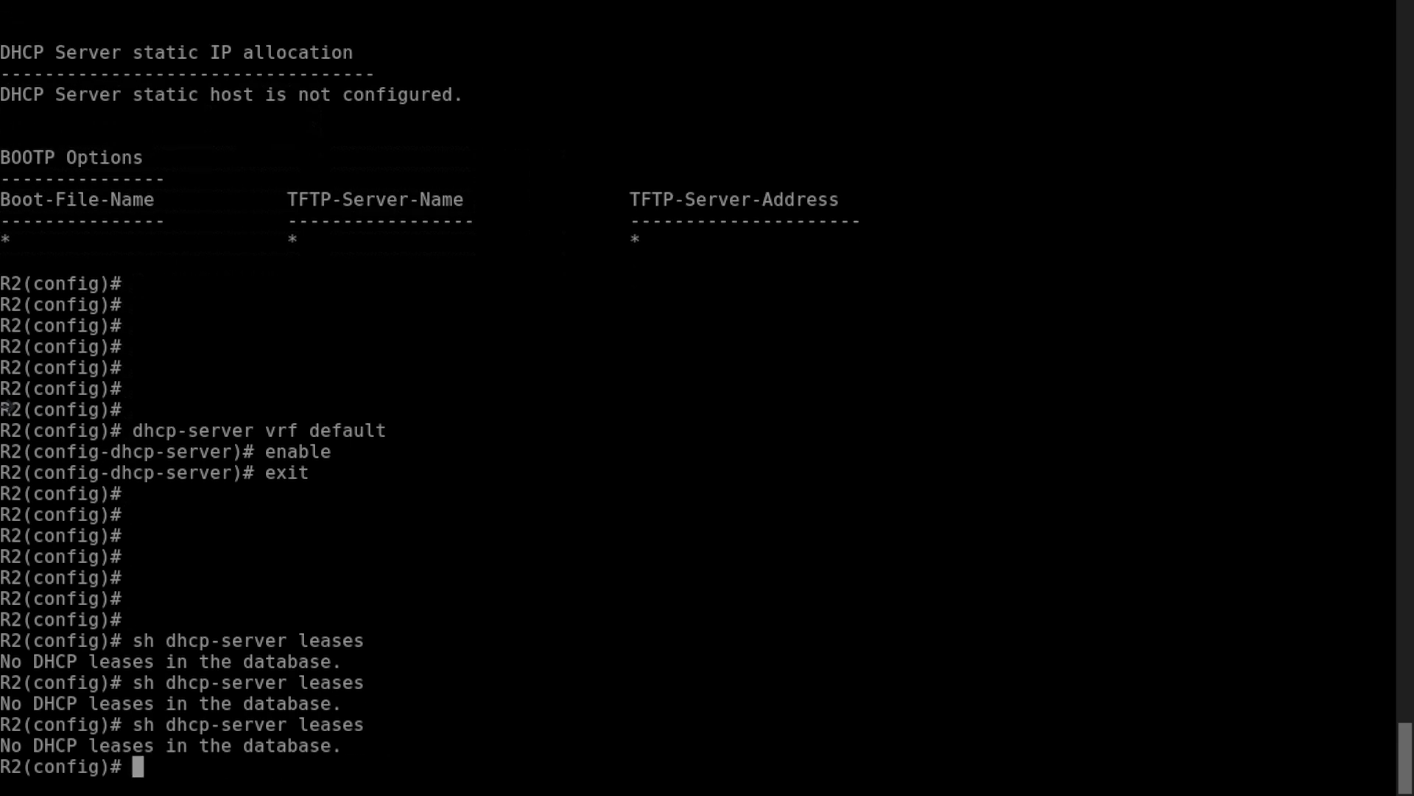
key(Up)
key(Return)
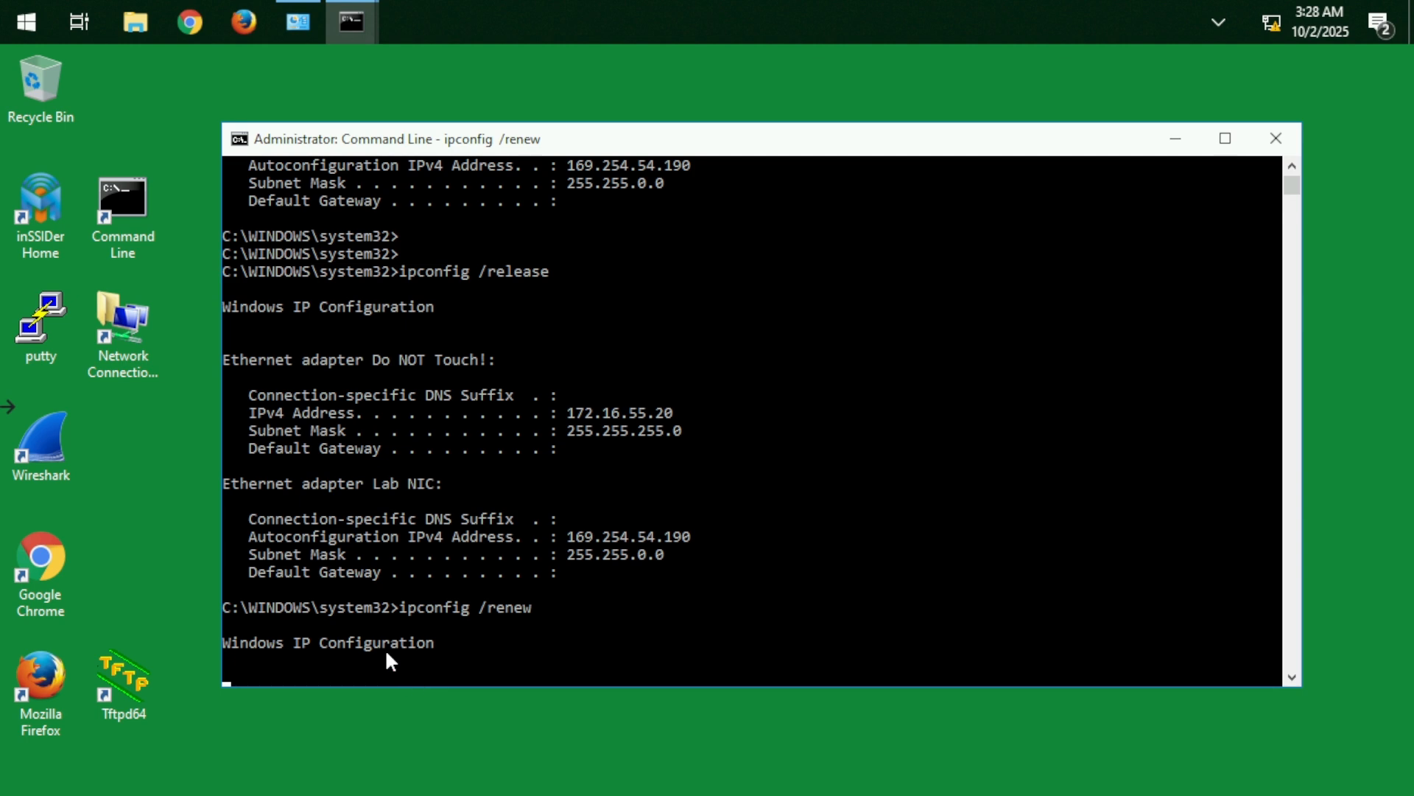
Switch to the Windows client and try to renew its DHCP address again with ipconfig /renew.
key(Return)
key(Return)
key(Return)
key(Return)
key(Return)
key(Return)
key(Return)
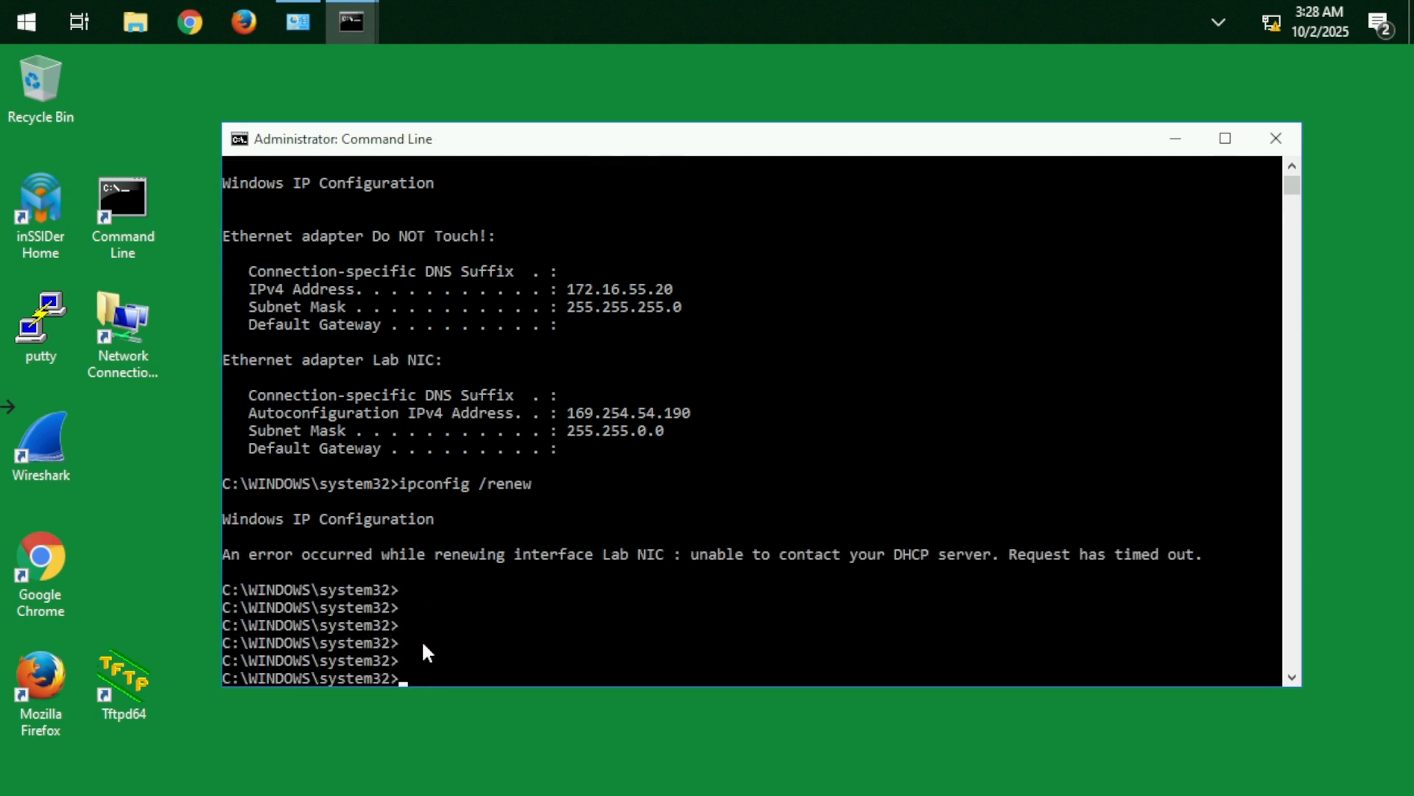
key(Up)
key(Return)
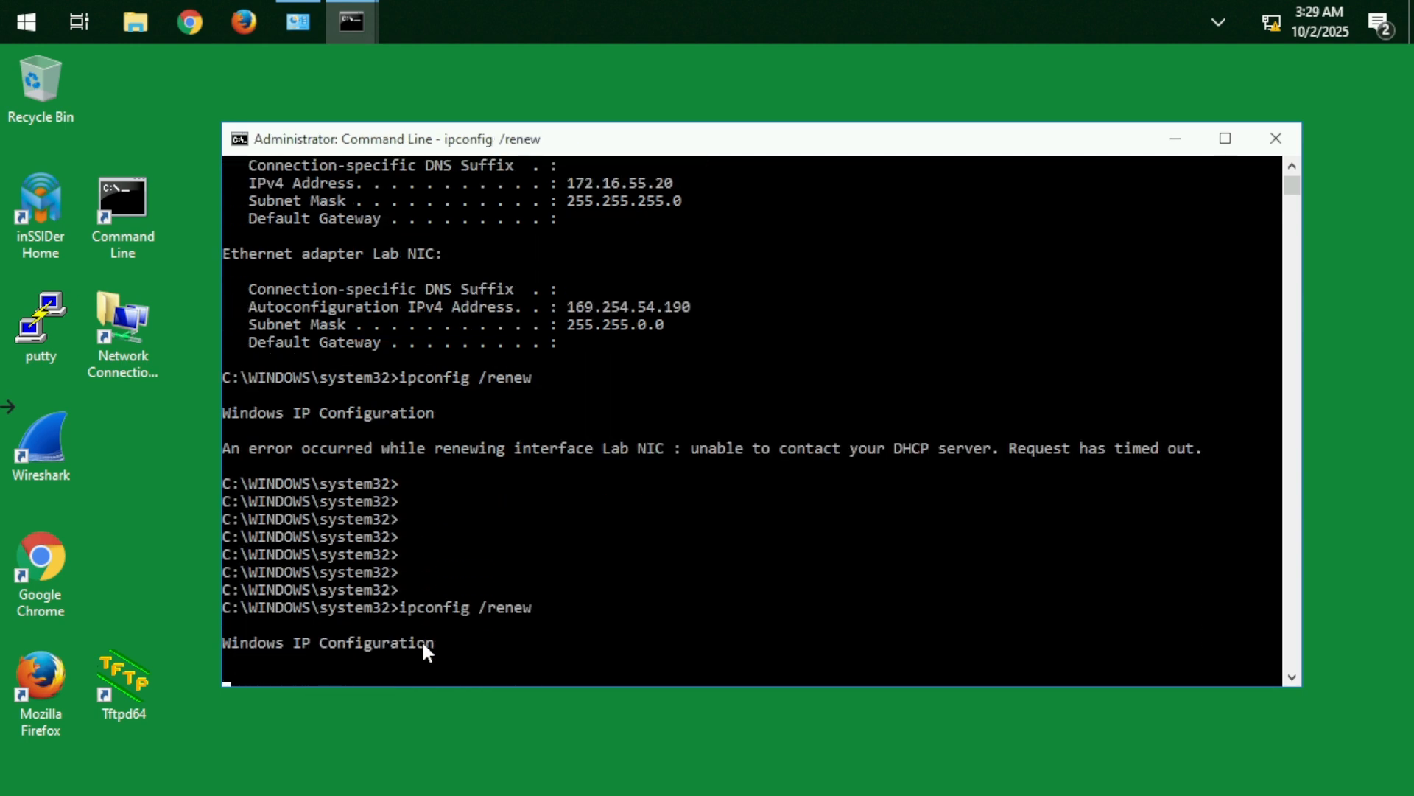
key(ctrl+c)
key(Return)
key(Return)
key(Return)
key(Return)
key(Return)
key(Return)
key(Return)
key(Return)
key(Return)
key(Return)
key(Return)
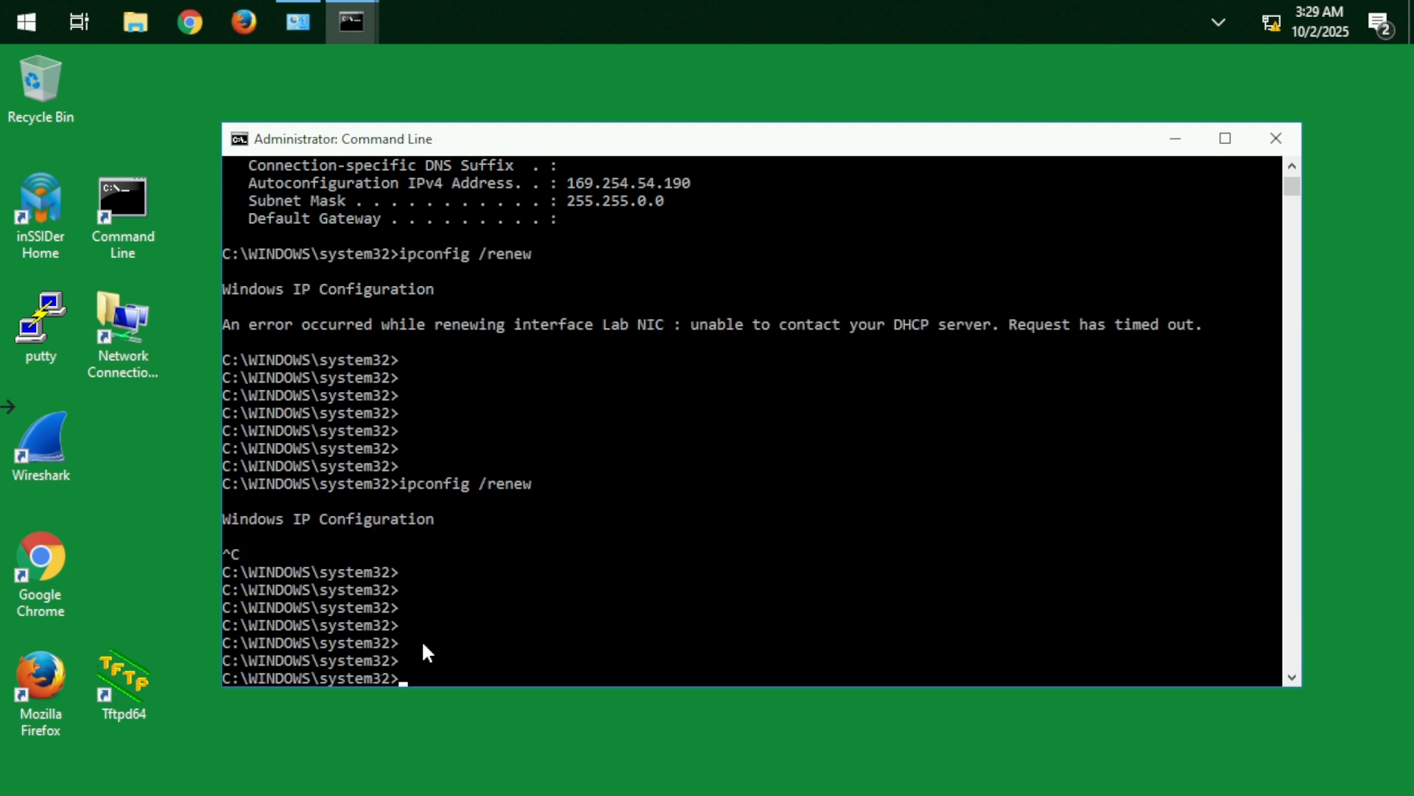
Display the client's current IP configuration with ipconfig and dismiss the command prompt window.
text(ipconfig)
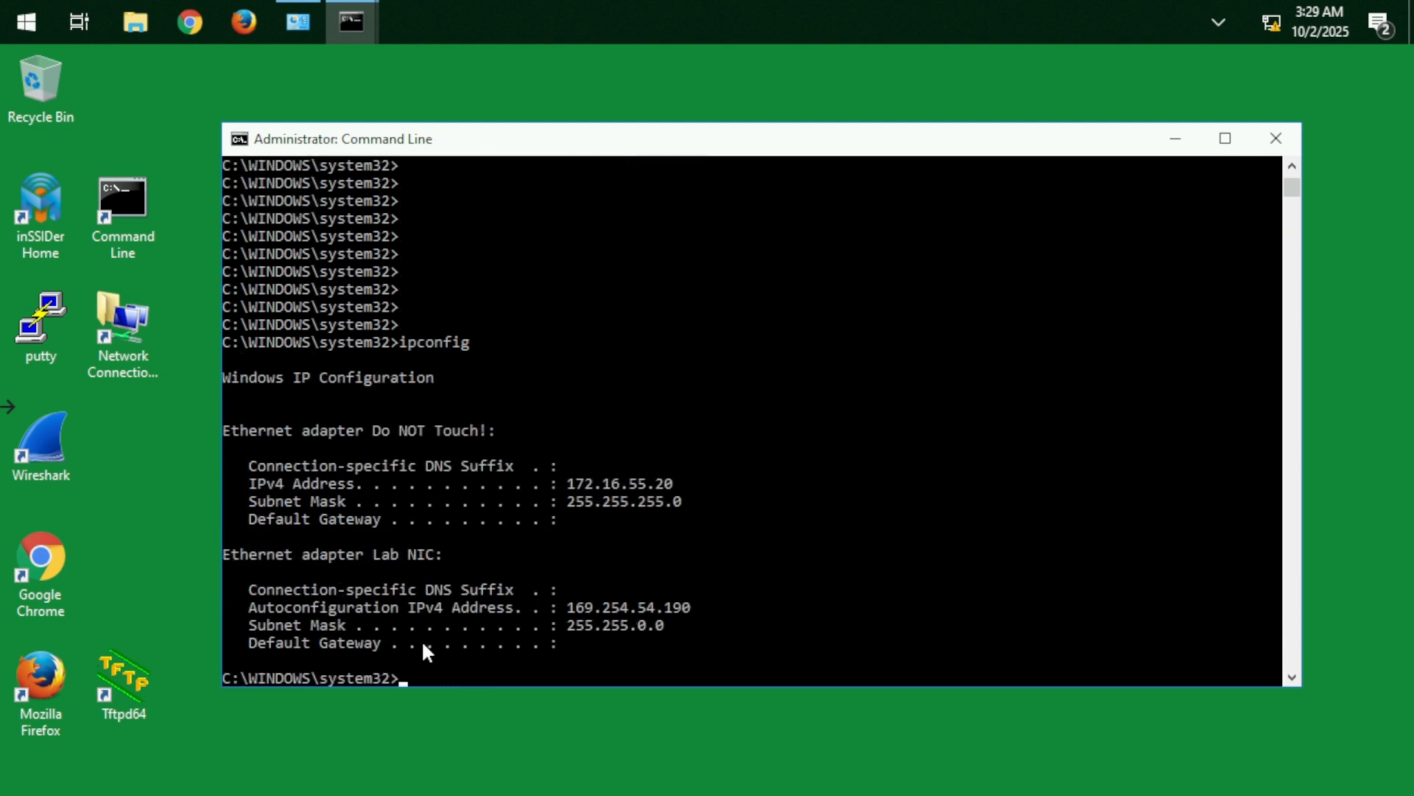
click(1276, 140)
right_click(126, 333)
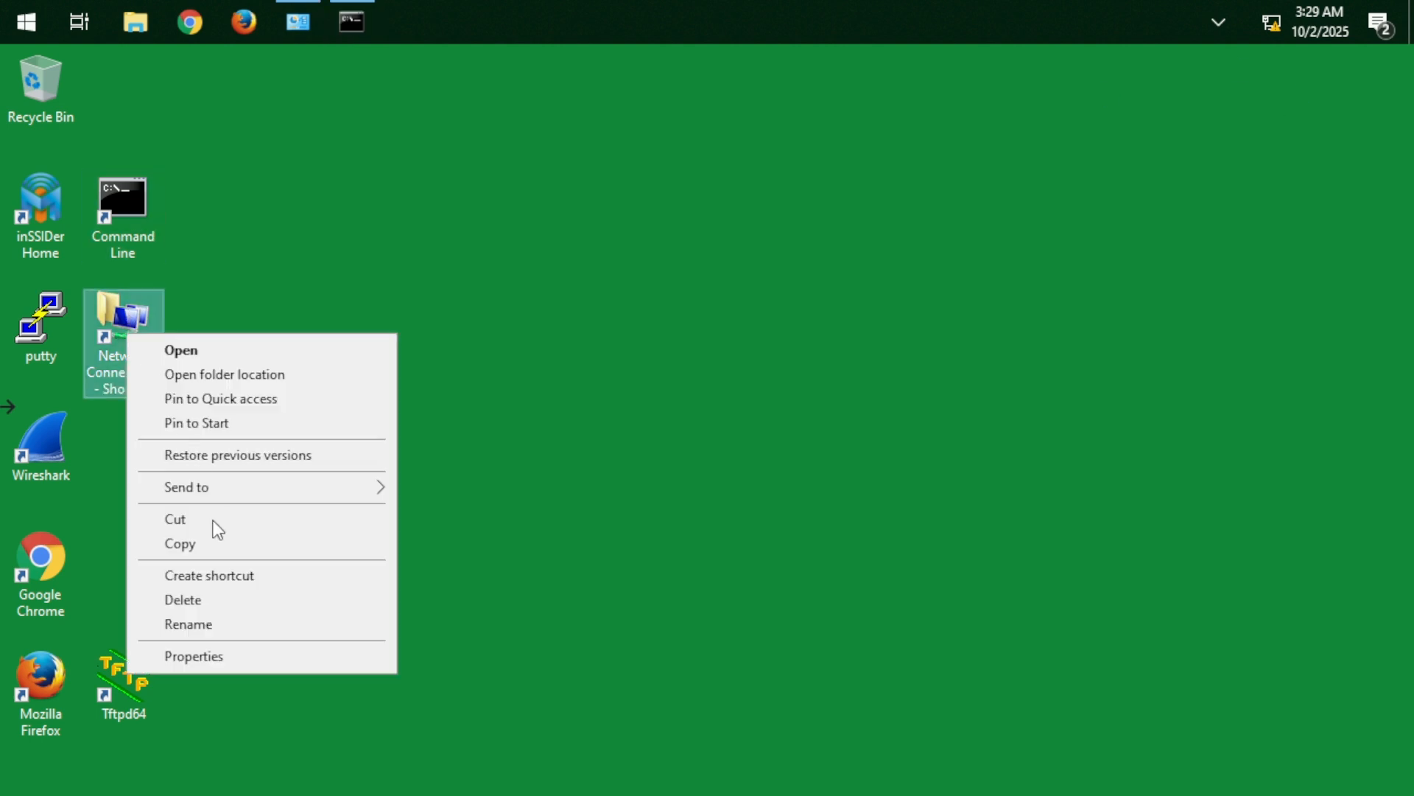
click(196, 656)
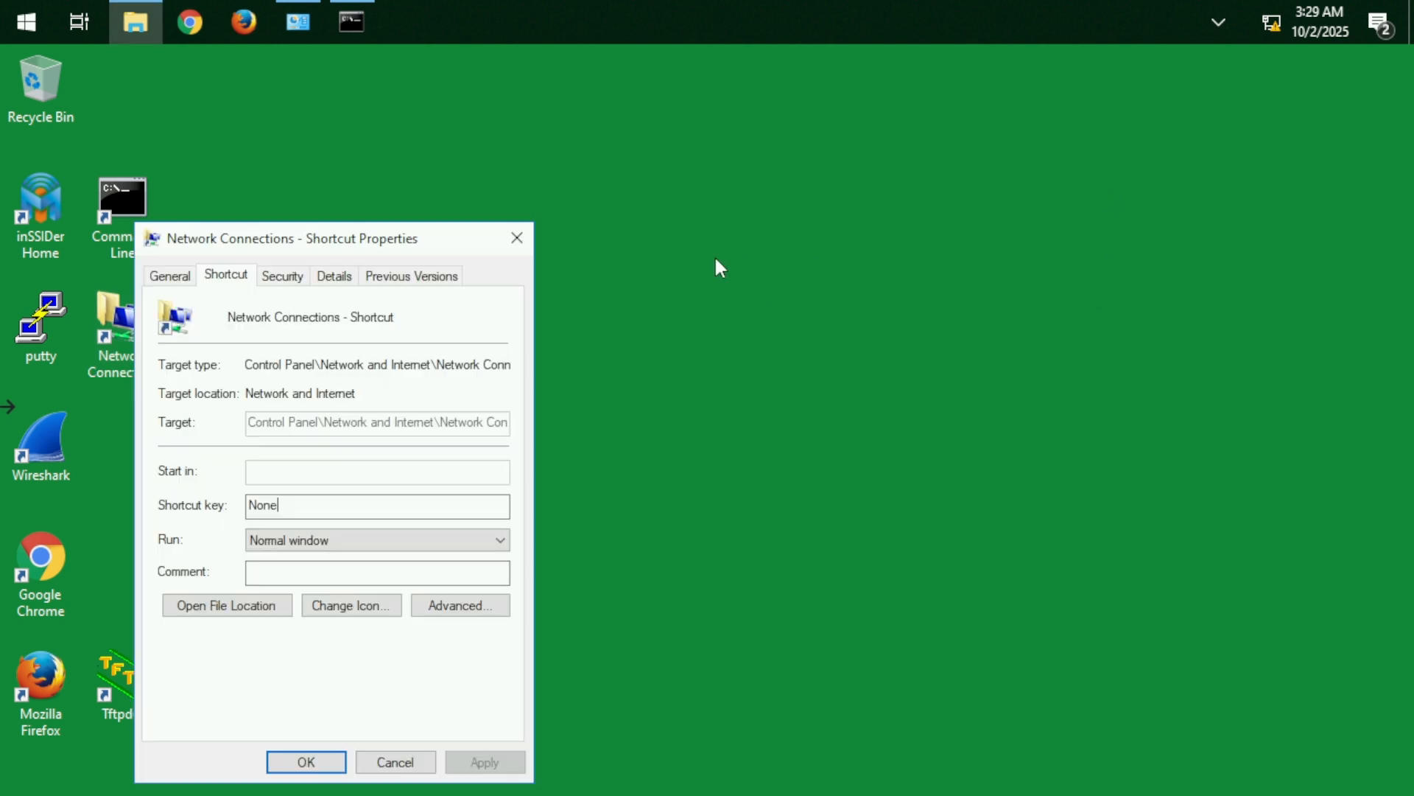
click(516, 240)
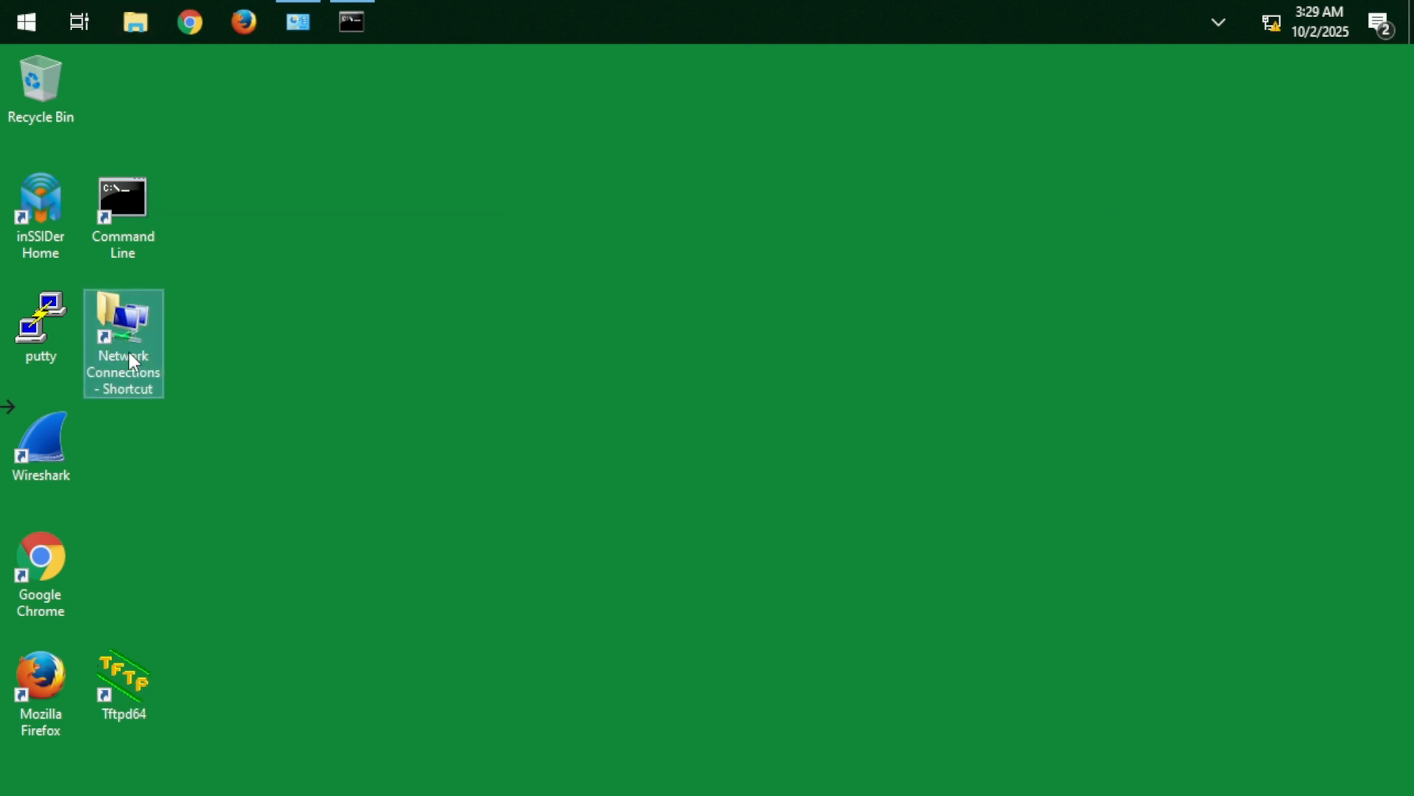
Open the Lab NIC's IPv4 properties from Network Connections and apply automatic IP address and DNS server assignment.
double_click(130, 357)
right_click(987, 194)
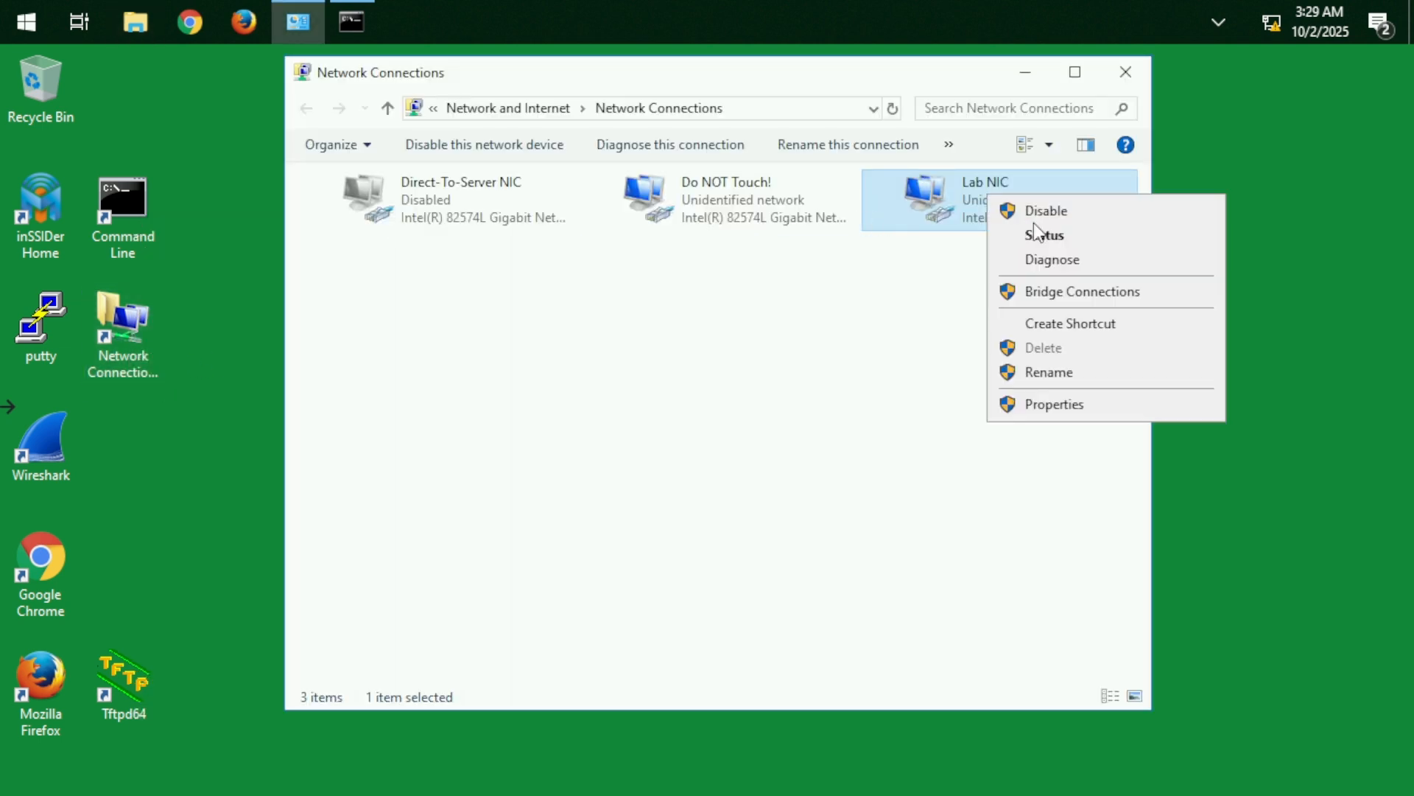
click(1032, 404)
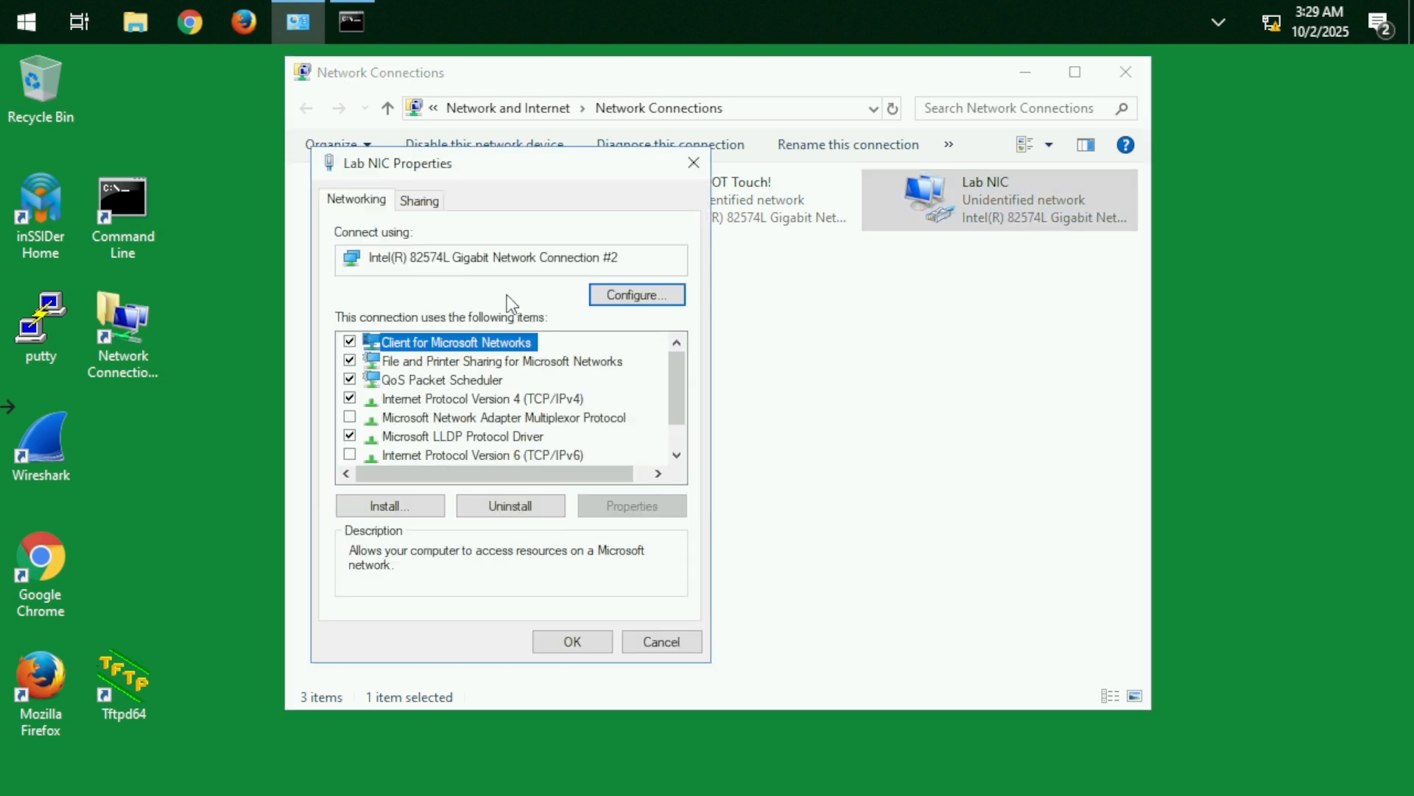
double_click(506, 399)
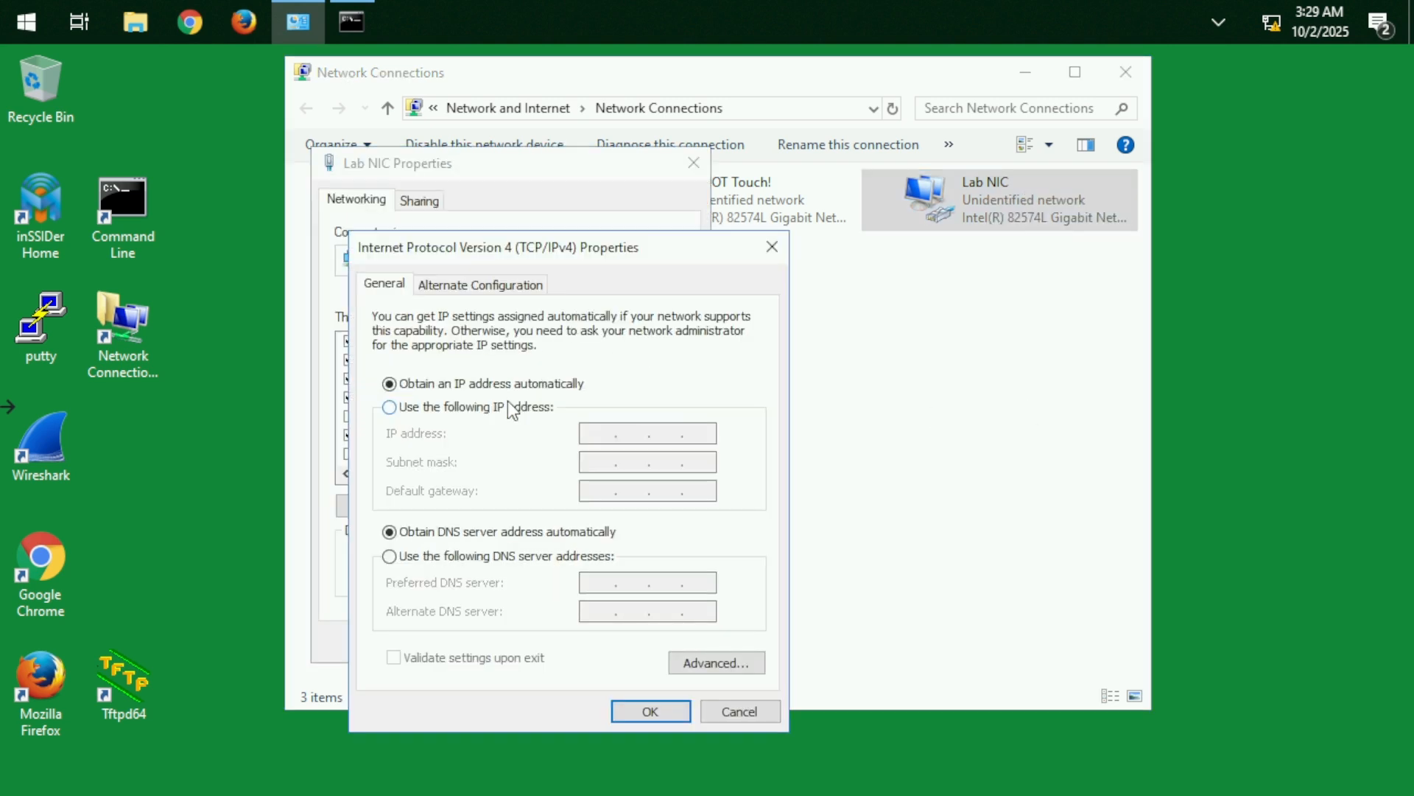
click(512, 409)
click(511, 386)
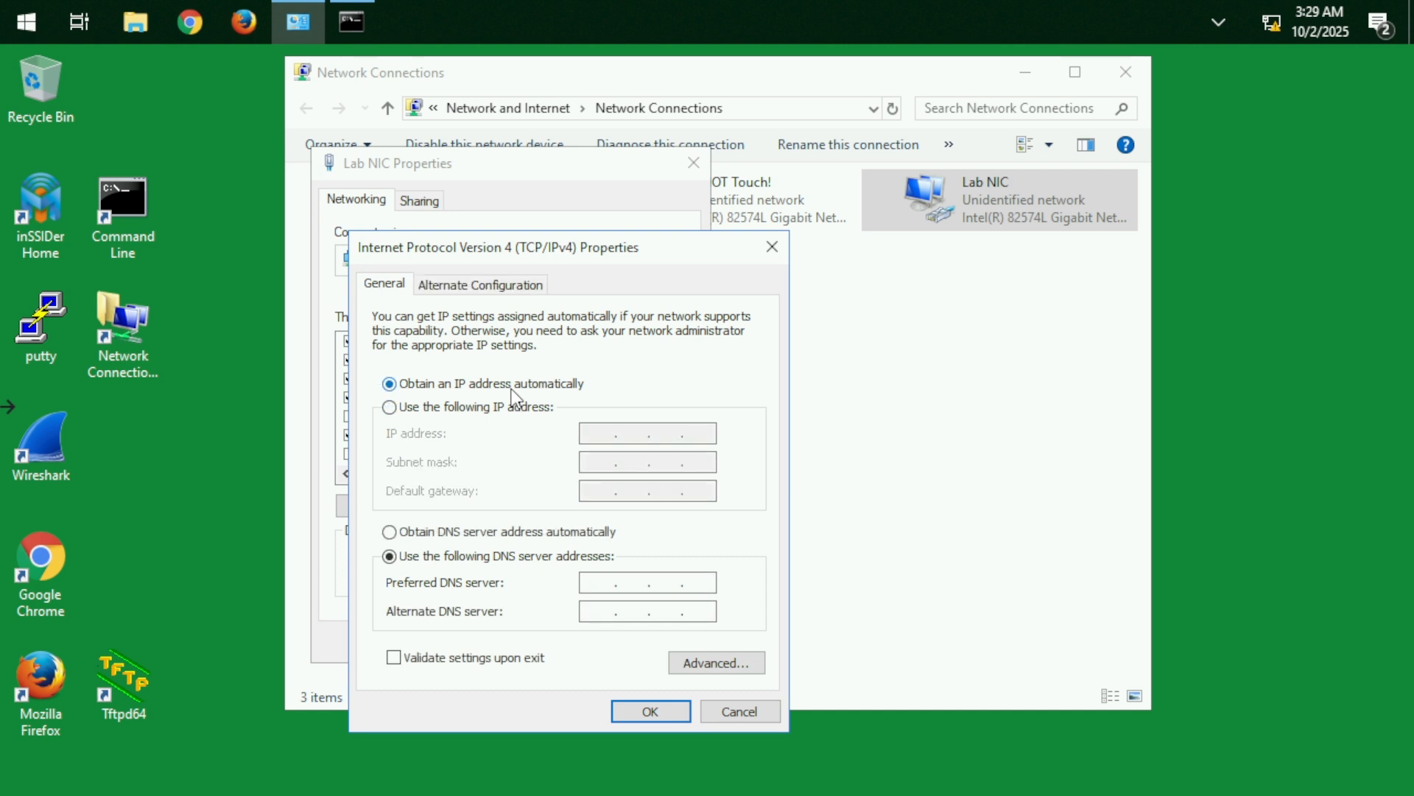
click(529, 535)
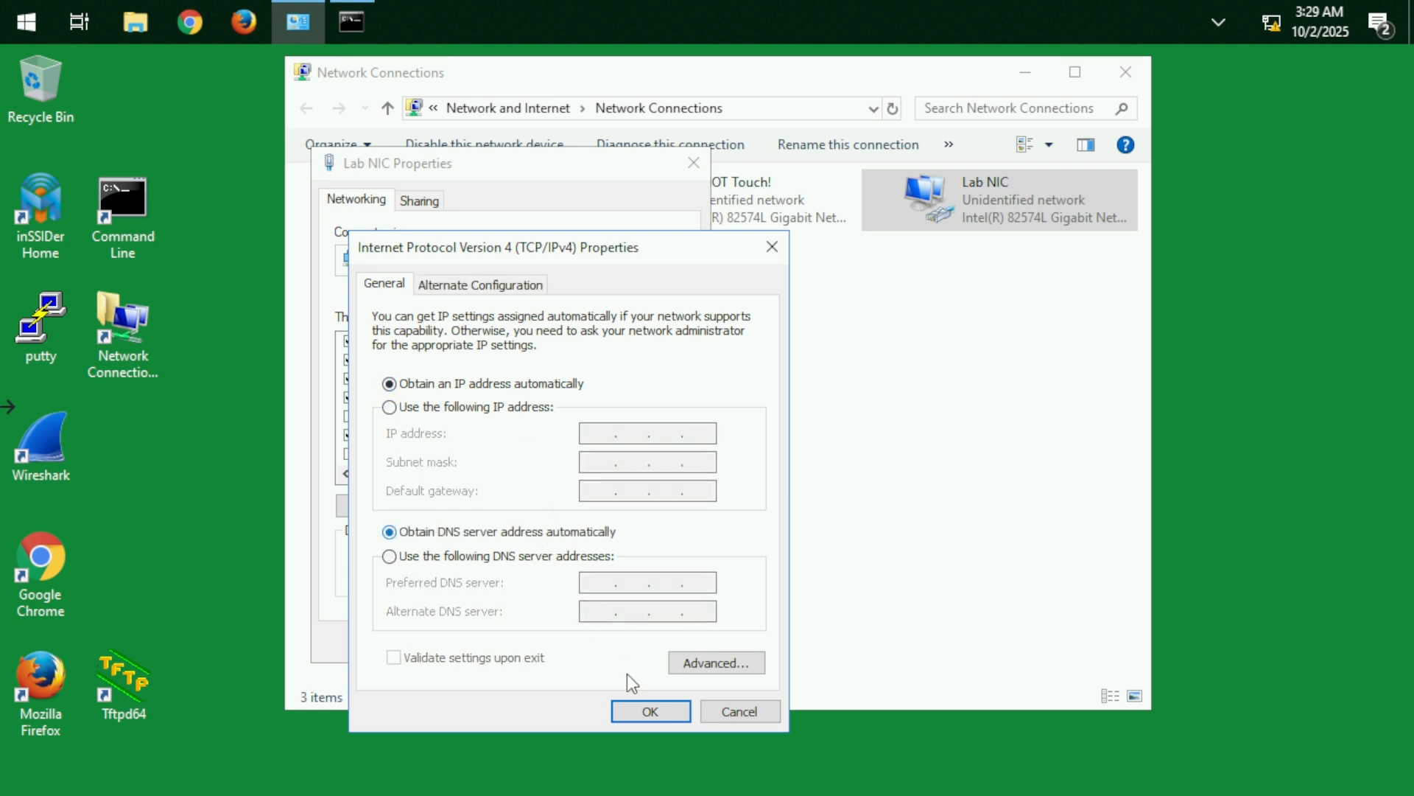
click(636, 712)
click(589, 646)
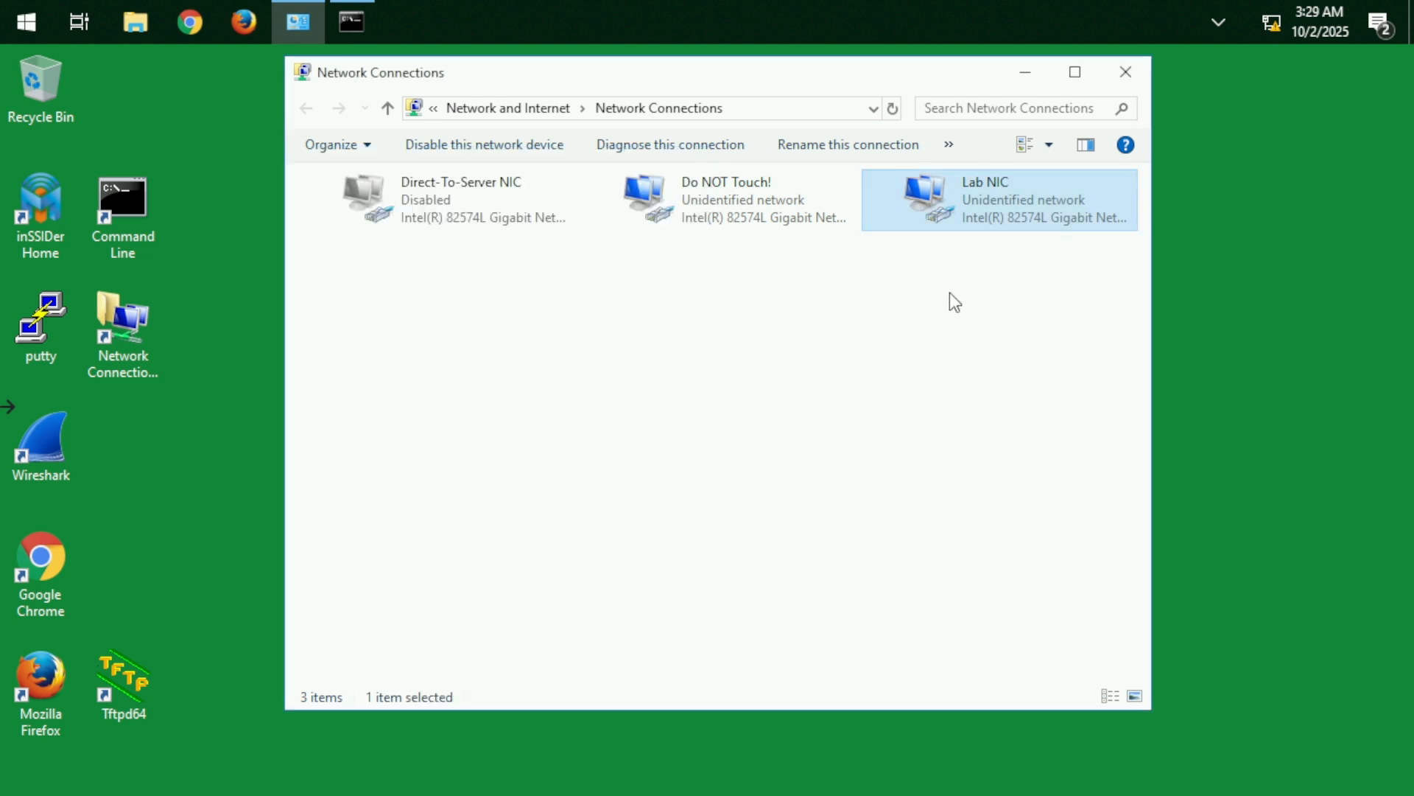
Disable the Lab NIC adapter and enable it again.
right_click(971, 222)
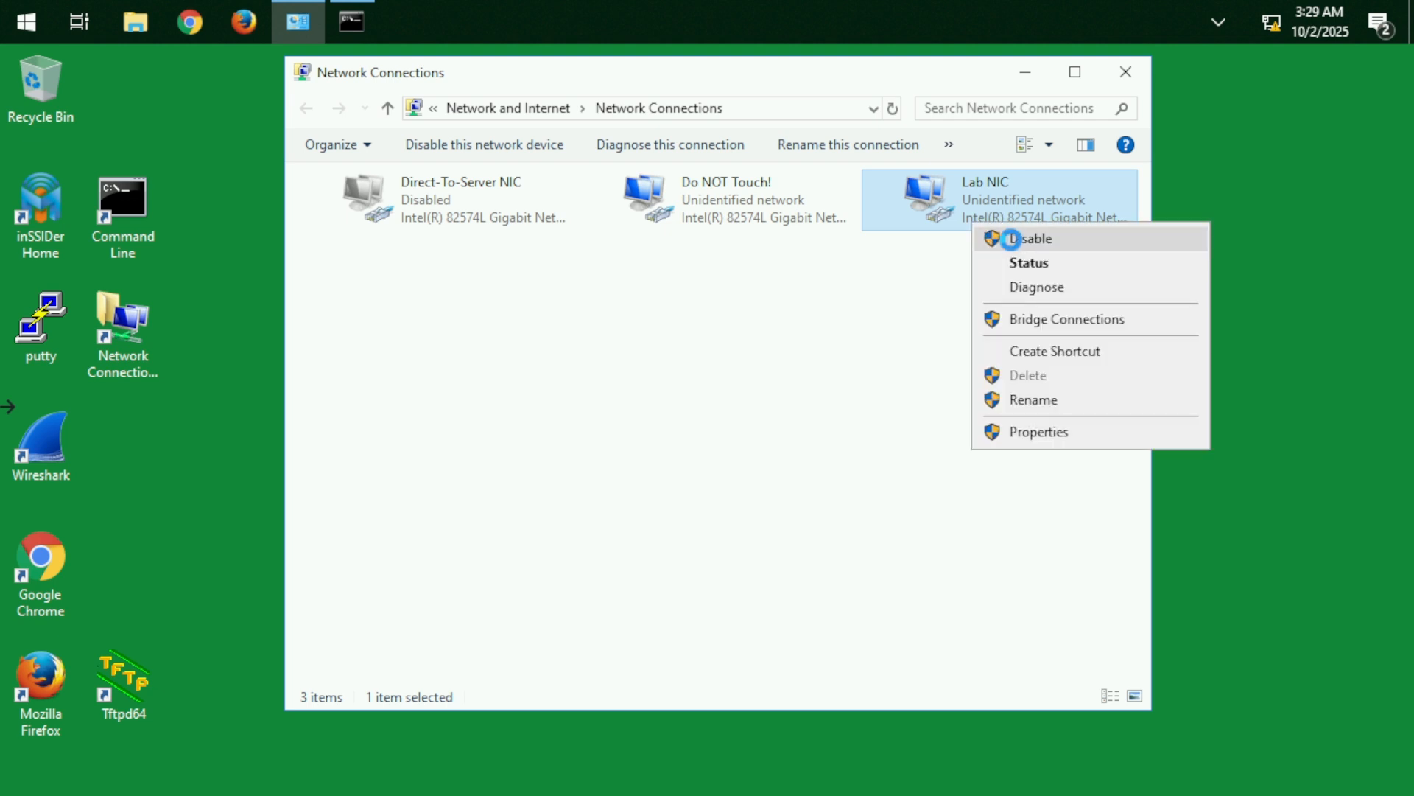
click(1004, 236)
right_click(953, 209)
click(980, 227)
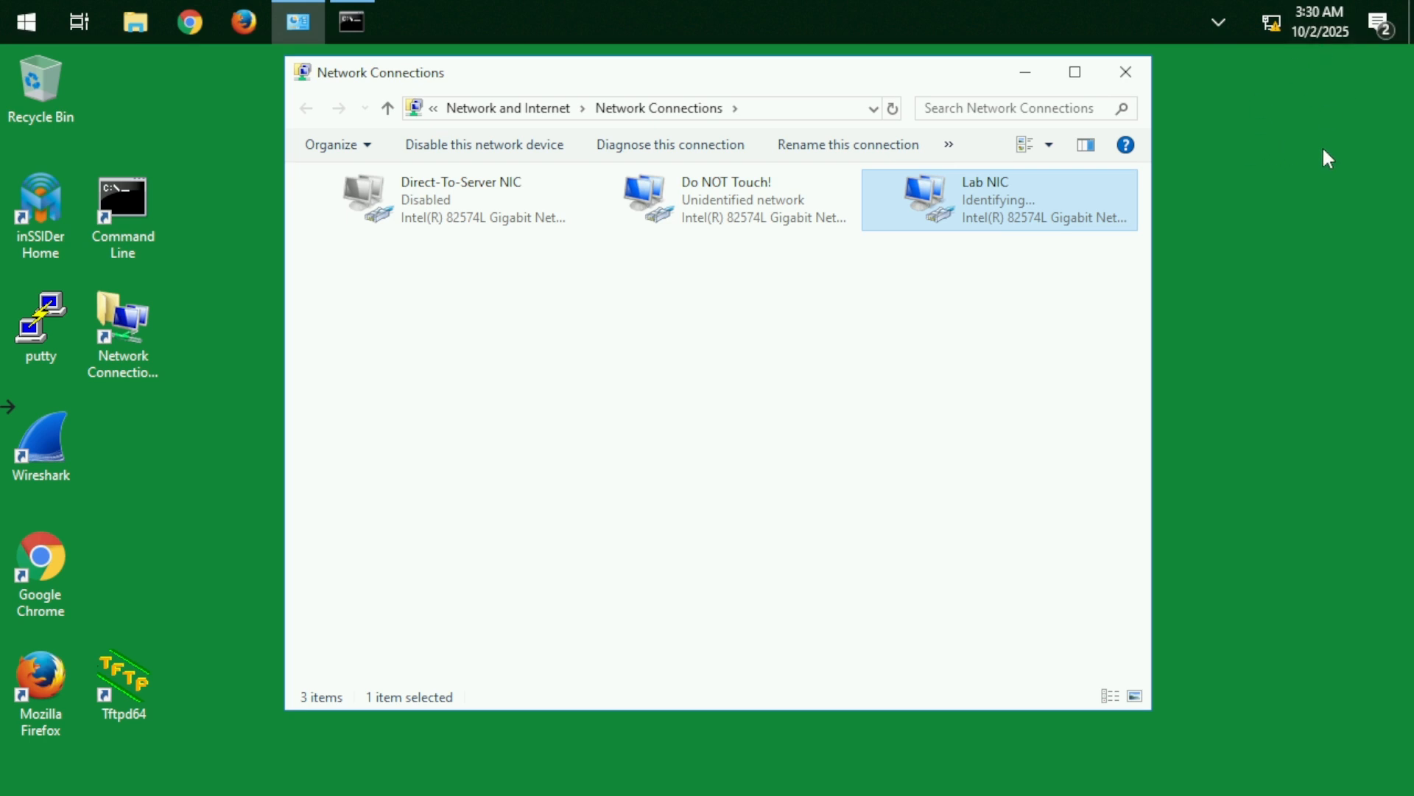
Switch to R1's console and display its full running configuration, including the VLAN interfaces and helper address.
mouse_move(1352, 11)
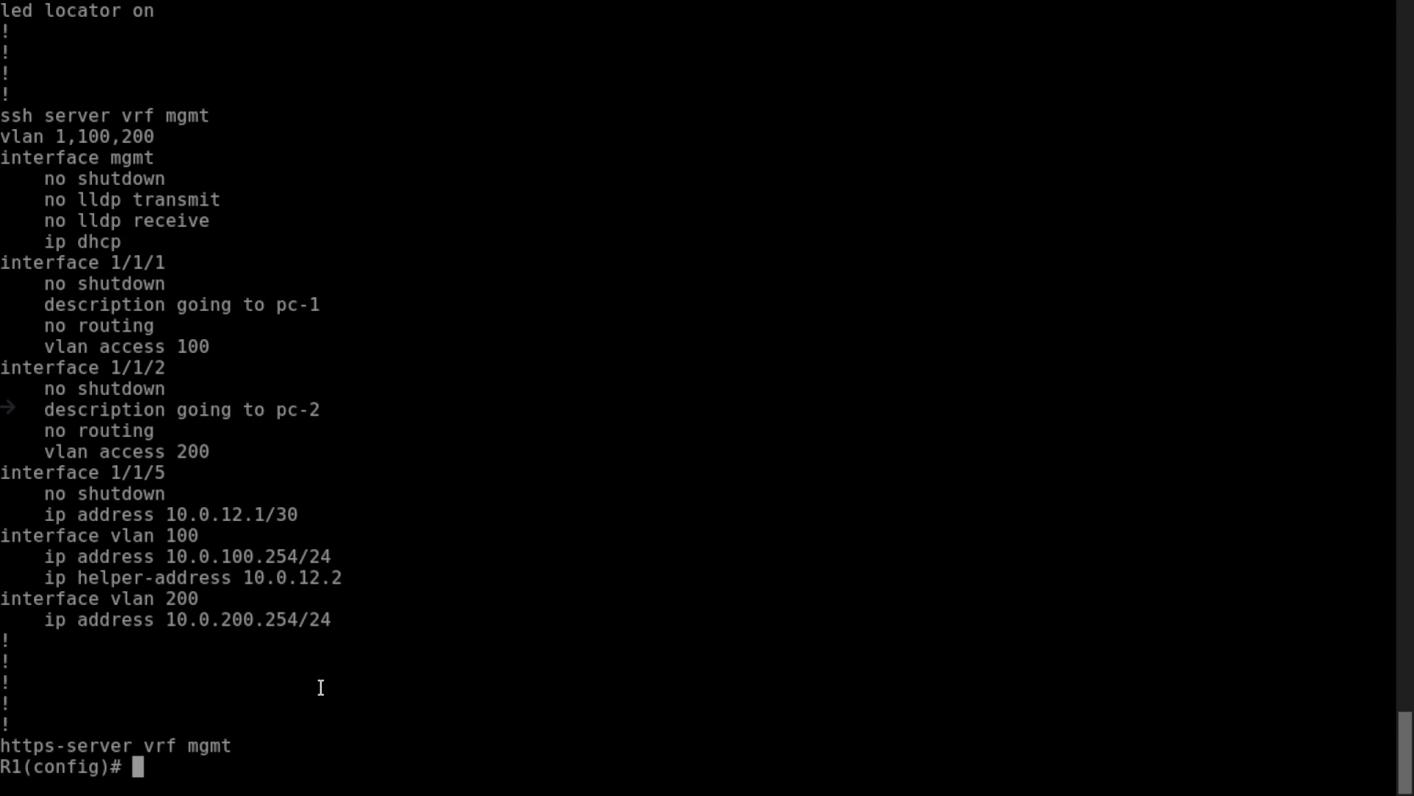
key(Return)
key(Return)
key(Return)
key(Return)
key(Return)
text(shru)
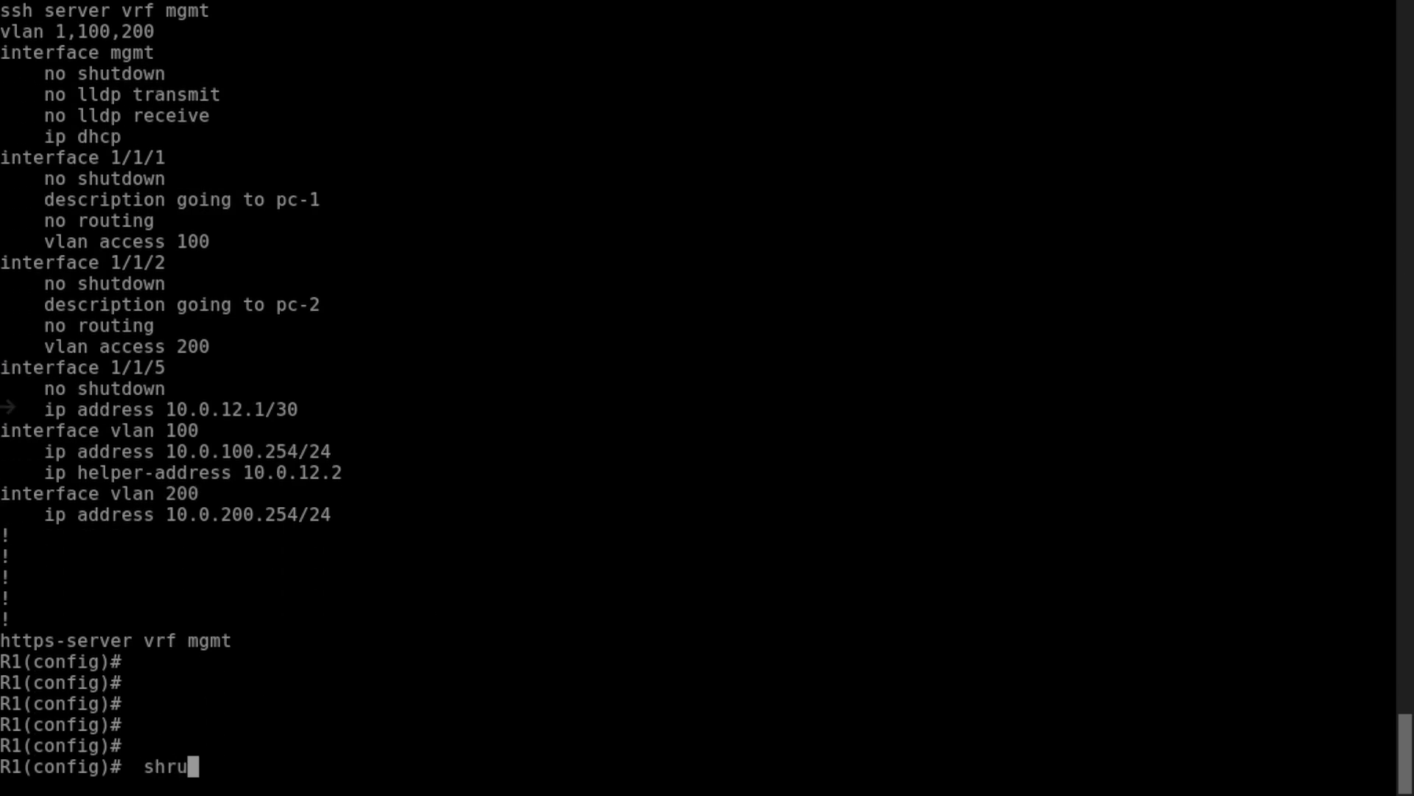
key(Return)
text(sh running-config)
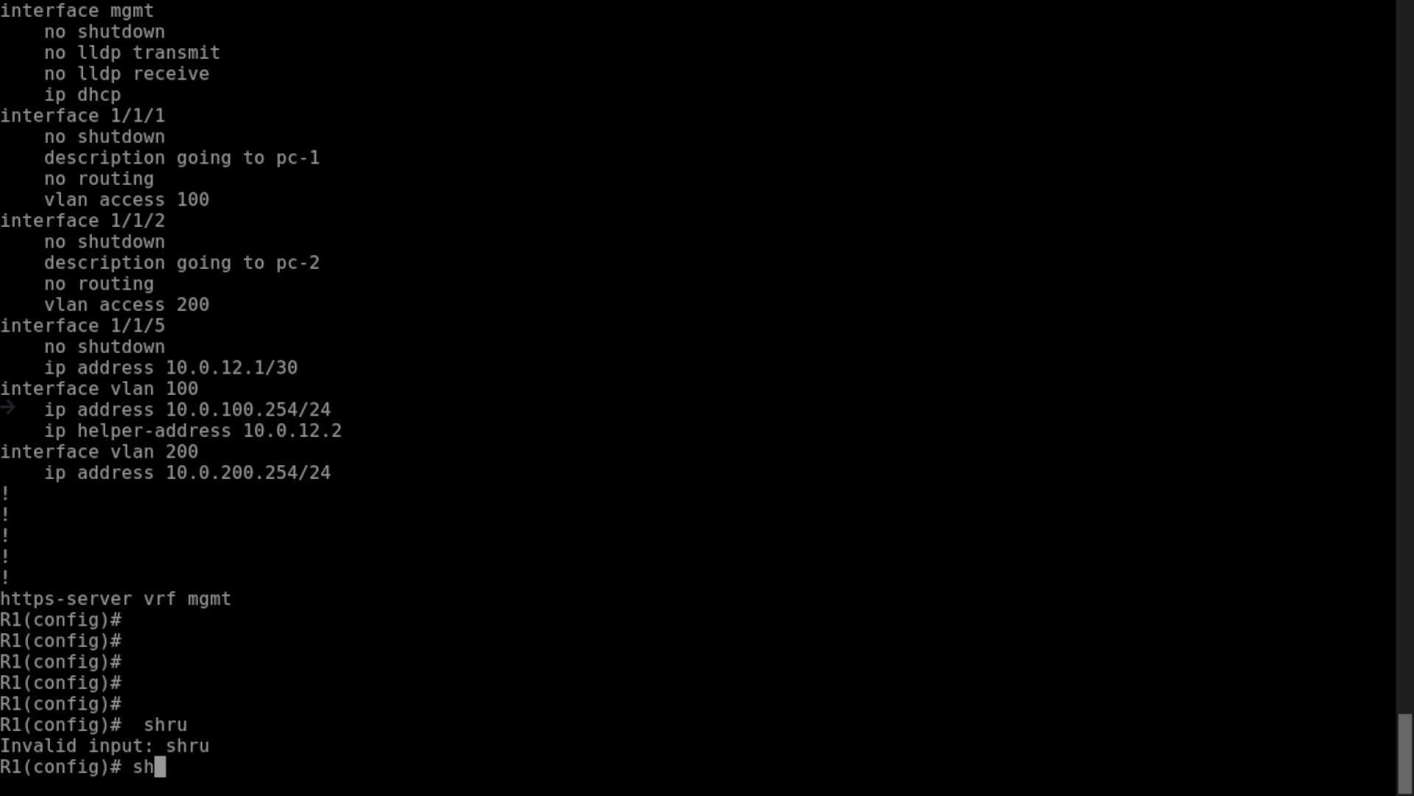
key(Return)
key(space)
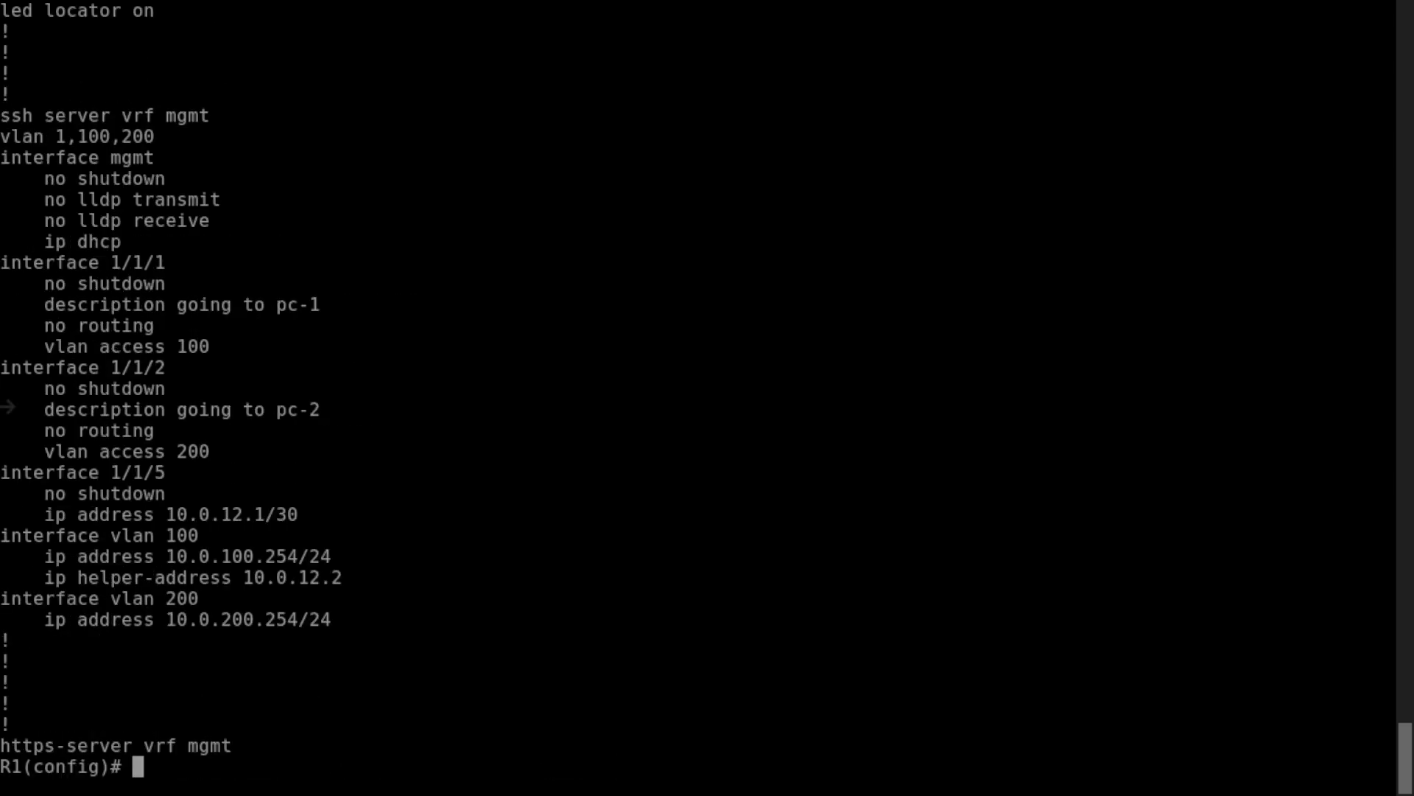
Display R1's brief IP interface status with sh ip int bri.
key(Return)
key(Return)
key(Return)
key(Return)
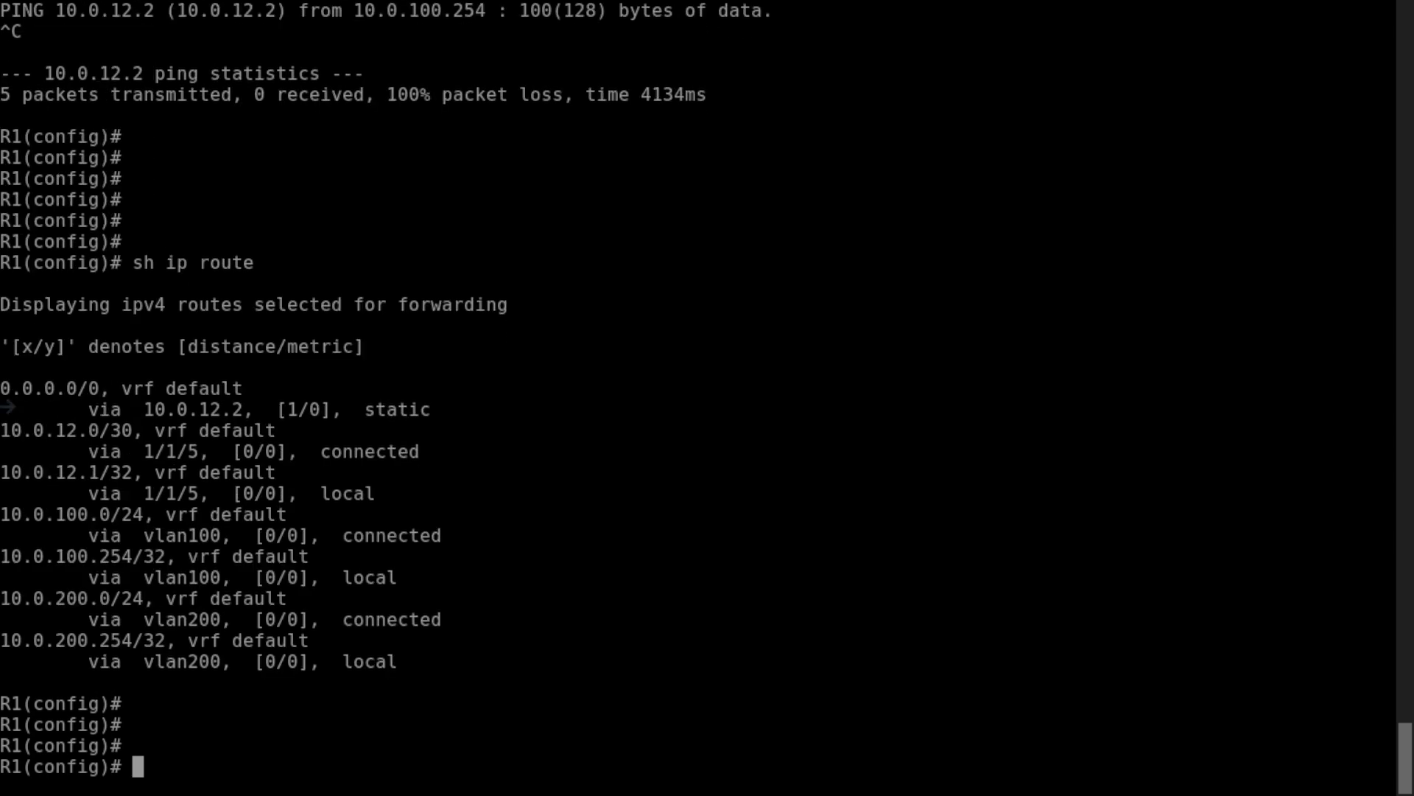
key(Return)
text(sh ip i)
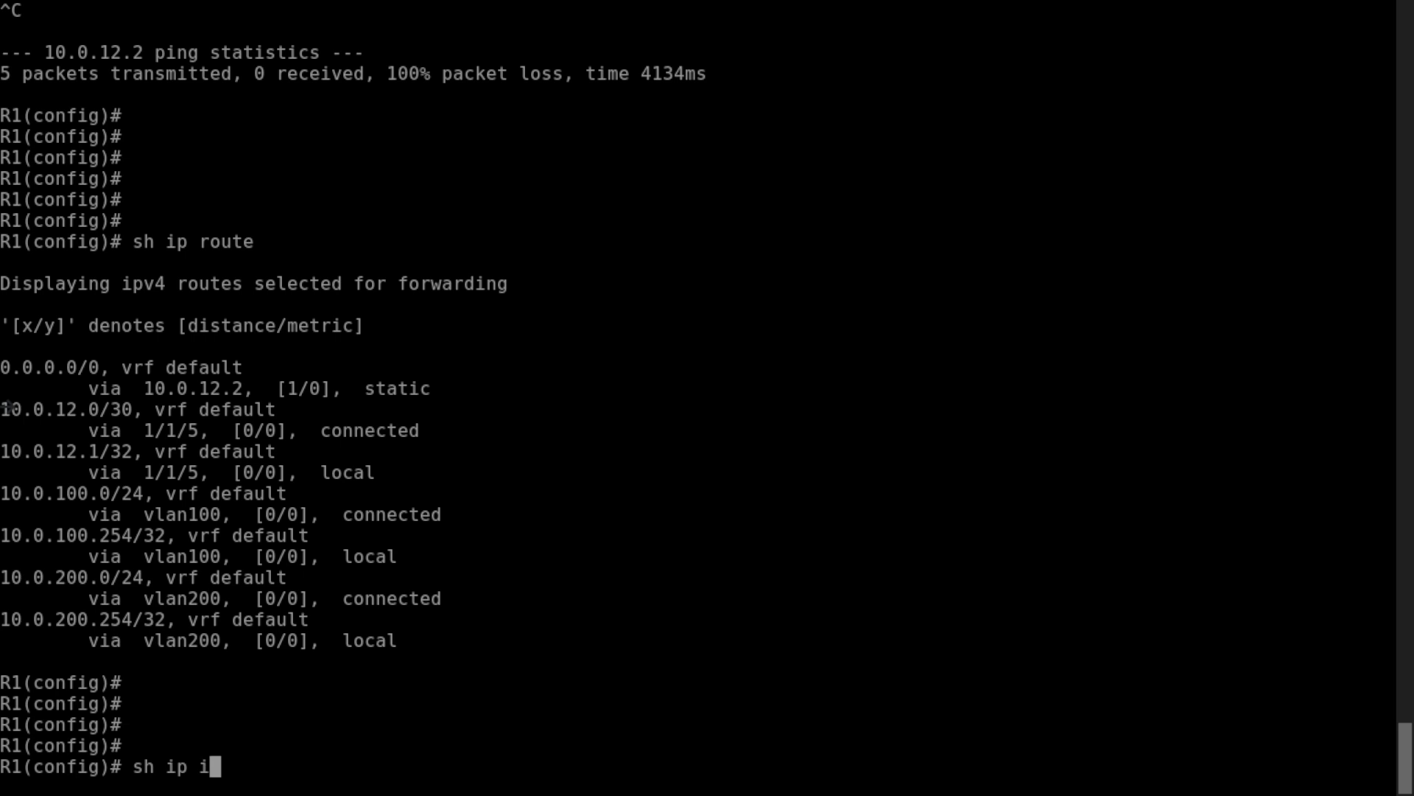
text(nt bri)
key(Return)
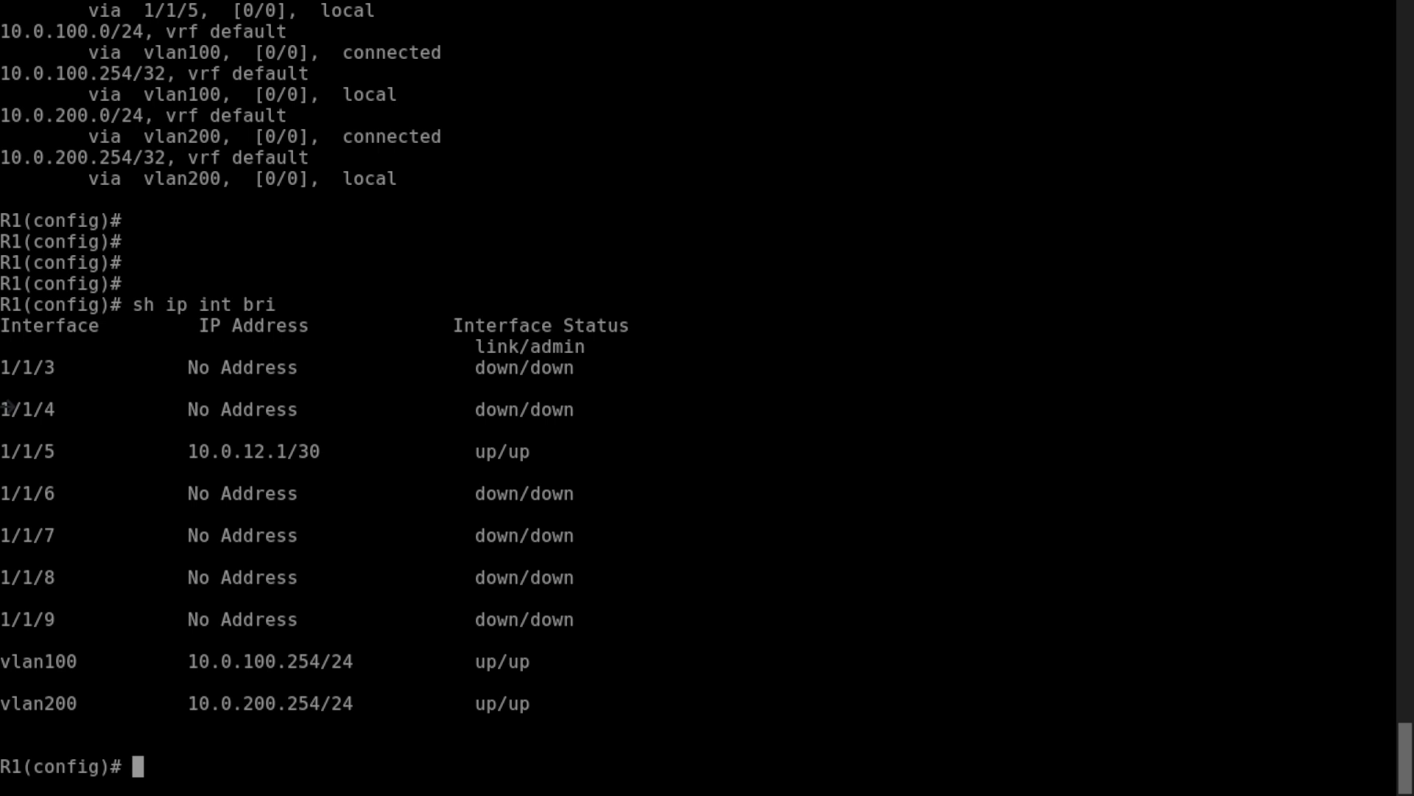
Display R1's complete running configuration with sh running-config.
text(sh running-config)
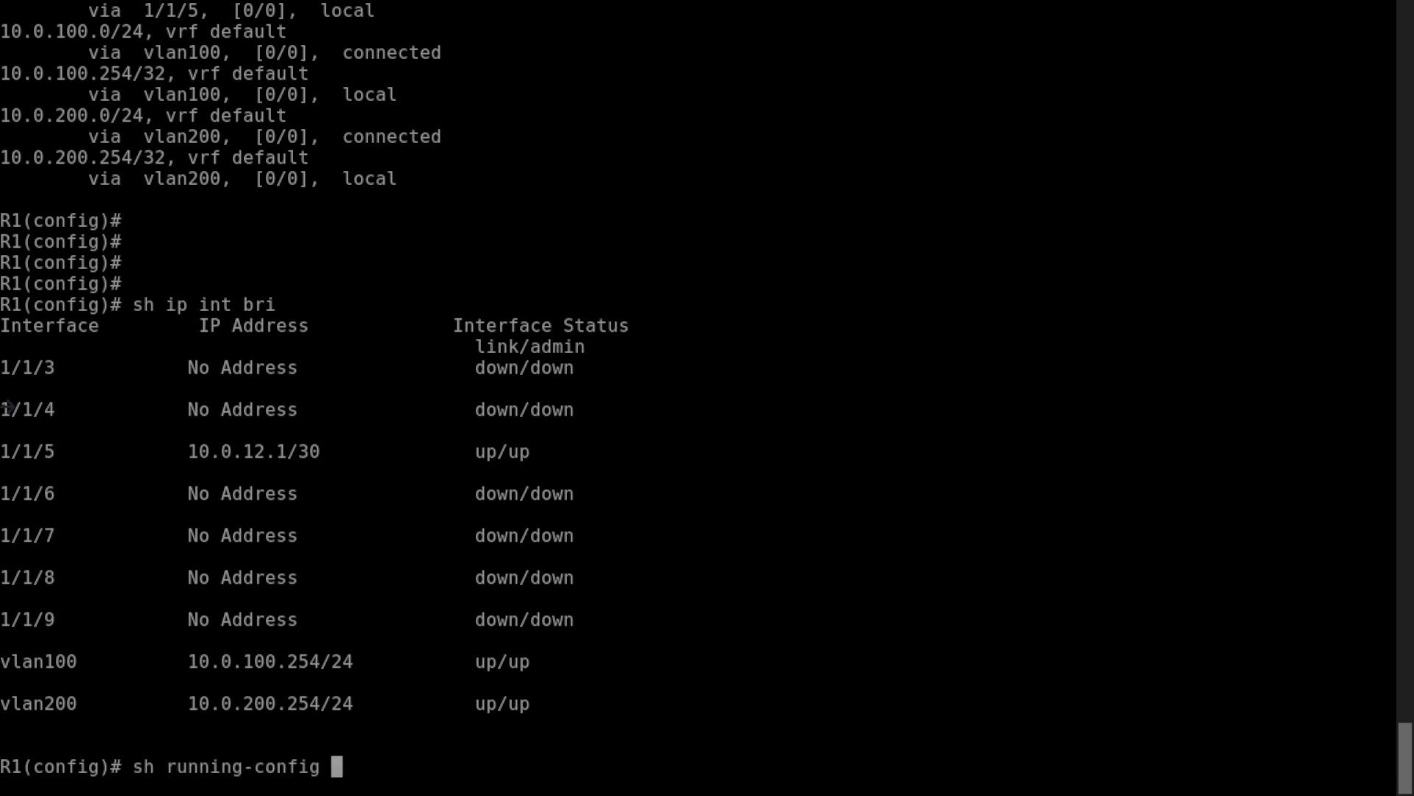
key(Return)
key(space)
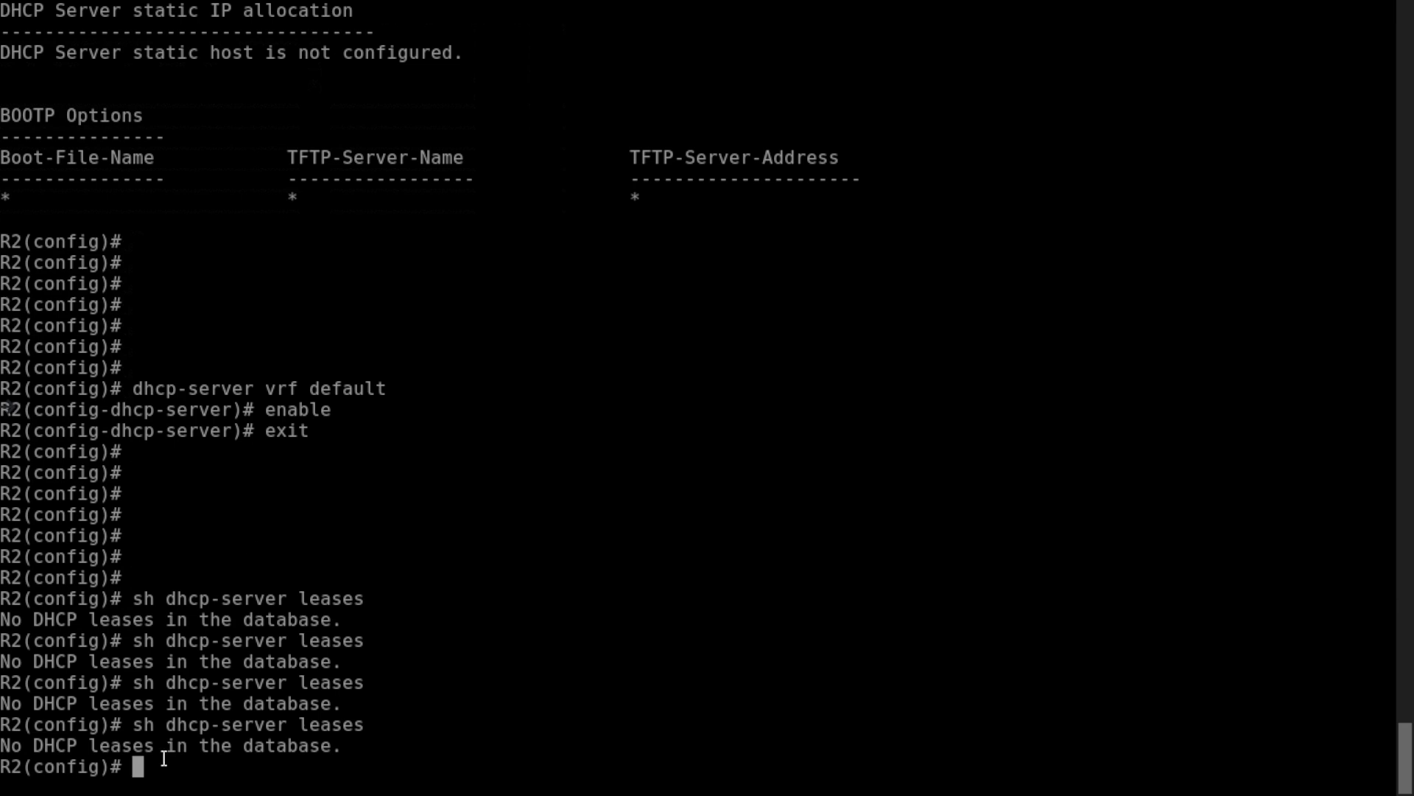
Switch to R2's console and display the DHCP server leases again.
key(Up)
key(Return)
key(Return)
key(Return)
key(Return)
key(Return)
key(Return)
key(Return)
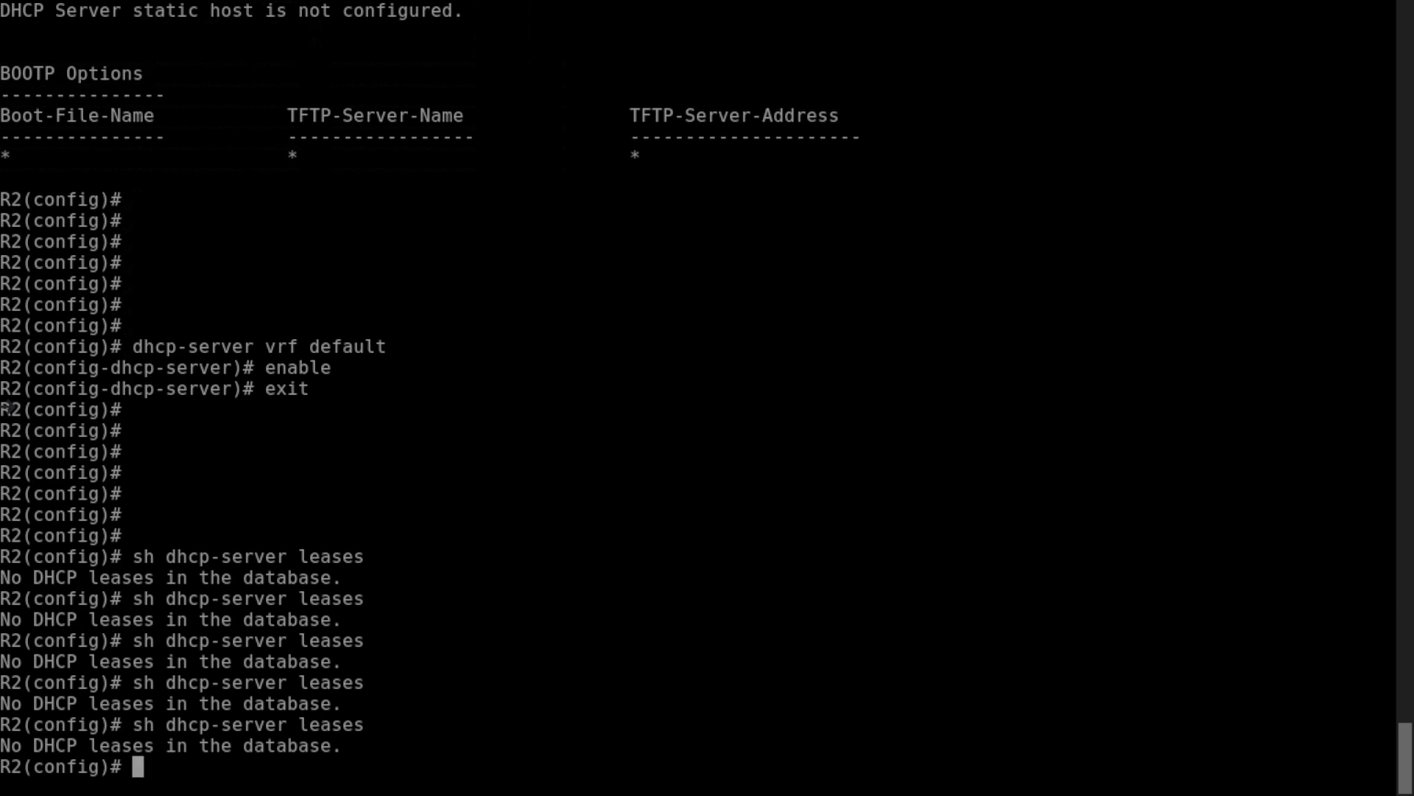
Display R2's complete running configuration, including the DHCP pools.
text(sh running-config)
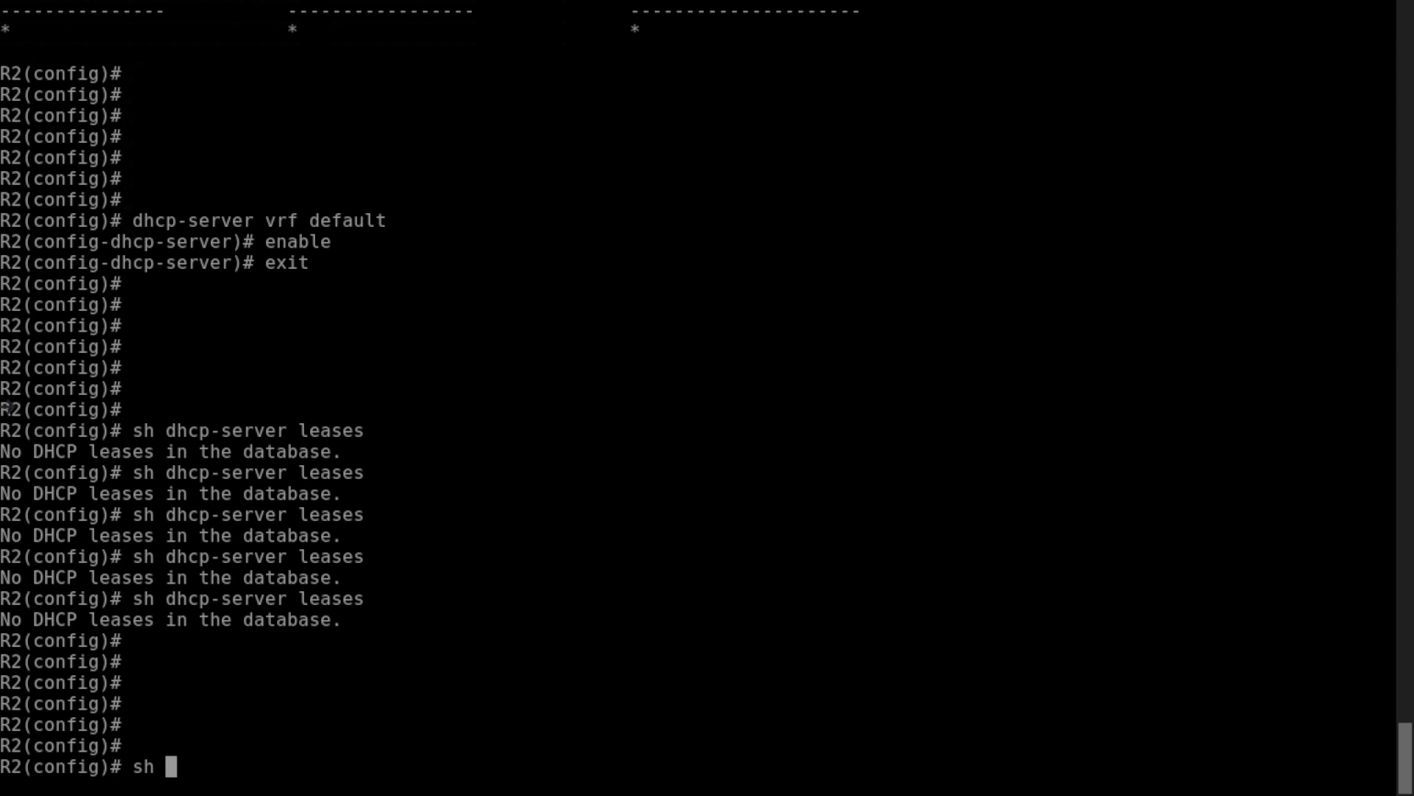
key(Return)
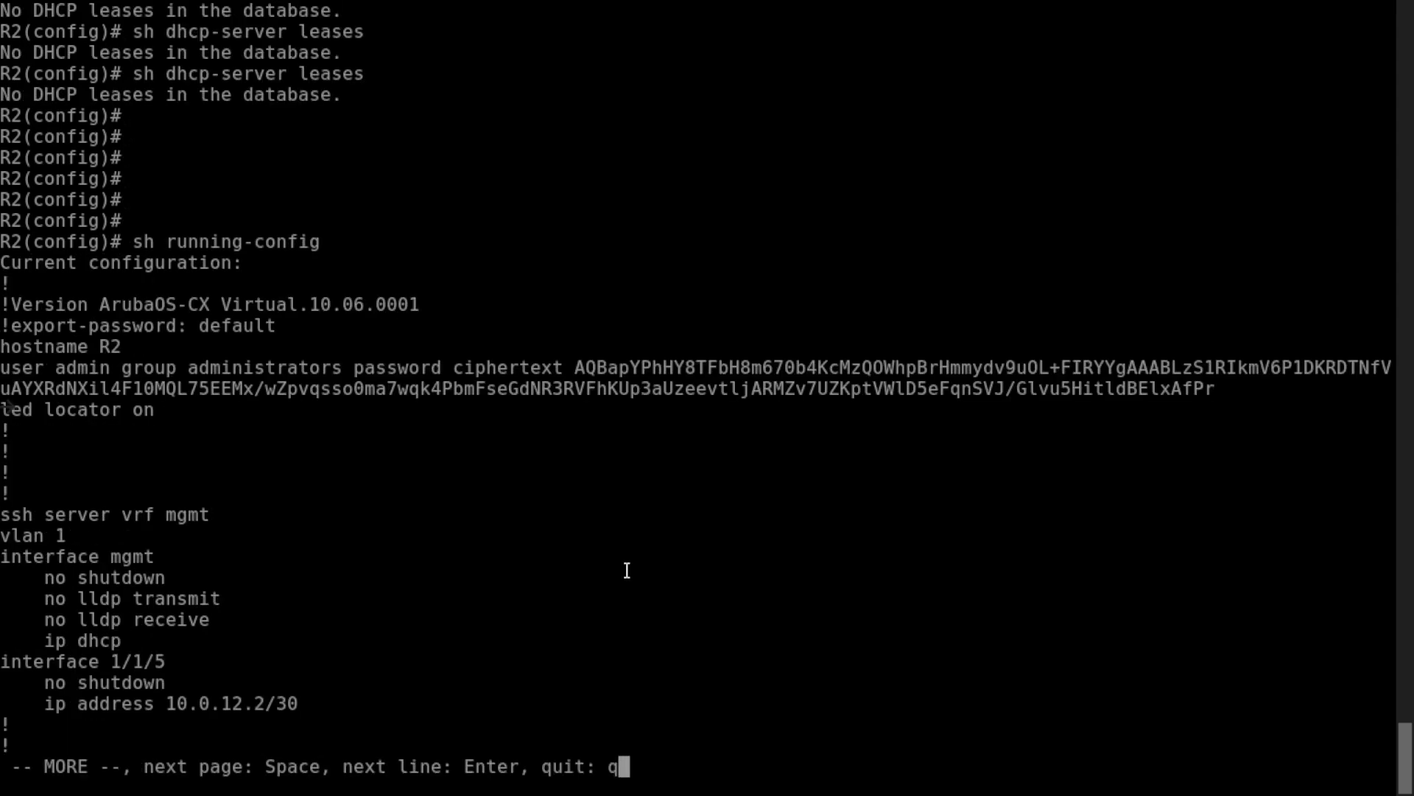
key(space)
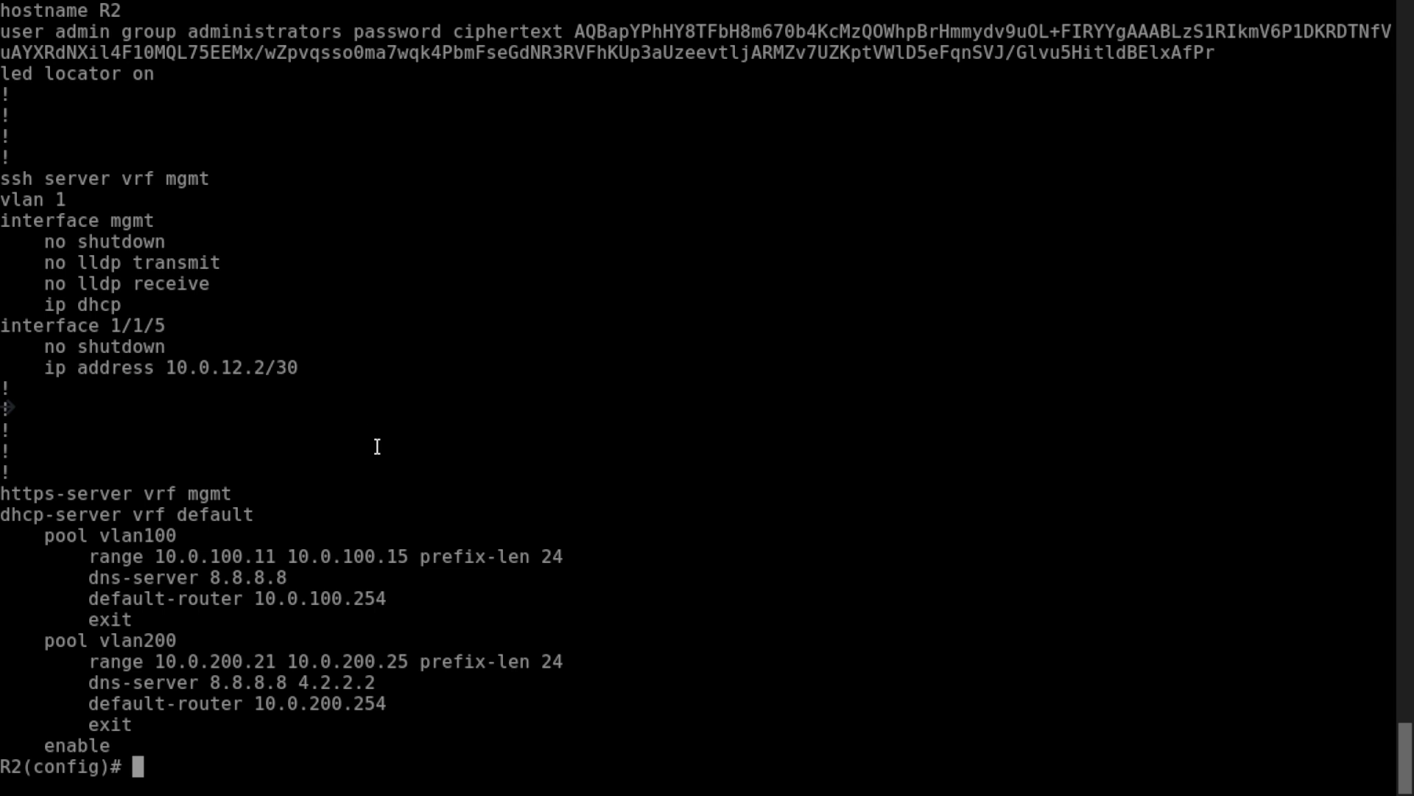
Ping R1's VLAN 100 gateway address 10.0.100.254 from R2.
text(ping 10.0.)
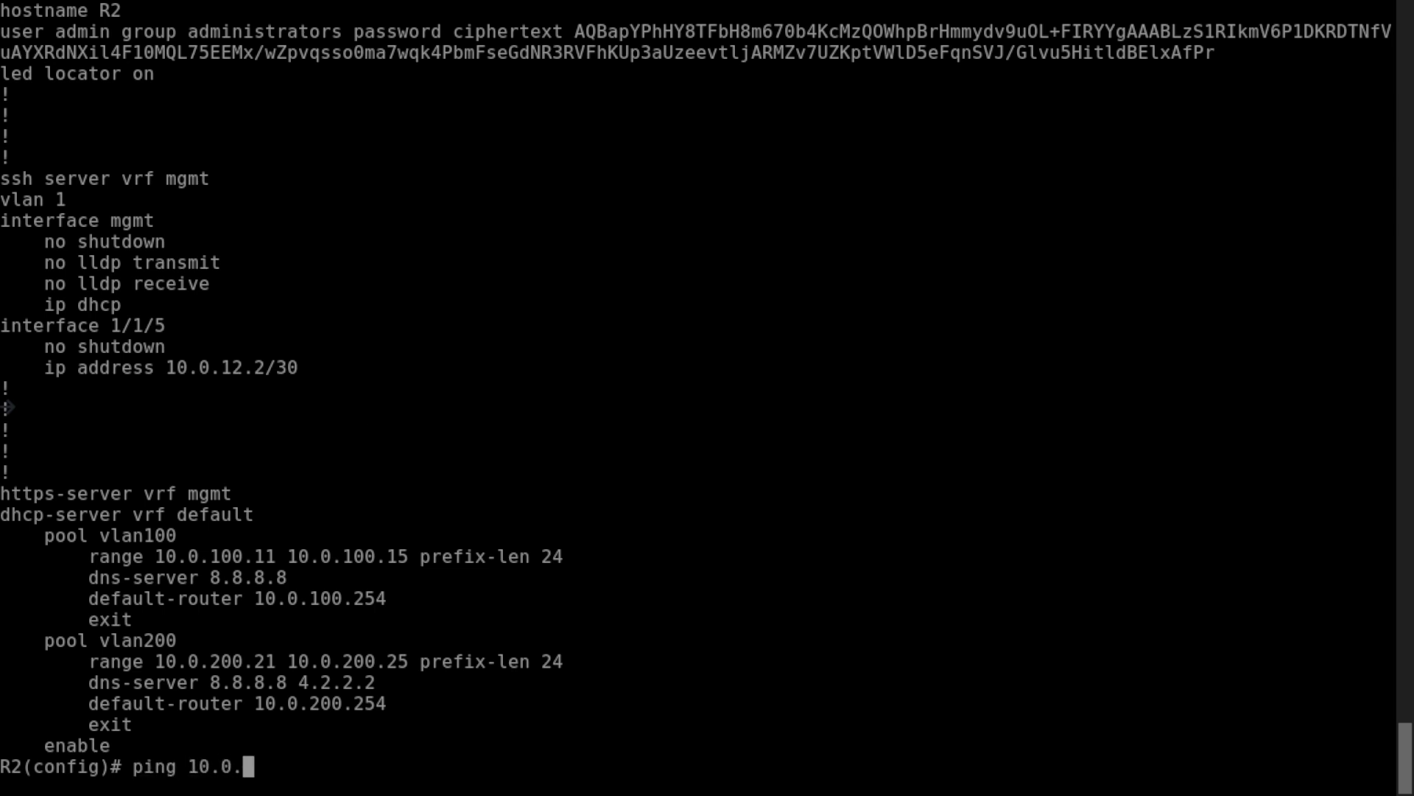
text(100.254)
key(Return)
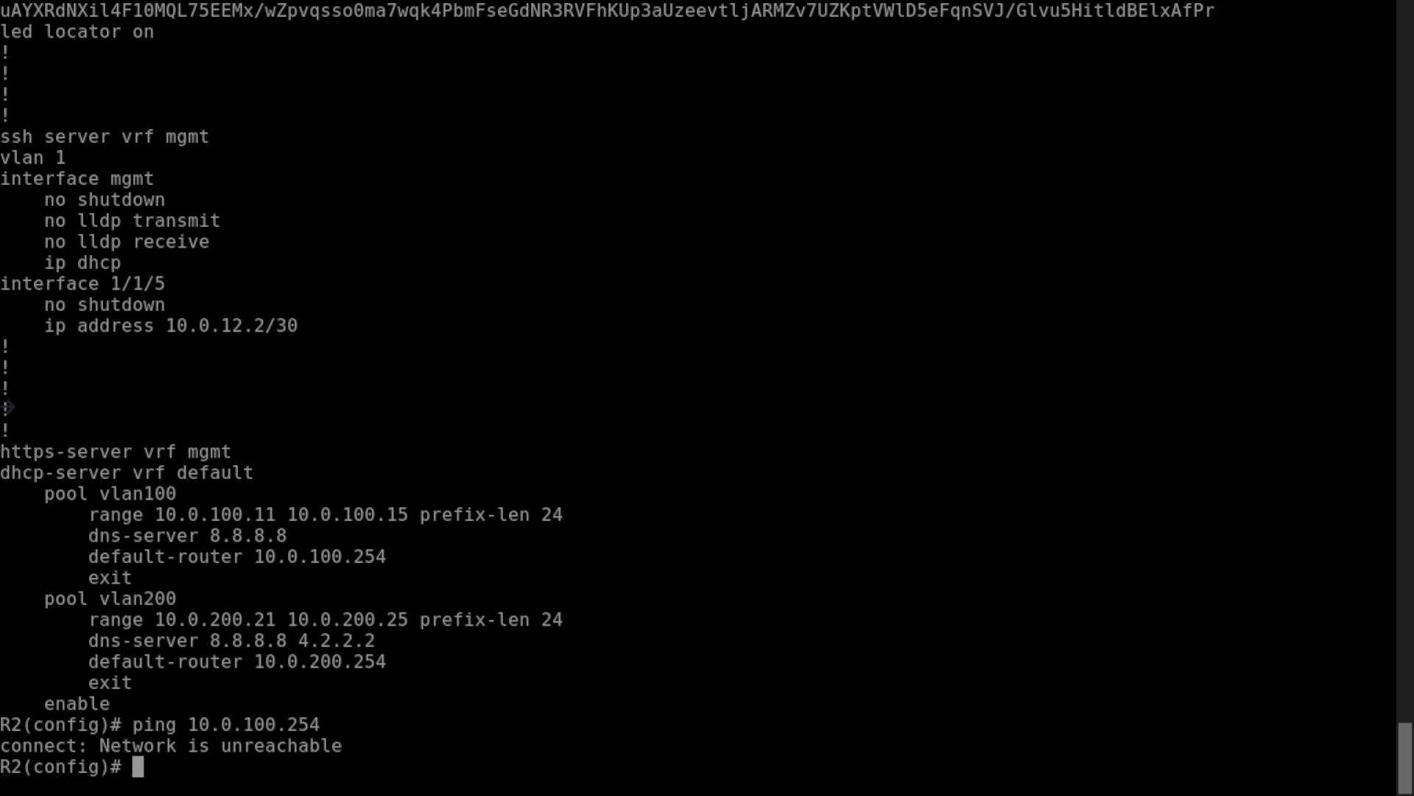
key(Return)
key(Return)
Display R2's brief IP interface status and its IPv4 routing table.
text(sh ip)
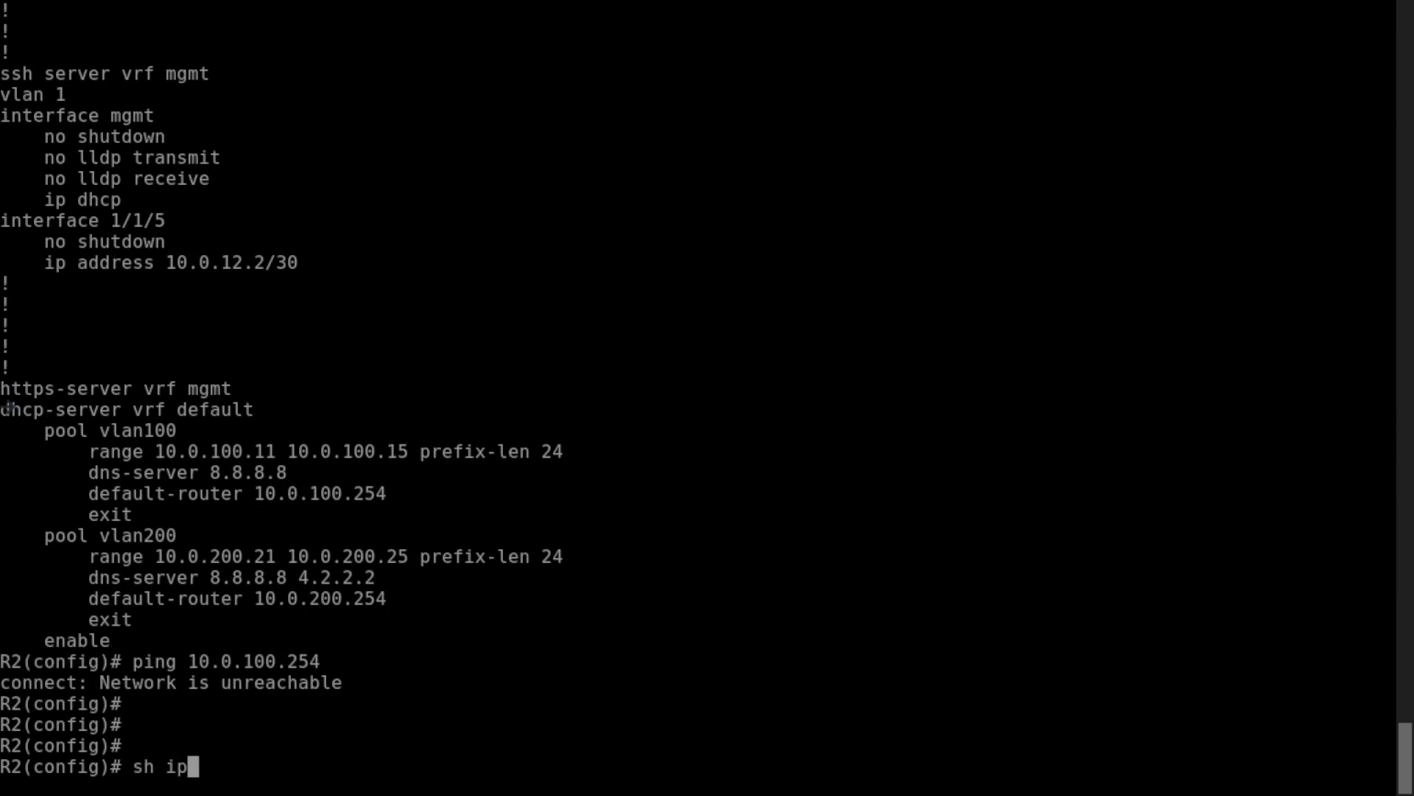
text( int bri)
key(Return)
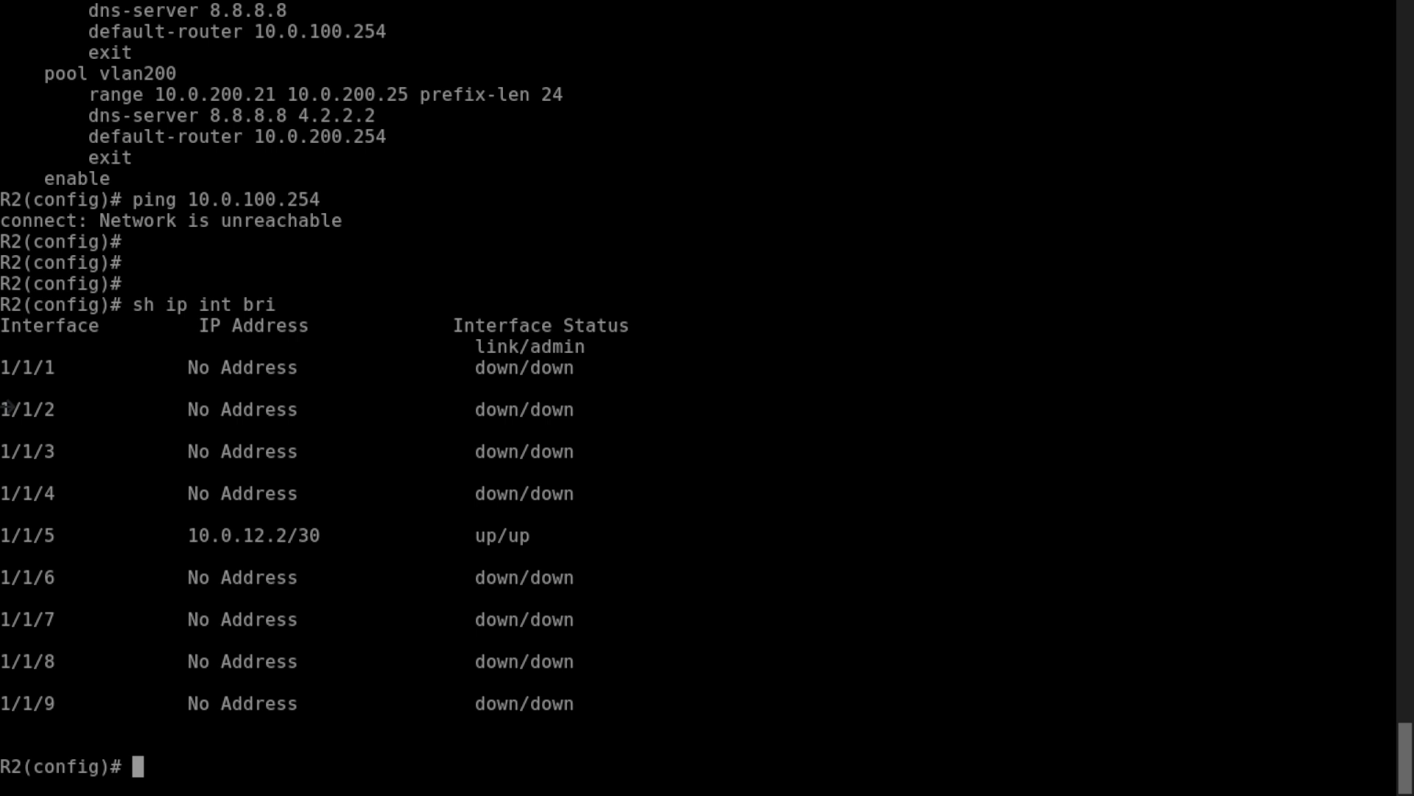
text(sh ip route)
key(Return)
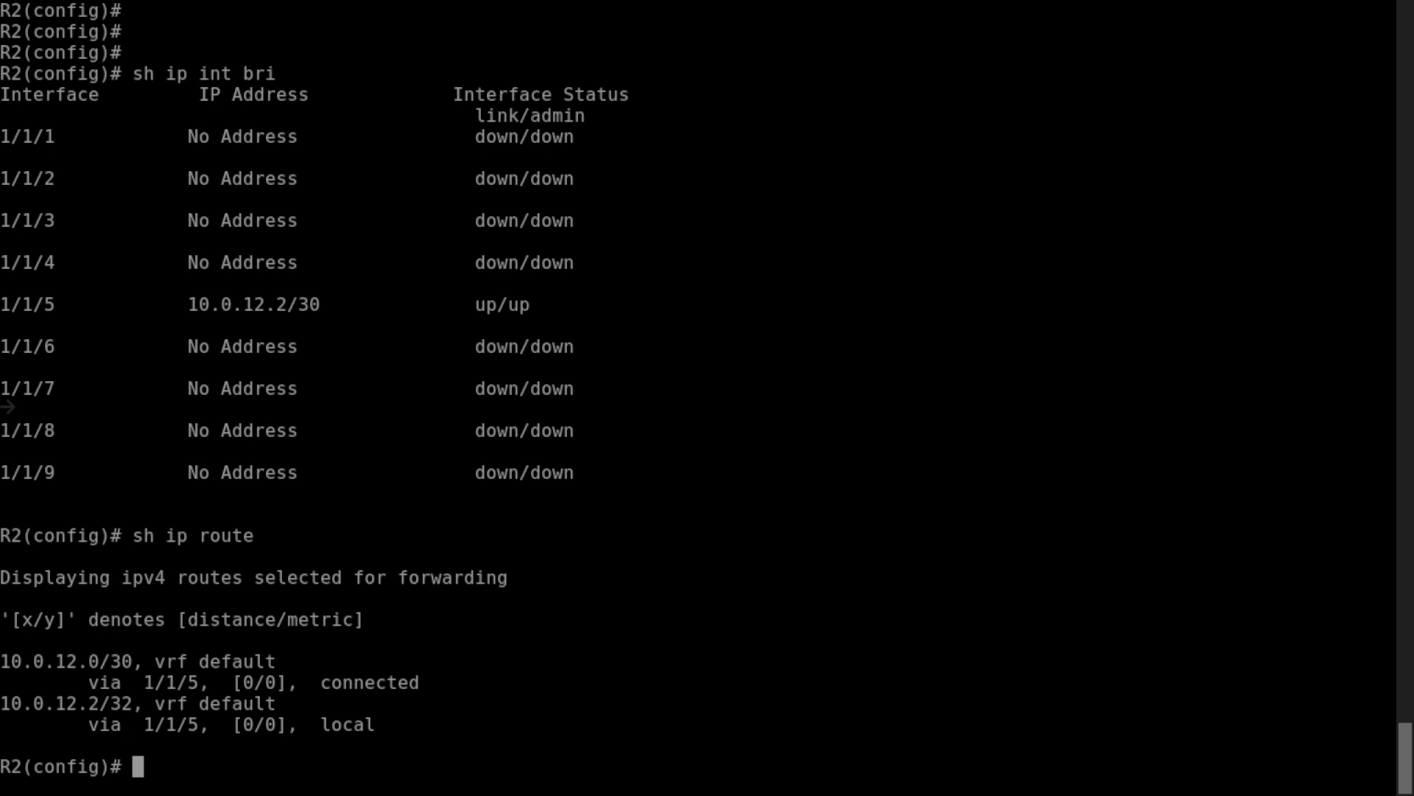
Add a static route on R2 to 10.0.100.0/24 with next hop 10.0.12.1.
text(ip route )
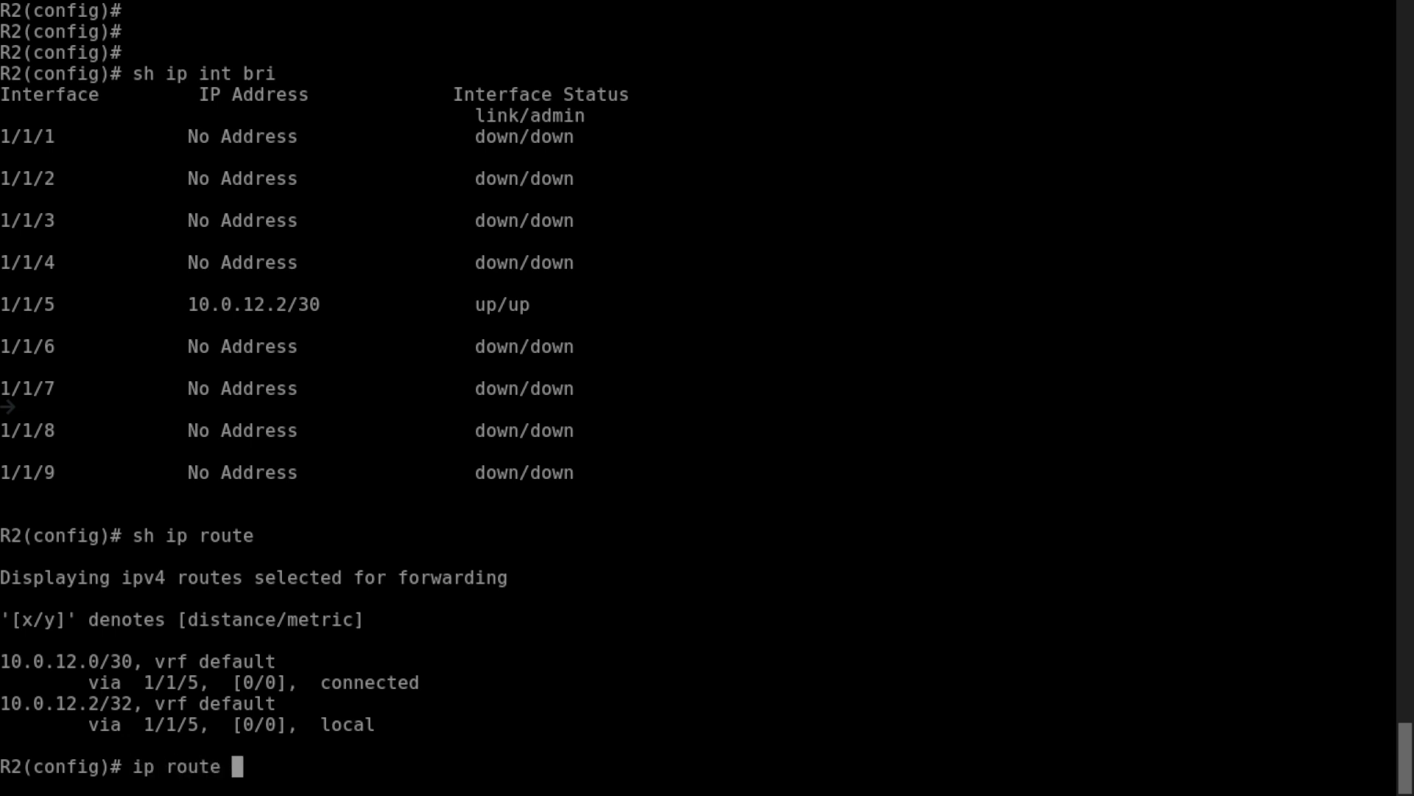
text(10.0.100.)
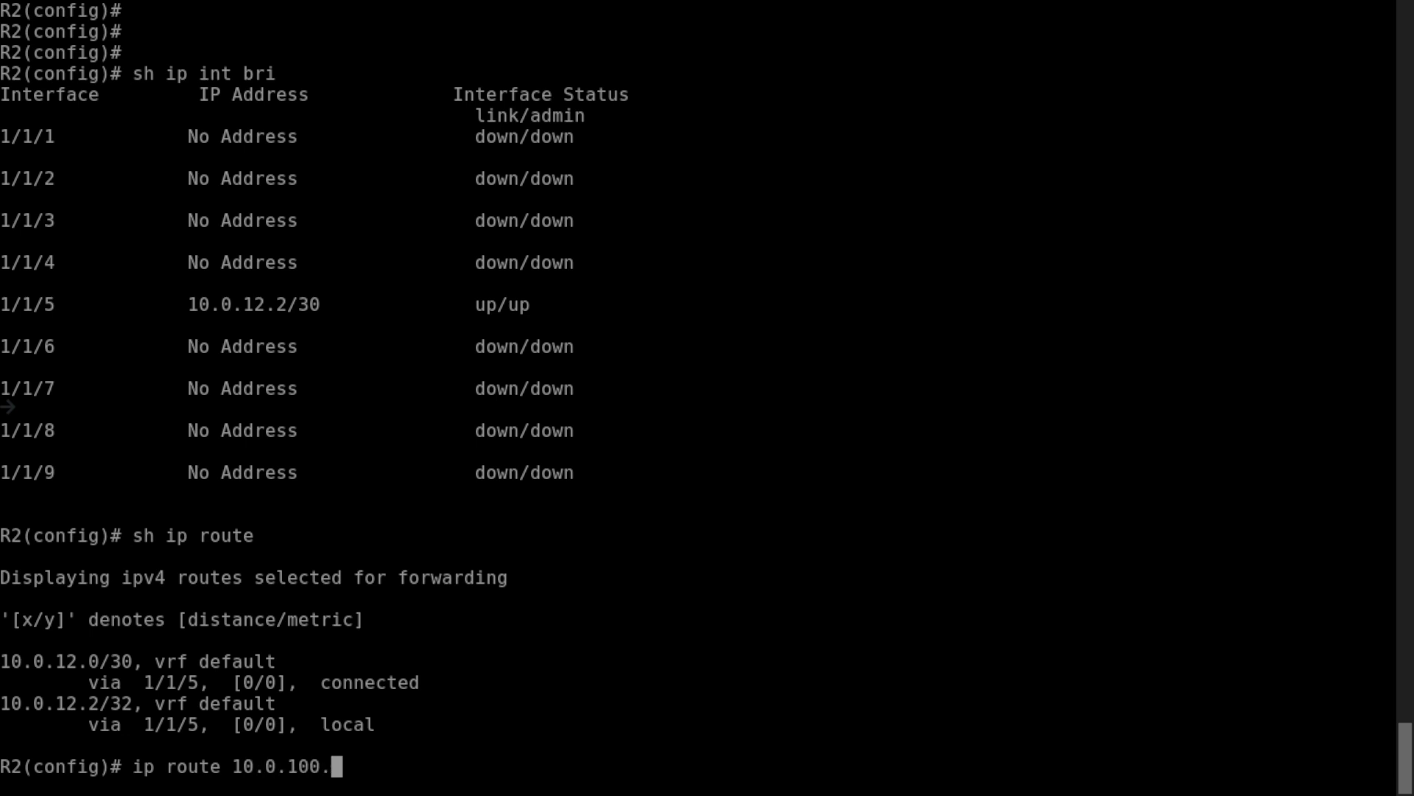
text(0/24)
key(question)
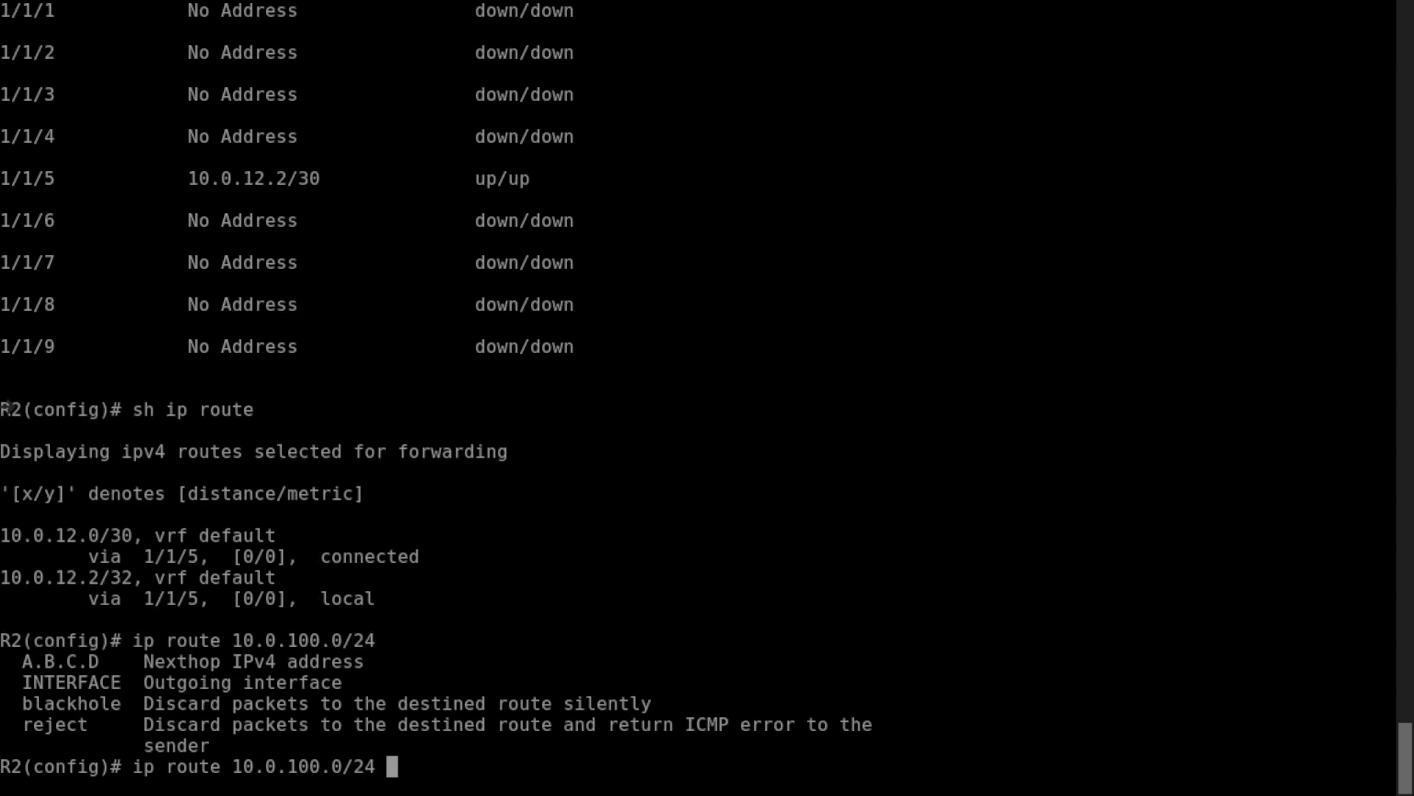
text(10.0.12.1)
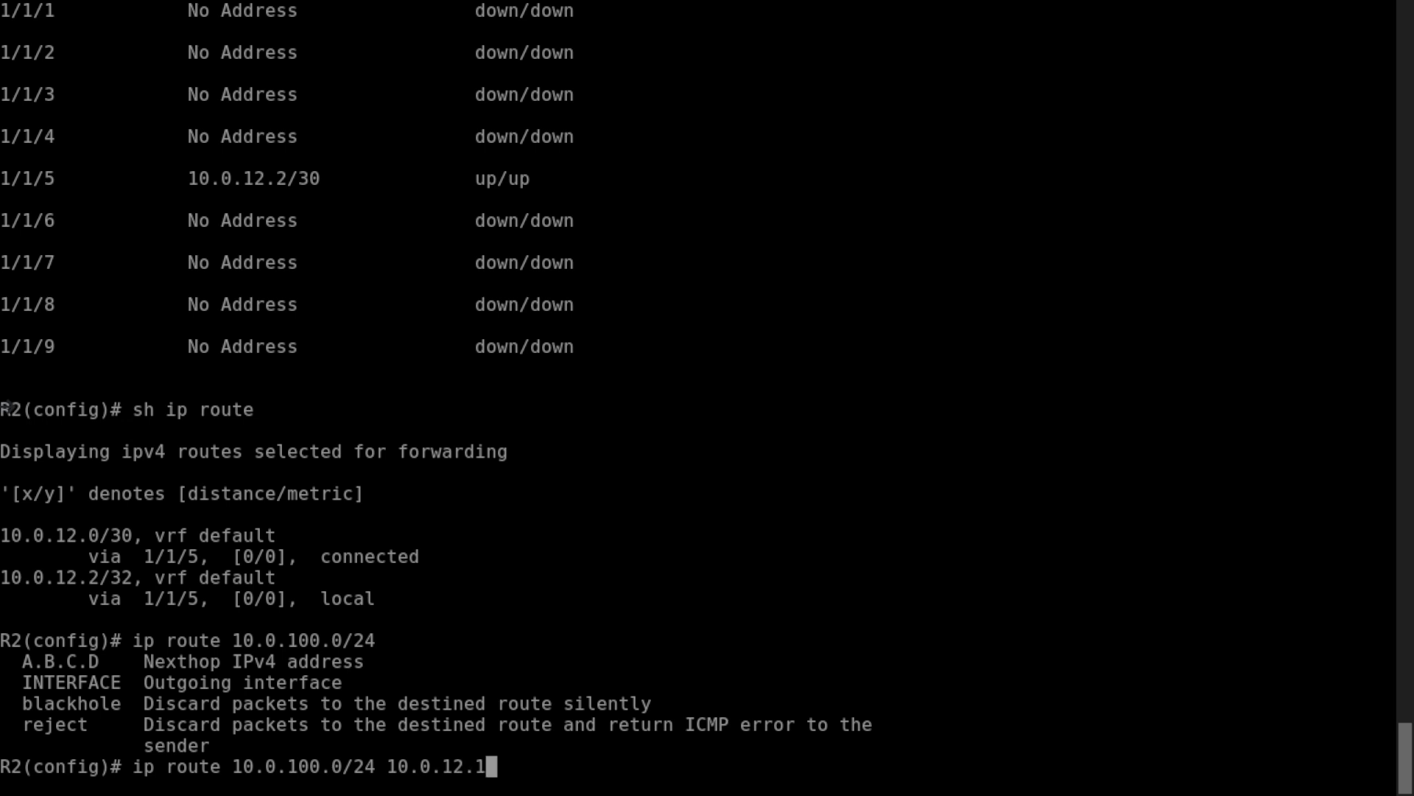
key(Return)
key(Return)
Reuse the previous route command on R2 to add a static route to 10.0.200.0/24 with next hop 10.0.12.1.
key(Up)
key(Left)
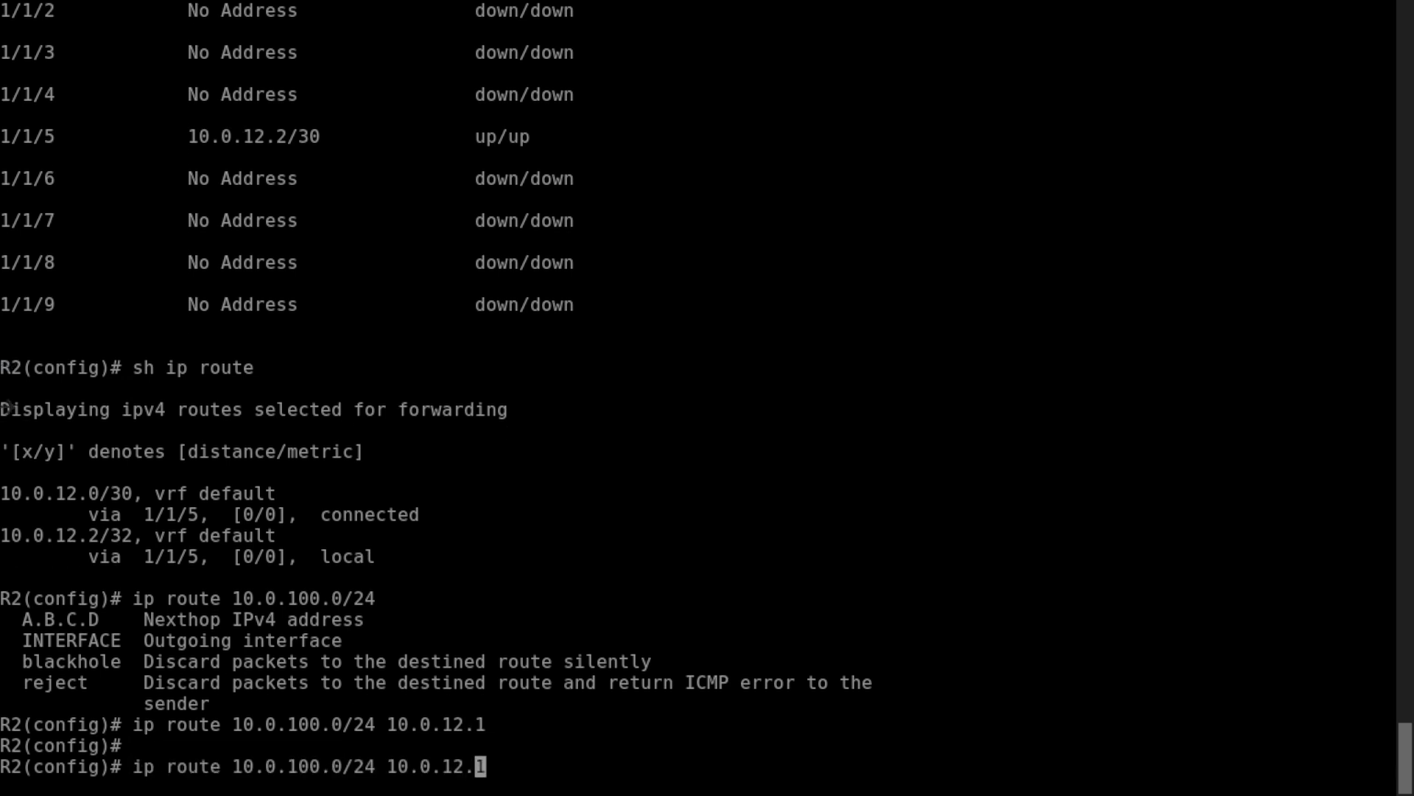
key(Left)
key(Left)
key(Left)
key(Left)
key(Left)
key(Left)
key(Left)
key(Left)
key(Left)
key(Left)
key(Left)
key(Left)
key(Left)
key(Left)
key(Left)
key(Left)
key(Left)
key(Left)
key(Right)
key(Right)
key(BackSpace)
text(2)
key(Return)
key(Return)
key(Return)
key(Return)
key(Return)
key(Return)
key(Return)
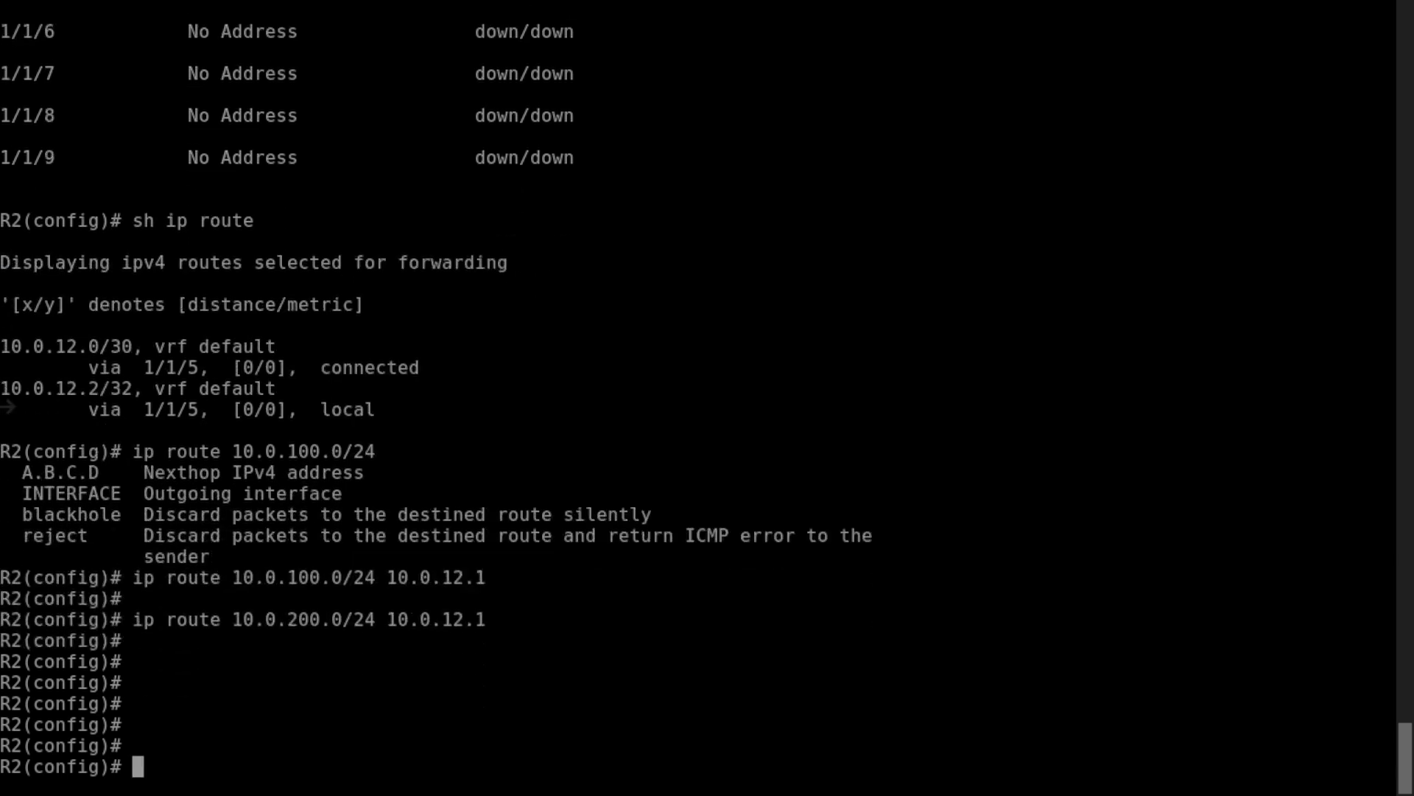
Ping 10.0.100.254 from R2 again and stop the ping after a few replies.
key(Up)
key(Up)
key(Up)
key(Up)
key(Up)
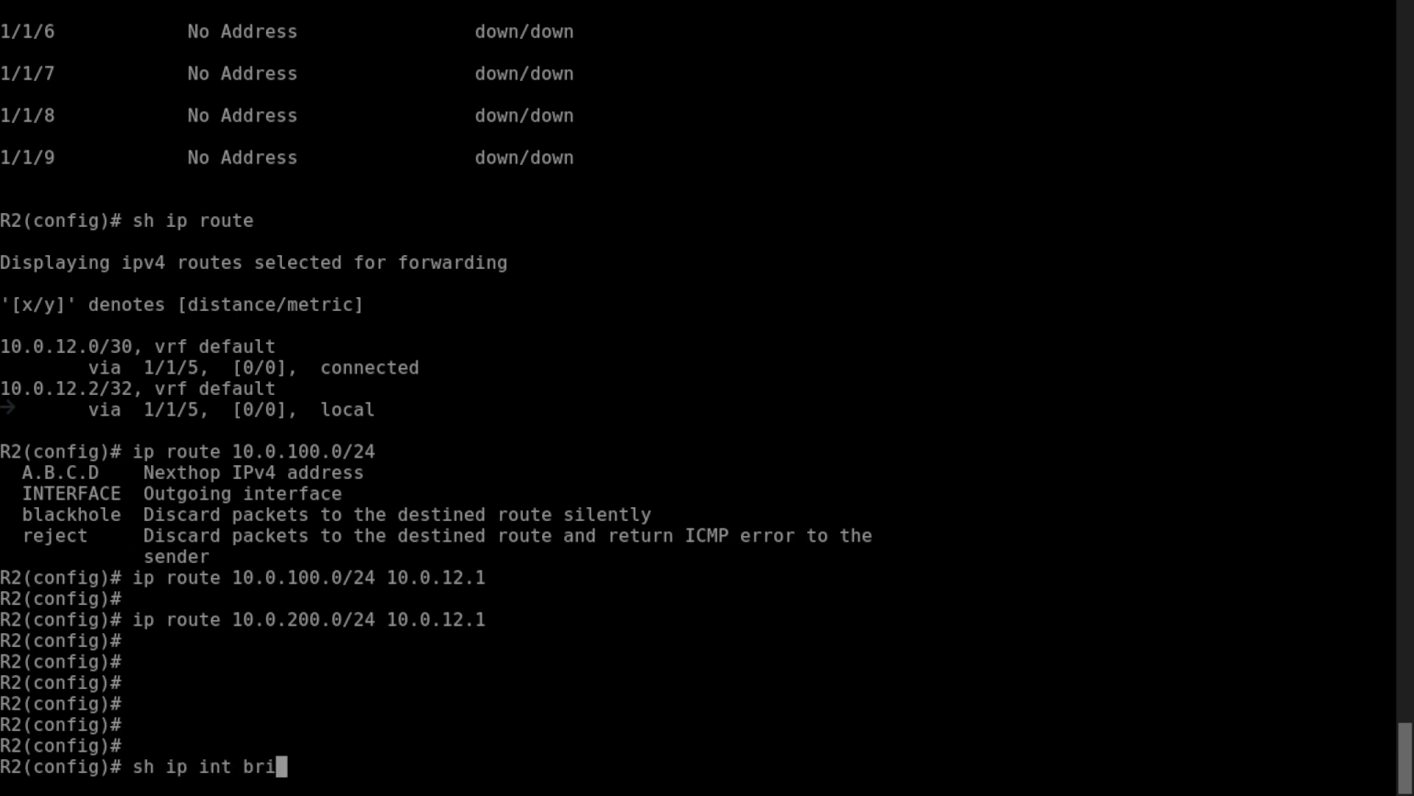
key(Return)
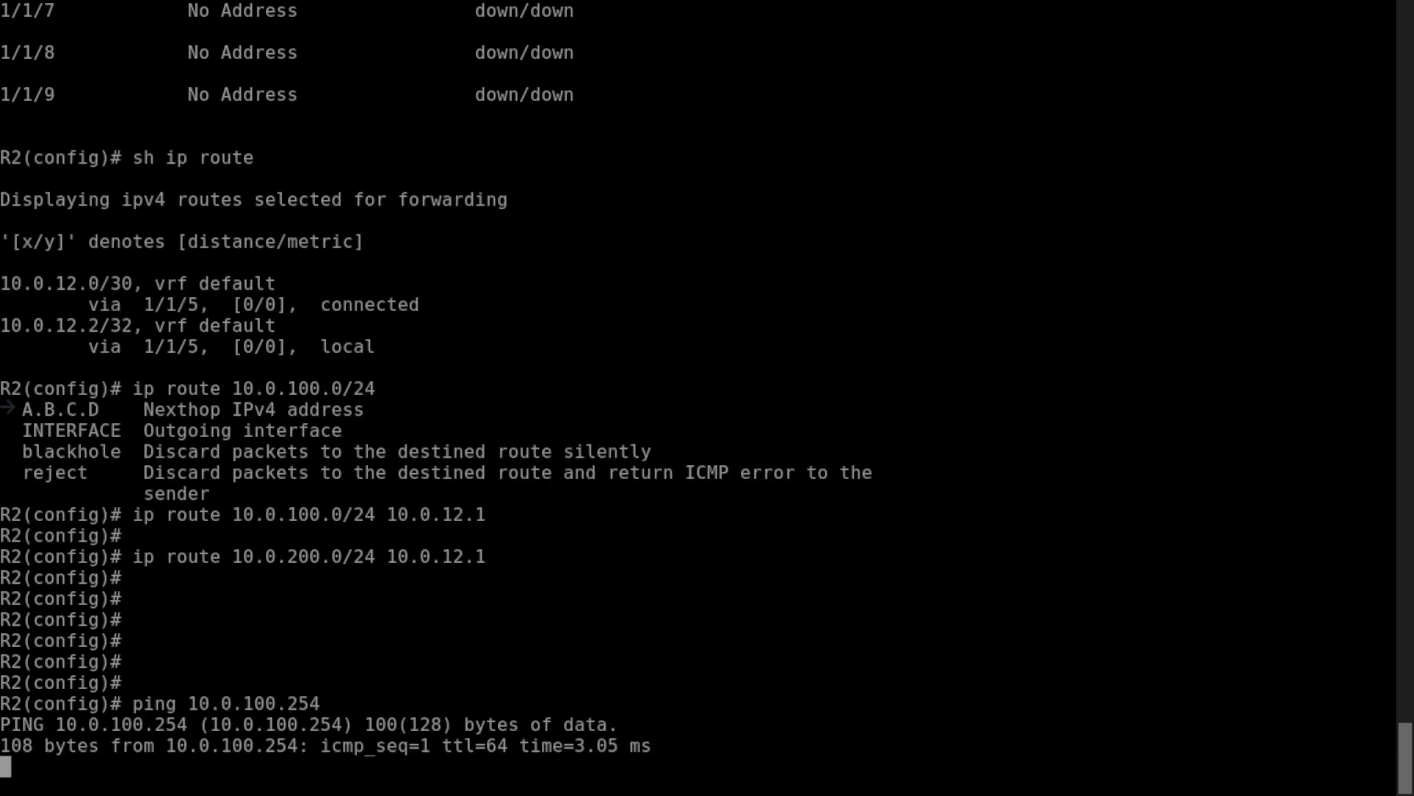
key(ctrl+c)
key(Return)
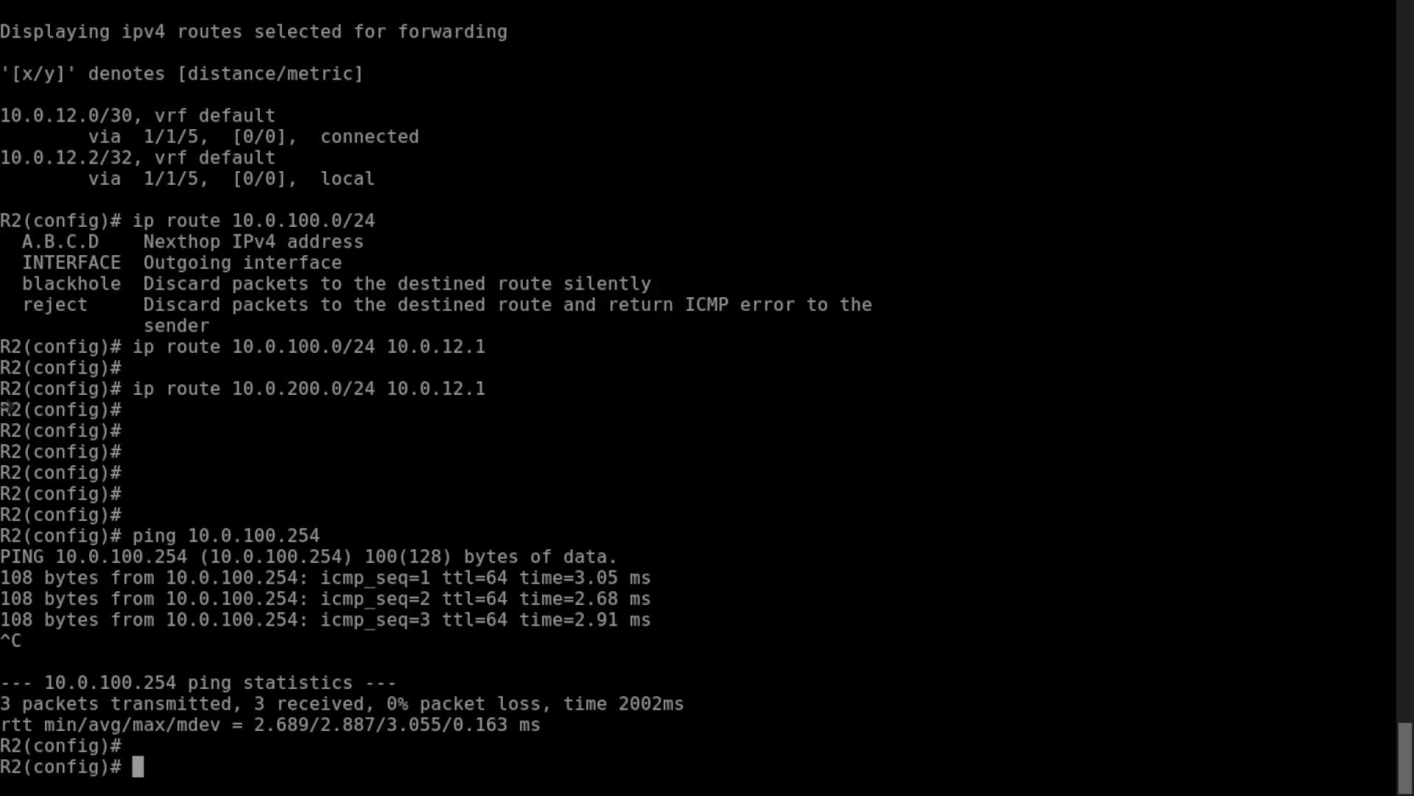
key(Return)
key(Return)
key(Return)
key(Return)
key(Return)
key(Return)
key(Return)
Recall the sh dhcp-server leases command on R2 and run it twice to check for leases.
key(Up)
key(Up)
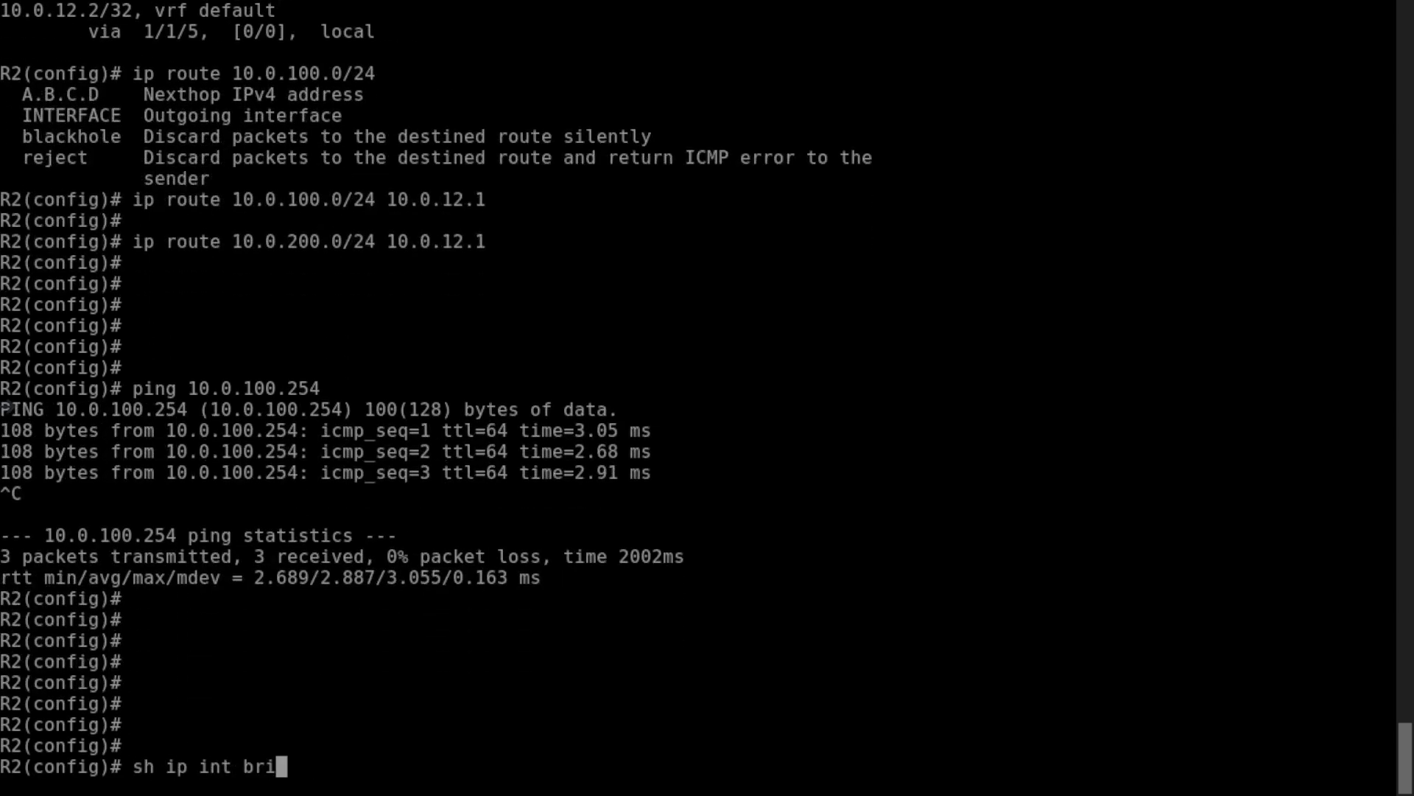
key(Up)
key(Up)
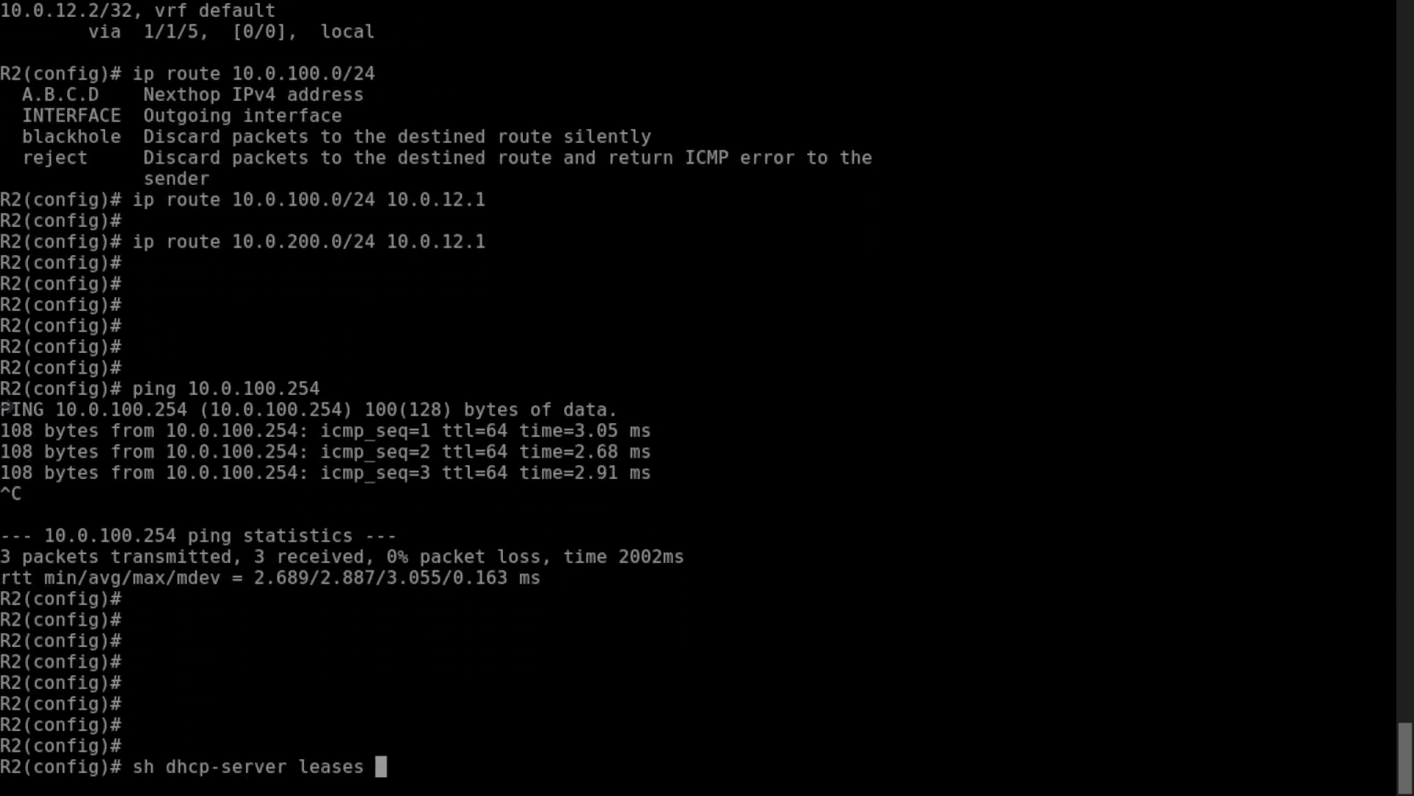
key(Up)
key(Down)
key(Return)
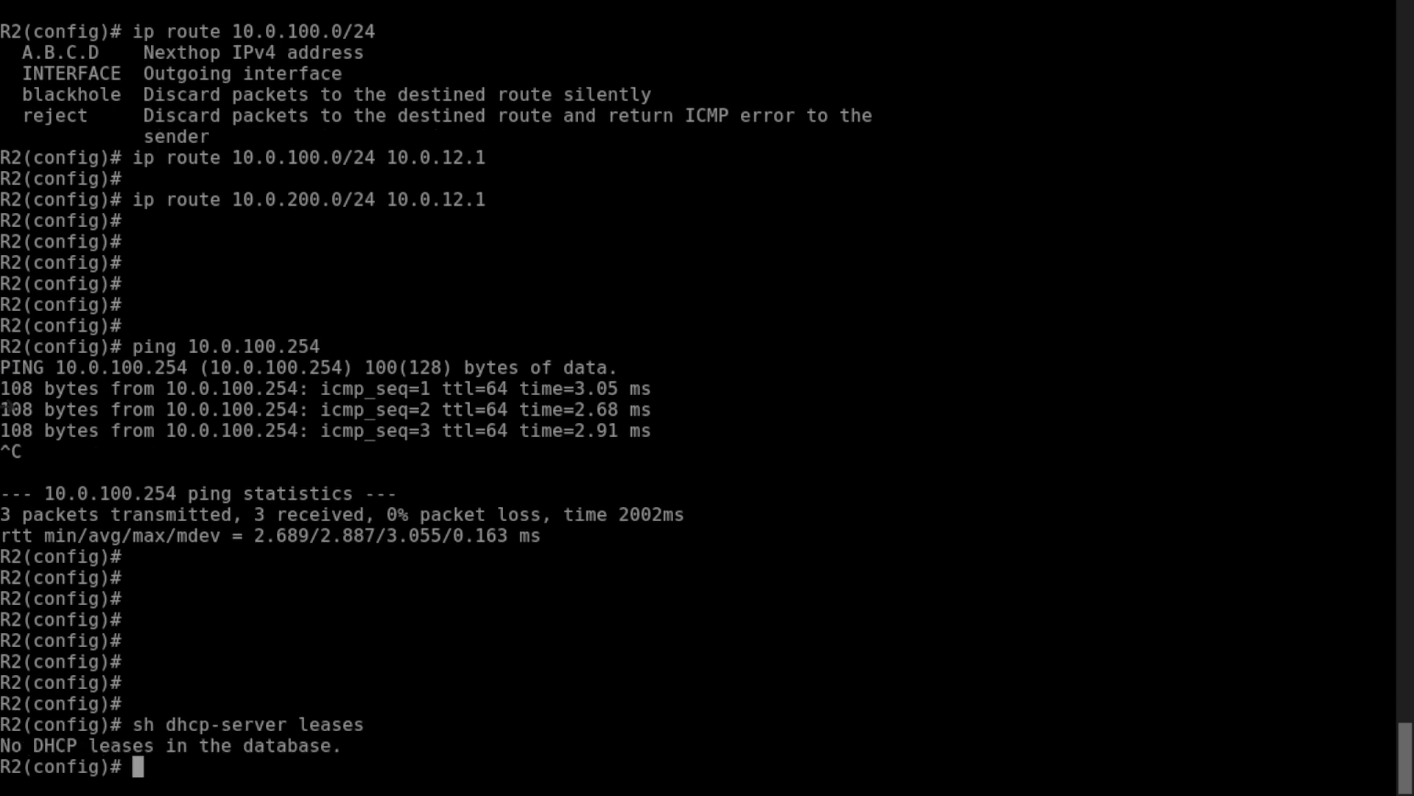
key(Return)
key(Return)
key(Return)
key(Up)
key(Return)
key(Return)
key(Return)
key(Return)
key(Return)
key(Return)
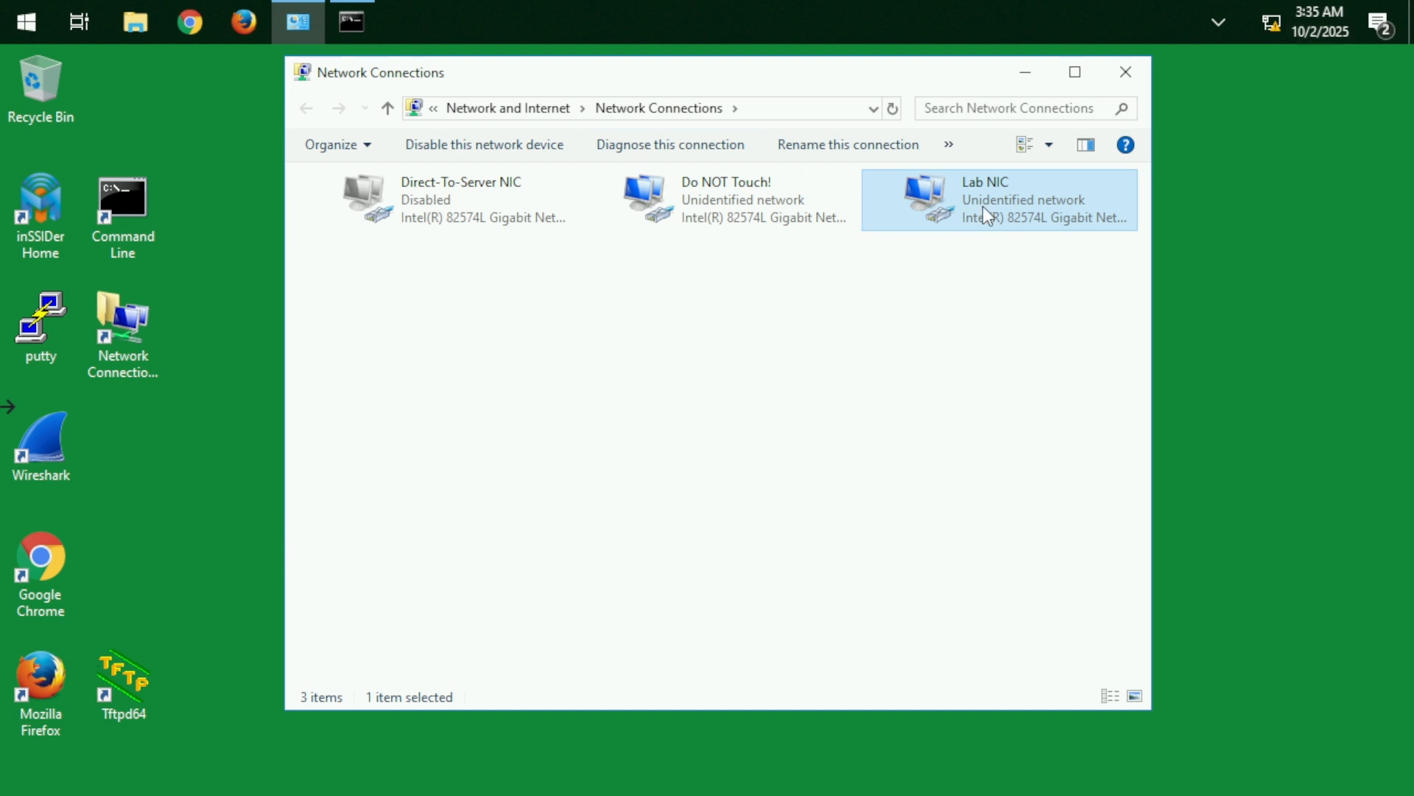
Switch to the Windows client and disable the Lab NIC adapter, then enable it again.
right_click(1001, 212)
click(1032, 222)
right_click(967, 205)
click(991, 221)
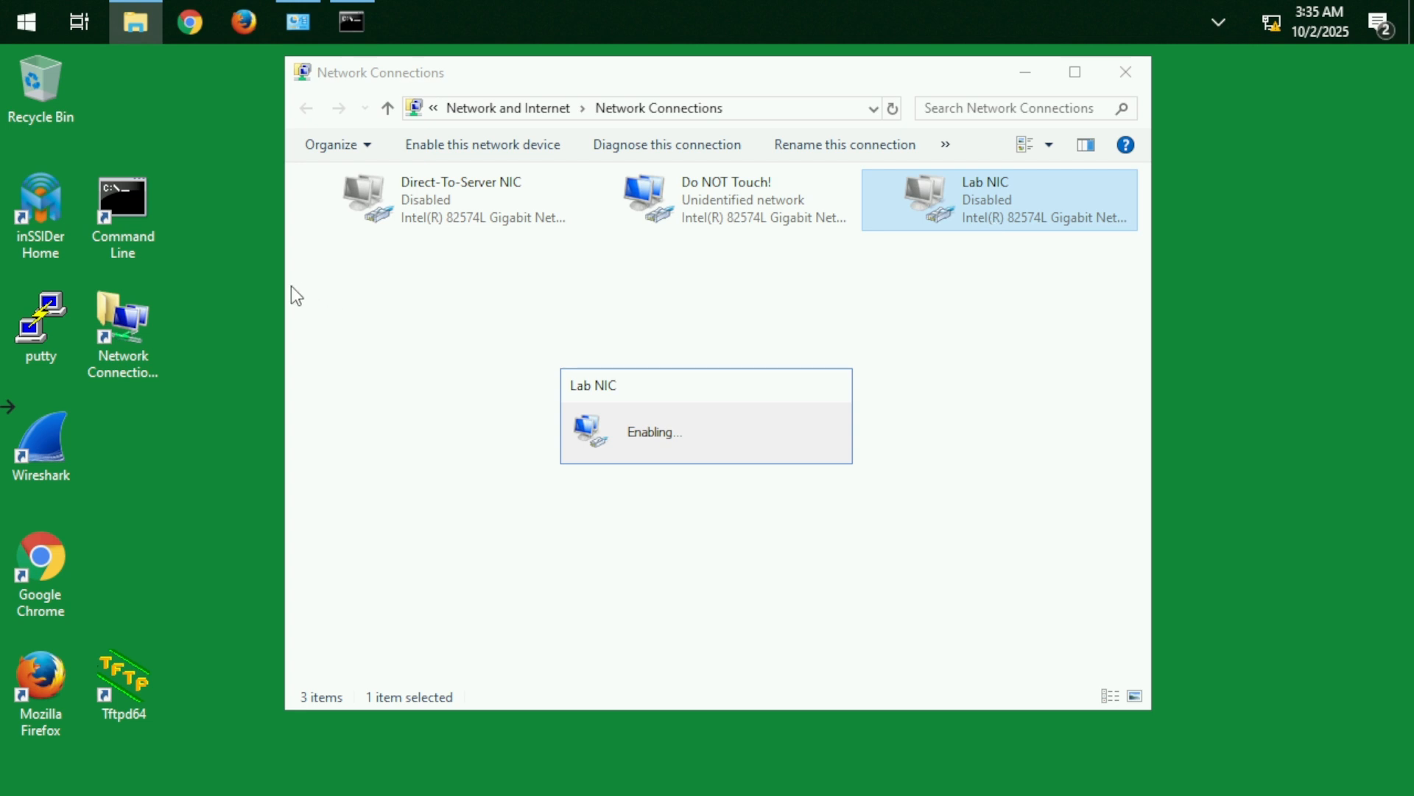
Open a Command Line window and allow the PC to be discoverable on Network 2.
double_click(142, 229)
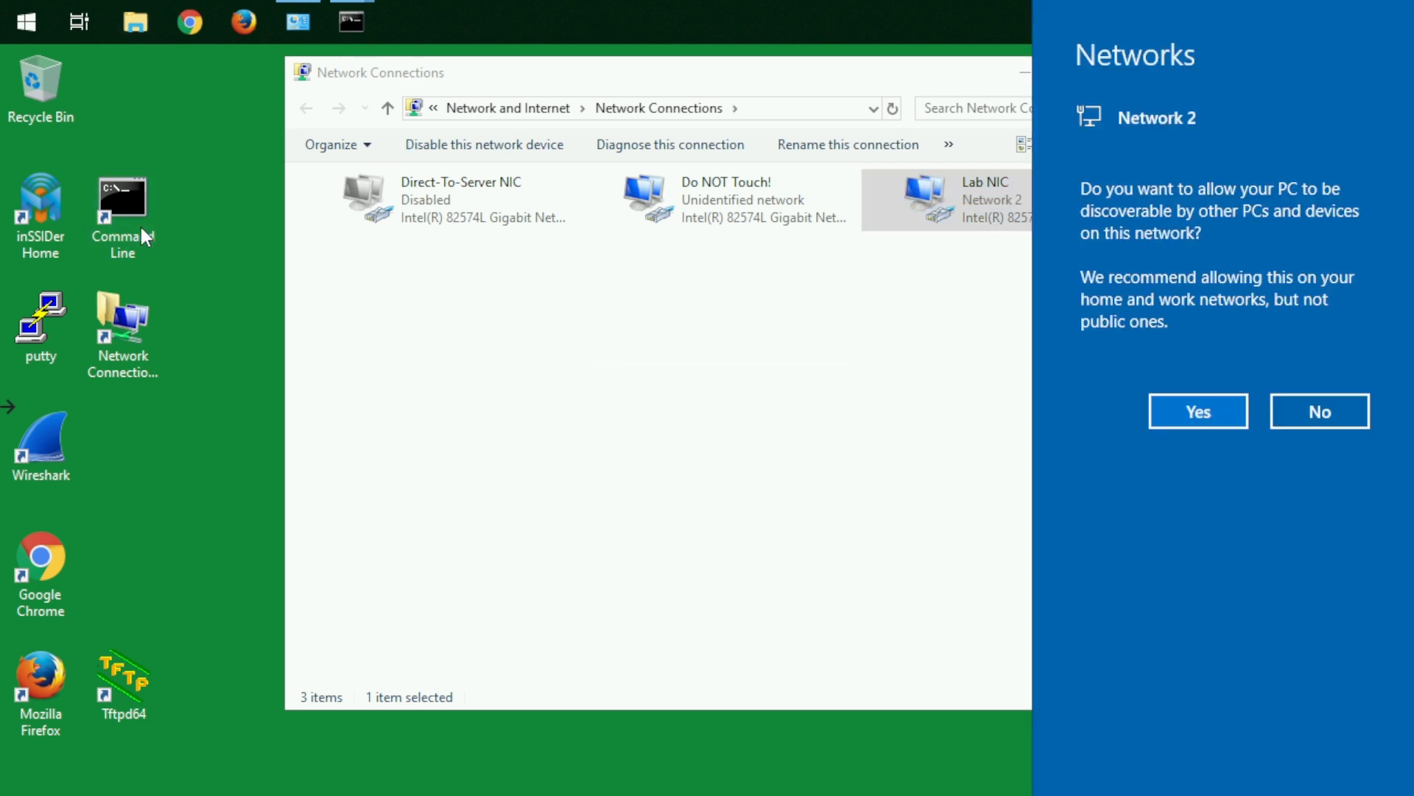
click(1198, 409)
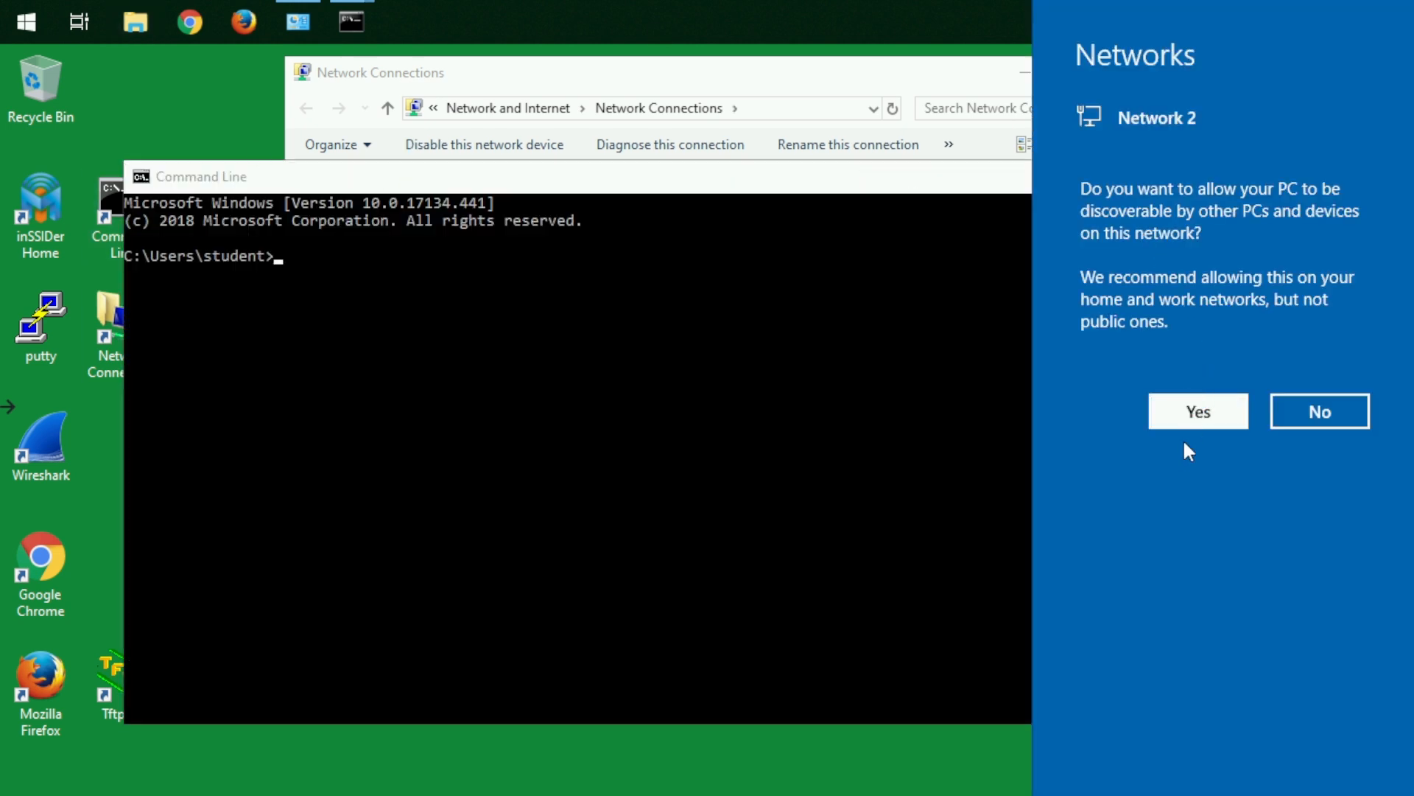
key(Return)
key(Return)
key(Return)
key(Return)
key(Return)
key(Return)
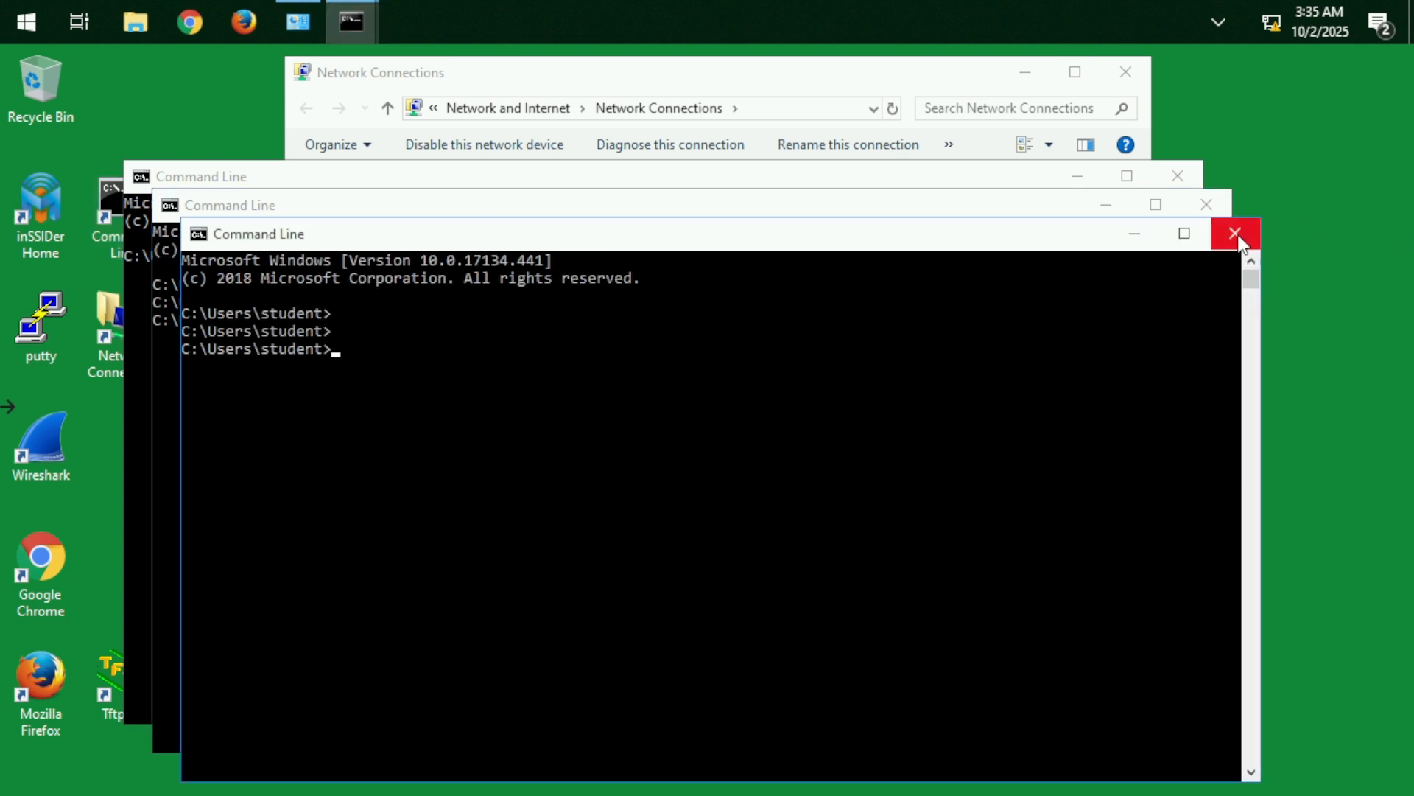
Close the two extra Command Line windows and check the Lab NIC's addressing with ipconfig.
click(1235, 233)
click(1207, 205)
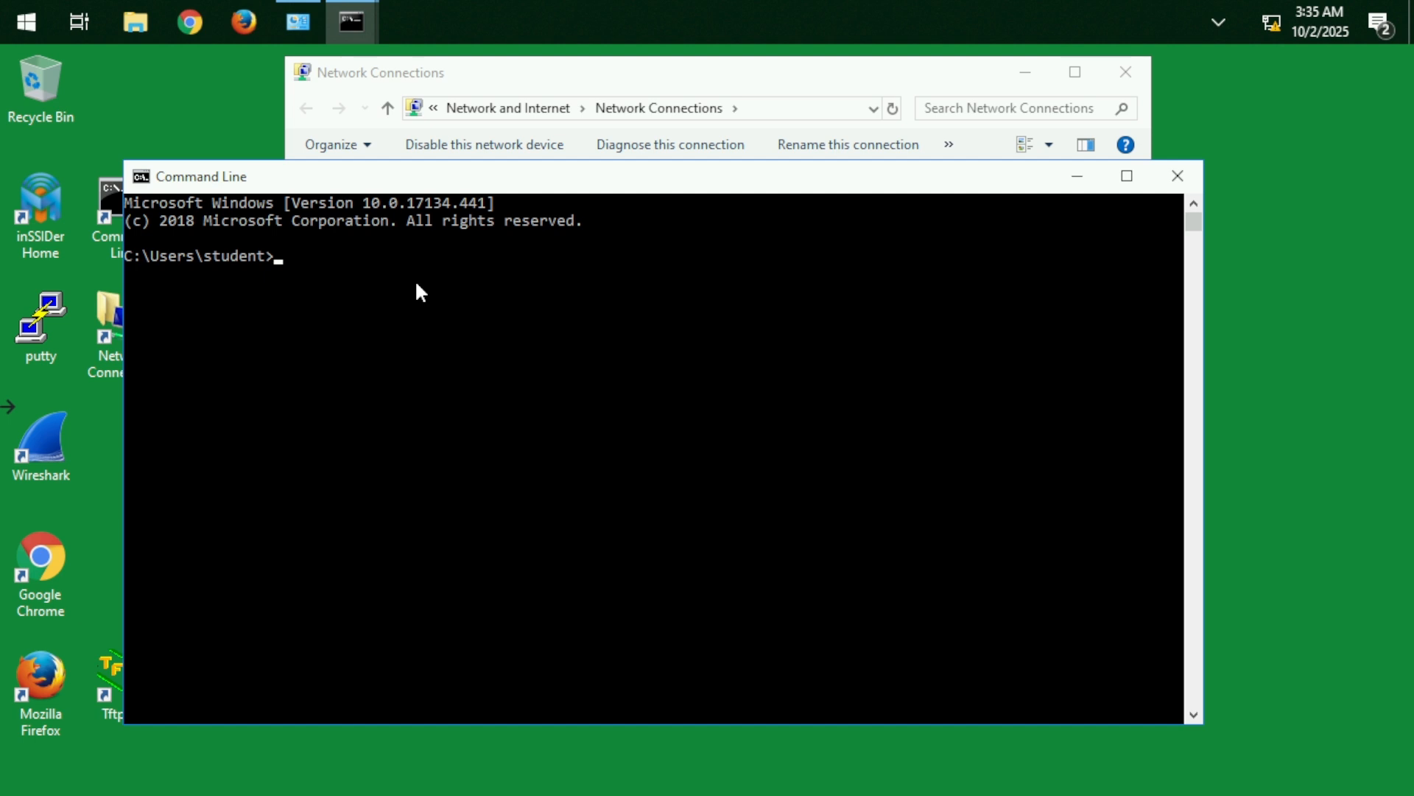
text(ipconfig)
key(Return)
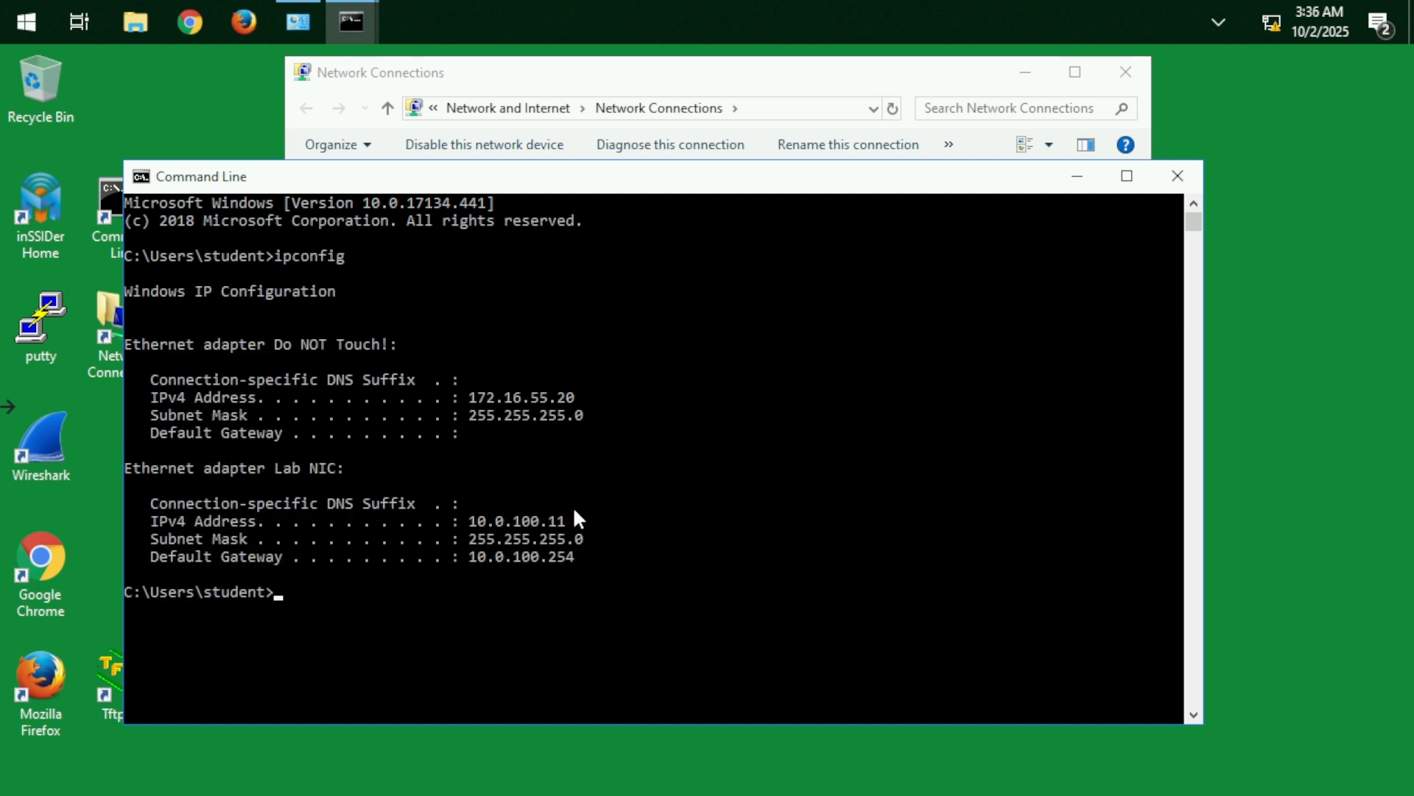
drag(573, 505, 492, 518)
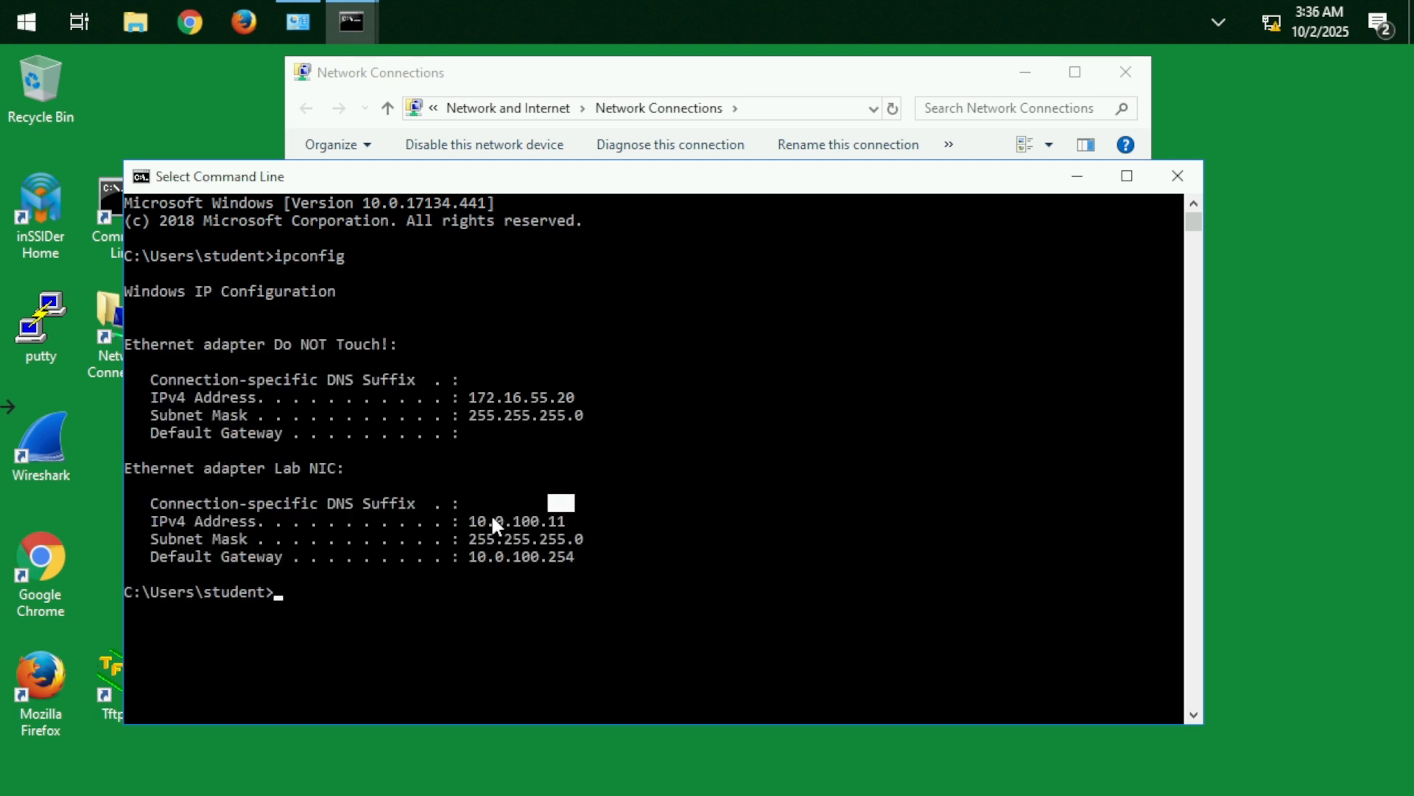
click(525, 642)
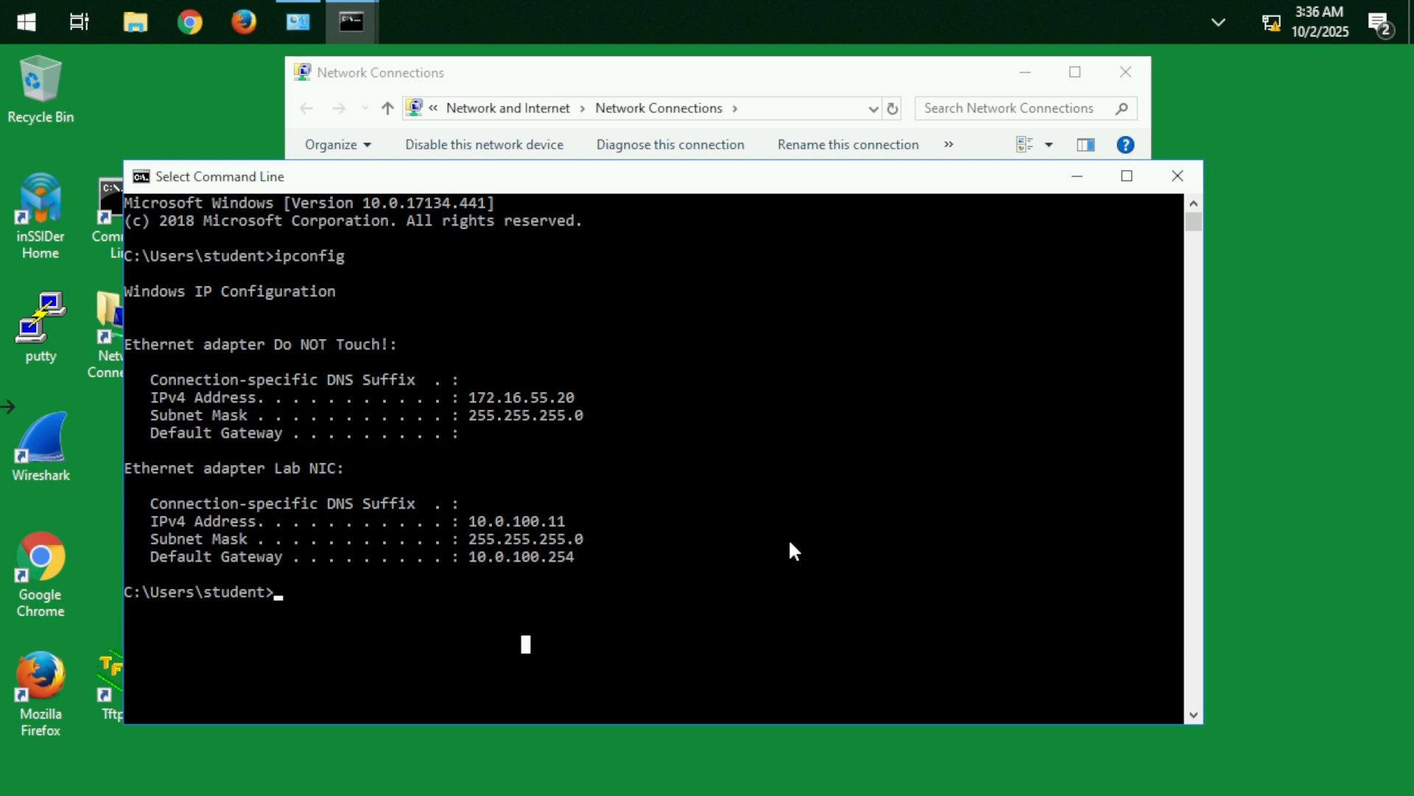
Close the Command Line and Network Connections windows.
click(1176, 173)
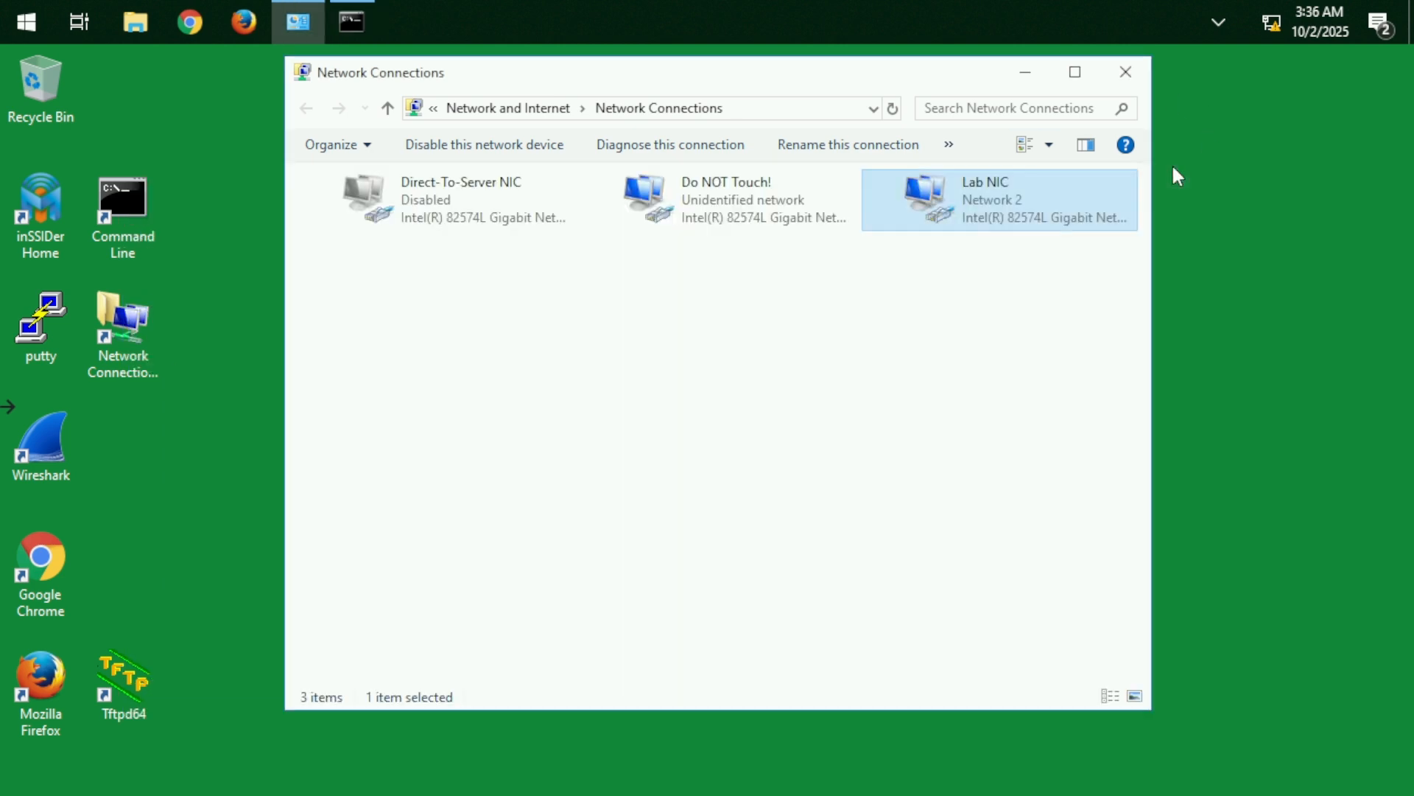
click(1127, 72)
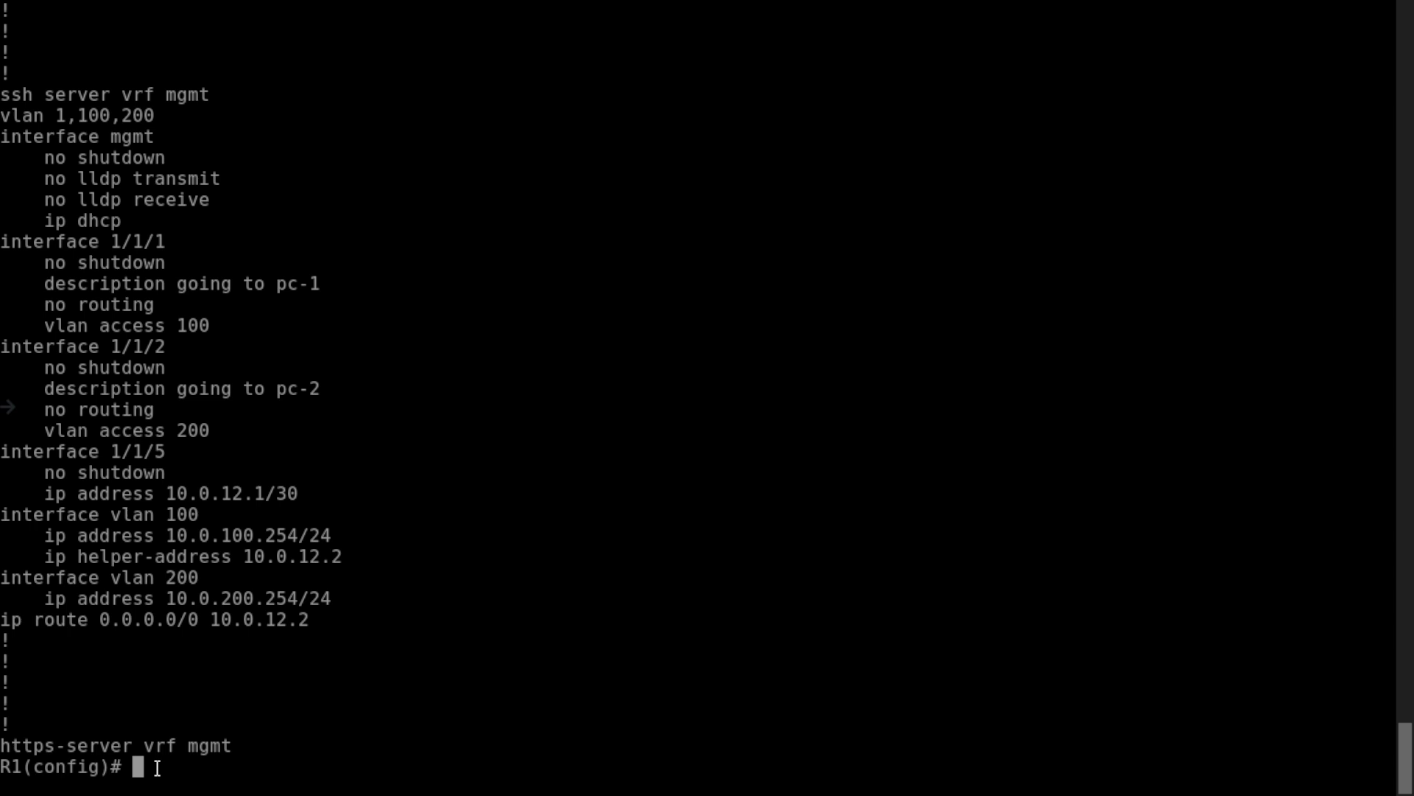
On R1, set the VLAN 200 interface's DHCP helper address to 10.0.12.2 and return to global configuration mode.
key(Return)
key(Return)
key(Return)
key(Return)
text(int )
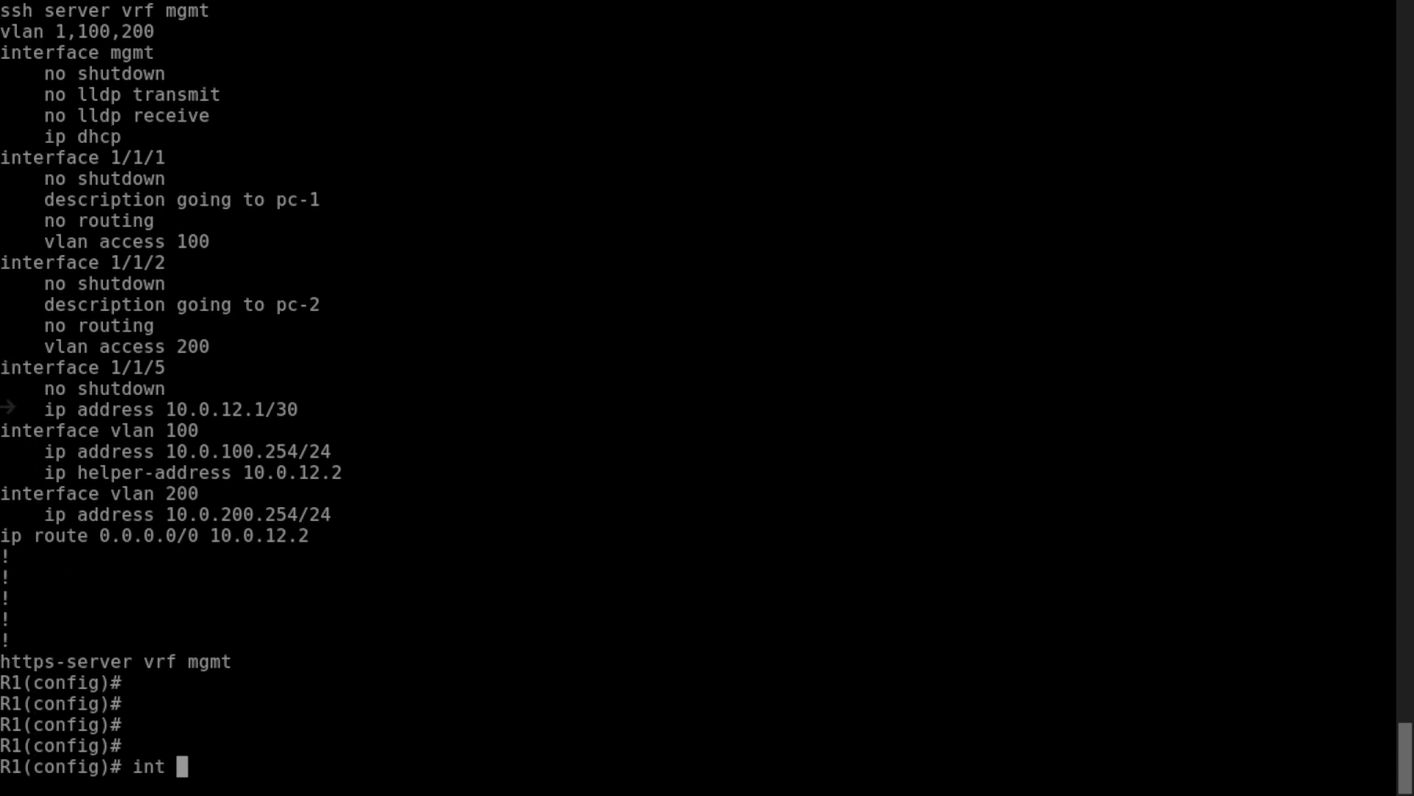
text(vlan 200)
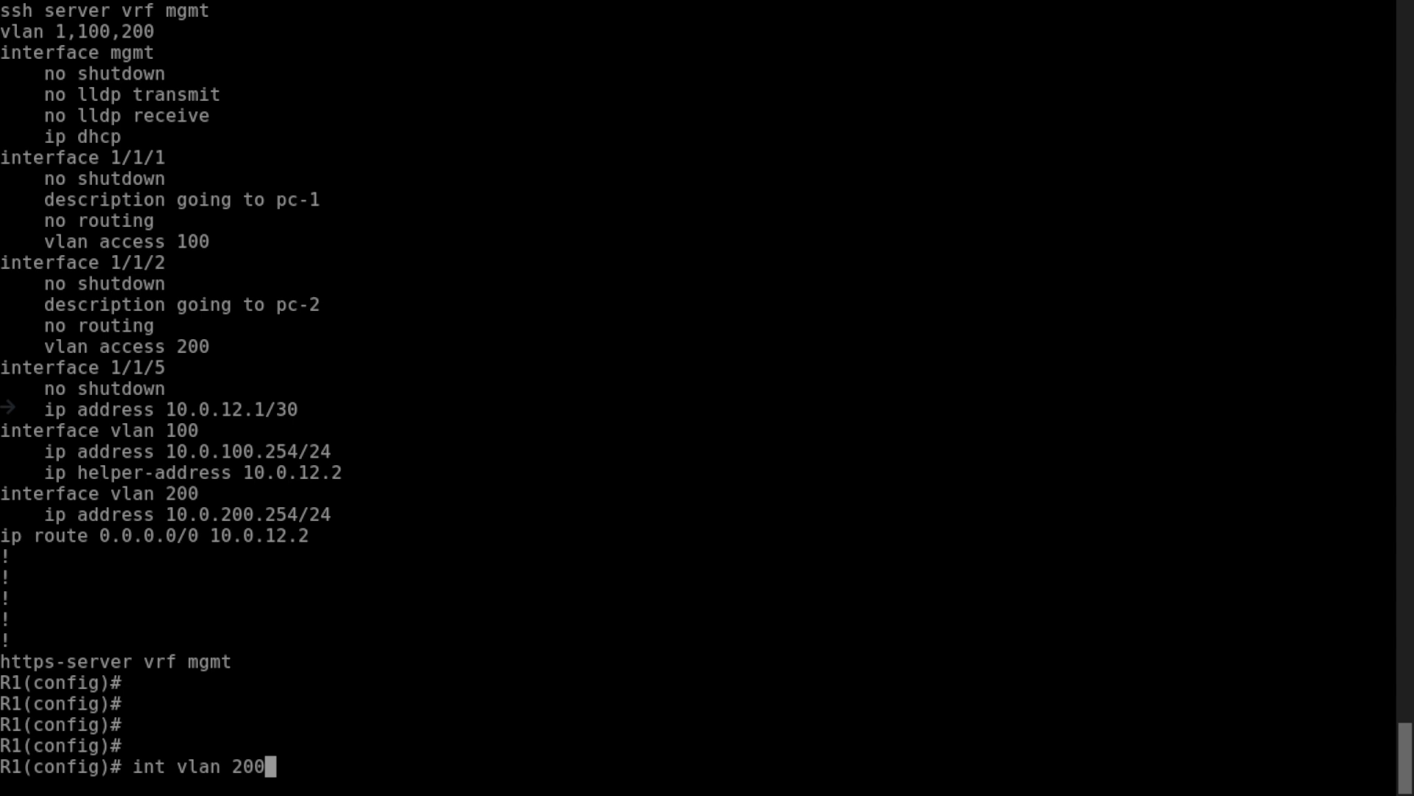
key(Return)
text(ip helper-address )
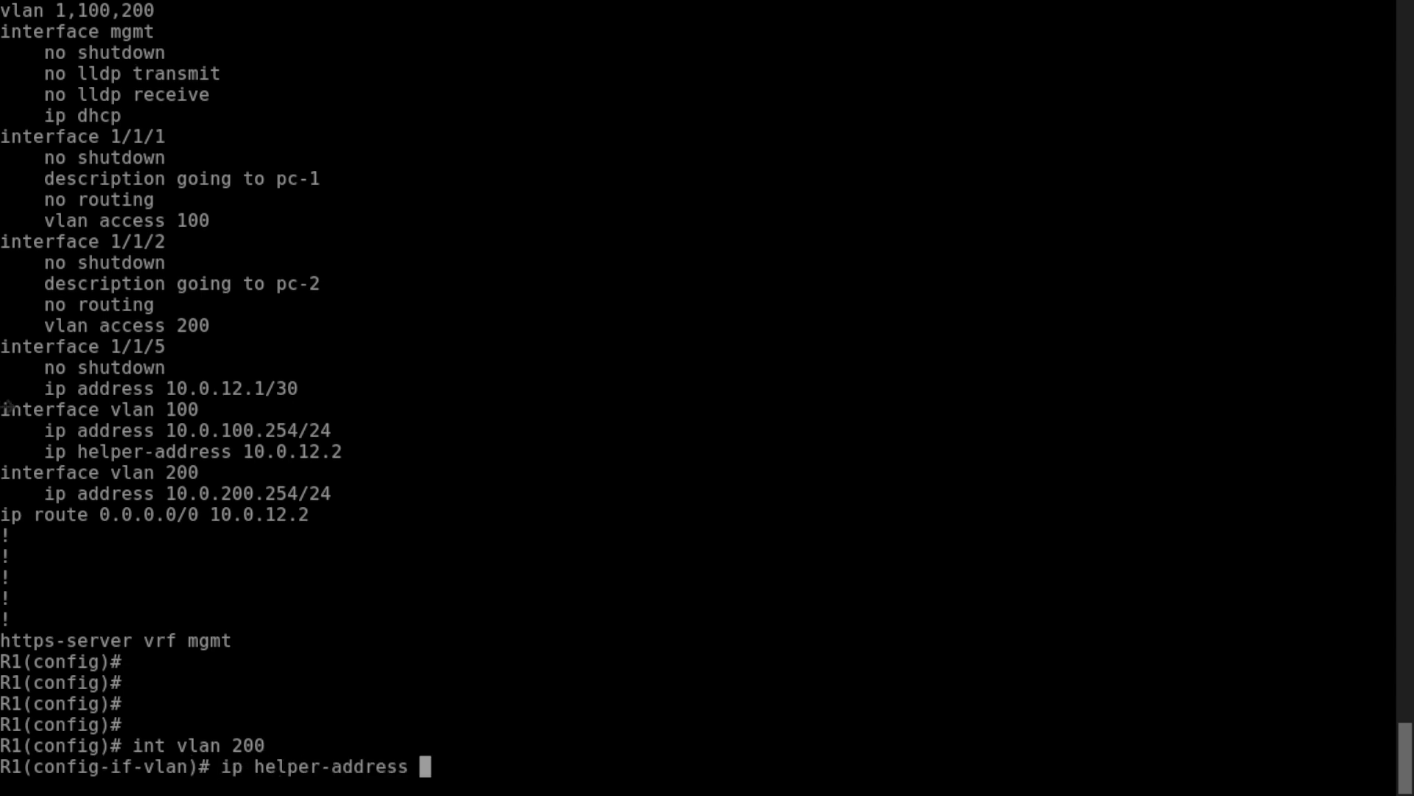
text(10.0.12.)
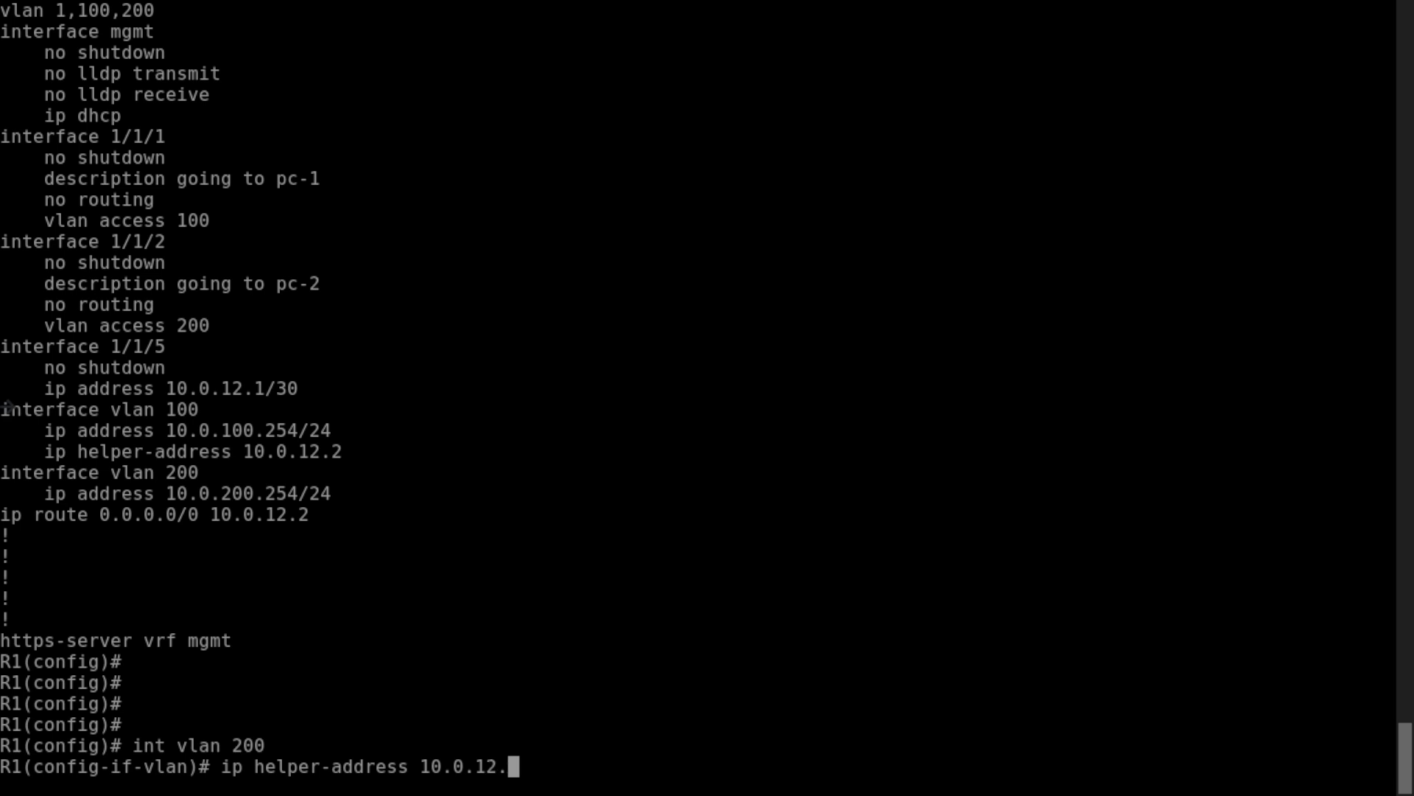
text(2)
key(Return)
key(Return)
key(Return)
key(Return)
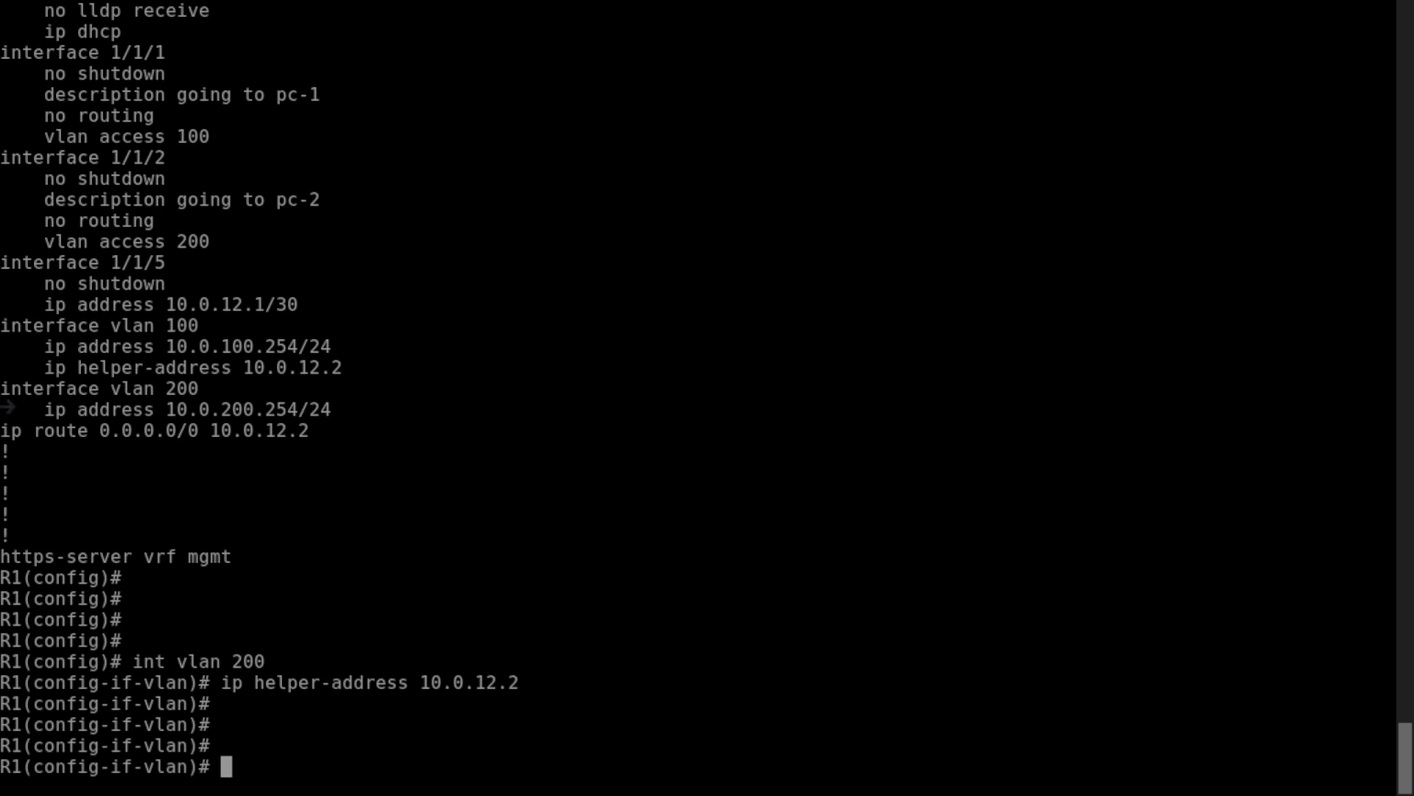
text(exit)
key(Return)
key(Return)
key(Return)
key(Return)
key(Return)
key(Return)
key(Return)
key(Return)
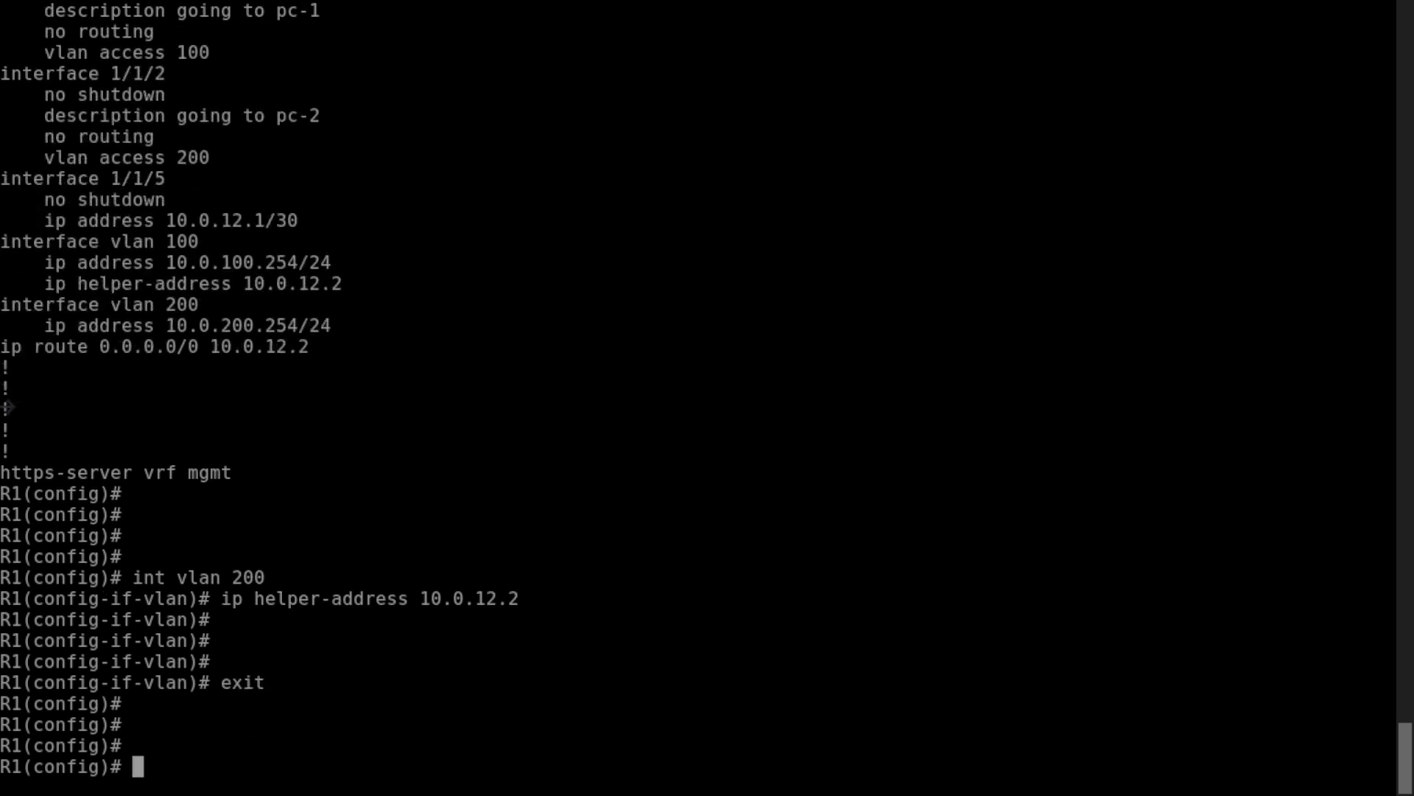
Display R1's running configuration through to the end to check the helper addresses on both VLAN interfaces.
text(sh ru)
key(Tab)
key(Return)
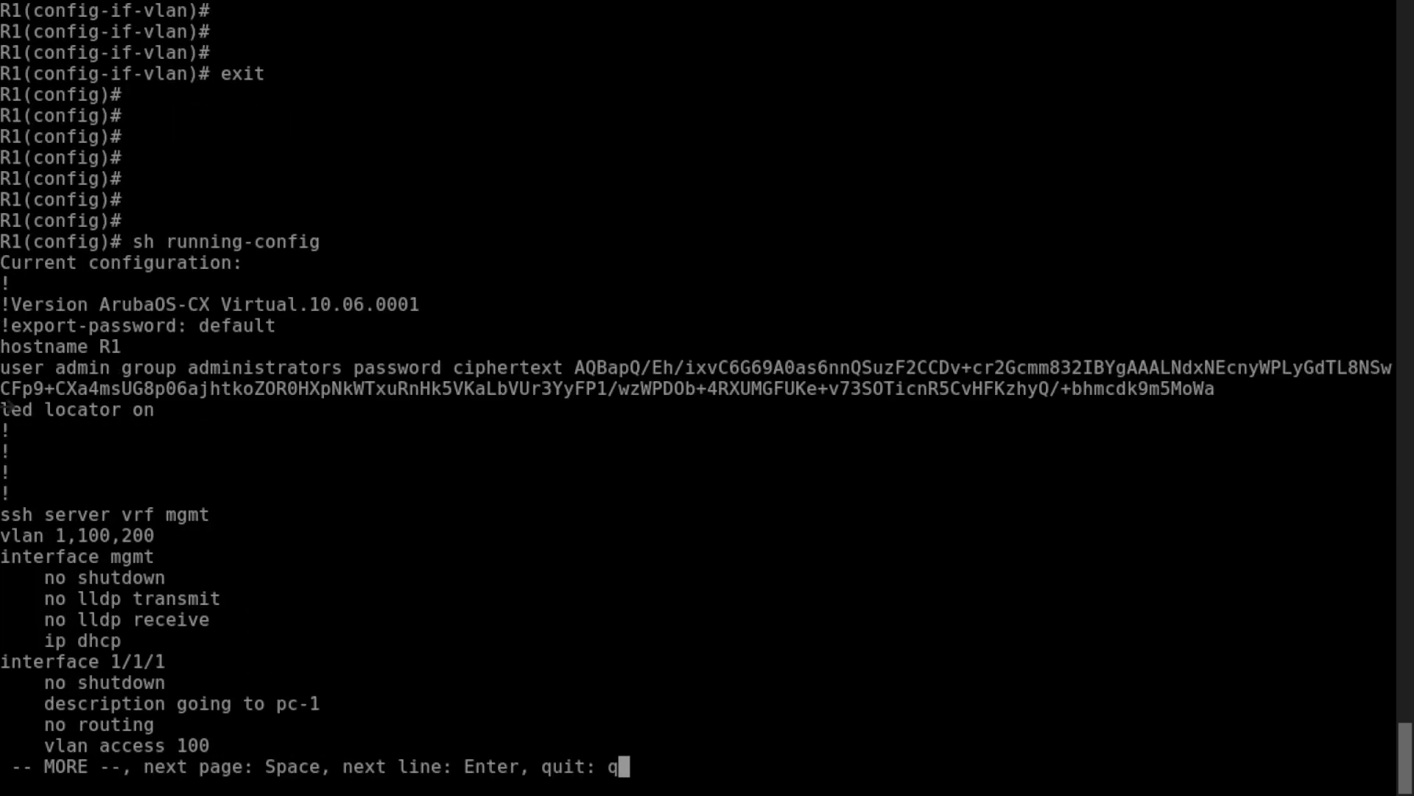
key(Return)
key(space)
key(Return)
key(Return)
key(Return)
key(Return)
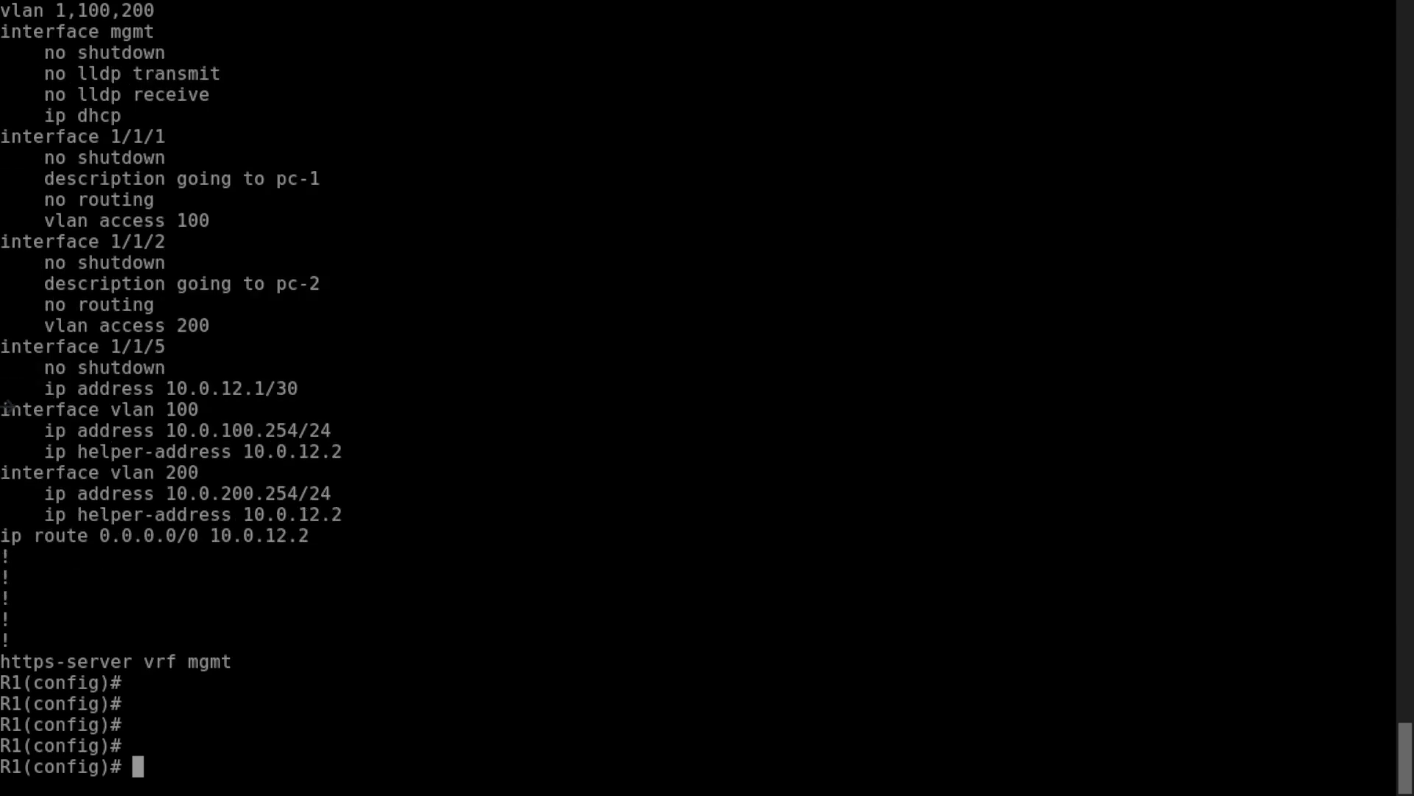
Save R1's running configuration with the write memory command.
text(wr me)
key(Return)
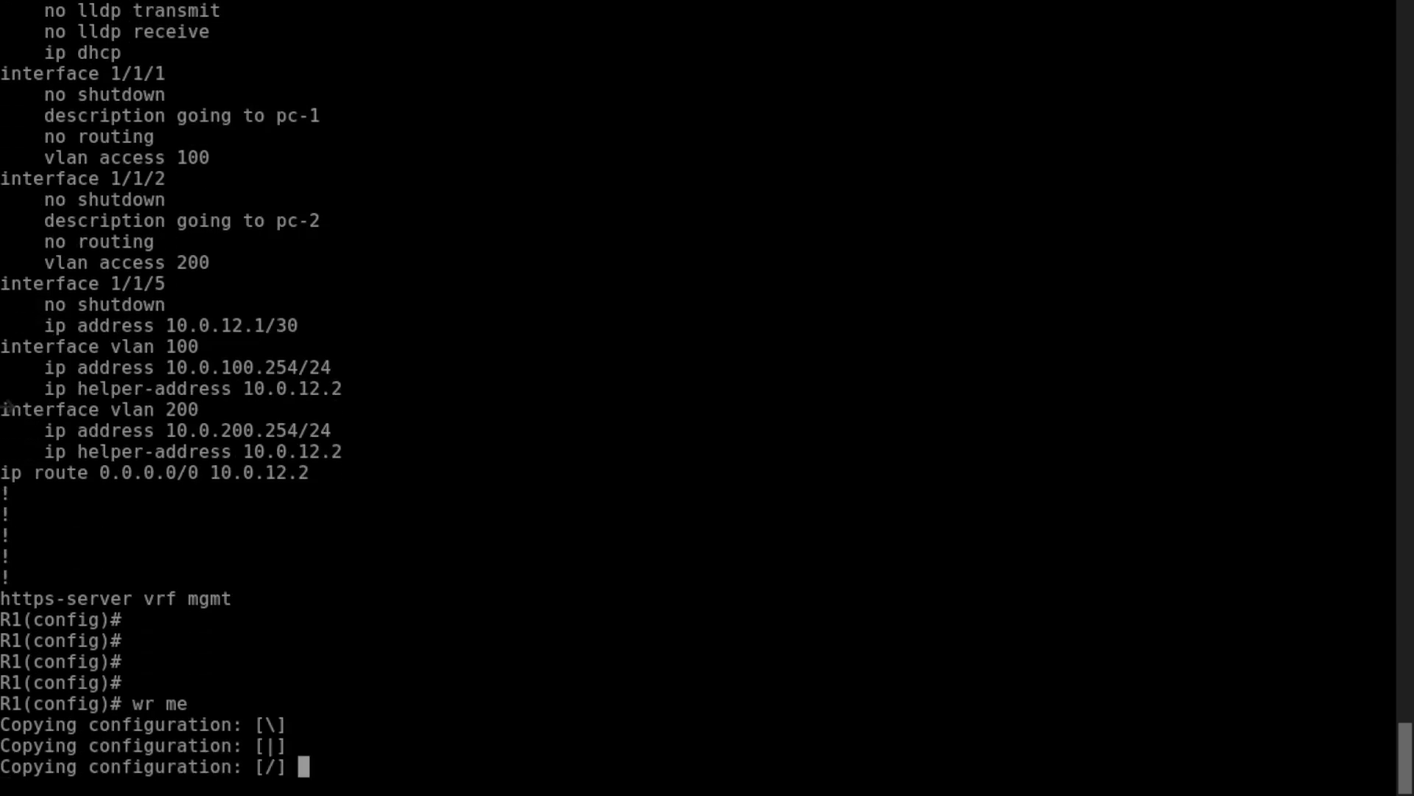
key(Return)
key(Return)
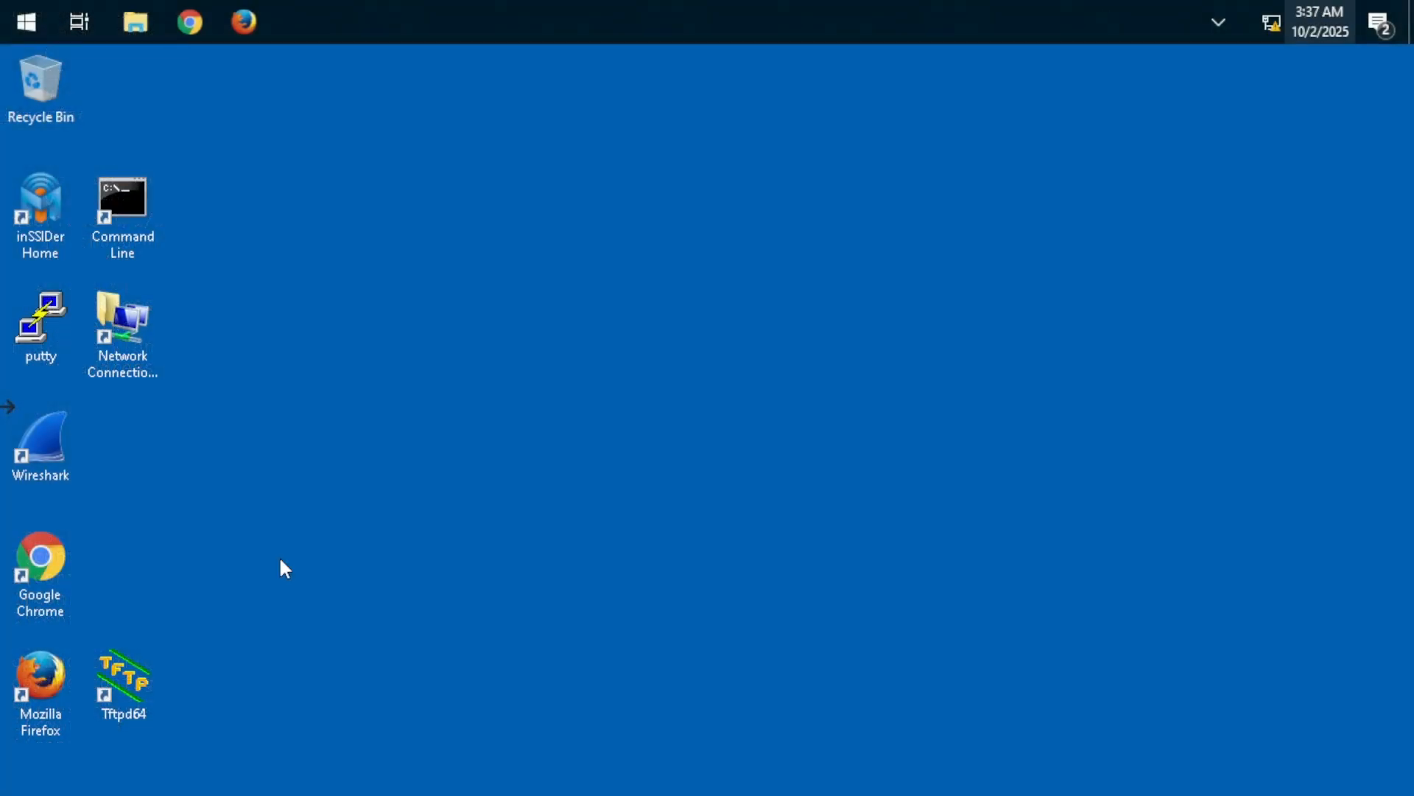
On the VLAN 200 Windows client, enable the Lab NIC adapter and allow the PC to be discoverable on Network 2.
double_click(129, 308)
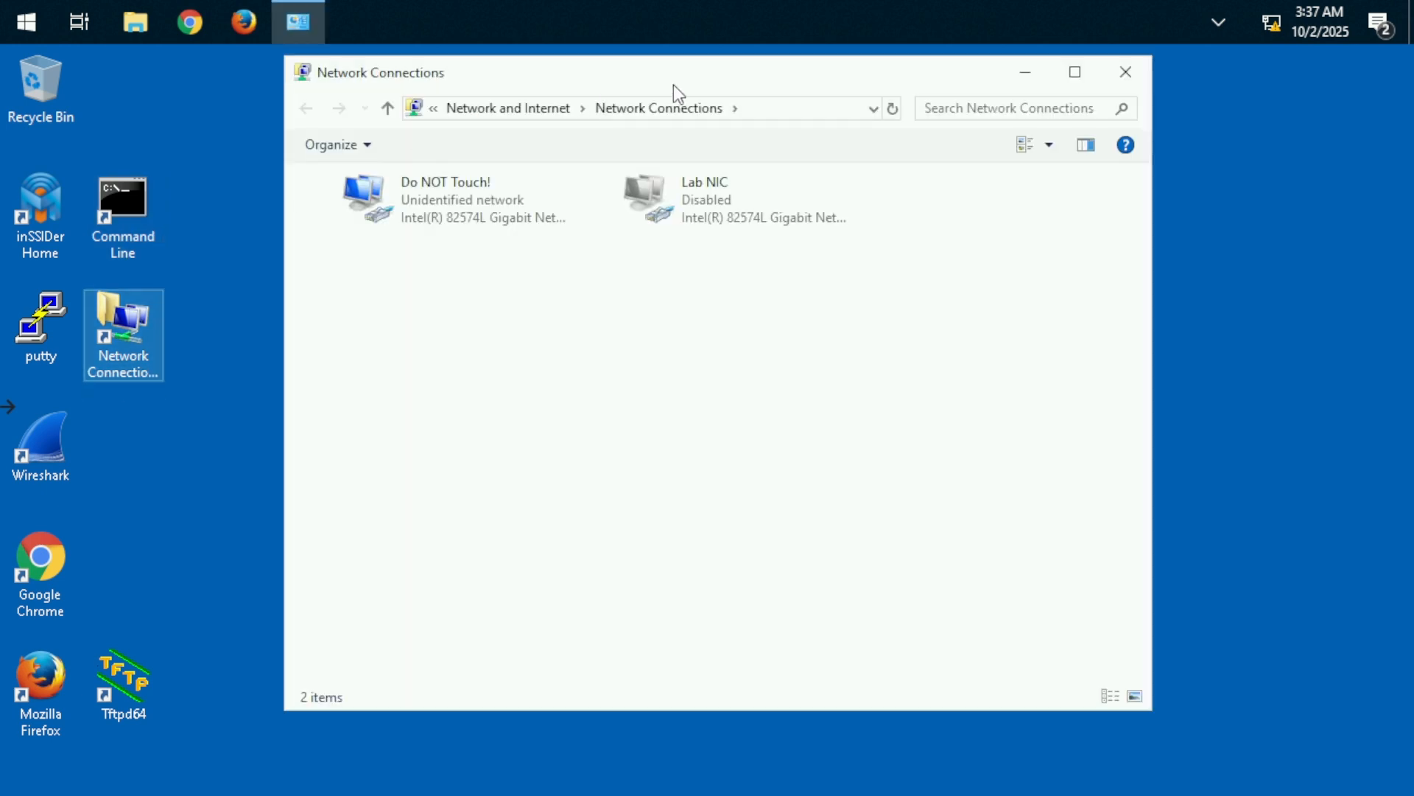
right_click(693, 211)
click(740, 226)
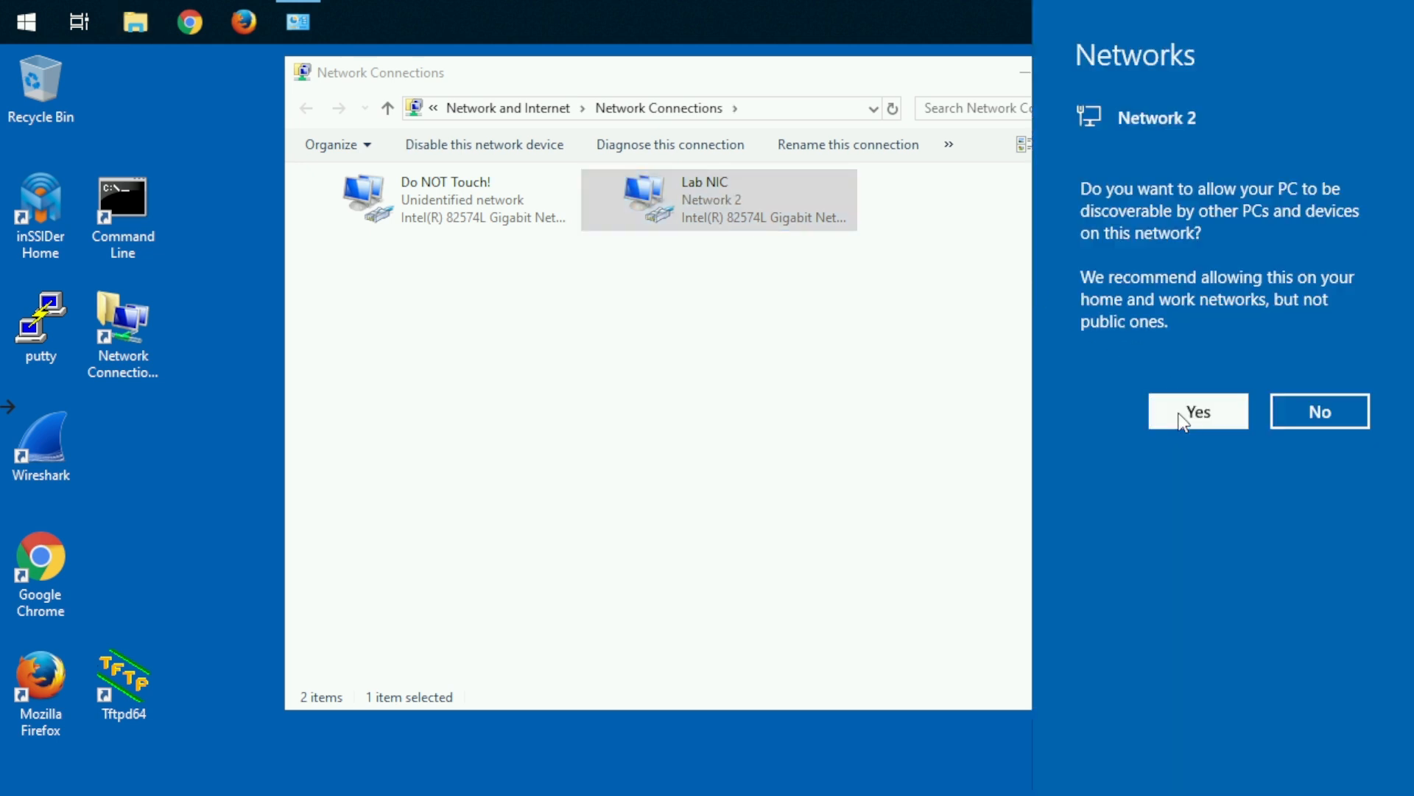
click(1179, 413)
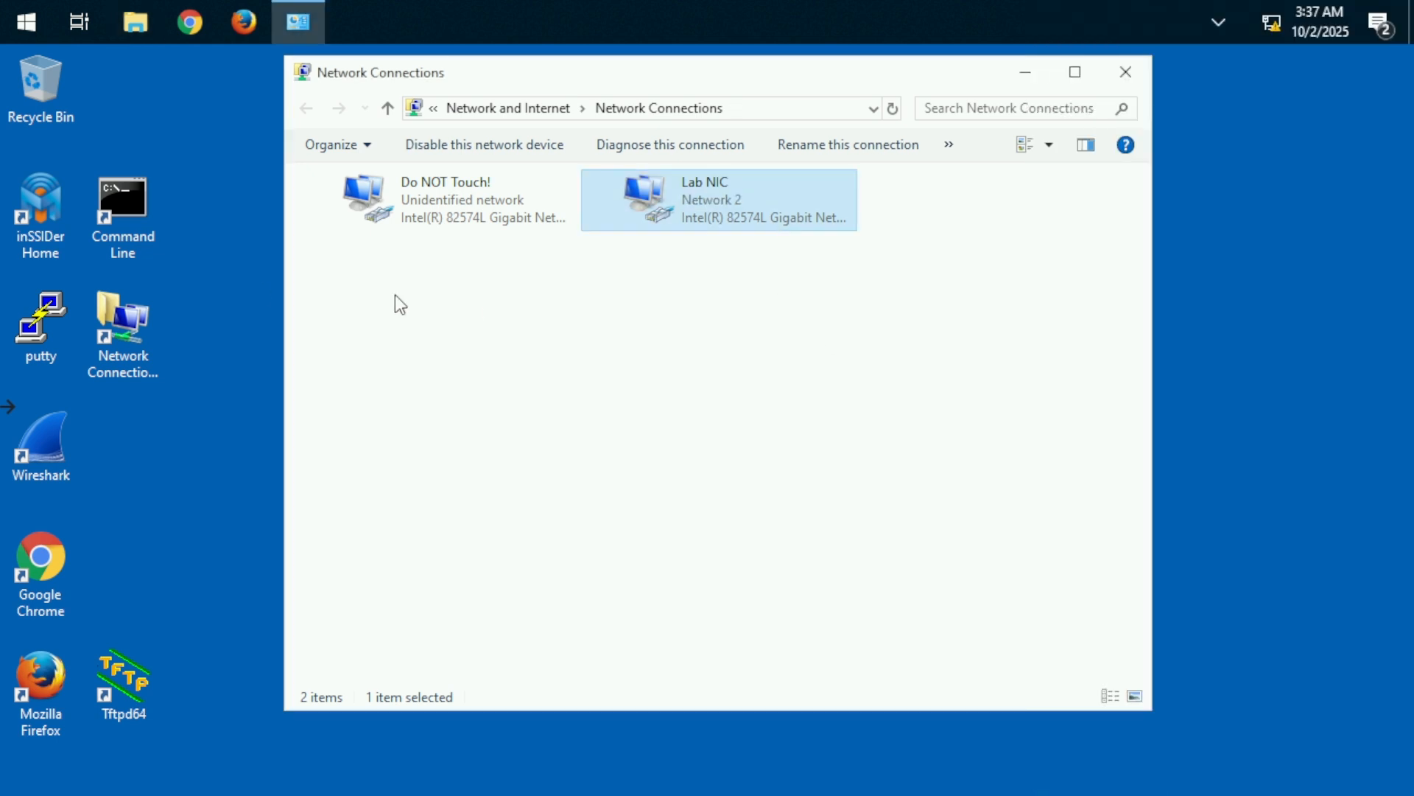
Check the Lab NIC's IPv4 addressing with ipconfig in a Command Line window, and close that window.
click(129, 210)
double_click(129, 209)
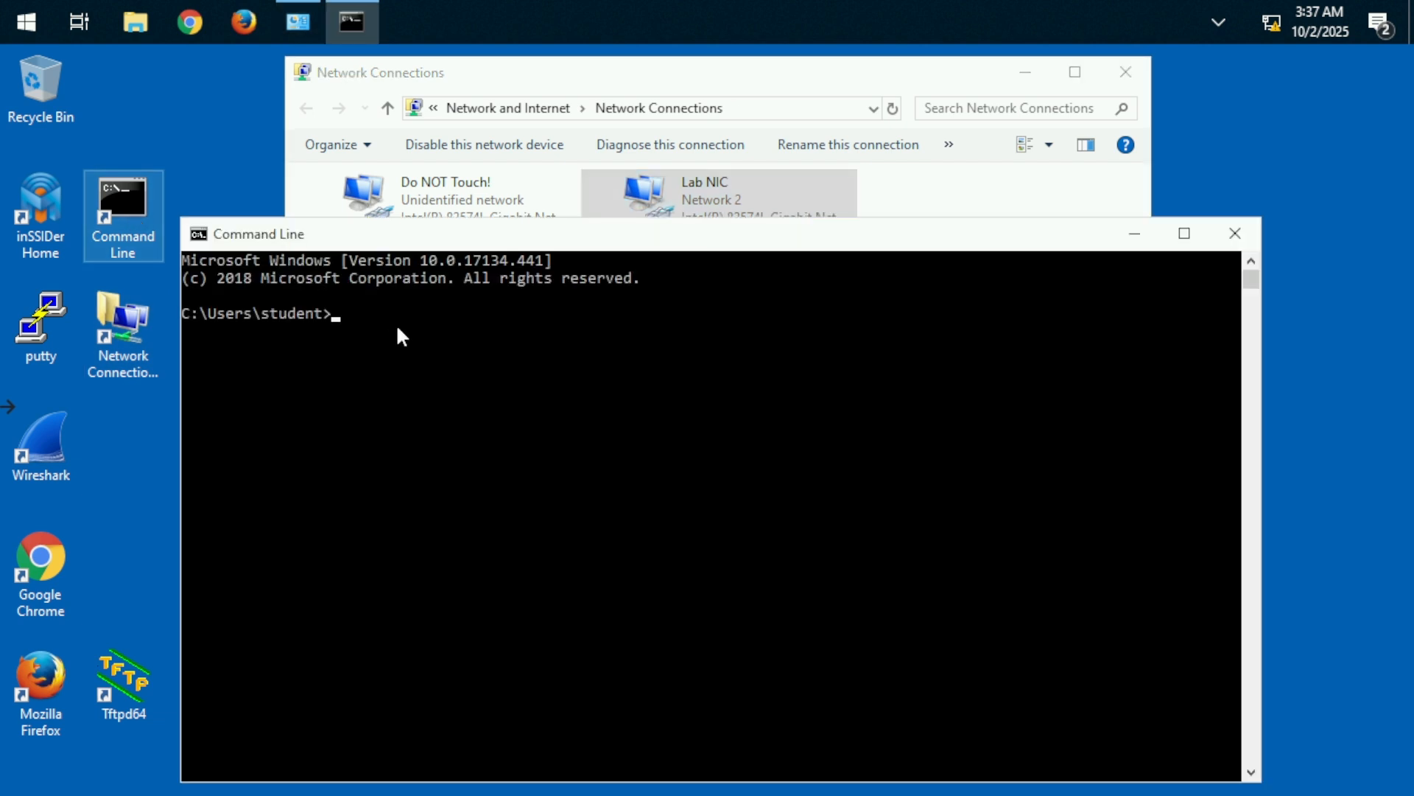
key(Return)
key(Return)
key(Return)
key(Return)
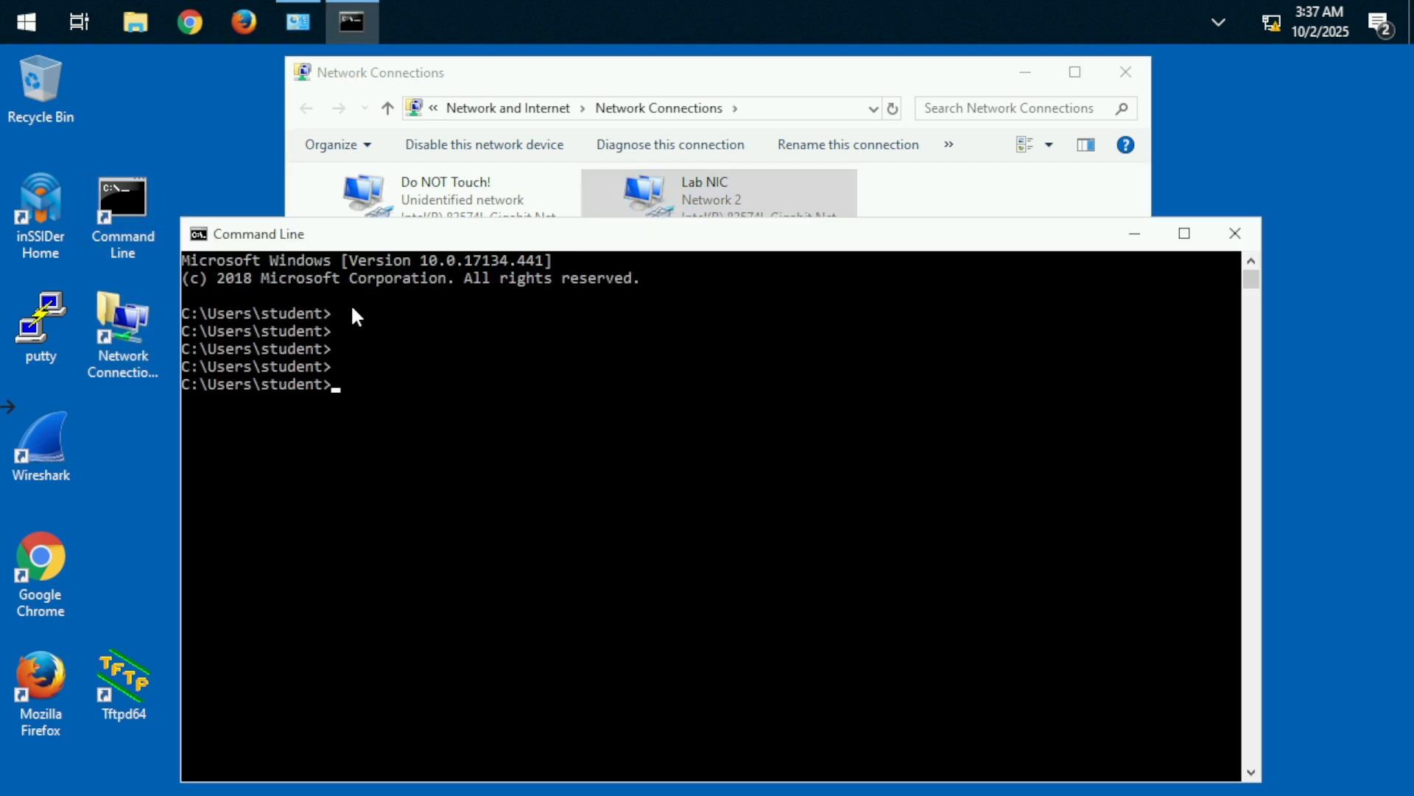
text(ipconfig)
key(Return)
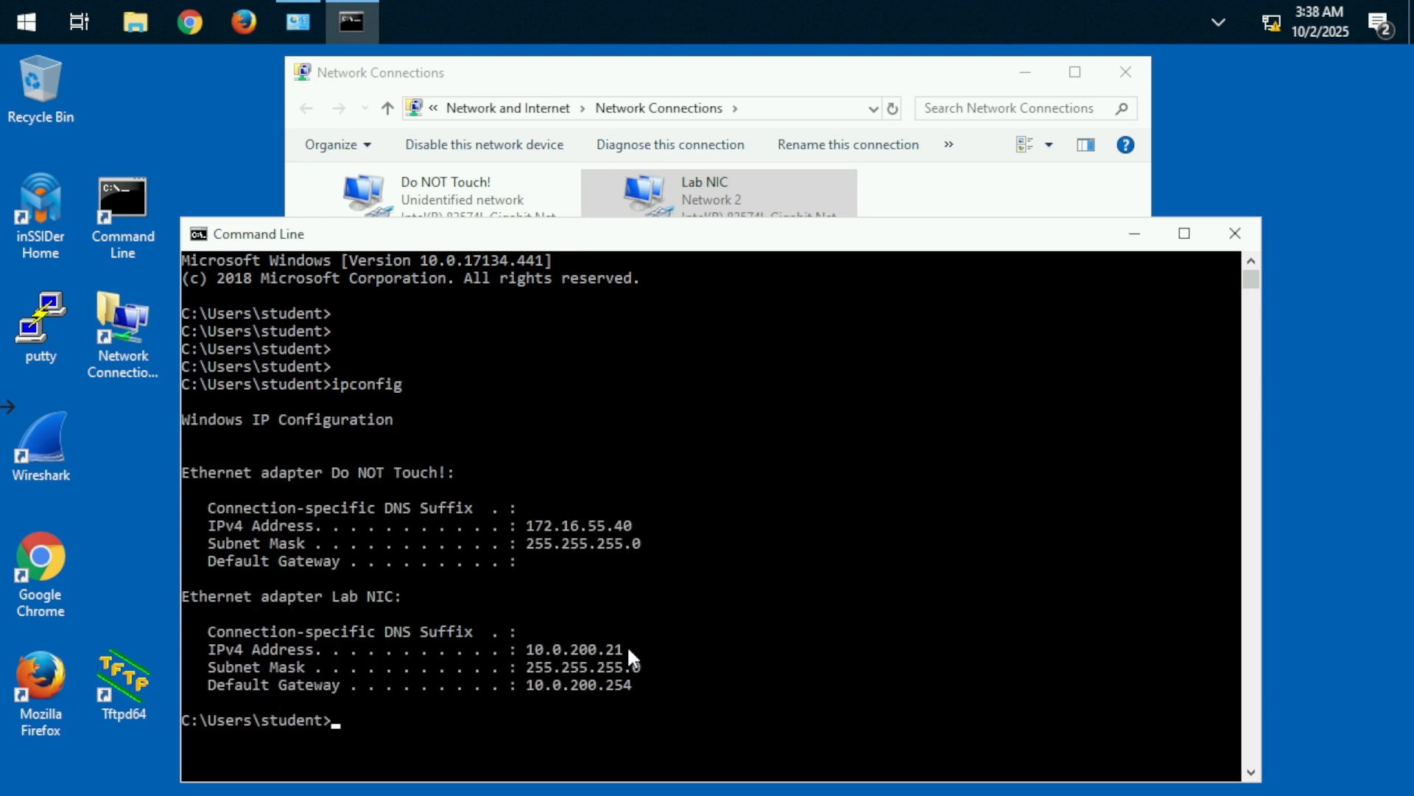
drag(629, 649, 552, 649)
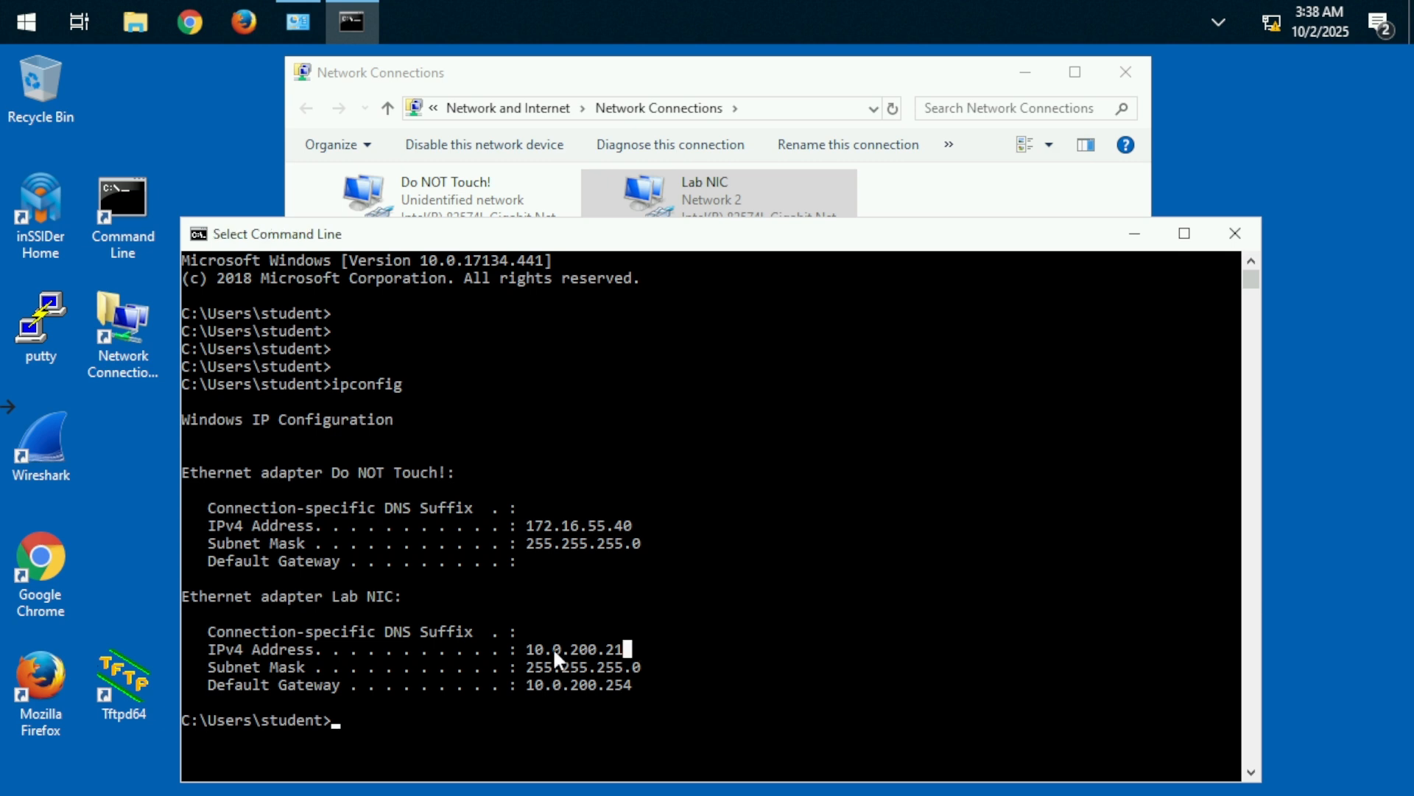
click(1232, 236)
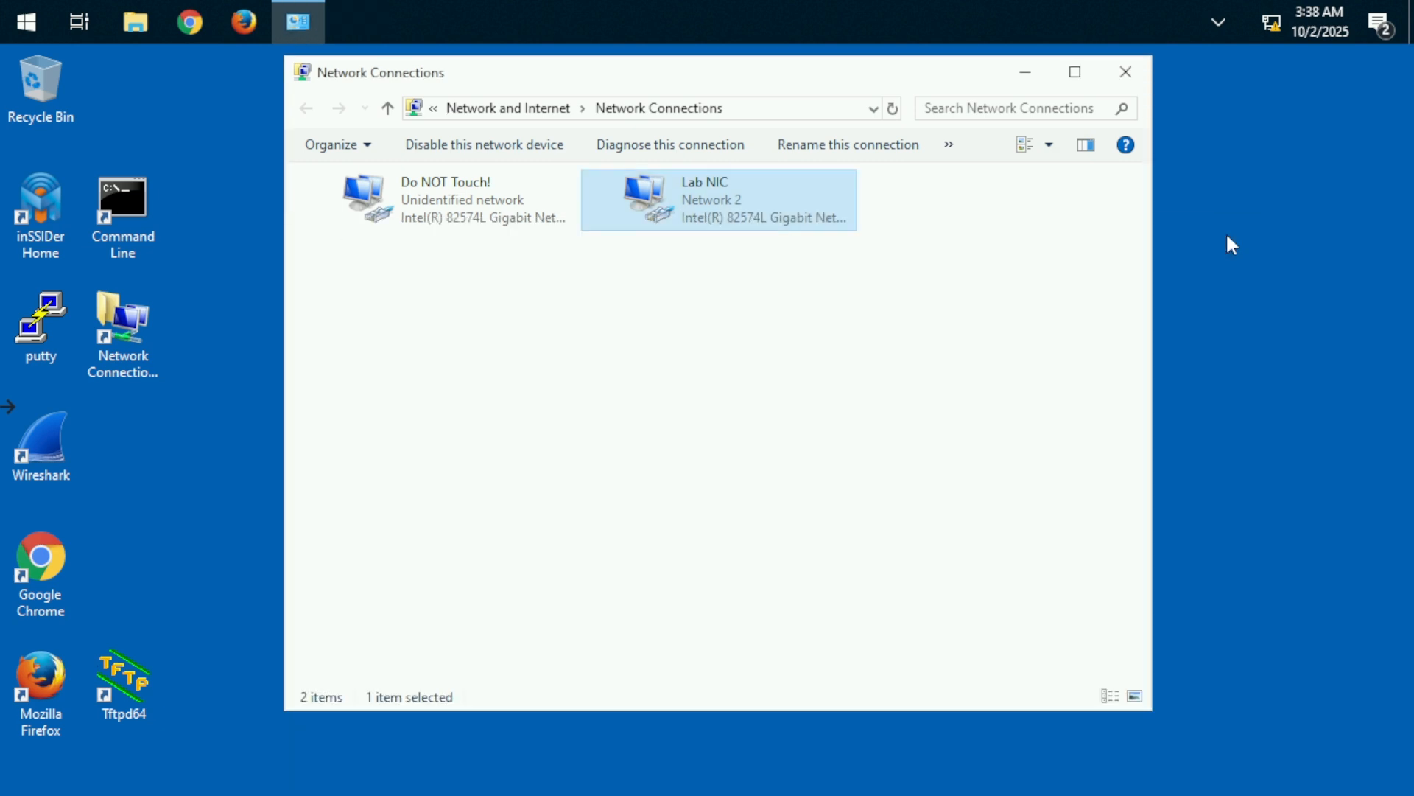